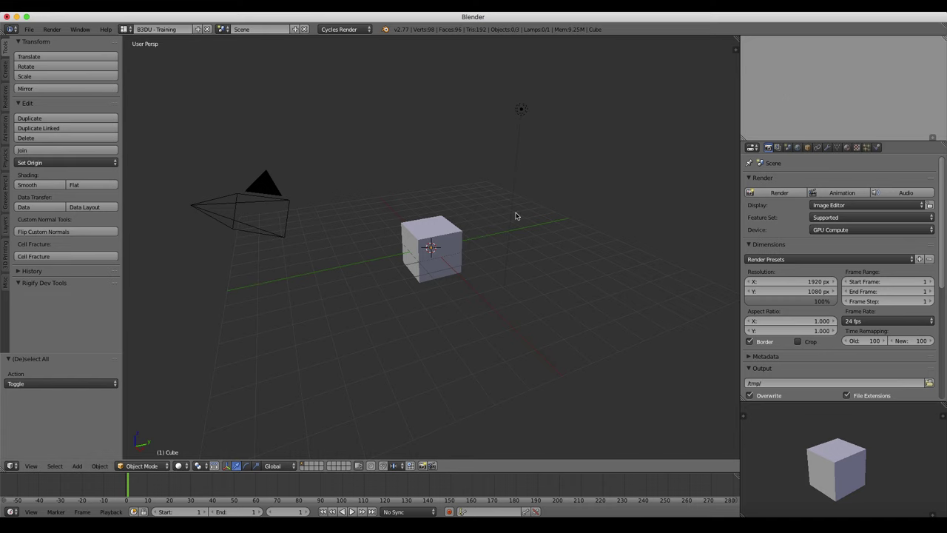
Select the cube and toggle the selection of all objects, ending with nothing selected
right_click(454, 241)
middle_drag(422, 277, 404, 300)
key(a)
key(a)
key(a)
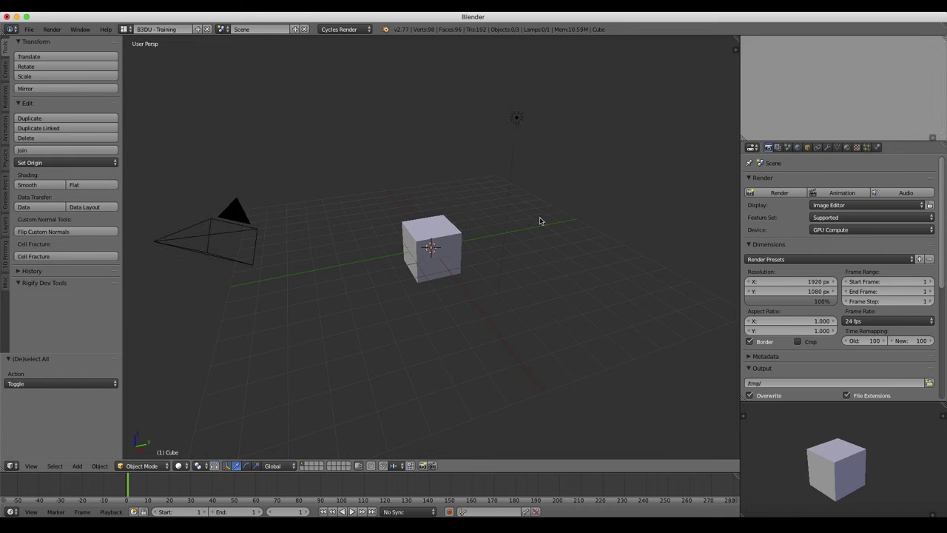
Select the lamp, the camera and the cube one at a time, and try moving the cube freely
right_click(518, 123)
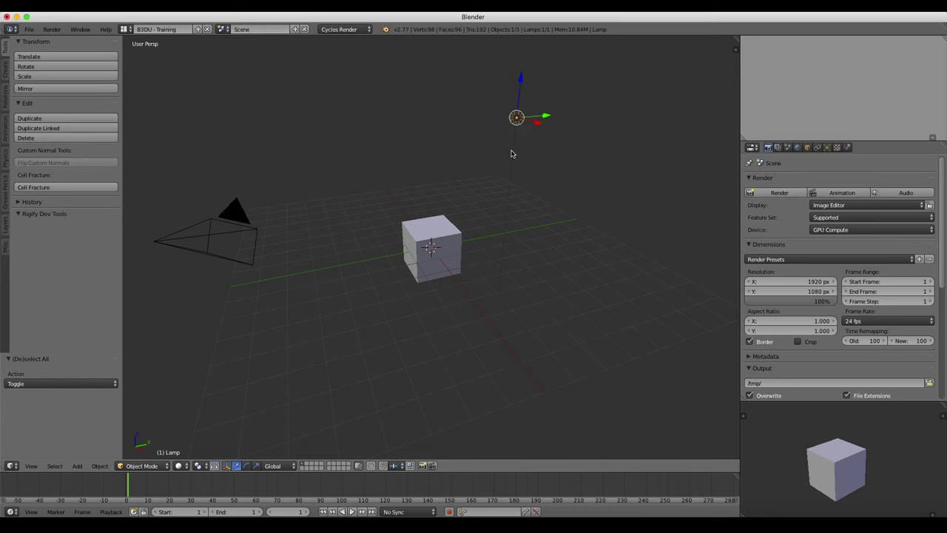
right_click(231, 221)
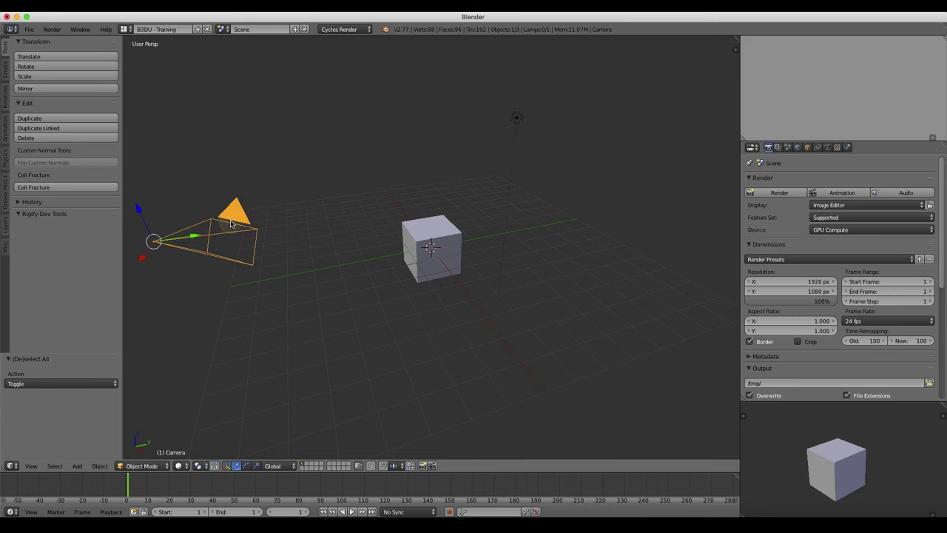
right_click(402, 230)
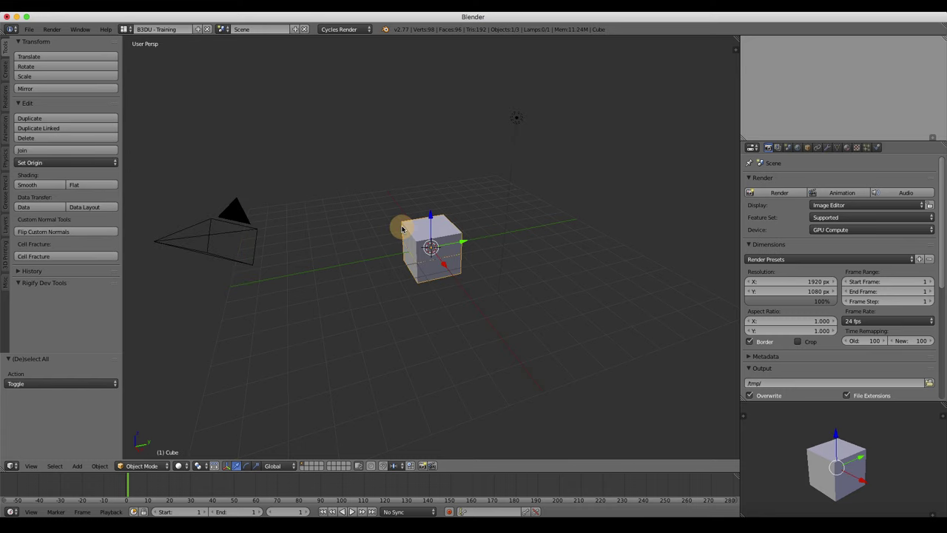
key(g)
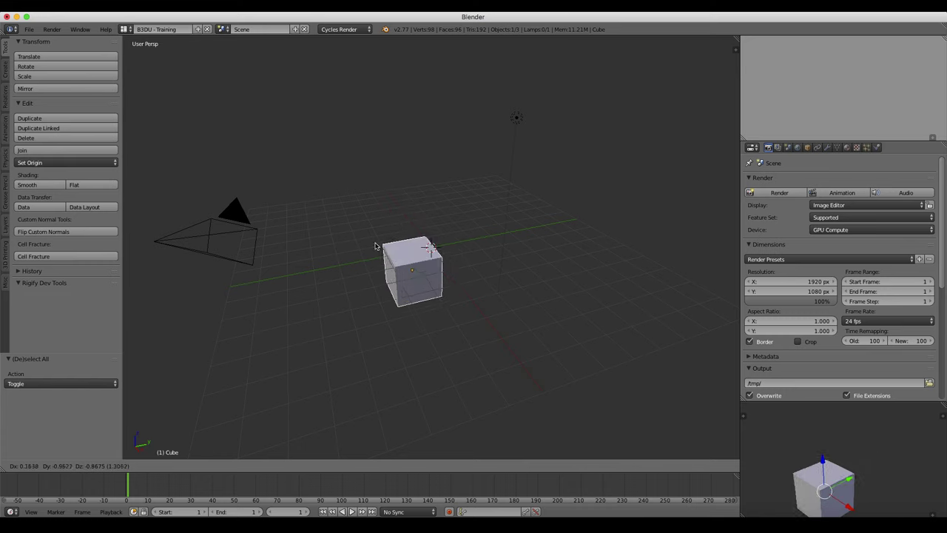
key(Escape)
Place the 3D cursor at several empty spots around the cube, ending on the far side of the lamp
click(644, 241)
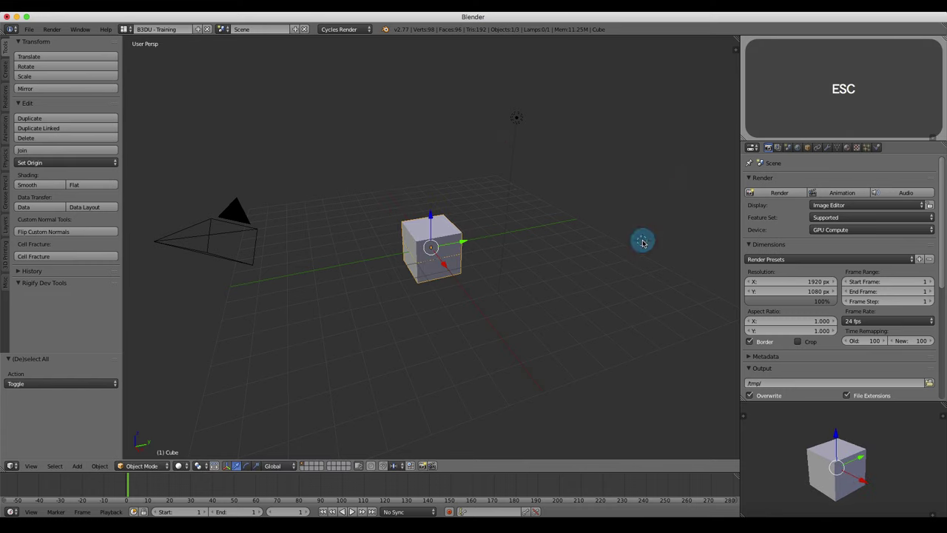
click(630, 332)
click(643, 385)
click(592, 121)
click(658, 192)
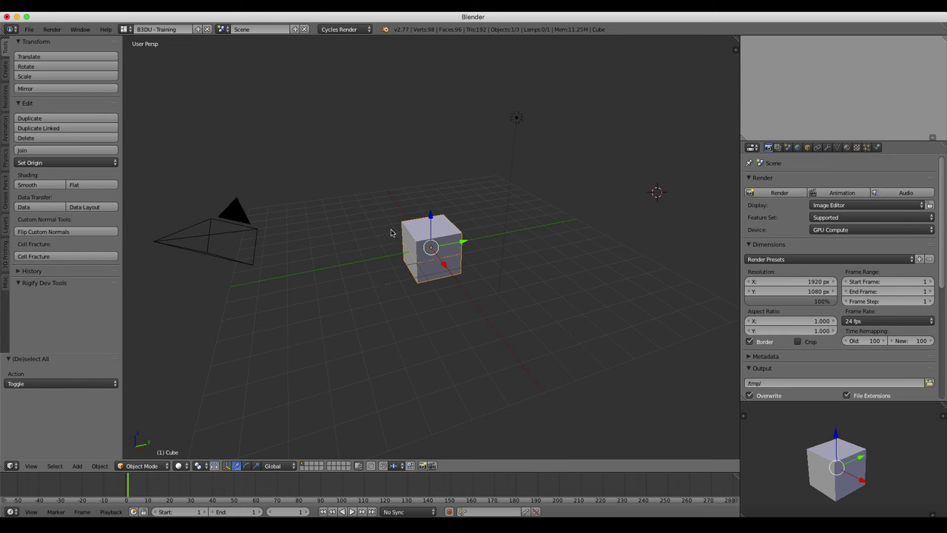
Enter Edit Mode on the cube to examine its mesh from several sides, and return to Object Mode
key(Tab)
middle_drag(394, 246, 434, 279)
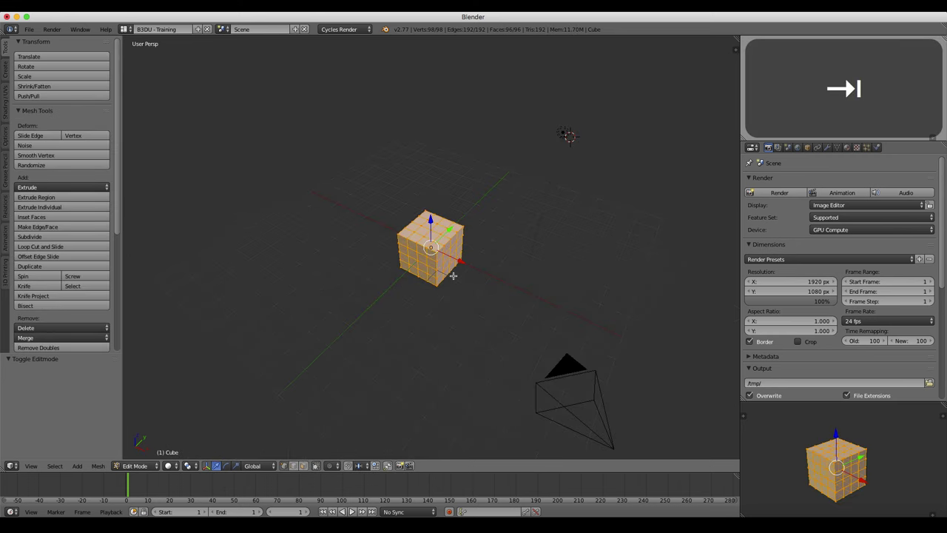
scroll(434, 280, up, 5)
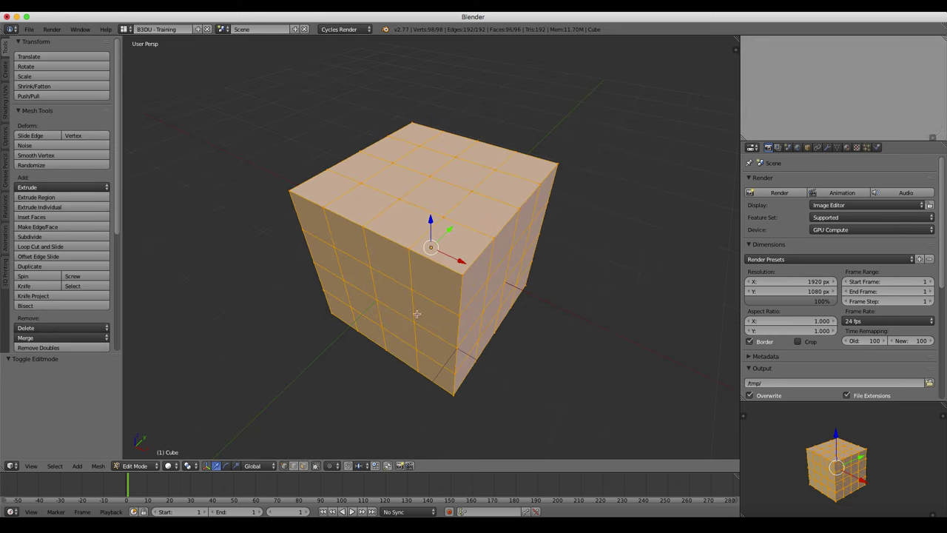
middle_drag(499, 321, 384, 309)
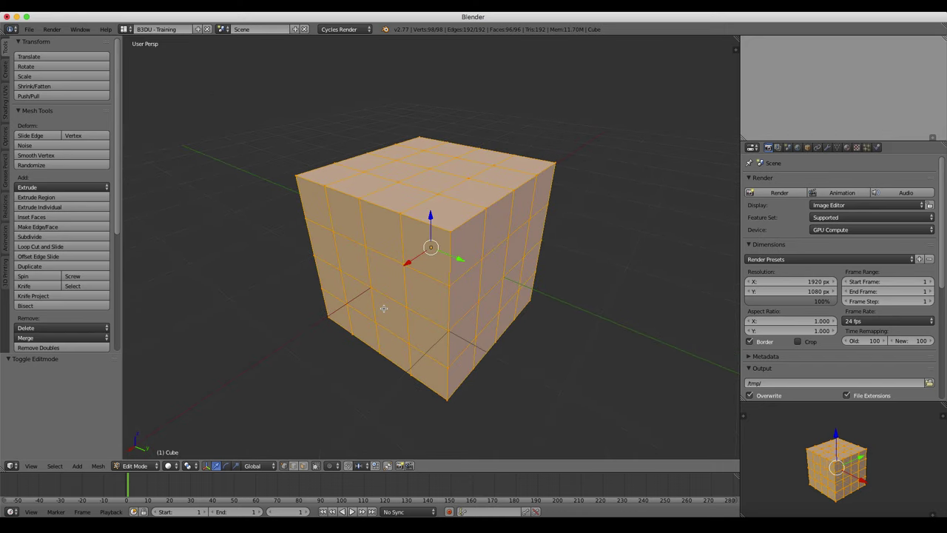
scroll(459, 292, down, 5)
key(Tab)
scroll(443, 313, down, 3)
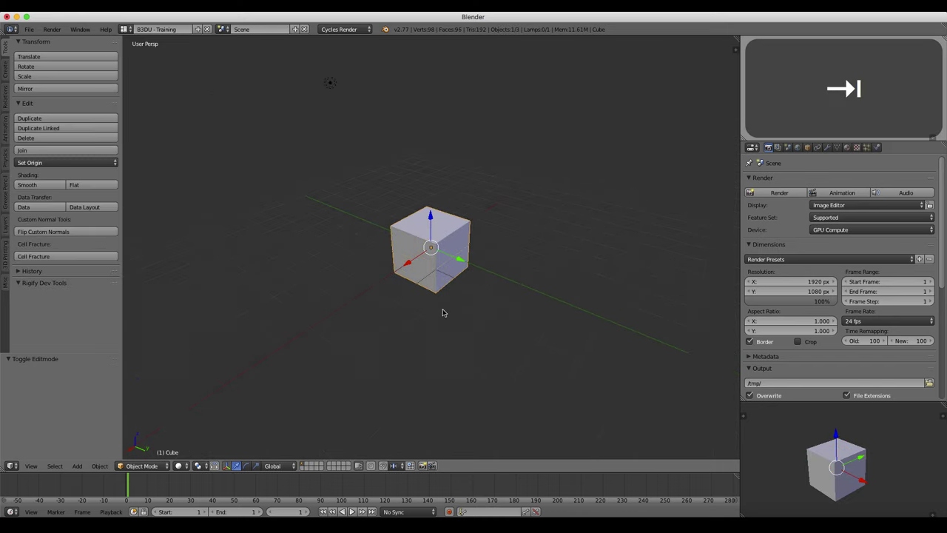
Deselect all objects and look over the scene from different sides
key(a)
scroll(367, 304, down, 3)
middle_drag(387, 286, 501, 271)
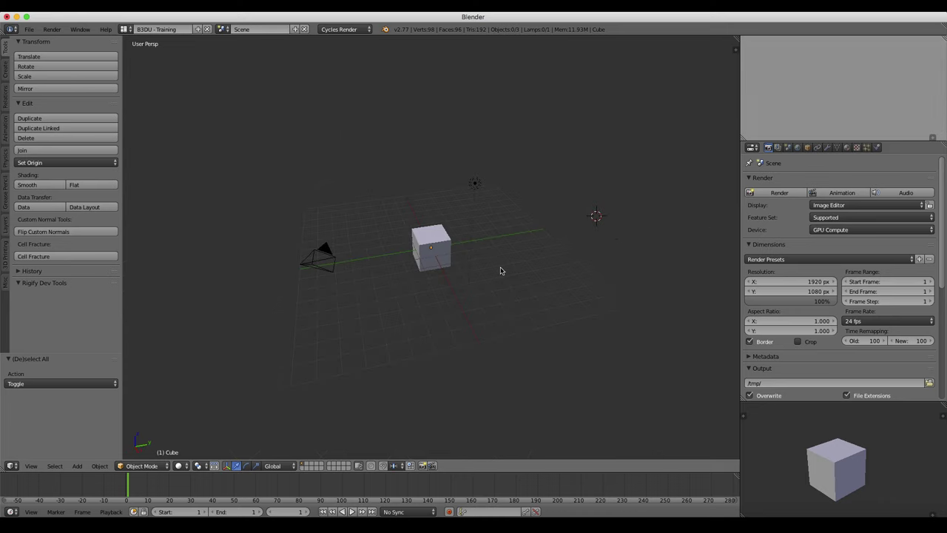
middle_drag(551, 294, 473, 302)
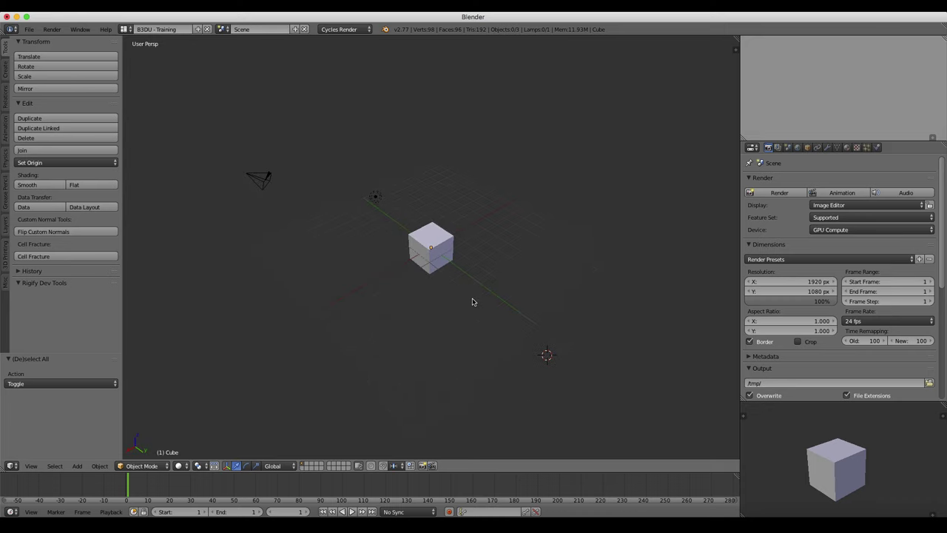
scroll(375, 304, up, 2)
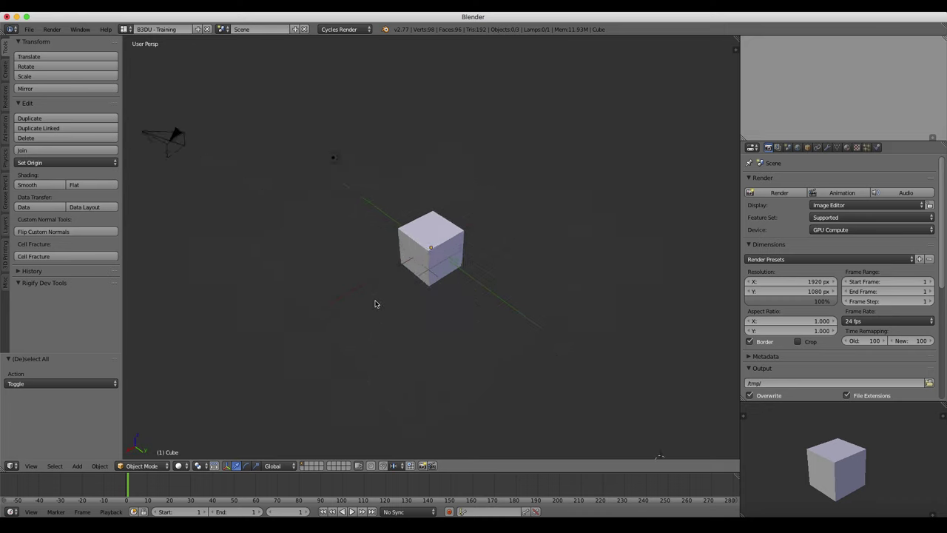
shift+middle_drag(353, 300, 469, 323)
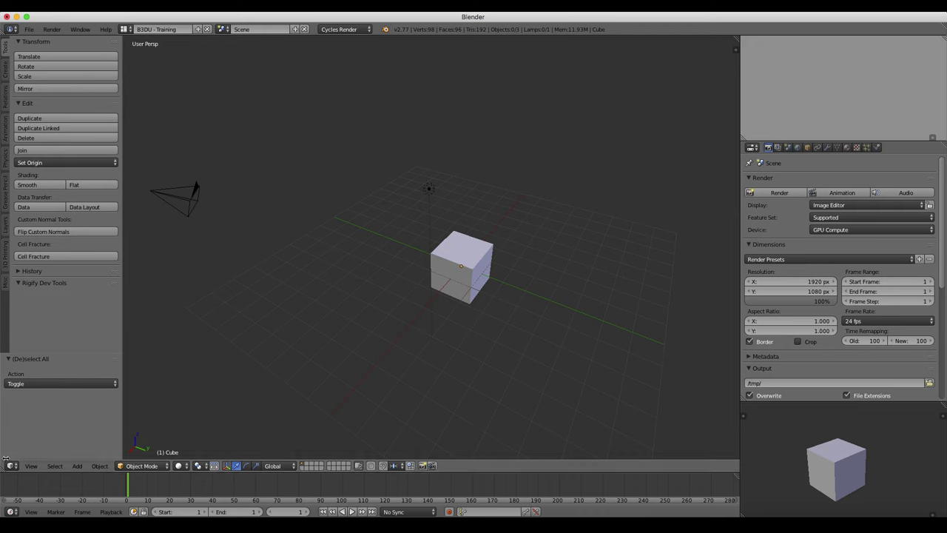
Examine which interaction modes are offered for the cube and for the selected camera
click(167, 467)
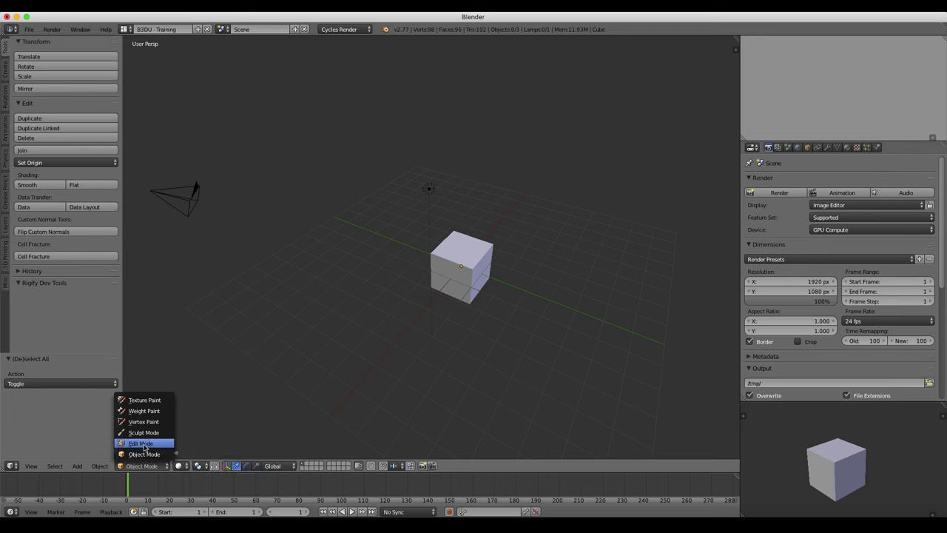
click(148, 453)
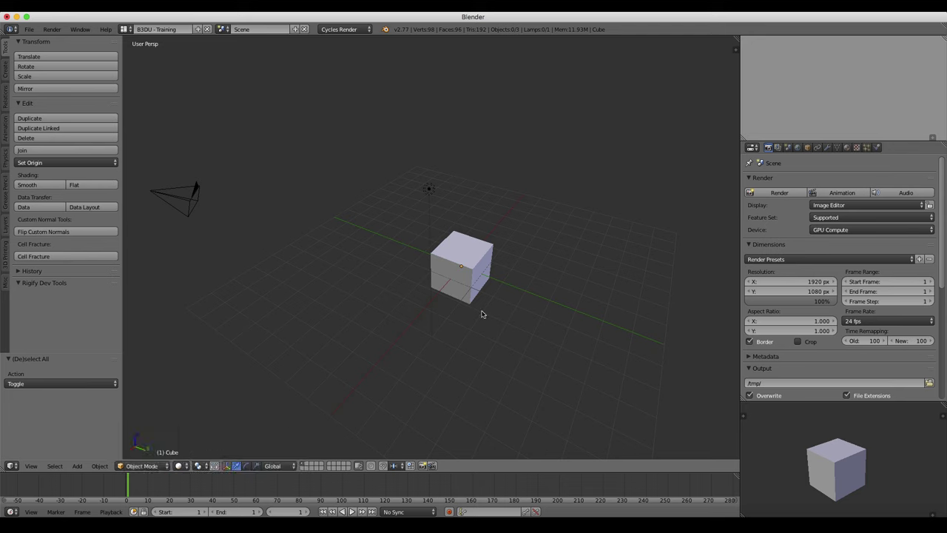
click(163, 468)
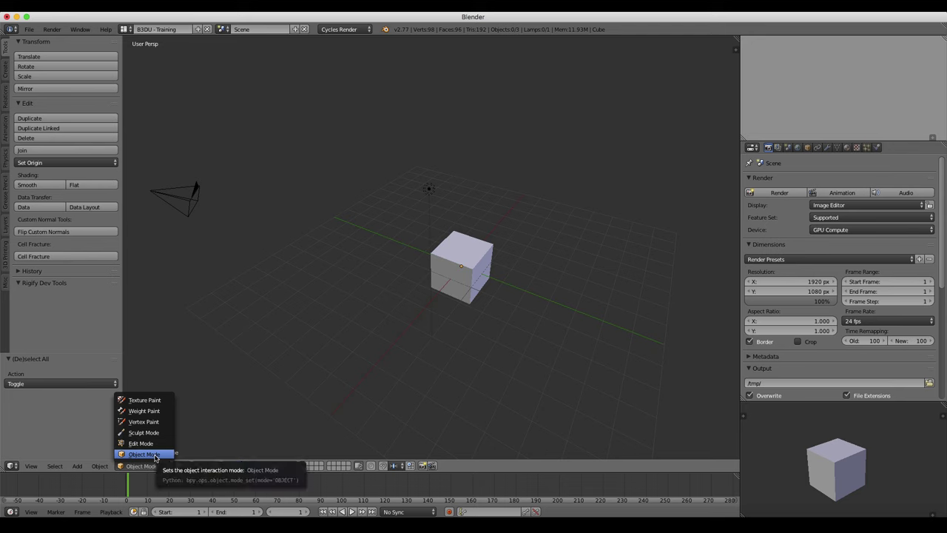
click(161, 468)
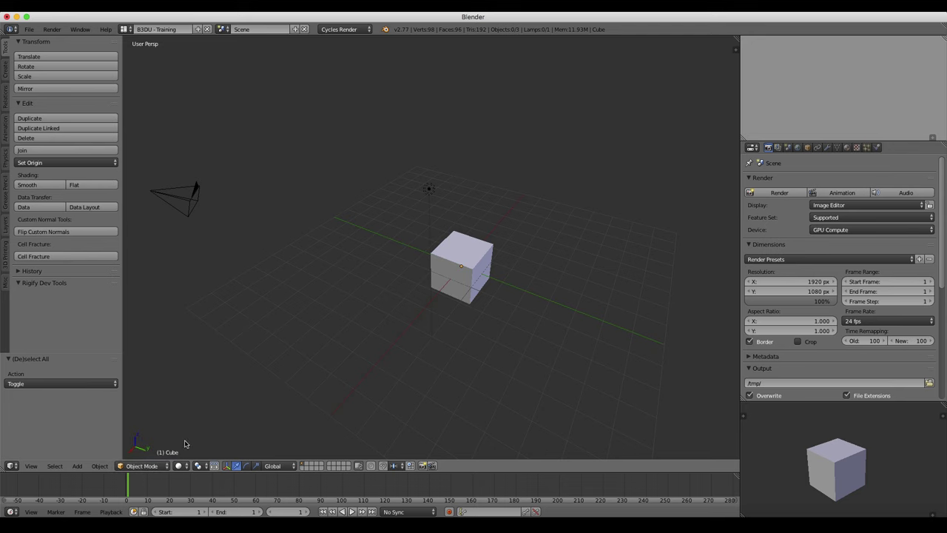
click(157, 466)
right_click(168, 201)
click(152, 466)
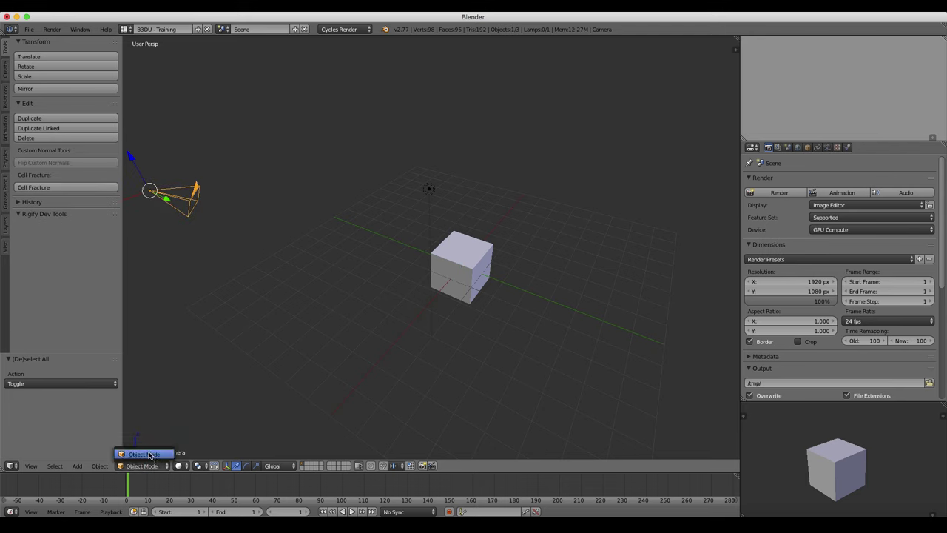
Select the cube, switch it to Edit Mode and view its mesh up close
right_click(449, 262)
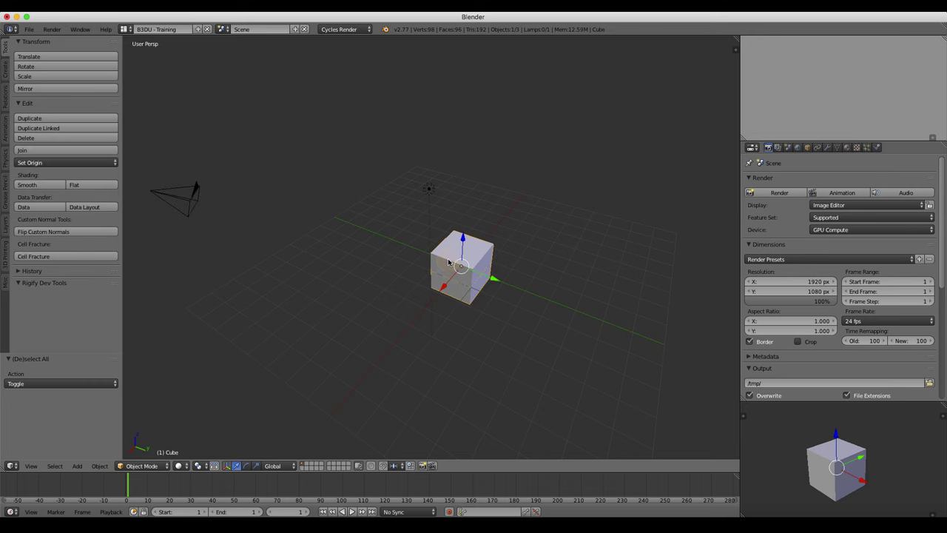
click(142, 466)
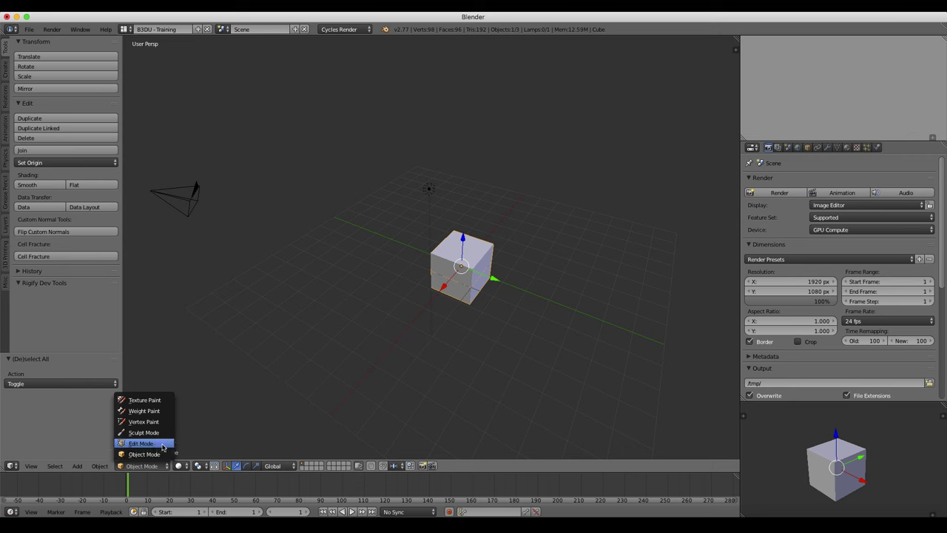
click(163, 443)
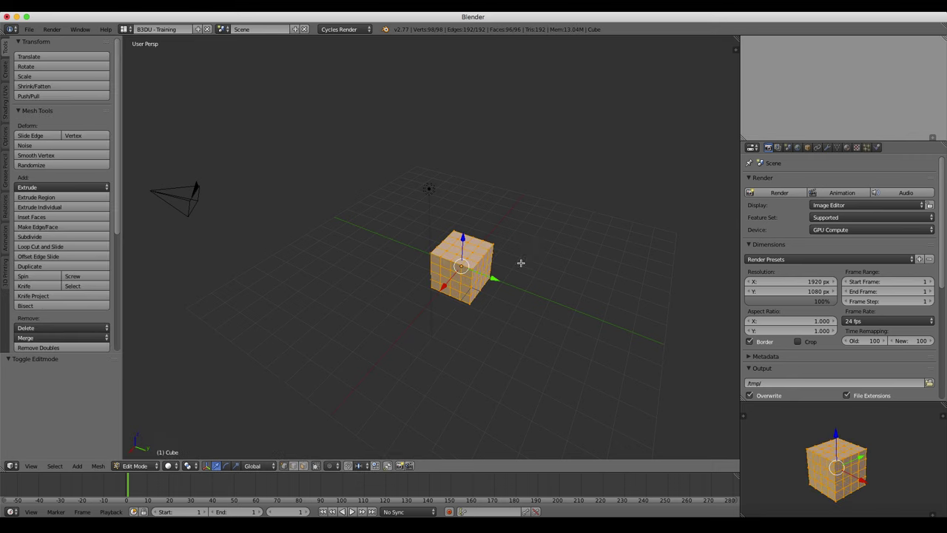
scroll(447, 295, up, 3)
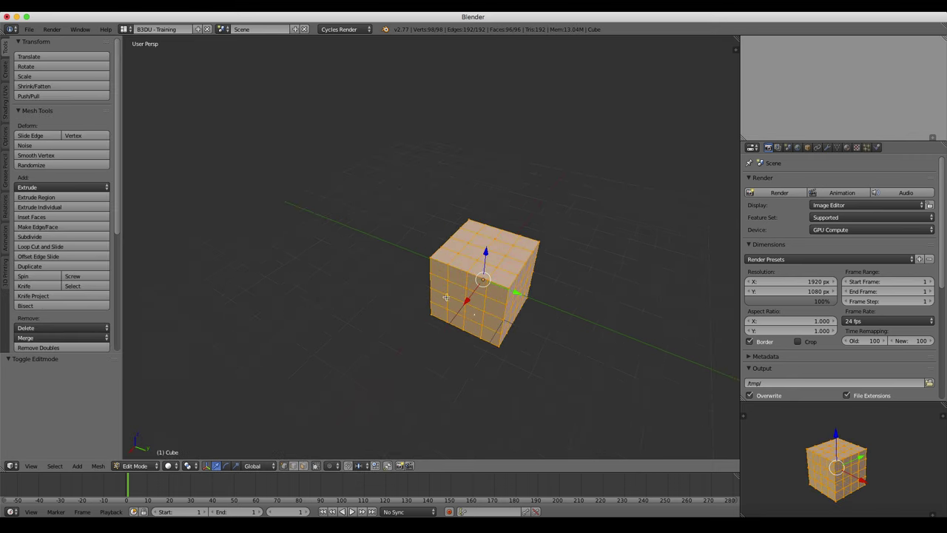
shift+middle_drag(510, 341, 471, 329)
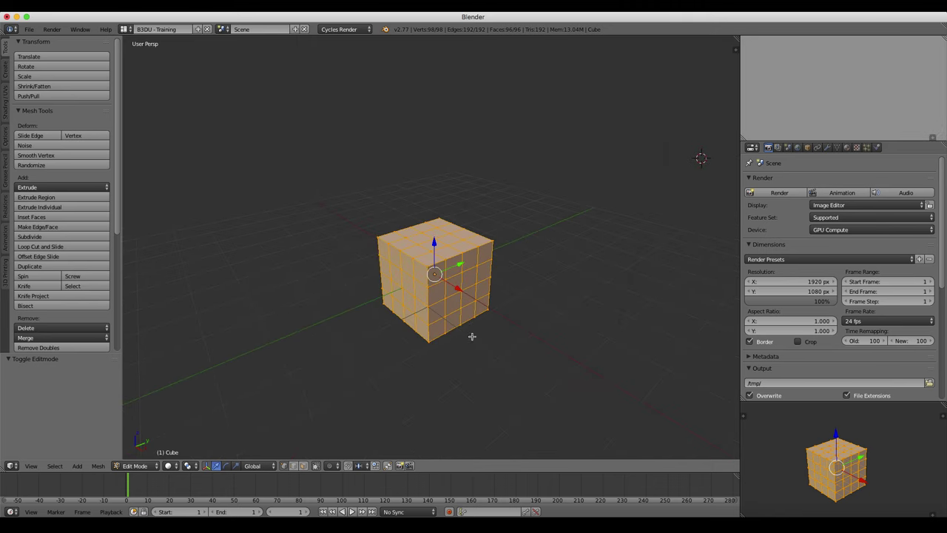
scroll(482, 319, up, 2)
shift+middle_drag(473, 321, 441, 318)
scroll(440, 318, up, 1)
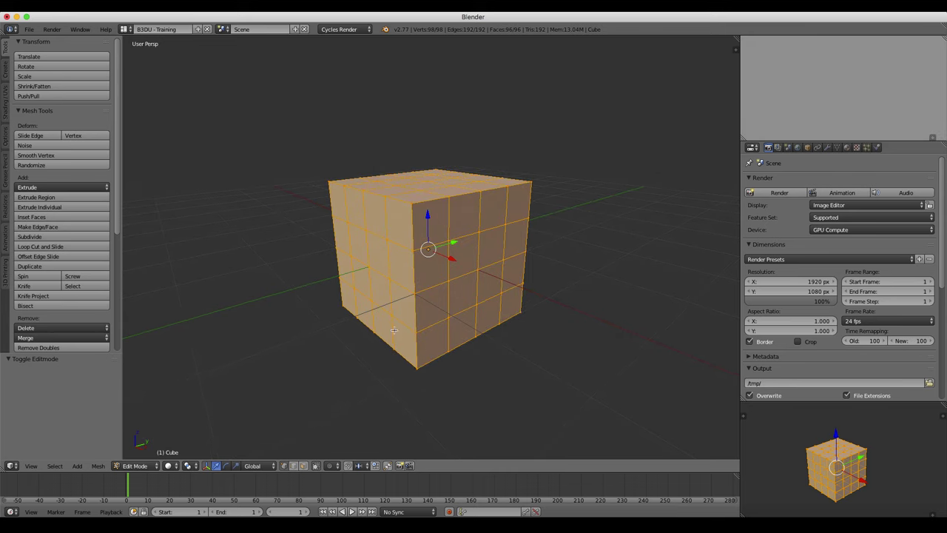
Review the available interaction modes and toggle the cube between Edit Mode and Object Mode, ending in Object Mode
click(131, 466)
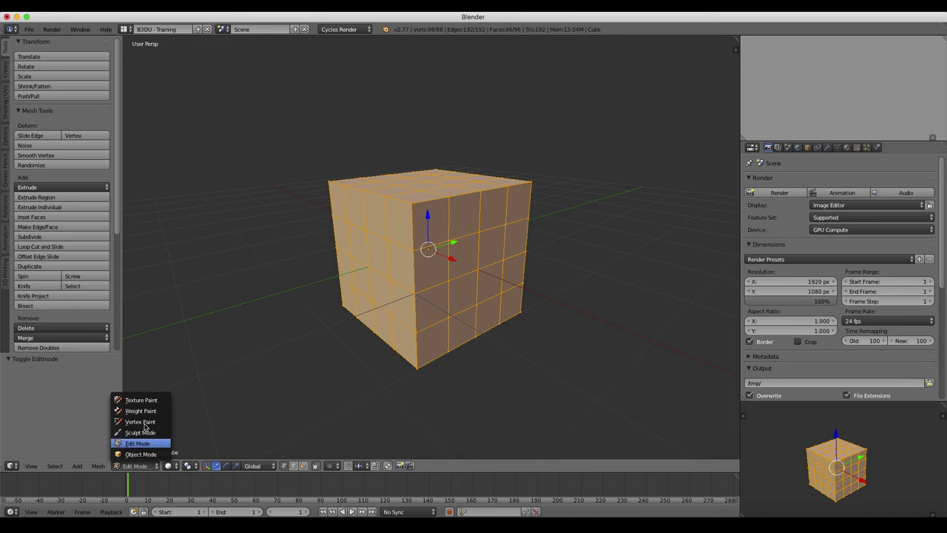
click(136, 443)
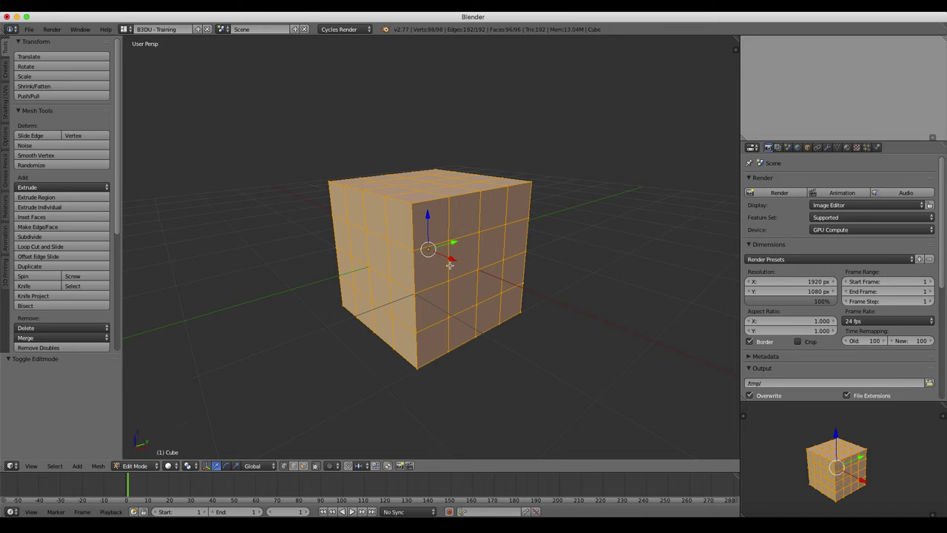
key(Tab)
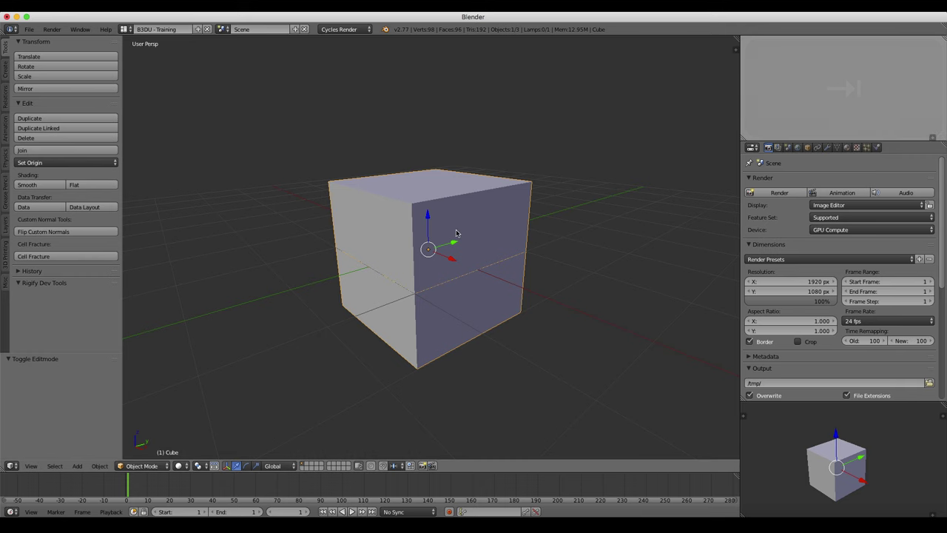
key(Tab)
key(Tab)
Switch the cube to Sculpt Mode and view it from different angles
click(145, 466)
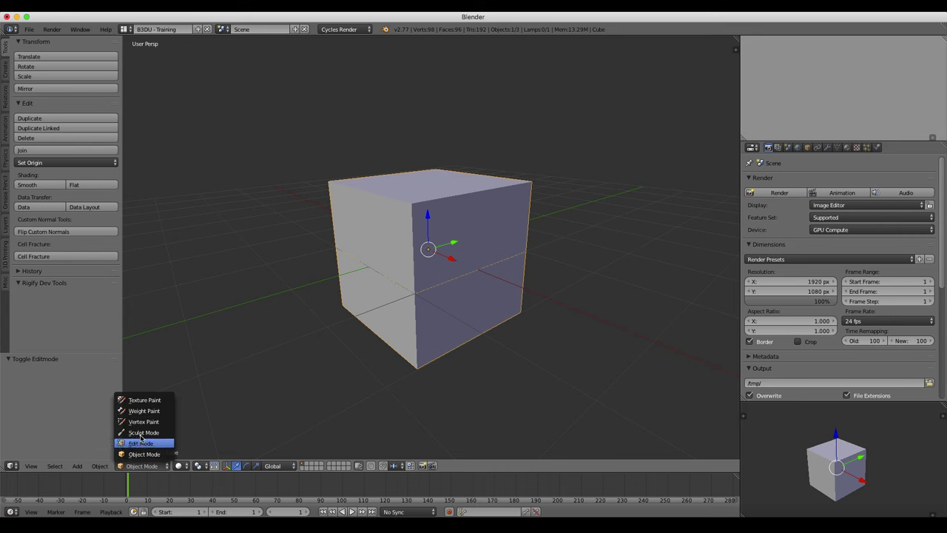
click(143, 432)
middle_drag(458, 279, 421, 327)
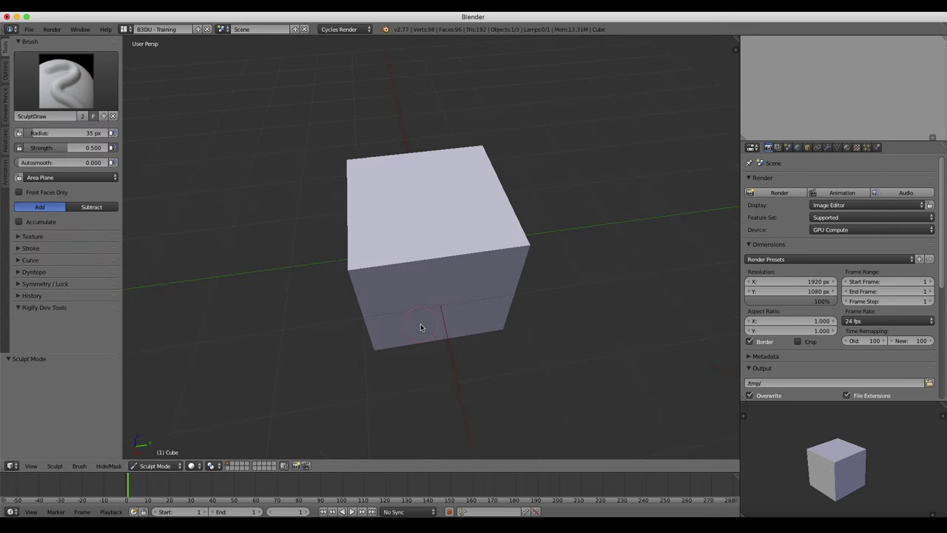
middle_drag(369, 252, 391, 286)
Toggle the cube from Sculpt Mode to Edit Mode and back, and return it to Object Mode
key(Tab)
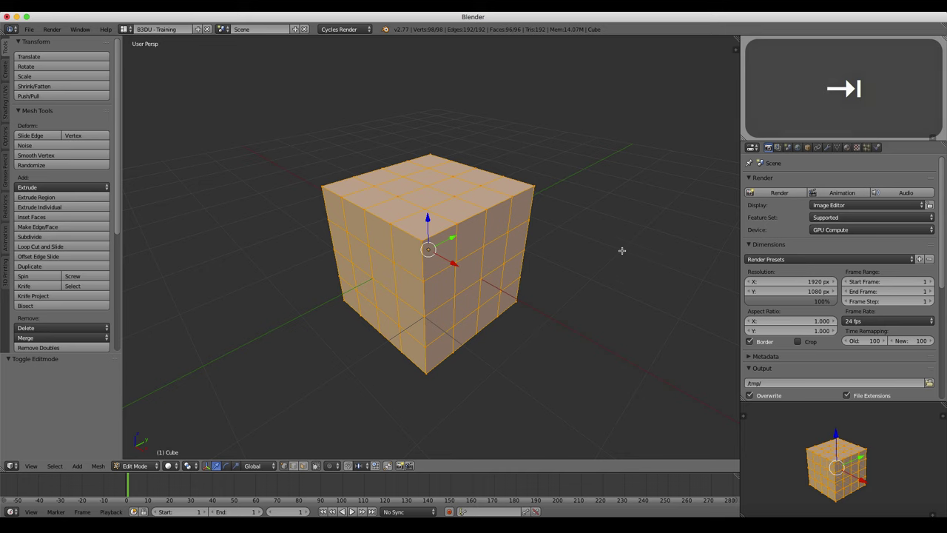
key(Tab)
mouse_move(397, 305)
middle_down()
mouse_move(421, 294)
mouse_move(439, 321)
middle_up()
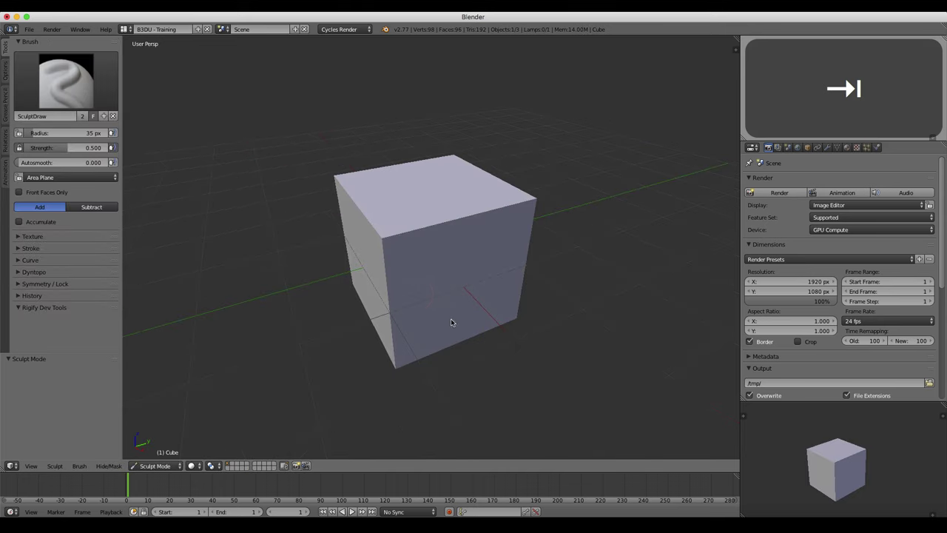
click(155, 465)
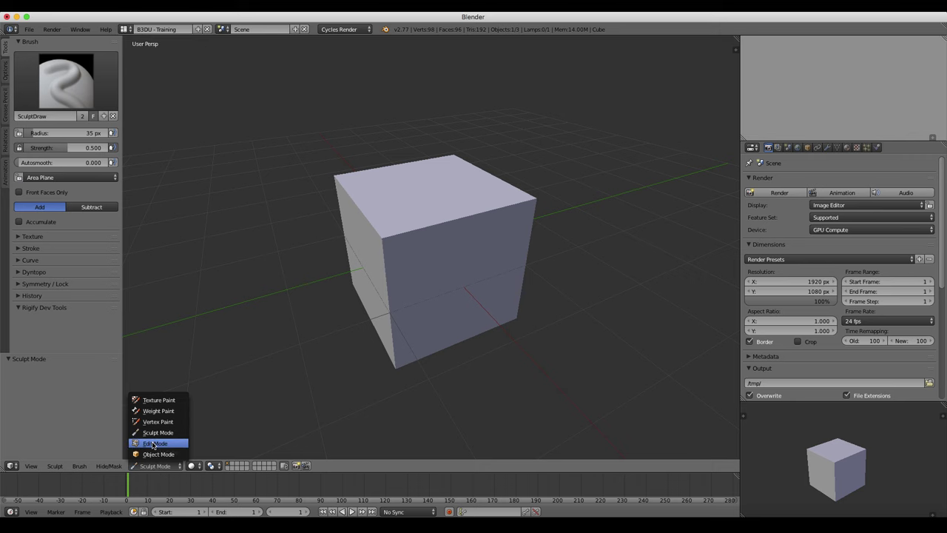
click(153, 454)
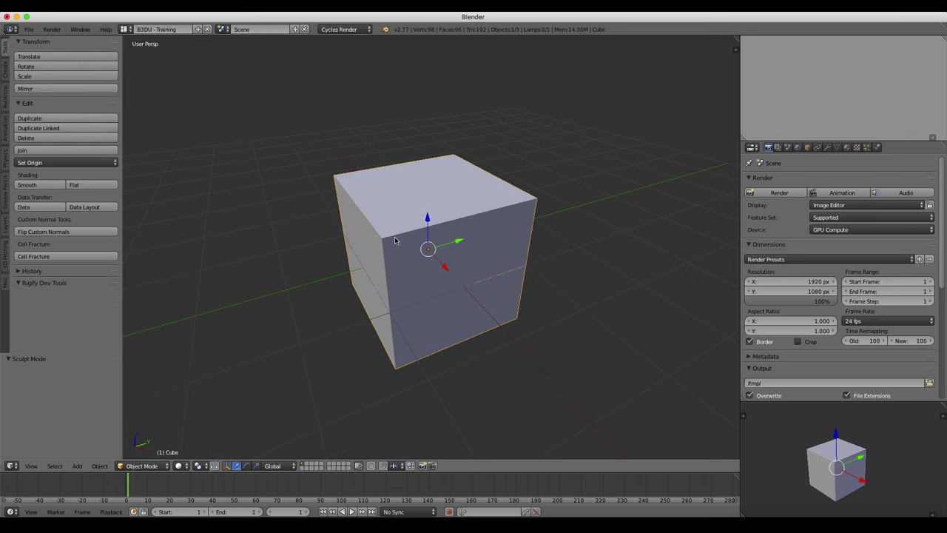
Switch the cube to Edit Mode and deselect all of its mesh elements
key(Tab)
middle_drag(338, 312, 365, 313)
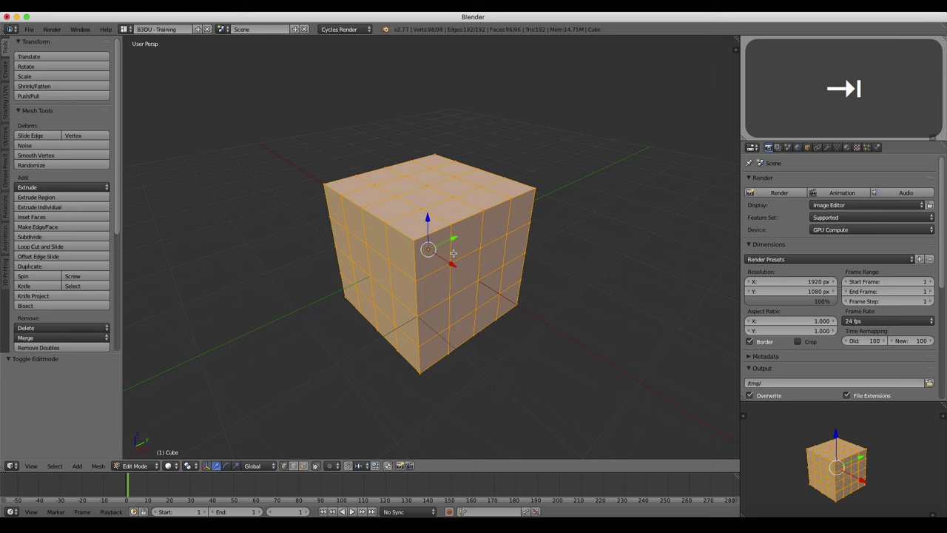
key(a)
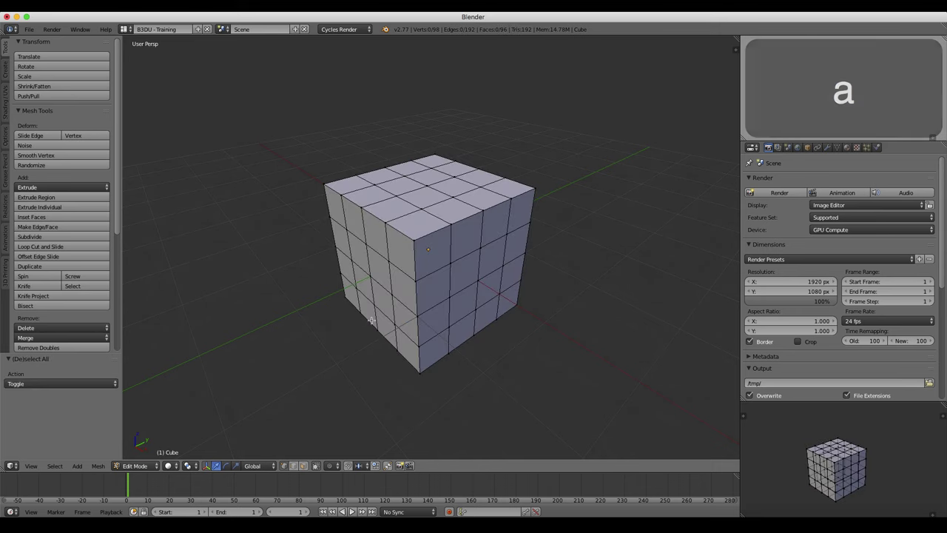
Select individual vertices one after another on the cube's top face and along its upper edges
middle_drag(439, 257, 334, 267)
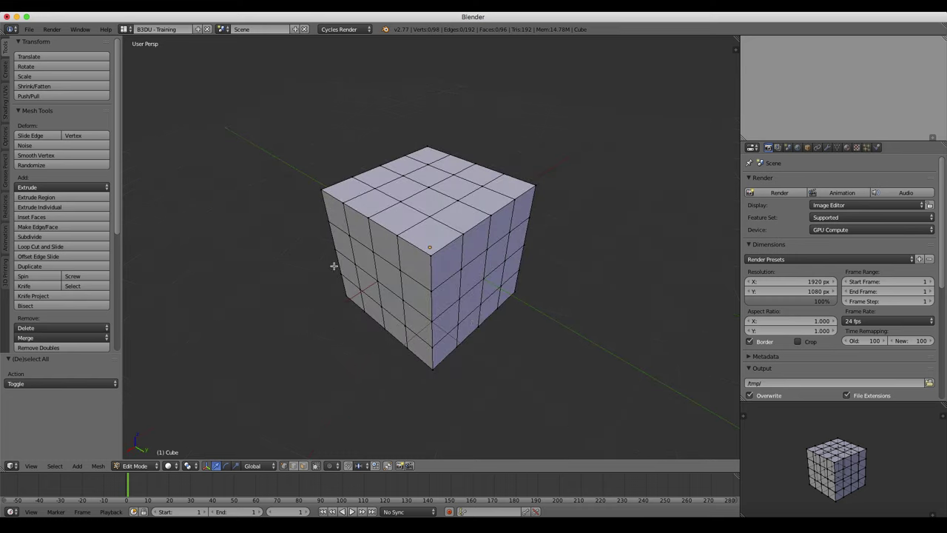
right_click(431, 244)
right_click(428, 186)
right_click(364, 219)
right_click(458, 229)
right_click(490, 214)
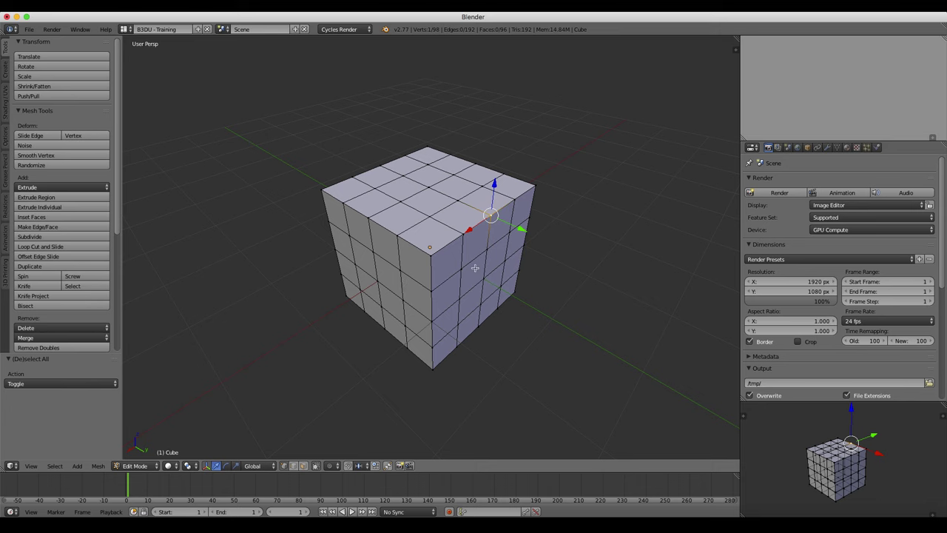
mouse_move(408, 314)
middle_down()
mouse_move(373, 329)
mouse_move(398, 299)
middle_up()
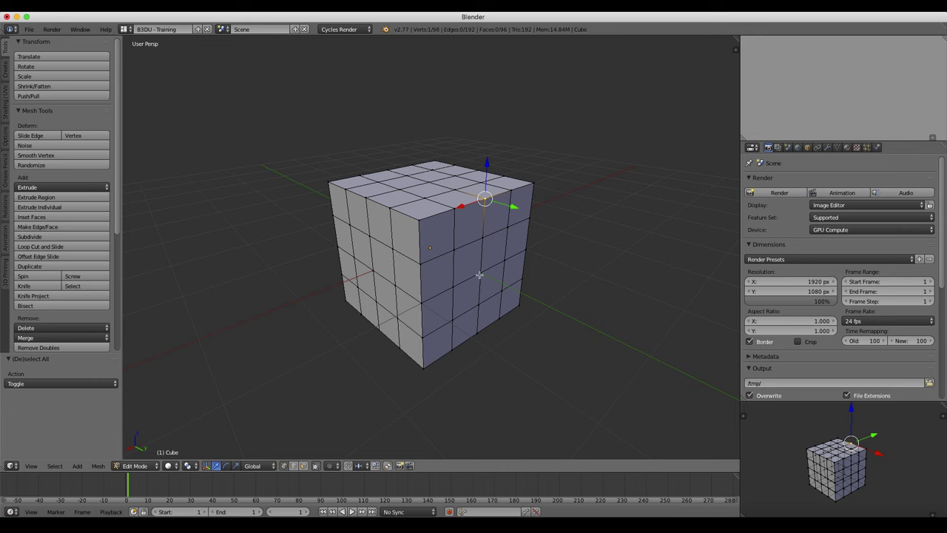
click(418, 222)
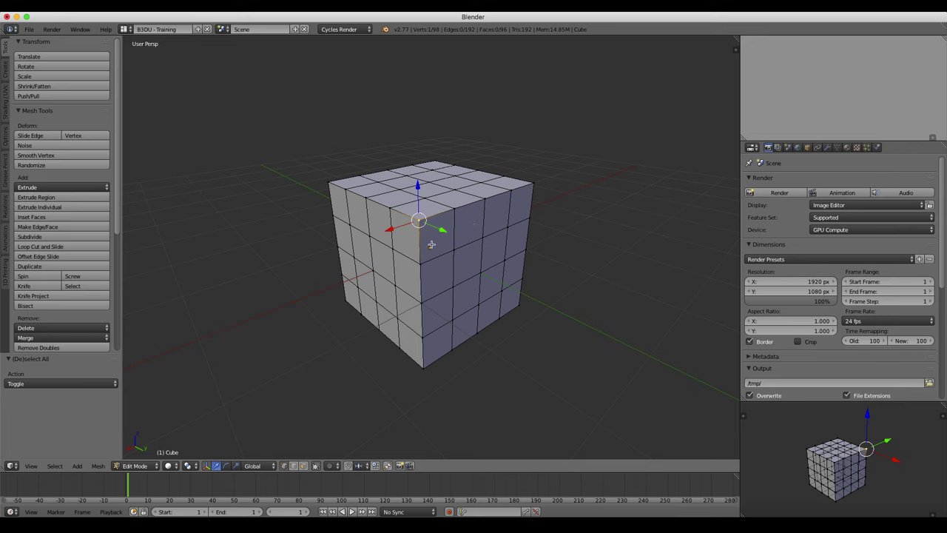
middle_drag(343, 278, 370, 290)
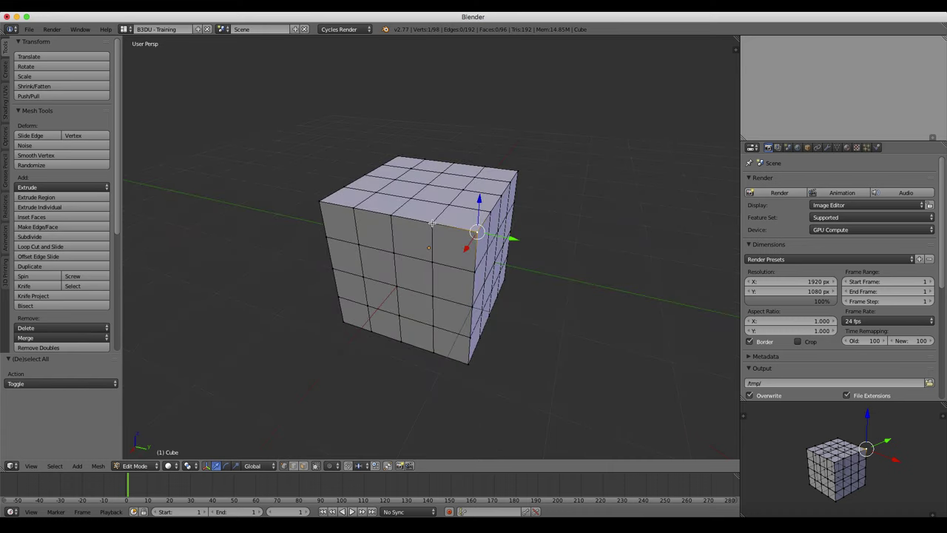
scroll(395, 285, up, 2)
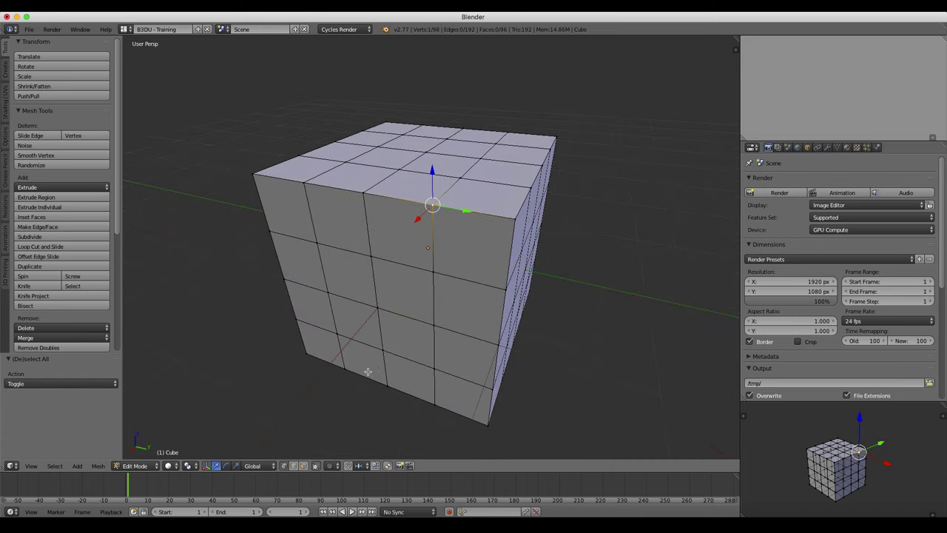
Switch the mesh to face selection and select single faces in turn, ending with the side's upper outer corner face
click(292, 469)
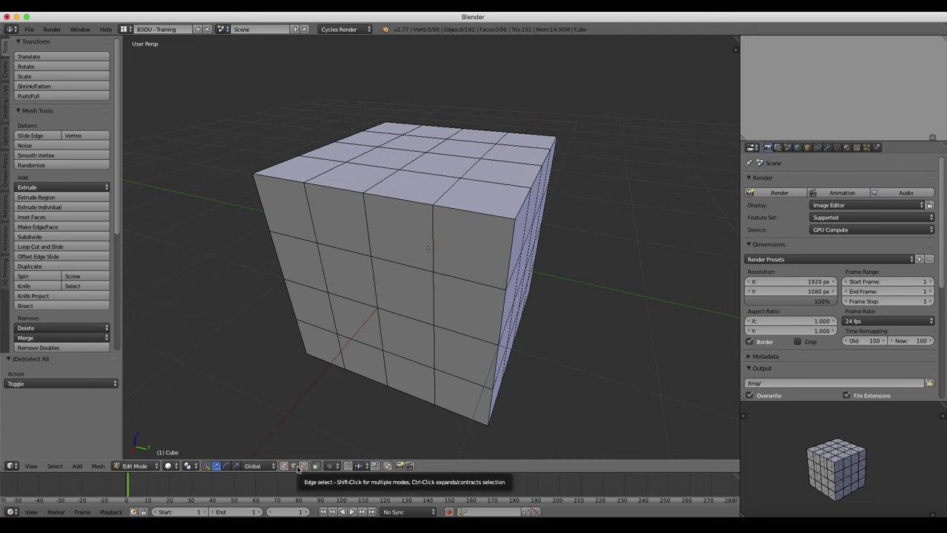
click(302, 466)
right_click(395, 239)
right_click(406, 296)
right_click(459, 302)
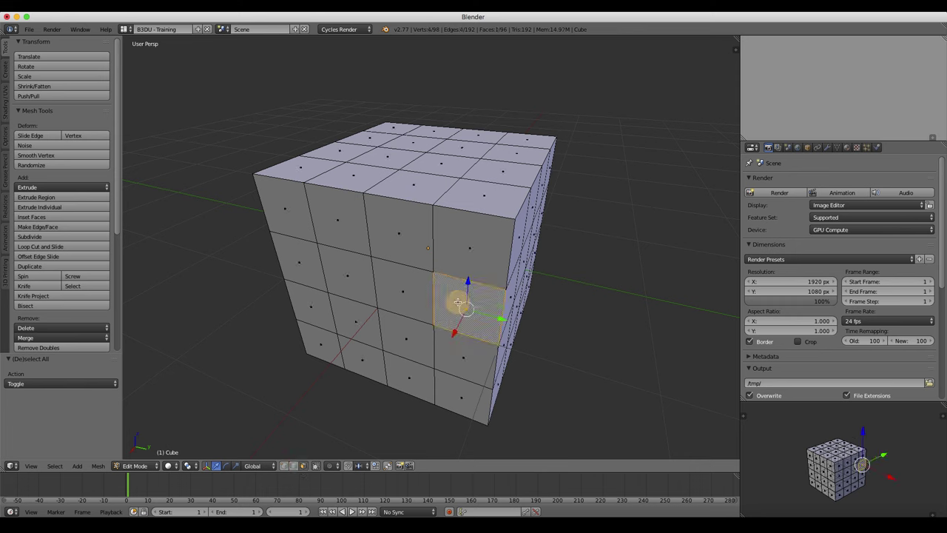
right_click(460, 230)
right_click(392, 177)
right_click(387, 213)
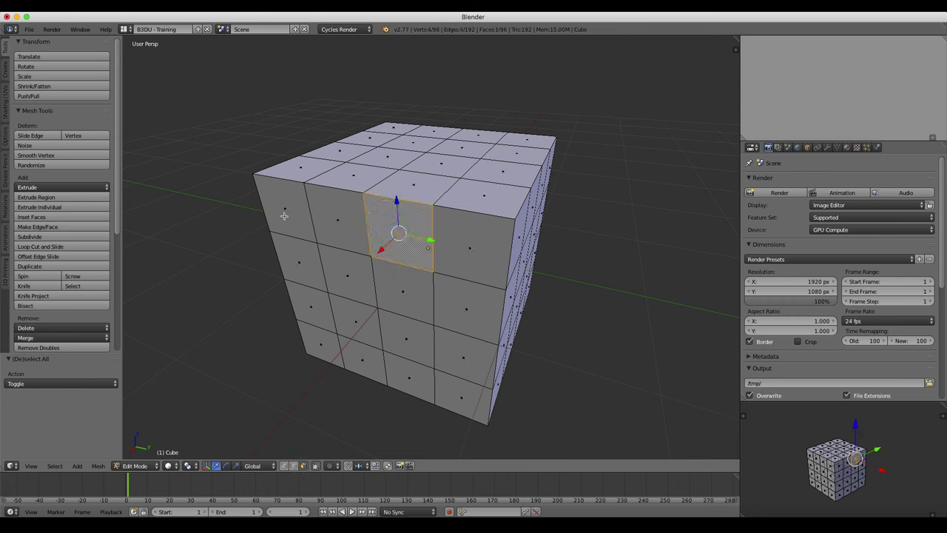
right_click(284, 212)
Switch the mesh to edge selection and select several single edges in turn on the cube's side
click(293, 467)
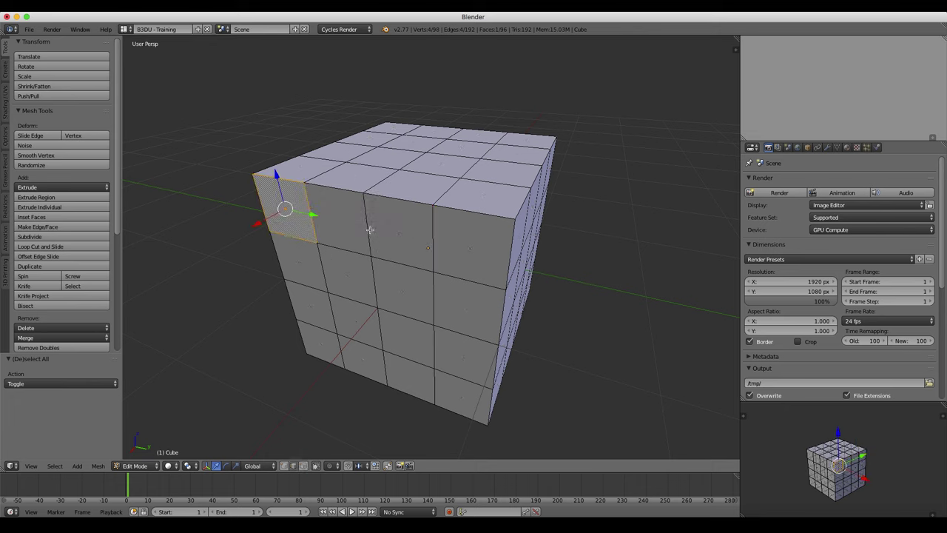
right_click(368, 224)
right_click(372, 266)
right_click(398, 264)
right_click(449, 268)
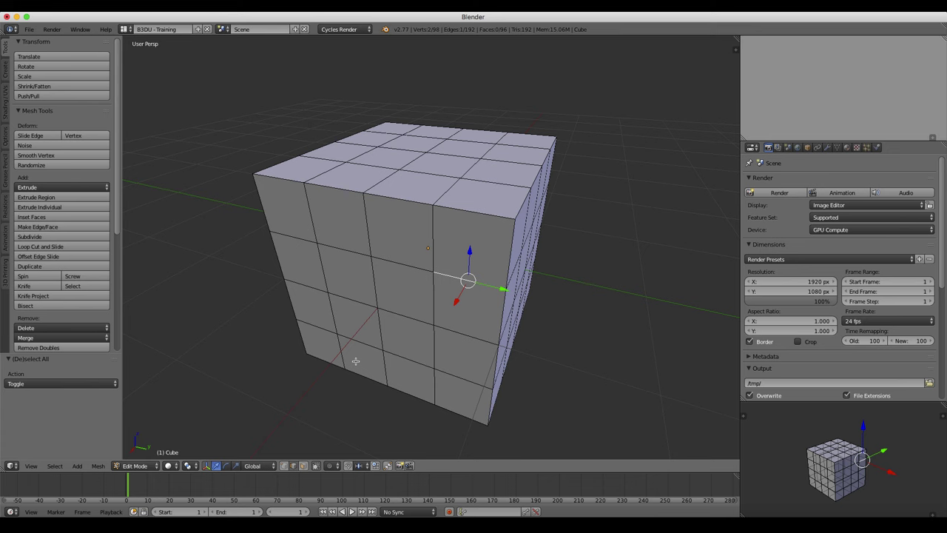
middle_drag(418, 349, 392, 342)
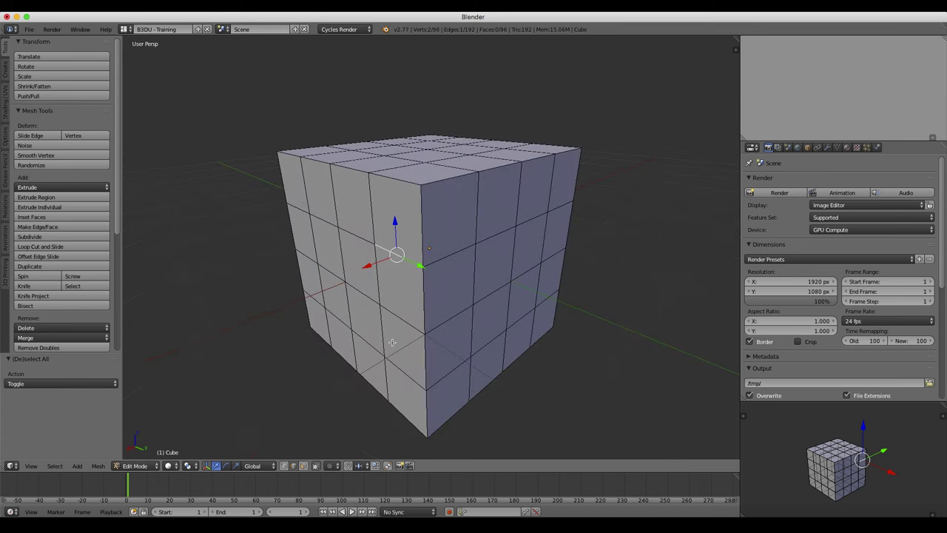
Enable face selection alongside edge selection and select a face in the top row of the cube's side
shift+click(303, 467)
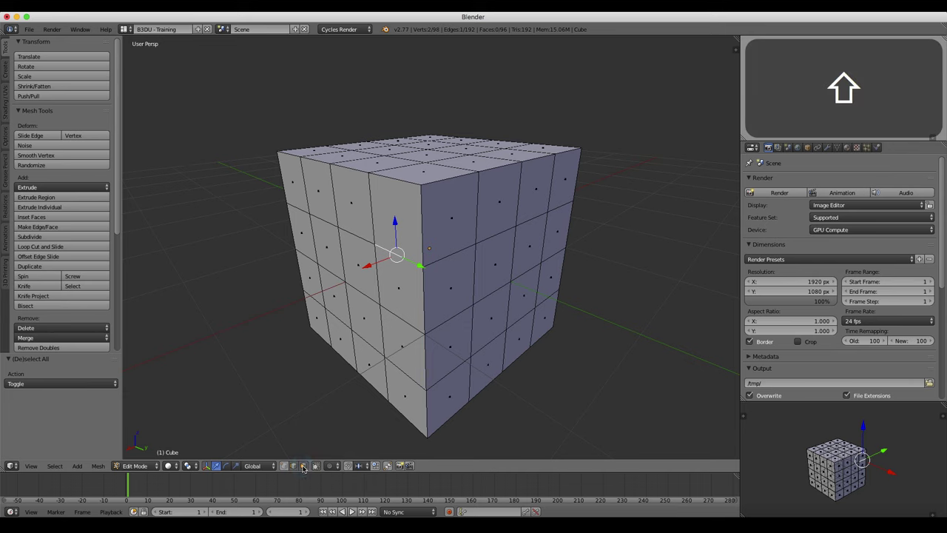
middle_drag(366, 204, 401, 257)
click(364, 249)
click(425, 255)
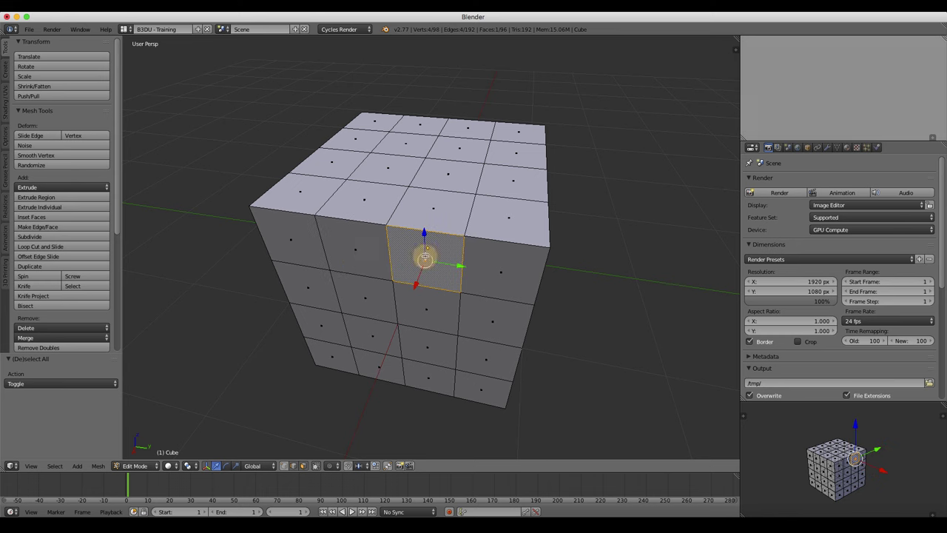
Enable vertex selection as well and select a two-by-two block of faces below the side's top edge
shift+click(288, 468)
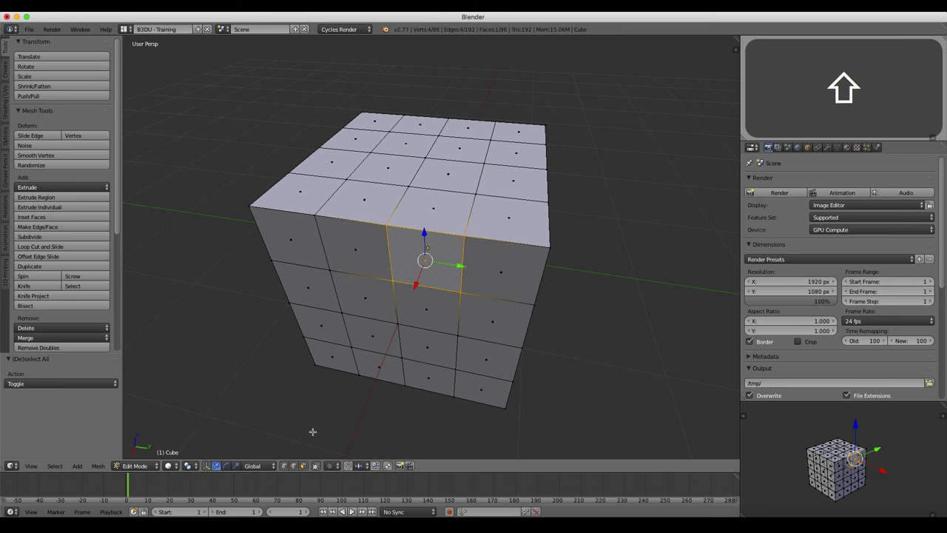
scroll(352, 263, up, 5)
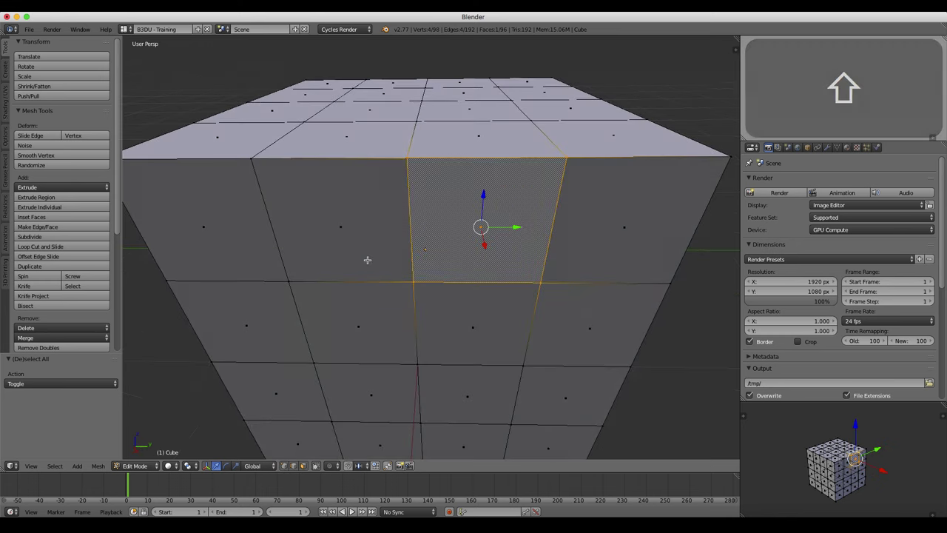
click(355, 241)
shift+click(346, 309)
shift+click(468, 312)
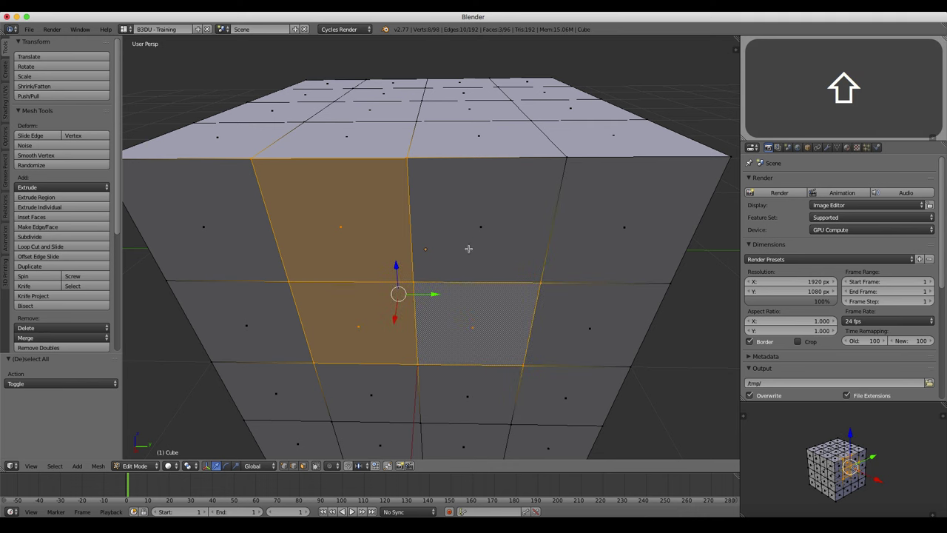
shift+click(464, 234)
scroll(502, 256, down, 3)
middle_drag(502, 256, 444, 248)
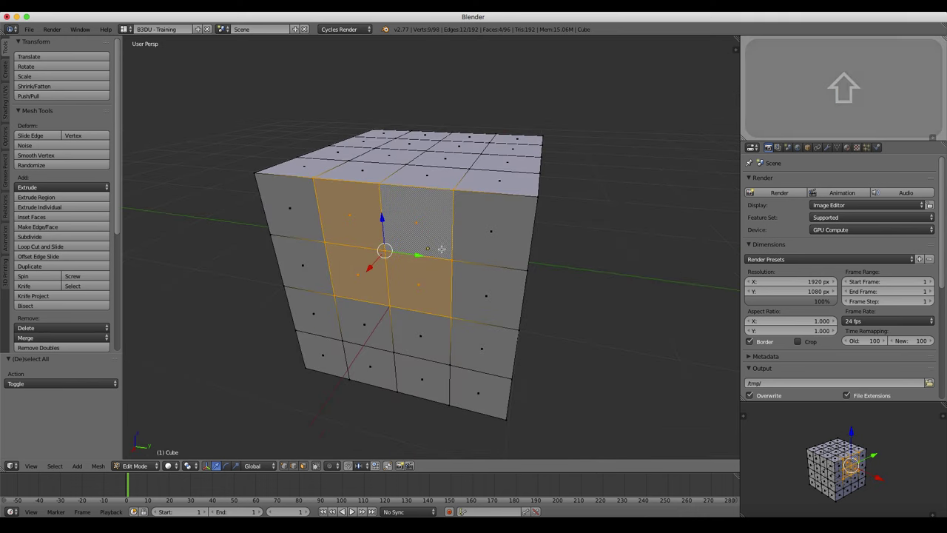
Add a vertex on the adjacent side's top edge to the four-face selection
scroll(441, 250, up, 4)
scroll(441, 250, down, 2)
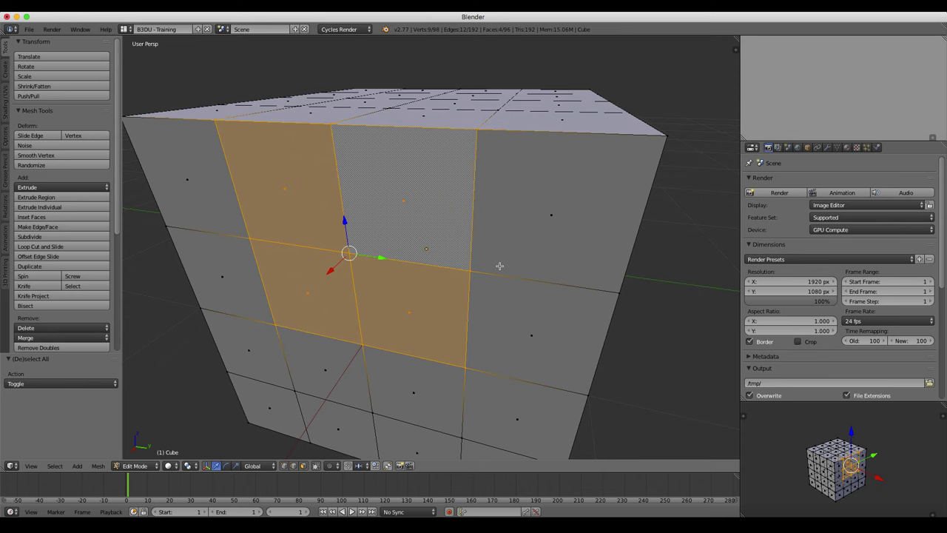
scroll(568, 240, down, 2)
middle_drag(560, 239, 461, 259)
scroll(523, 249, down, 2)
key(shift)
shift+click(474, 212)
middle_drag(444, 262, 483, 264)
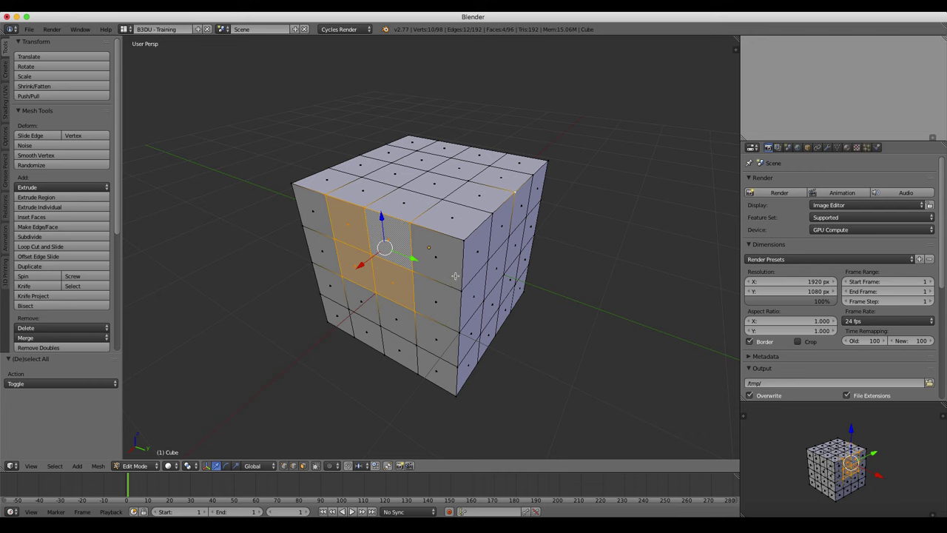
Deselect everything and limit the mesh select mode to Face
key(a)
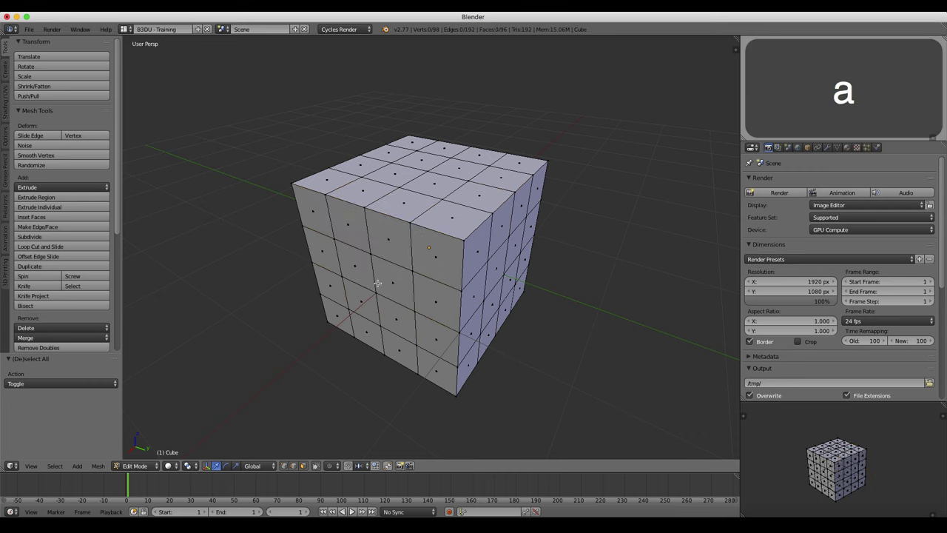
middle_drag(378, 282, 372, 280)
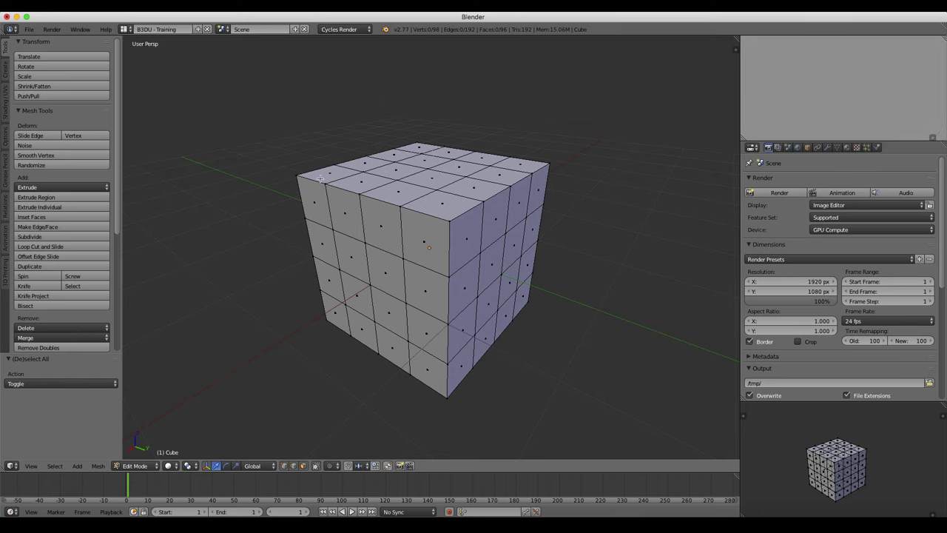
key(ctrl+Tab)
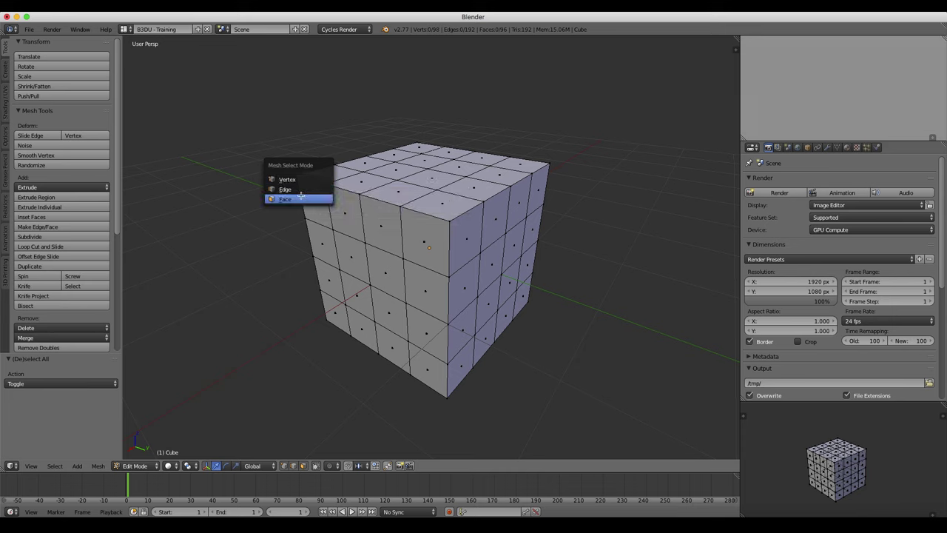
click(301, 196)
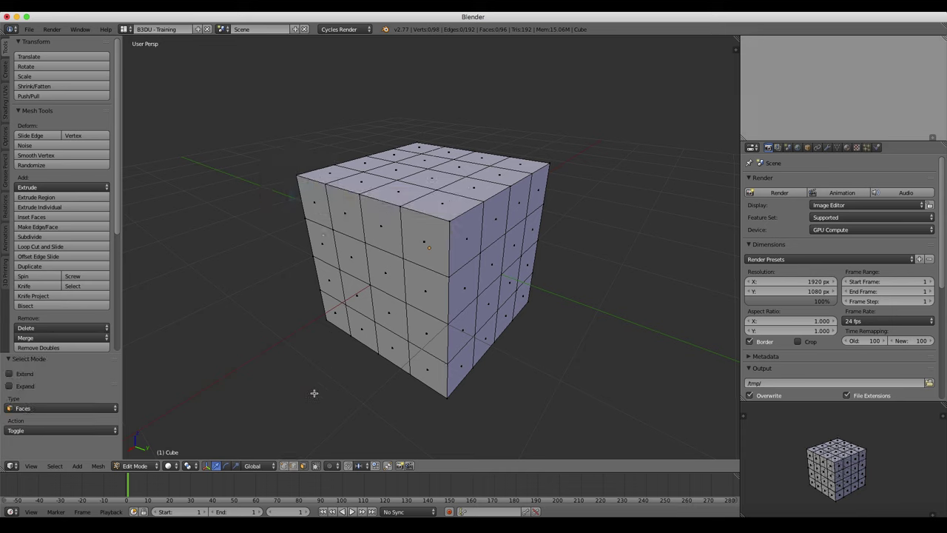
Change the mesh select mode to Edge and extend it with Vertex
key(ctrl+Tab)
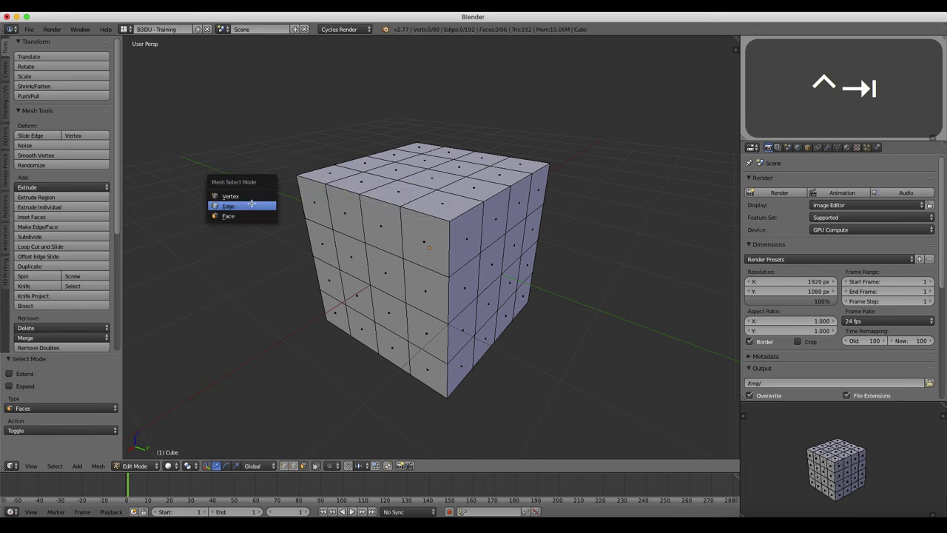
click(251, 206)
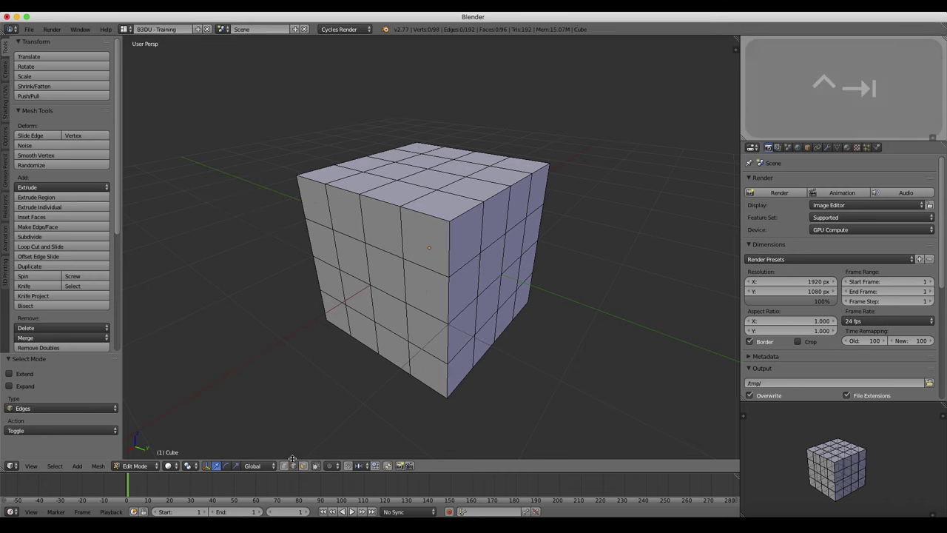
key(ctrl+Tab)
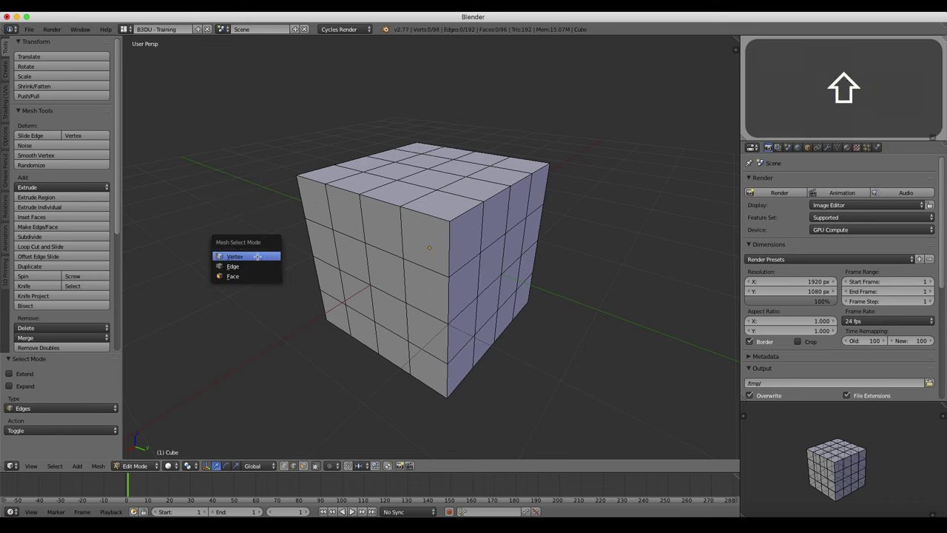
shift+click(259, 256)
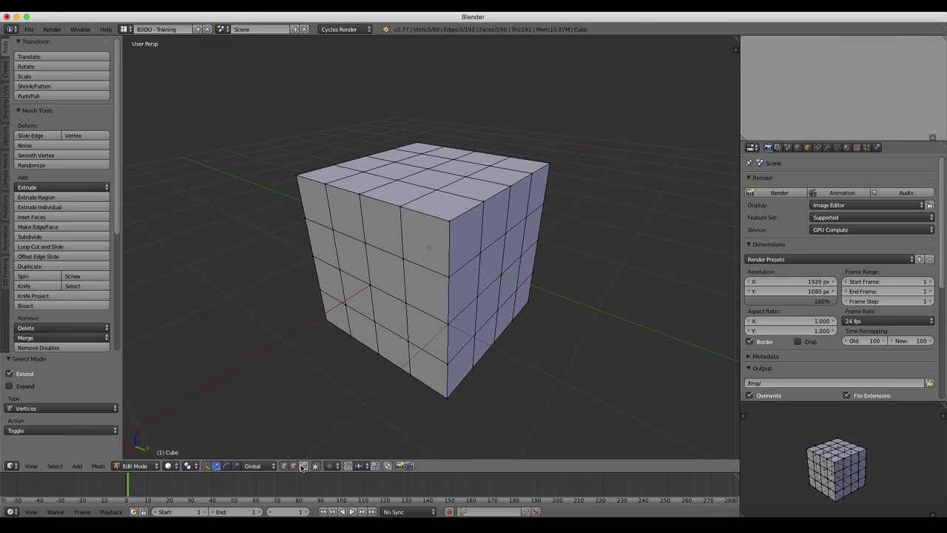
Toggle Edge off in the extended select mode and select single vertices in turn, ending with one inside the top face
middle_drag(342, 287, 337, 256)
key(ctrl+Tab)
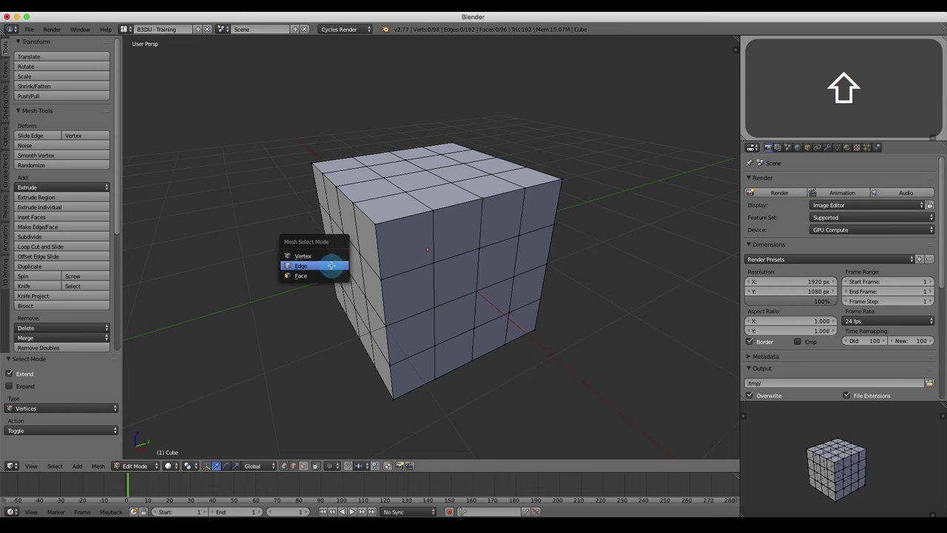
shift+click(337, 265)
middle_drag(401, 236, 444, 241)
right_click(447, 240)
right_click(469, 224)
right_click(471, 269)
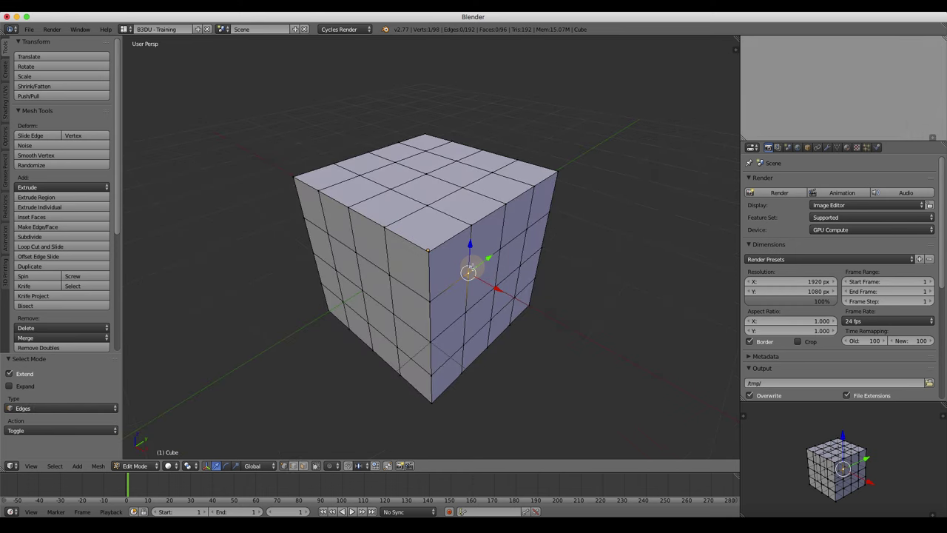
right_click(431, 300)
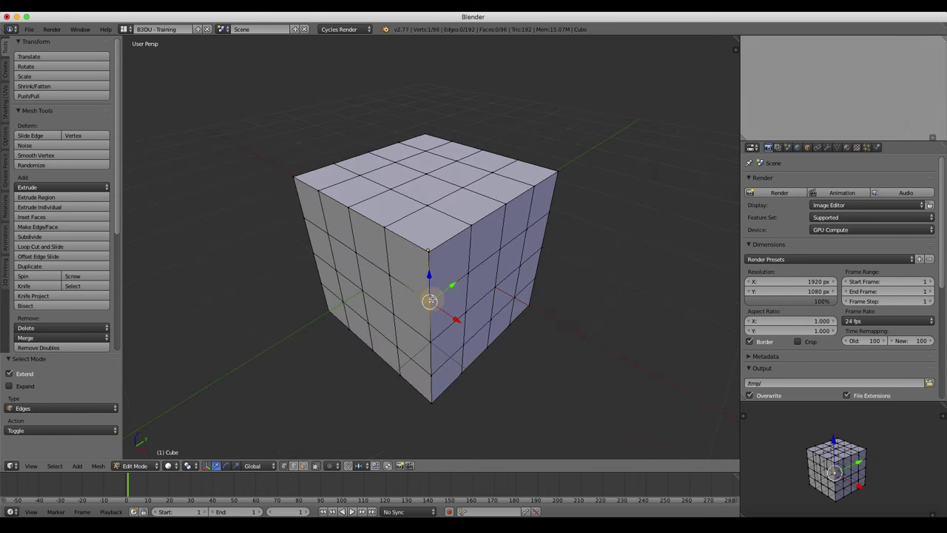
right_click(431, 252)
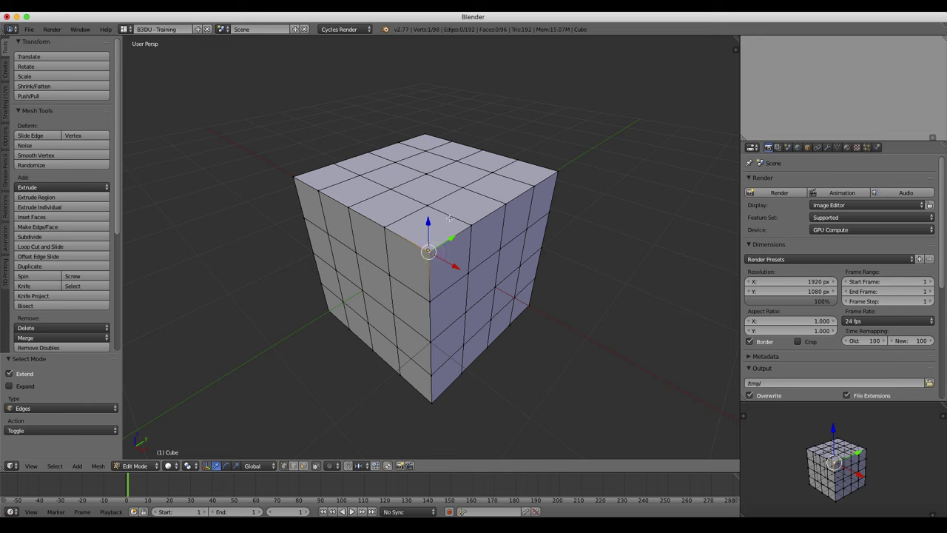
right_click(426, 199)
right_click(391, 188)
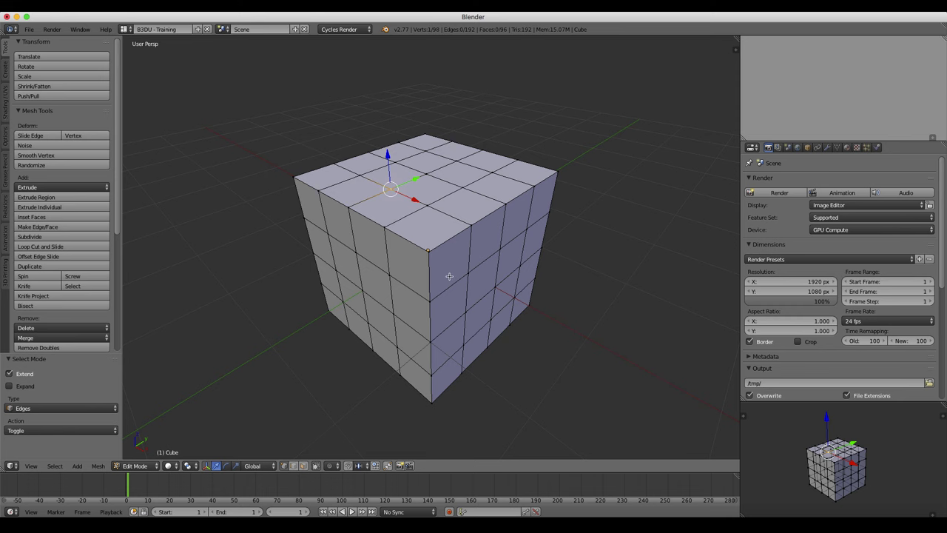
Select the vertices around the two middle faces in the second row of the cube's side
middle_drag(452, 276, 418, 273)
right_click(418, 274)
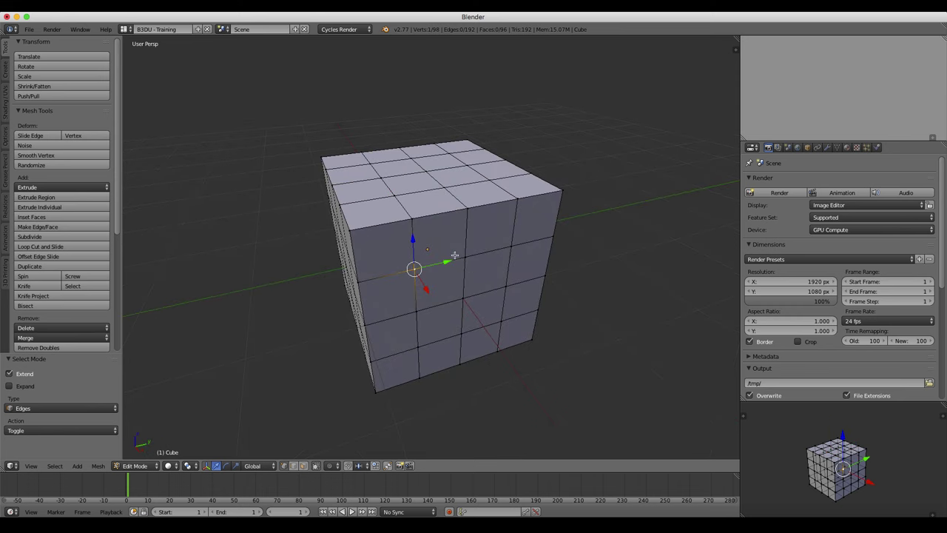
shift+right_click(444, 265)
shift+right_click(474, 258)
shift+right_click(466, 291)
shift+right_click(465, 291)
shift+right_click(487, 298)
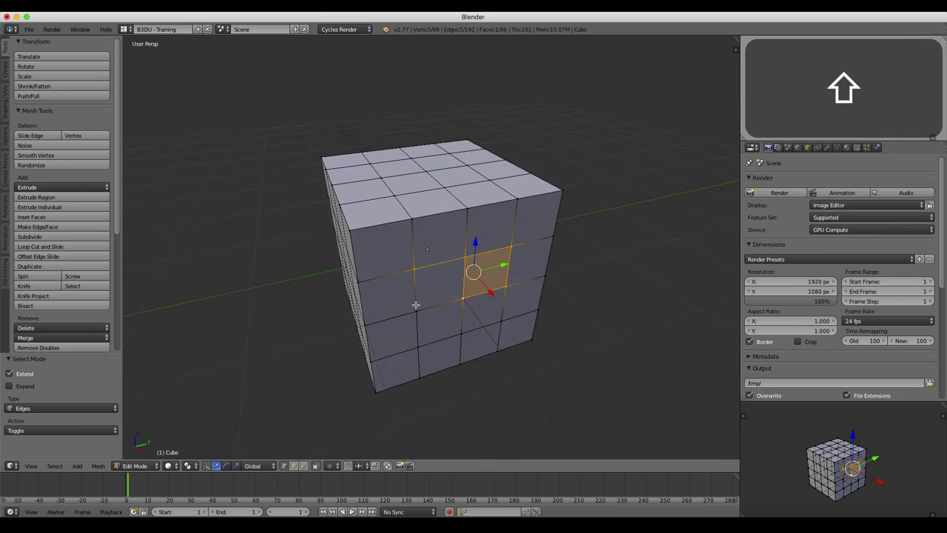
shift+right_click(441, 305)
shift+right_click(415, 290)
Extend the selection with the vertices of the two side faces above and the two adjoining top faces
middle_drag(376, 241, 396, 247)
shift+right_click(409, 213)
shift+right_click(435, 233)
shift+right_click(477, 218)
shift+right_click(522, 209)
shift+right_click(521, 200)
shift+right_click(489, 191)
shift+right_click(479, 189)
shift+right_click(444, 201)
Inspect the selected faces from several angles and deselect the whole mesh
middle_drag(444, 248, 509, 237)
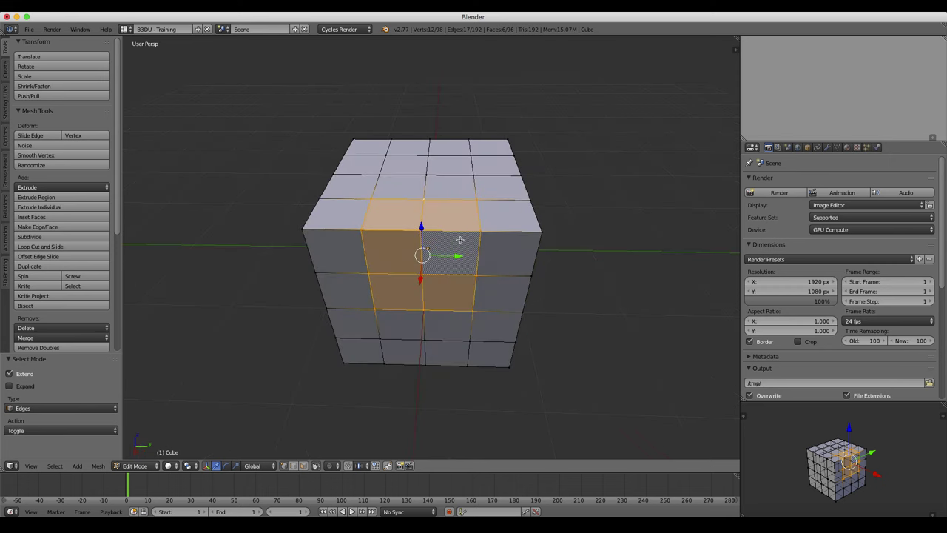
middle_drag(447, 256, 456, 275)
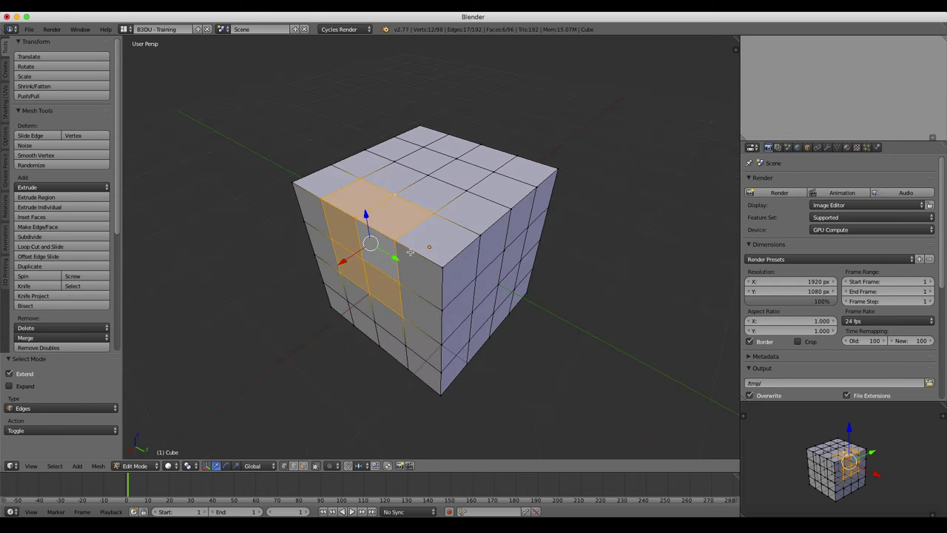
middle_drag(412, 258, 505, 261)
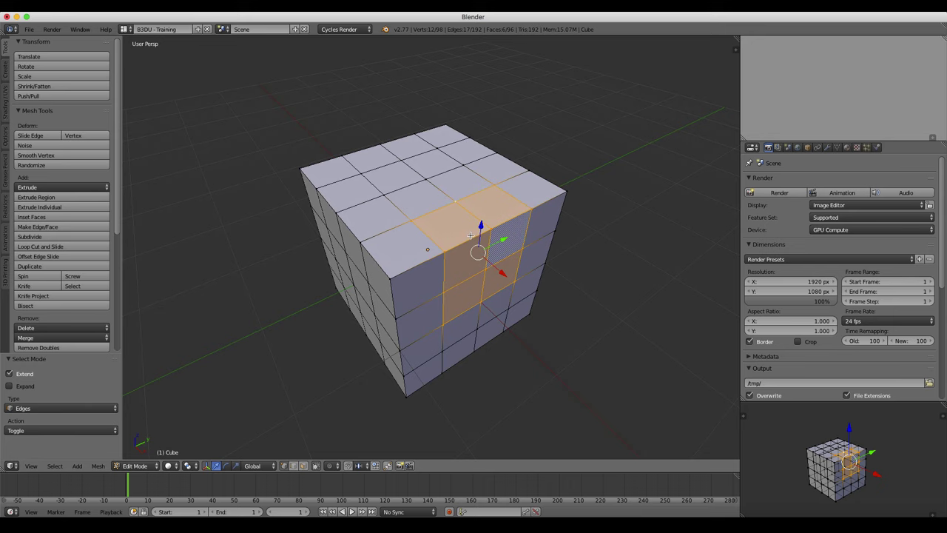
key(a)
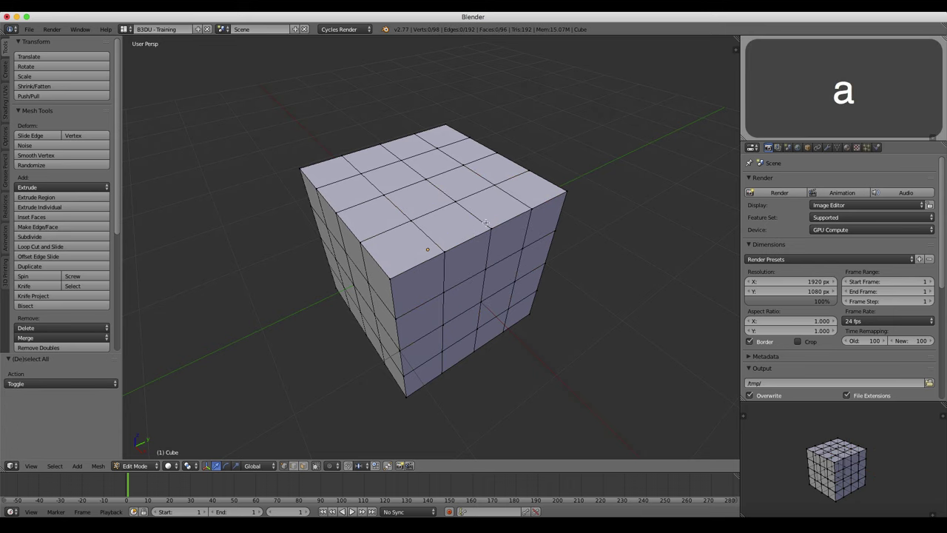
middle_drag(368, 287, 387, 267)
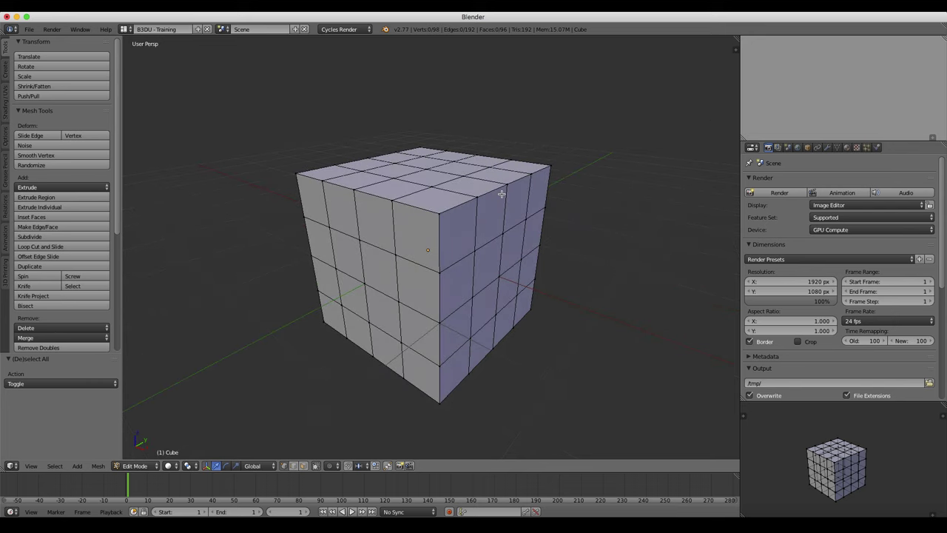
Select the whole mesh and toggle its selection on and off, ending with nothing selected
key(a)
middle_drag(532, 223, 483, 259)
middle_drag(558, 212, 379, 232)
middle_drag(360, 289, 500, 286)
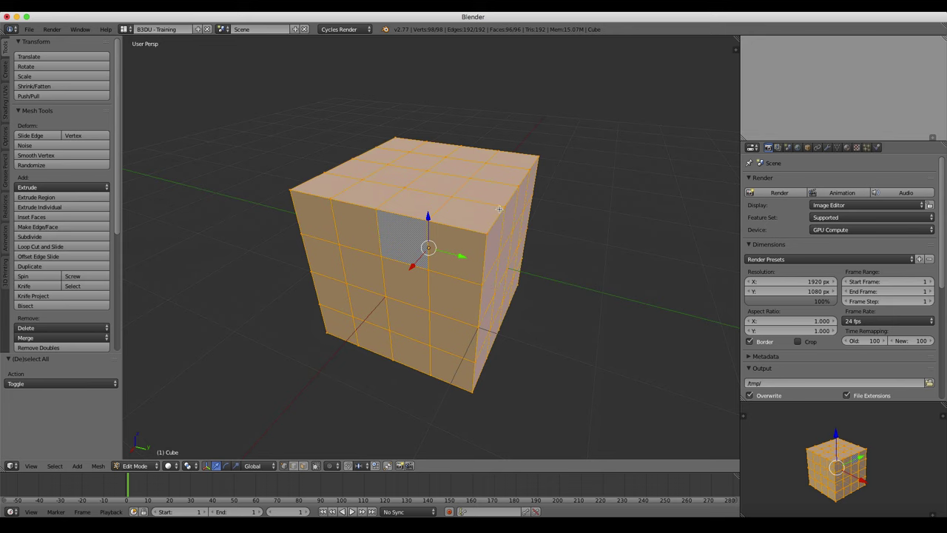
key(a)
key(a)
key(a)
key(a)
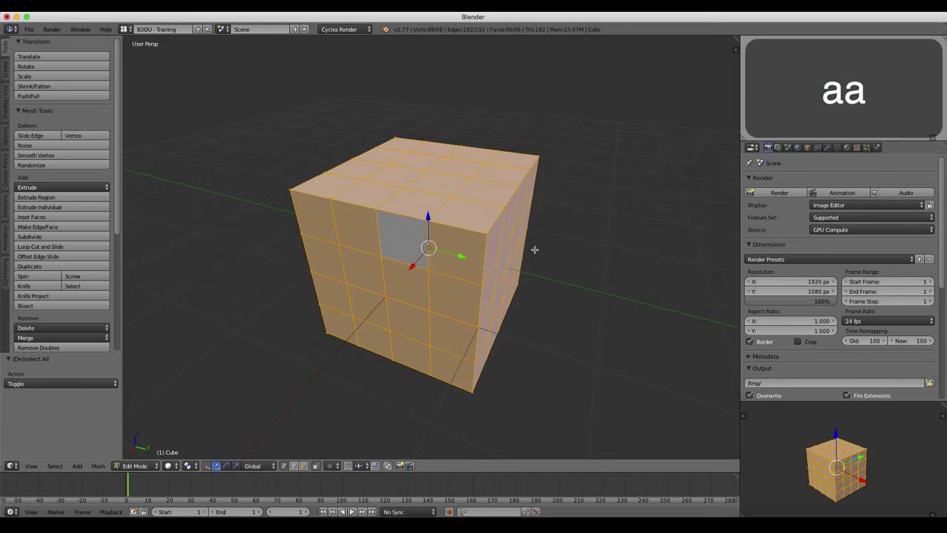
key(a)
middle_drag(556, 353, 531, 360)
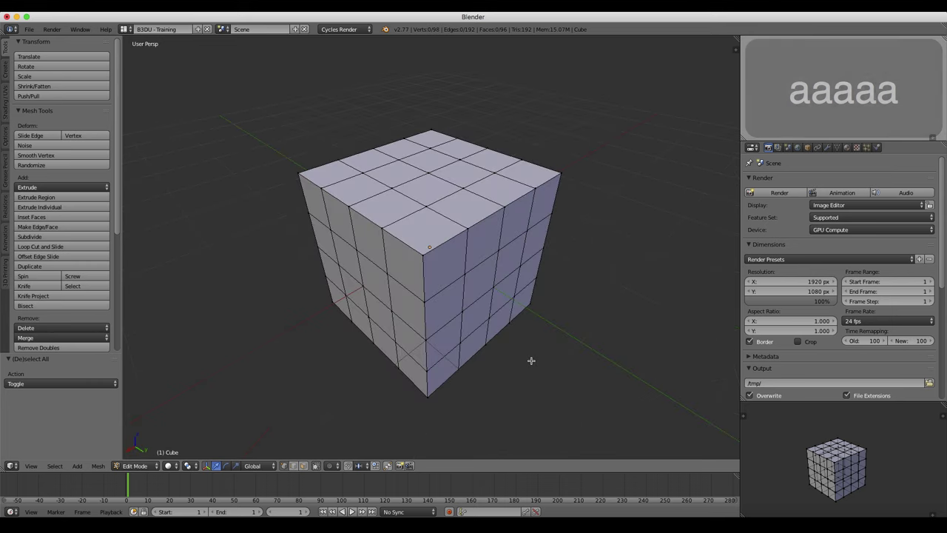
Select the near top corner vertex and add neighbouring vertices on the top face and the adjacent side
right_click(425, 255)
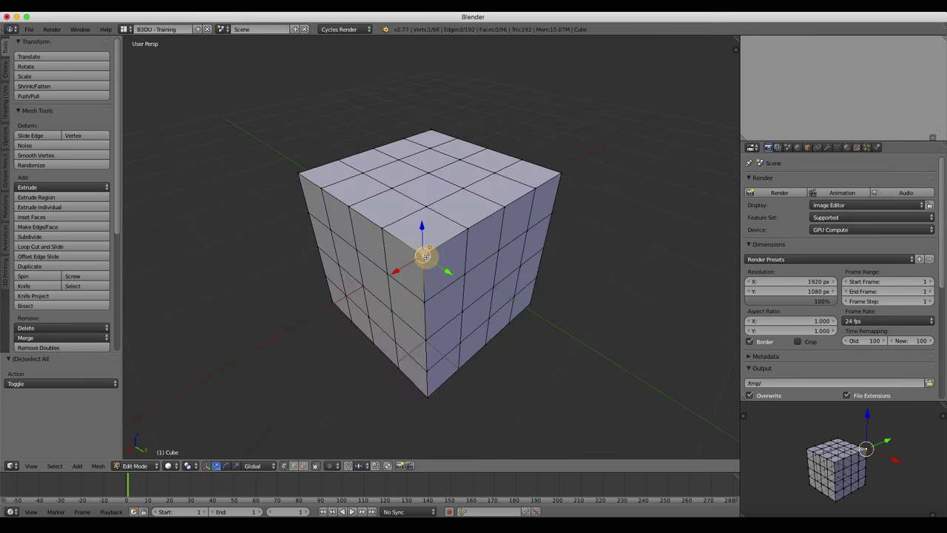
shift+right_click(466, 227)
shift+right_click(428, 172)
shift+right_click(358, 258)
shift+right_click(357, 206)
shift+right_click(385, 191)
shift+right_click(424, 208)
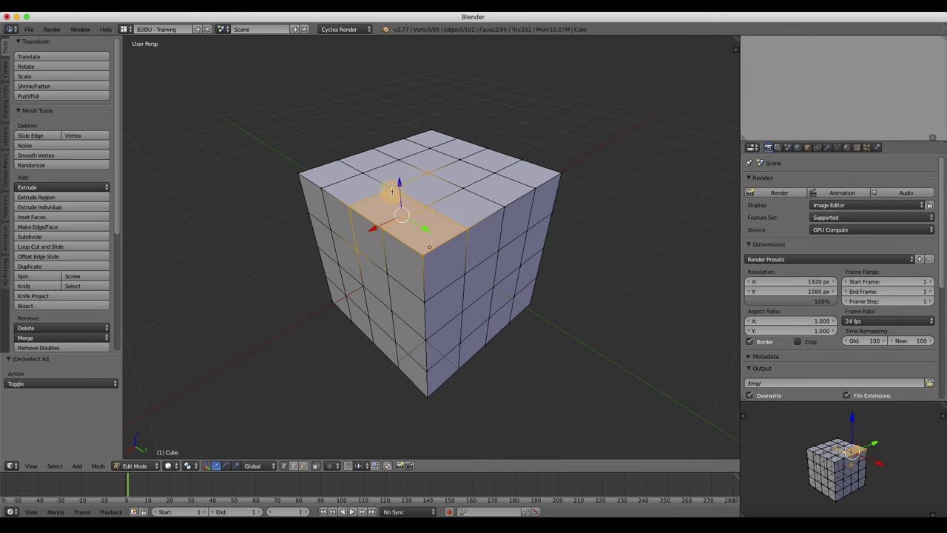
Extend the vertex selection along the top face's near edge until five top faces are selected
shift+right_click(501, 203)
shift+right_click(464, 188)
shift+right_click(494, 174)
shift+right_click(494, 176)
shift+right_click(526, 190)
middle_drag(527, 191, 527, 245)
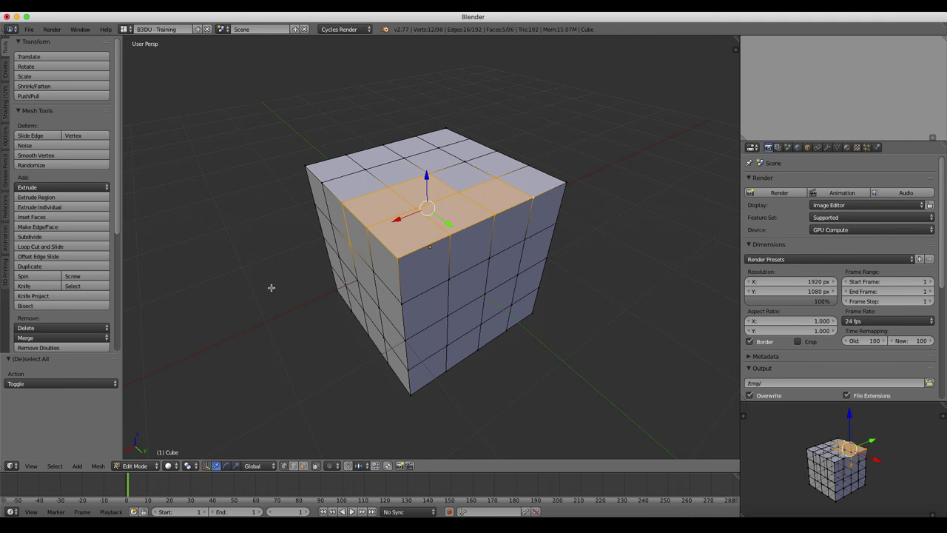
In wireframe display, toggle the whole mesh's selection on and off, ending with nothing selected, and return to solid display
key(z)
middle_drag(467, 220, 409, 257)
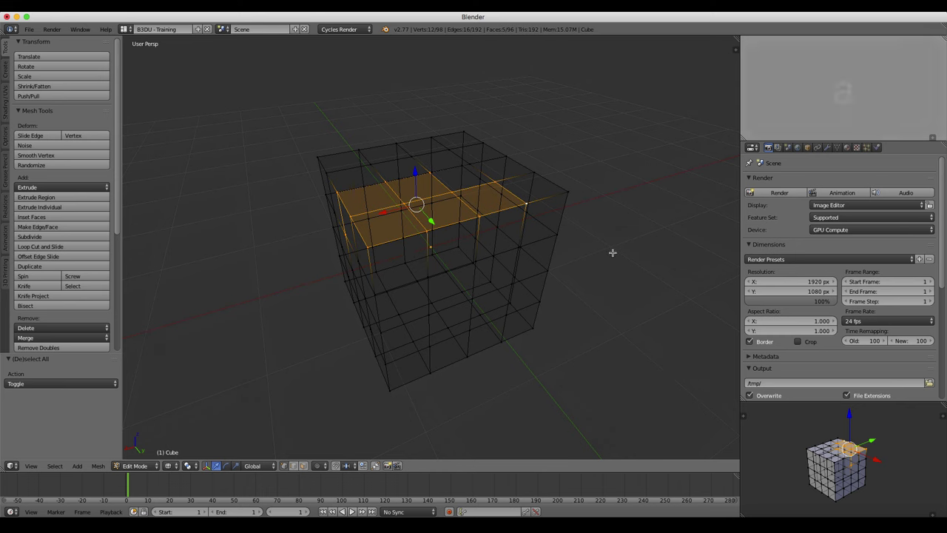
key(a)
key(a)
key(a)
key(a)
key(a)
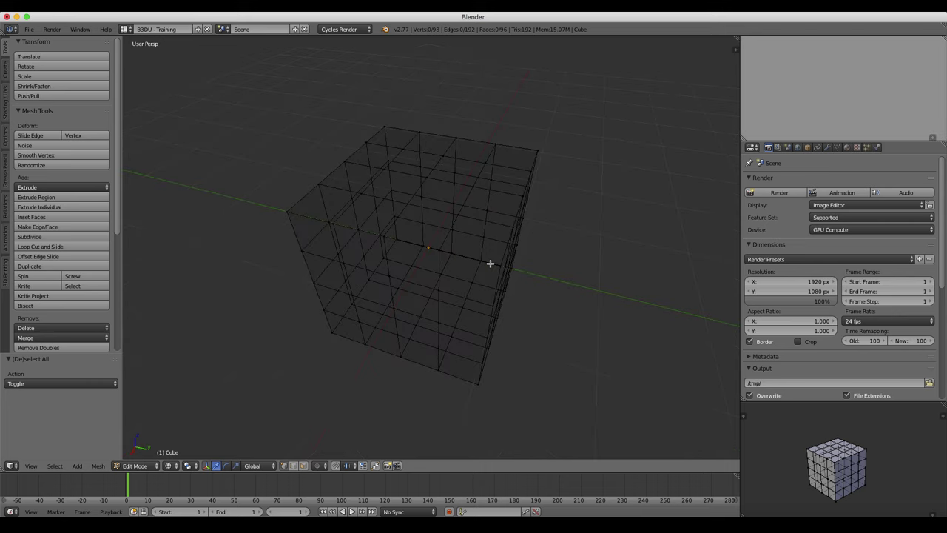
key(z)
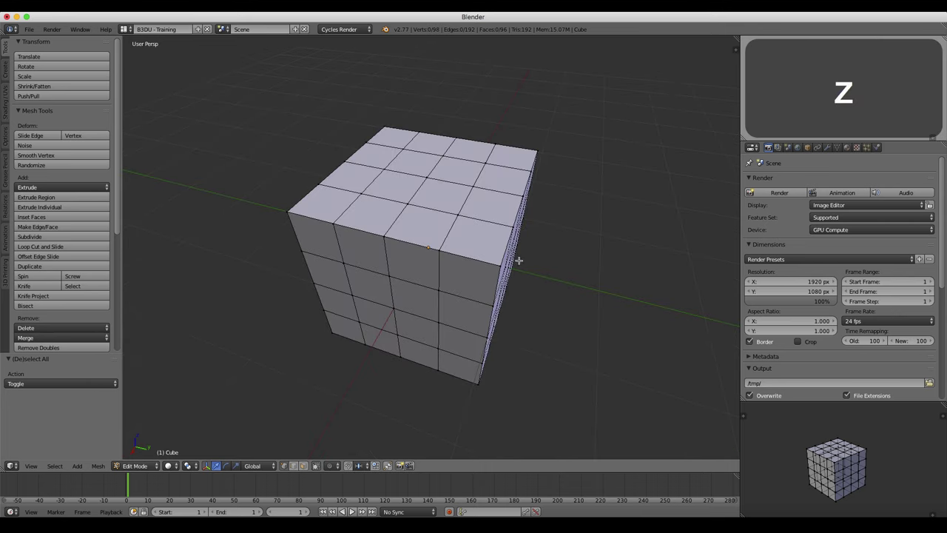
Select the nine vertices of the two-by-two face block at the upper corner of the cube's side
middle_drag(516, 265, 473, 266)
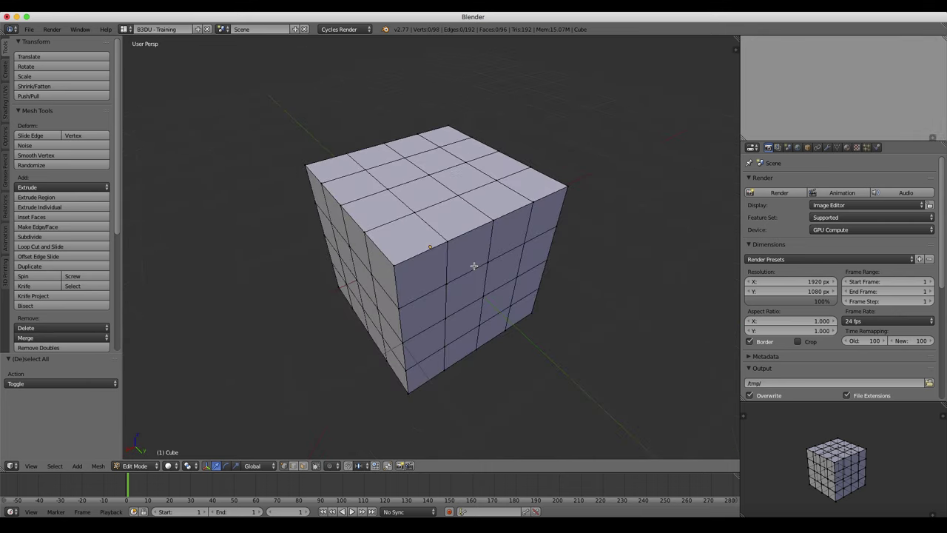
right_click(395, 262)
shift+right_click(441, 239)
shift+right_click(503, 216)
shift+right_click(495, 250)
shift+right_click(461, 272)
shift+right_click(423, 286)
shift+right_click(411, 345)
shift+right_click(450, 319)
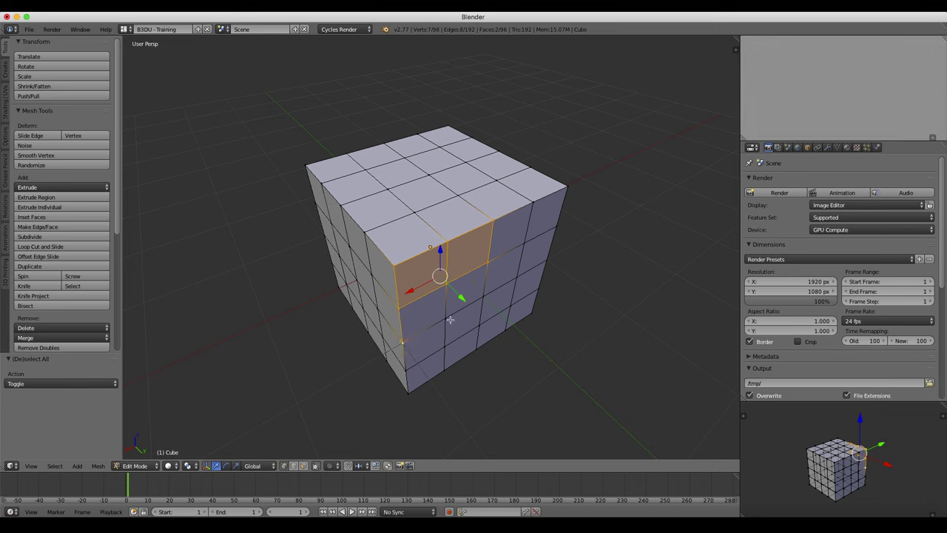
shift+right_click(491, 302)
middle_drag(491, 301, 576, 284)
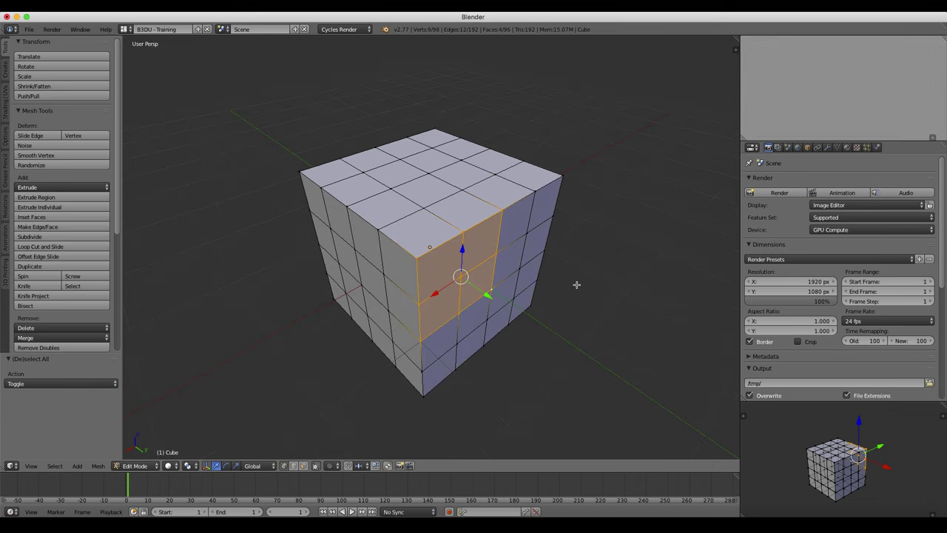
Switch the cube from Edit Mode to Object Mode
middle_drag(516, 264, 488, 264)
key(Tab)
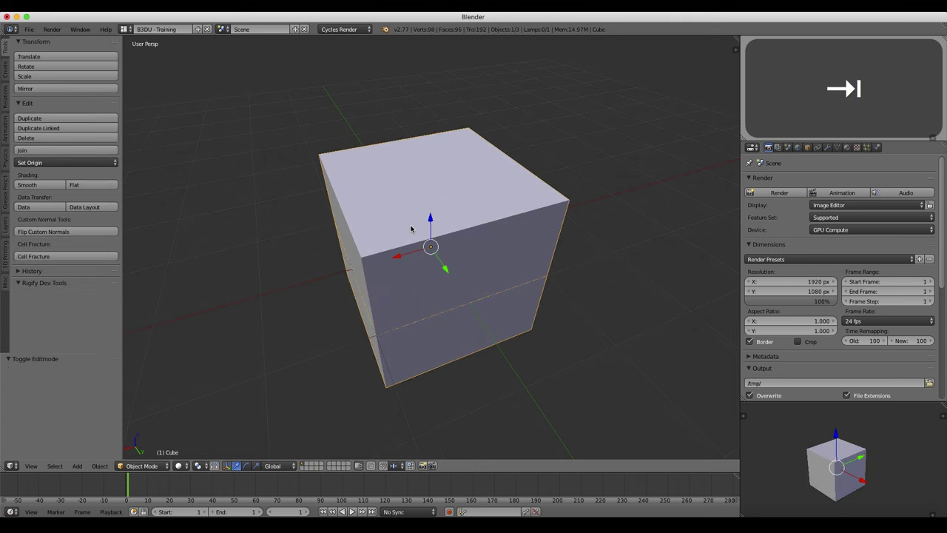
scroll(398, 273, down, 7)
scroll(398, 273, up, 5)
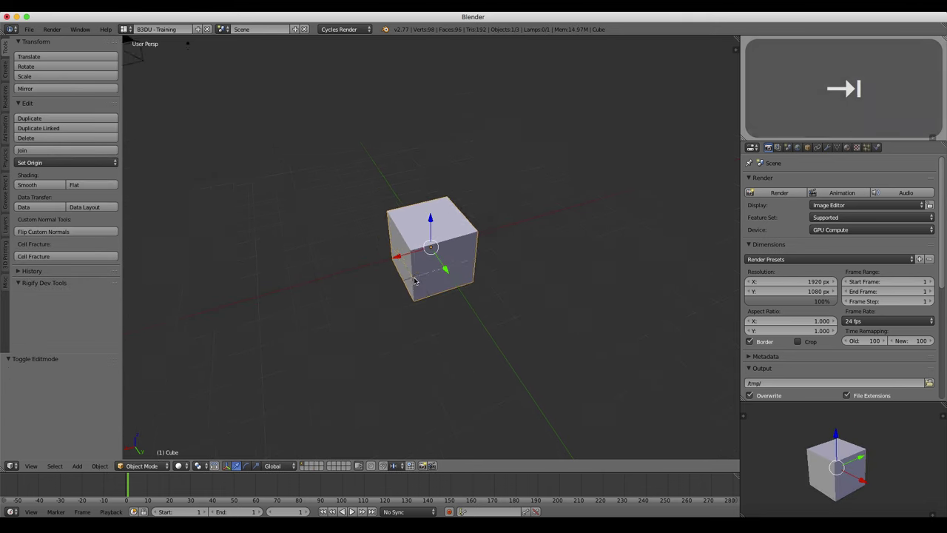
Try moving, rotating and scaling the whole cube, cancelling each transform
key(g)
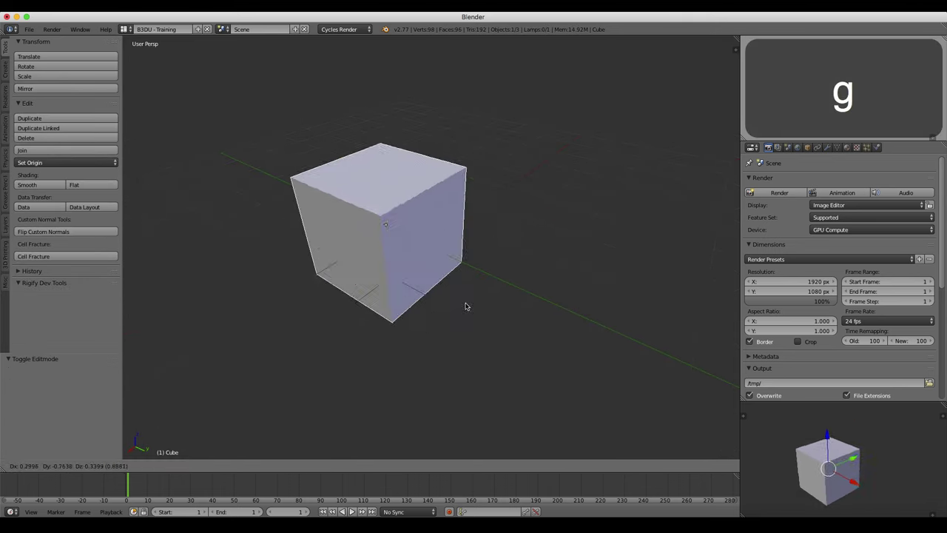
key(Escape)
key(r)
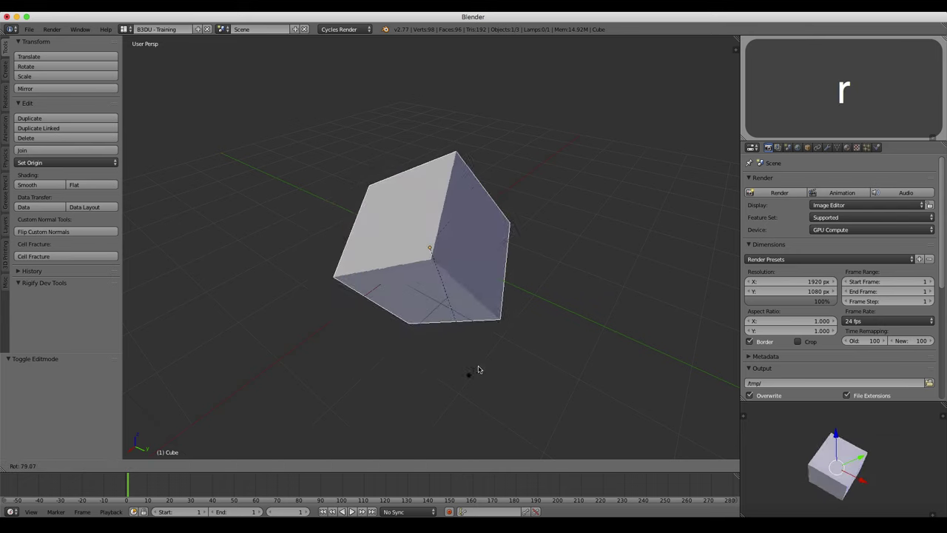
key(Escape)
key(s)
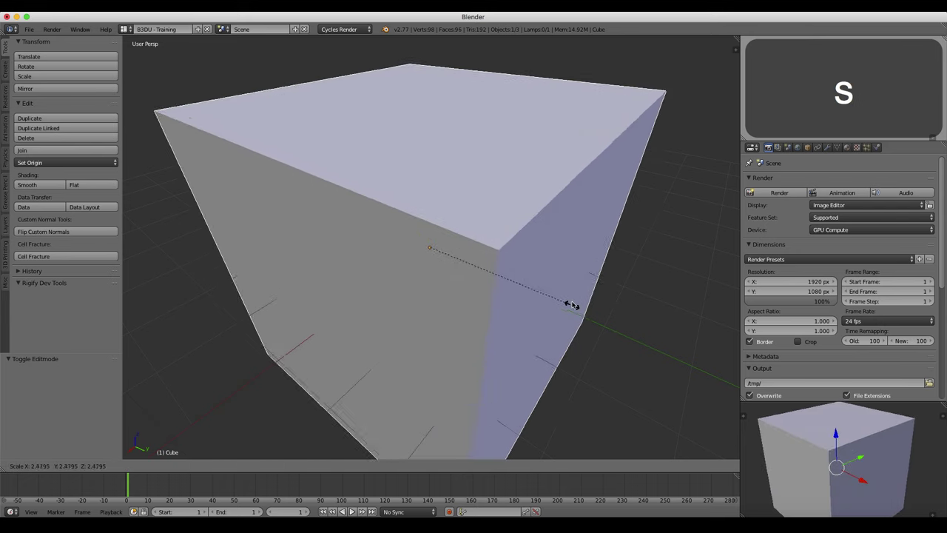
key(Escape)
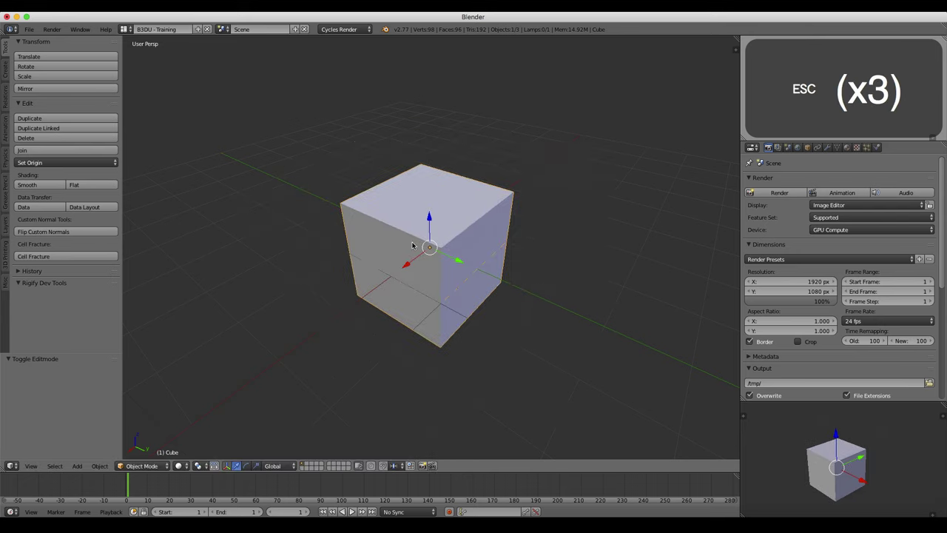
Return to Edit Mode and change the mesh select mode to Face
key(Tab)
scroll(437, 274, up, 3)
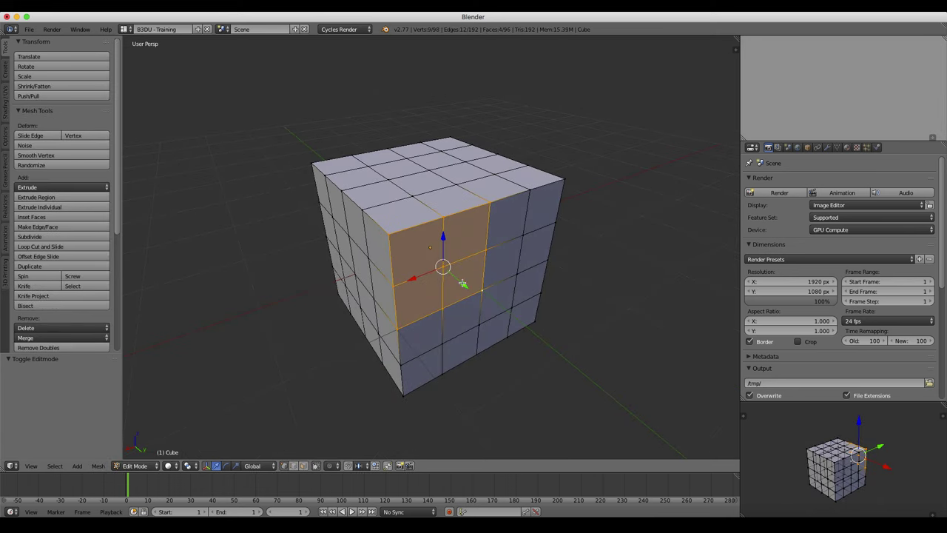
click(313, 467)
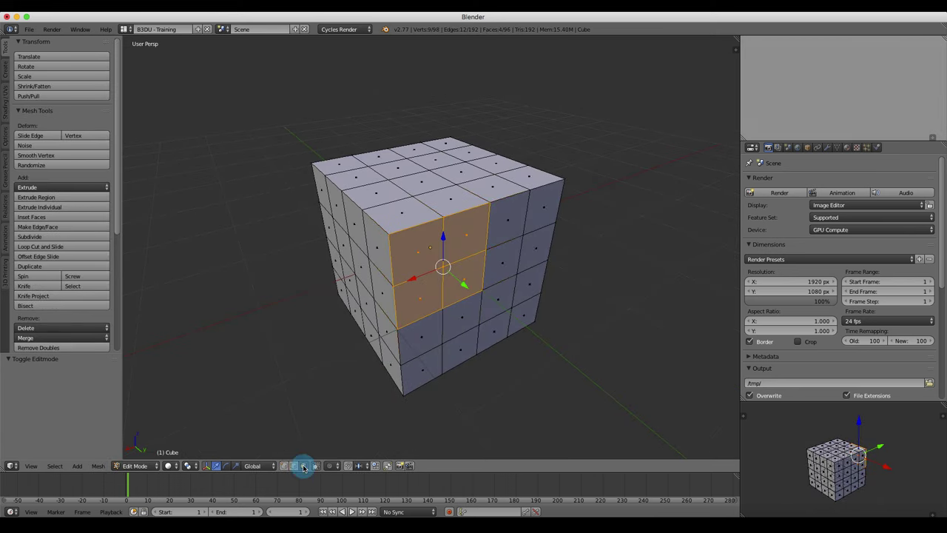
scroll(370, 291, up, 4)
scroll(387, 283, down, 4)
Try scaling, rotating and moving the four selected side faces, cancelling each transform
key(s)
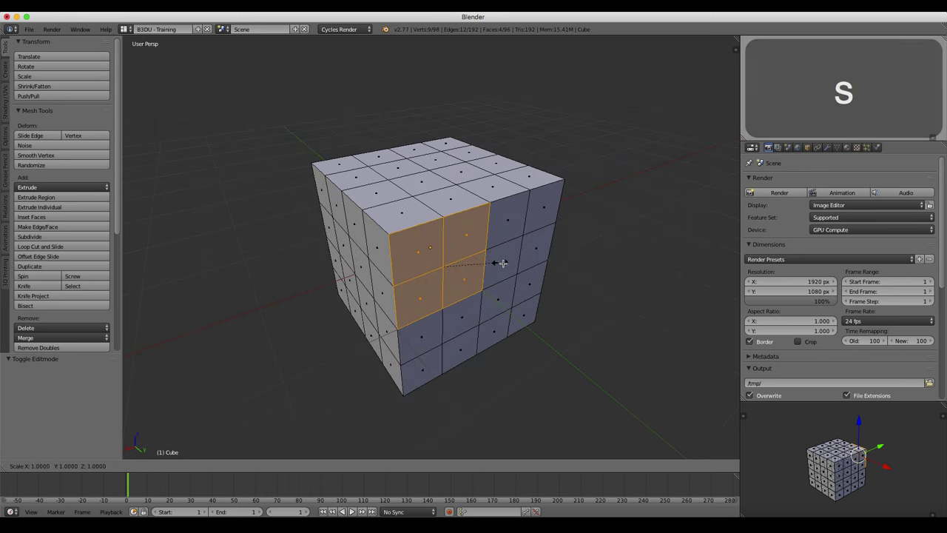
key(Escape)
key(r)
key(Escape)
key(Escape)
key(g)
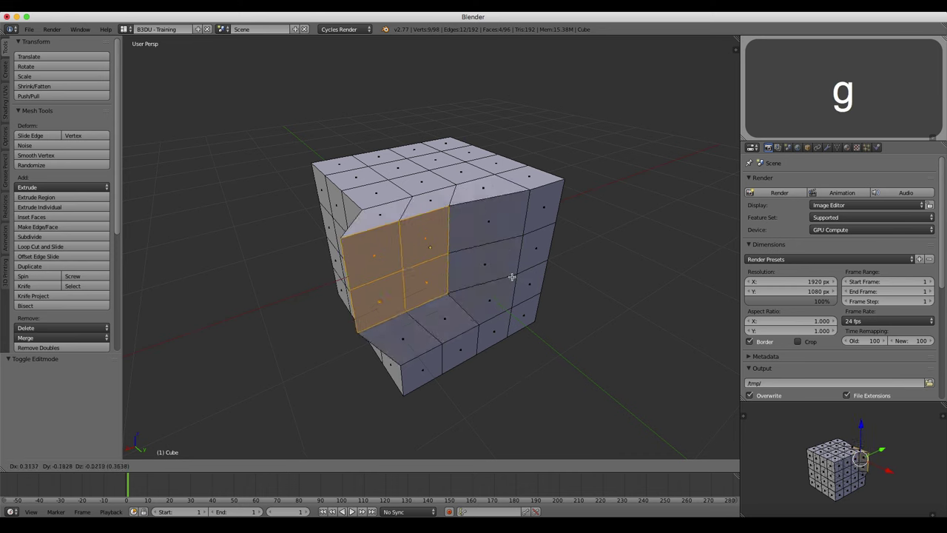
key(Escape)
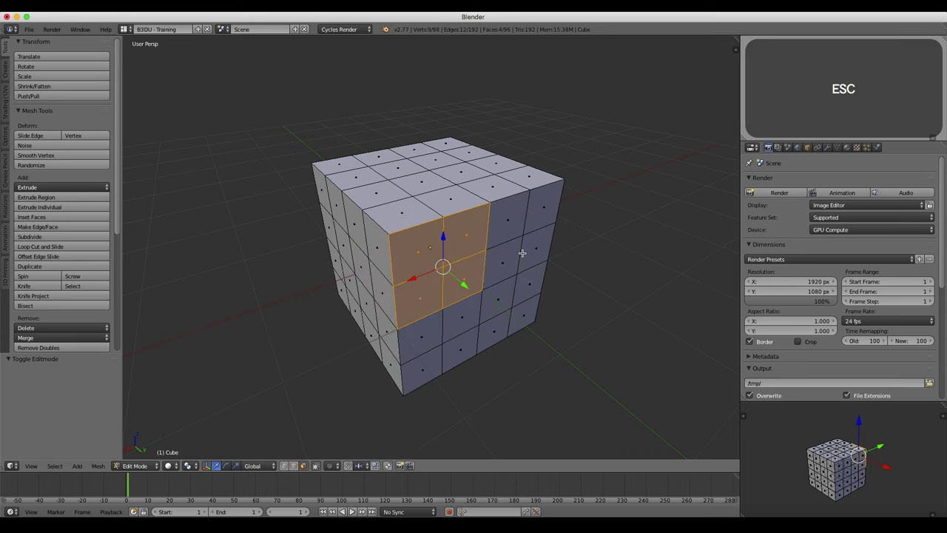
Add the two-by-two face blocks on the top and the adjacent side around the same corner to the selection
middle_drag(397, 181, 414, 194)
shift+click(449, 236)
shift+click(437, 276)
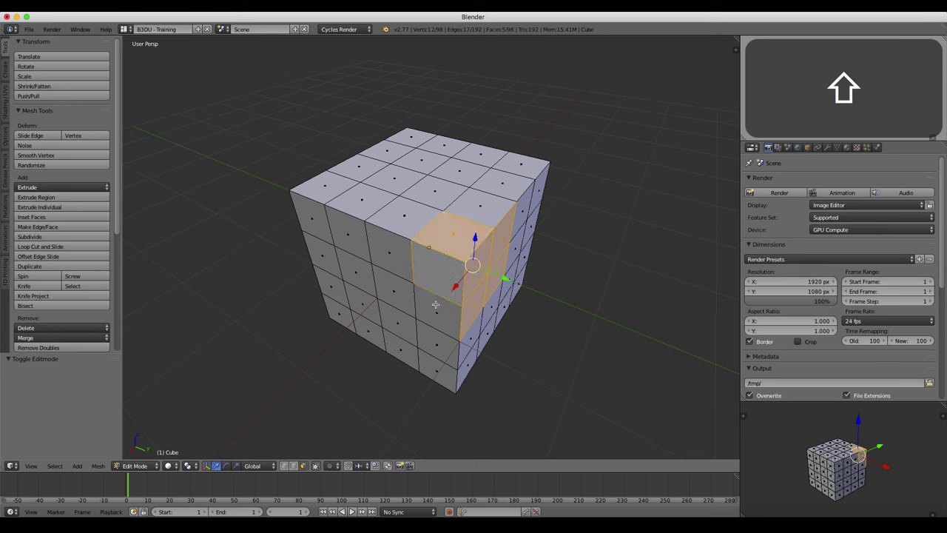
shift+click(405, 305)
shift+click(392, 292)
shift+click(400, 252)
shift+click(402, 207)
shift+click(433, 193)
shift+click(466, 205)
middle_drag(462, 245, 479, 243)
Scale the twelve selected corner faces to 0.749 on all axes and inspect the deformed cube
key(s)
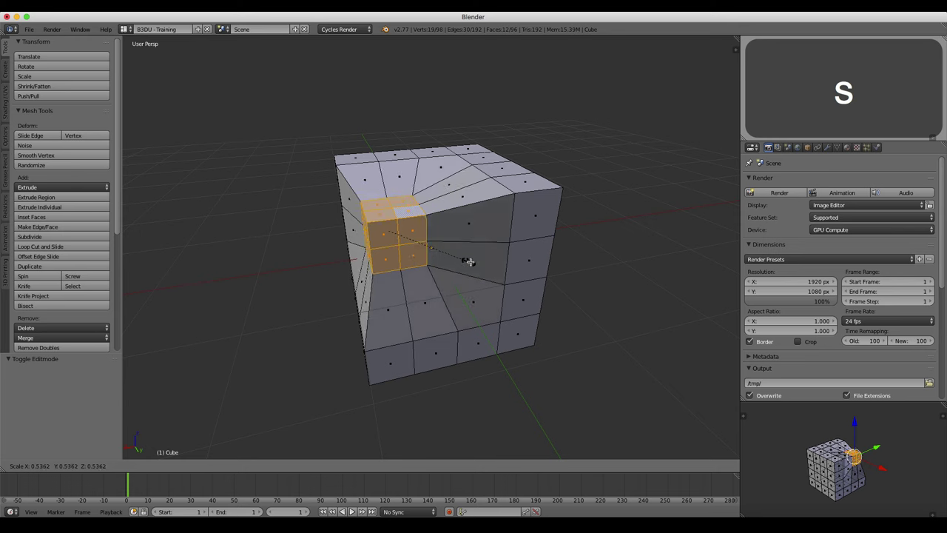
click(493, 264)
middle_drag(492, 264, 414, 223)
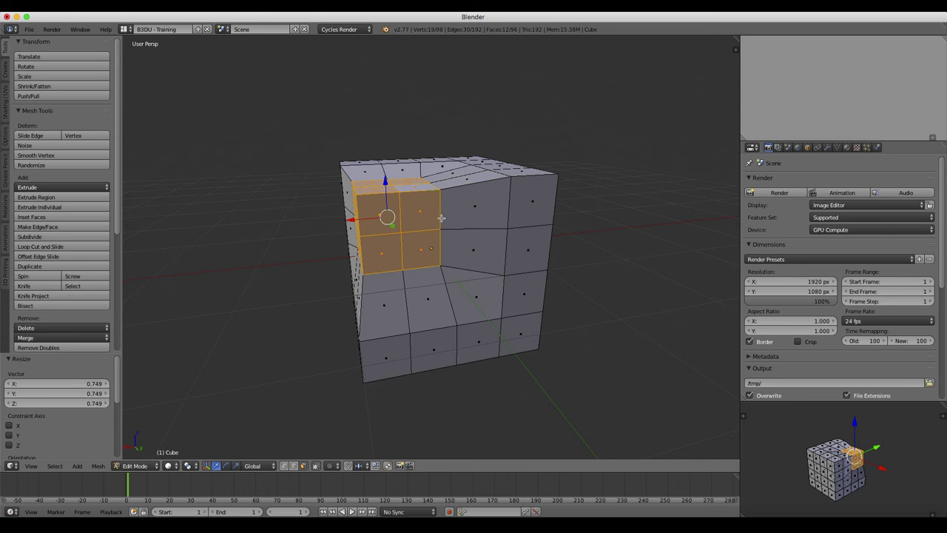
mouse_move(450, 214)
middle_down()
mouse_move(520, 193)
mouse_move(446, 218)
middle_up()
Undo the scaling of the corner faces and switch to Object Mode
key(super+z)
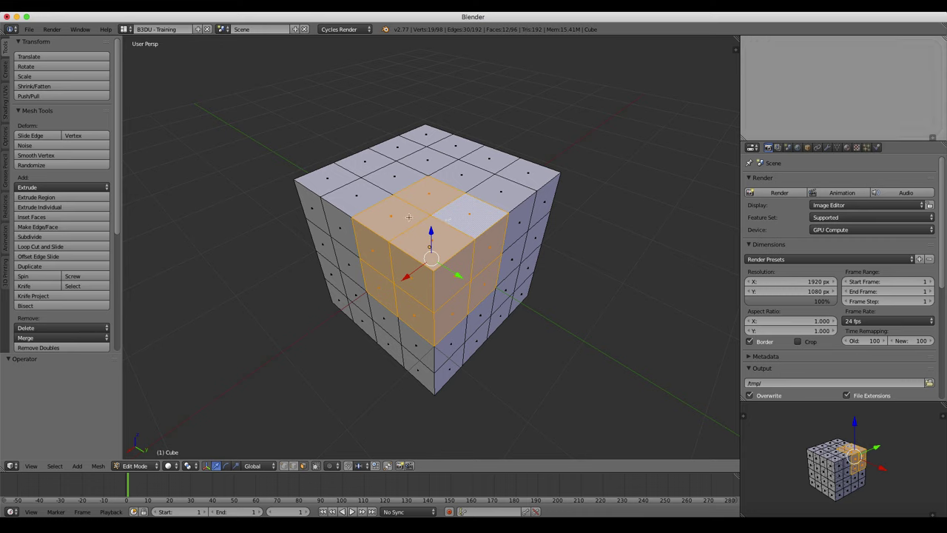
key(Tab)
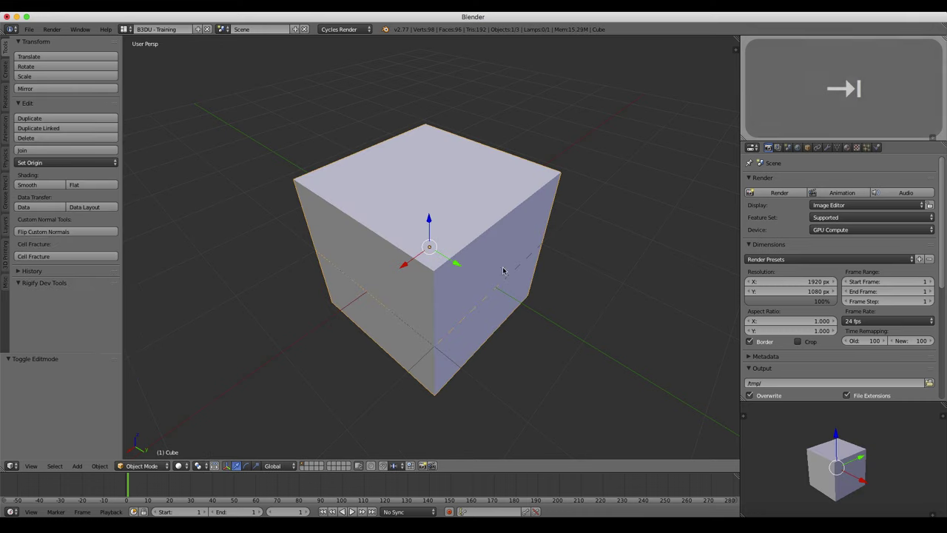
Bring up the mesh select mode choices for the cube in Edit Mode and return to Object Mode
click(154, 466)
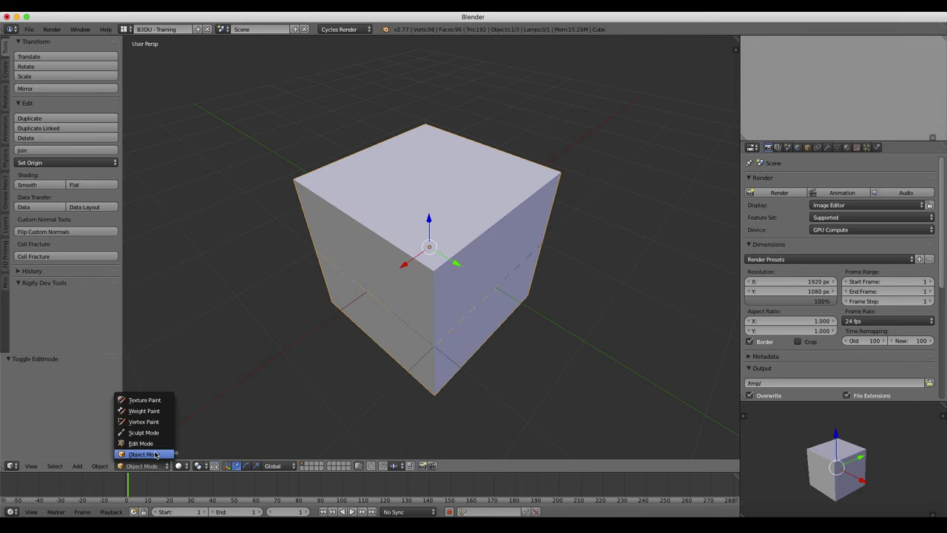
click(151, 444)
key(ctrl+Tab)
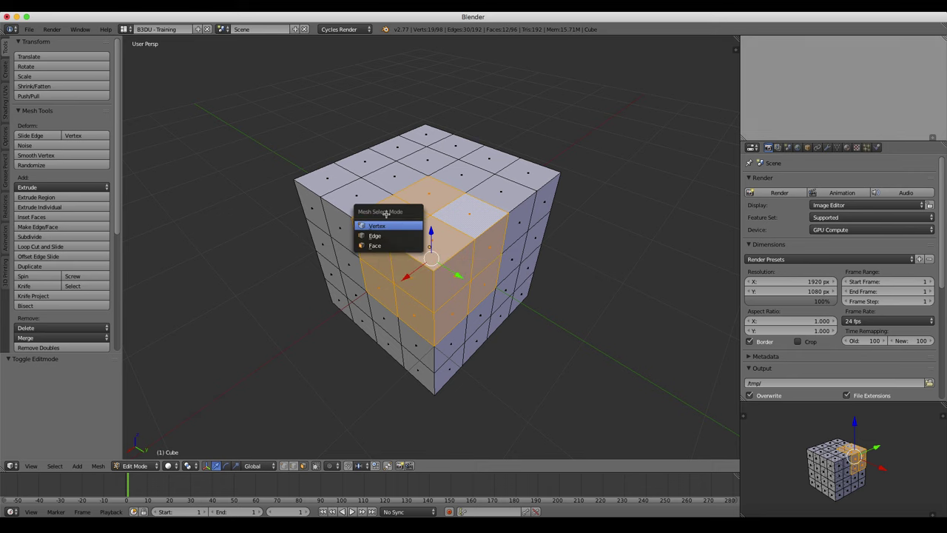
click(379, 226)
key(Tab)
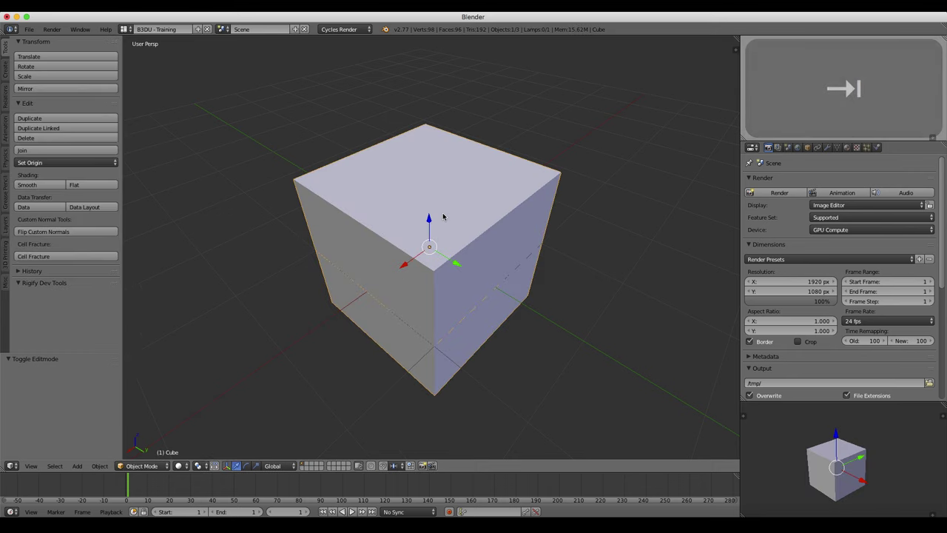
Toggle the cube into Weight Paint mode and back to Object Mode, and enter Edit Mode
key(ctrl+Tab)
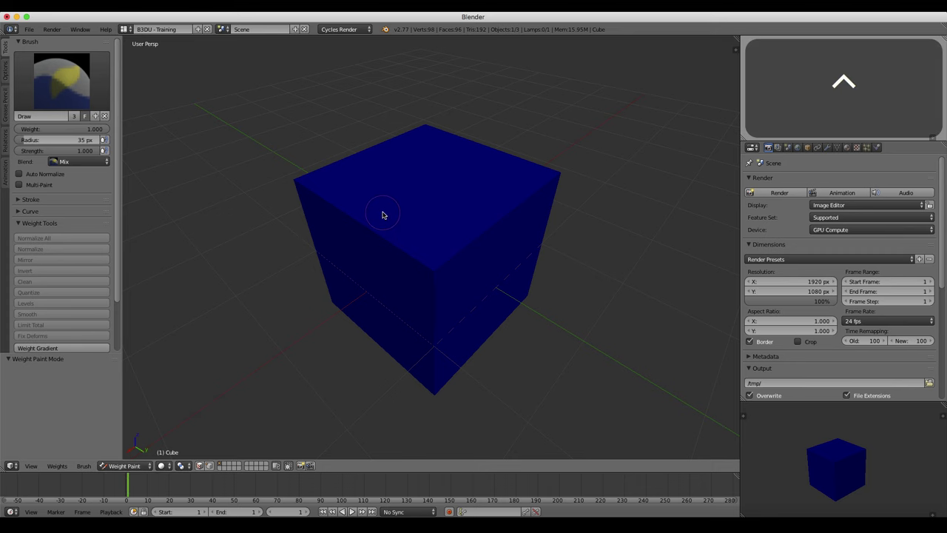
key(ctrl+Tab)
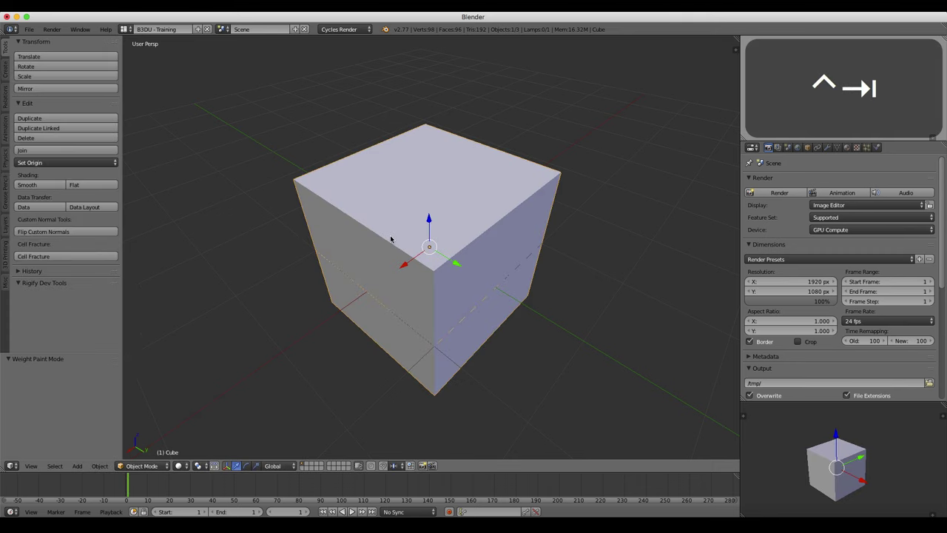
click(145, 466)
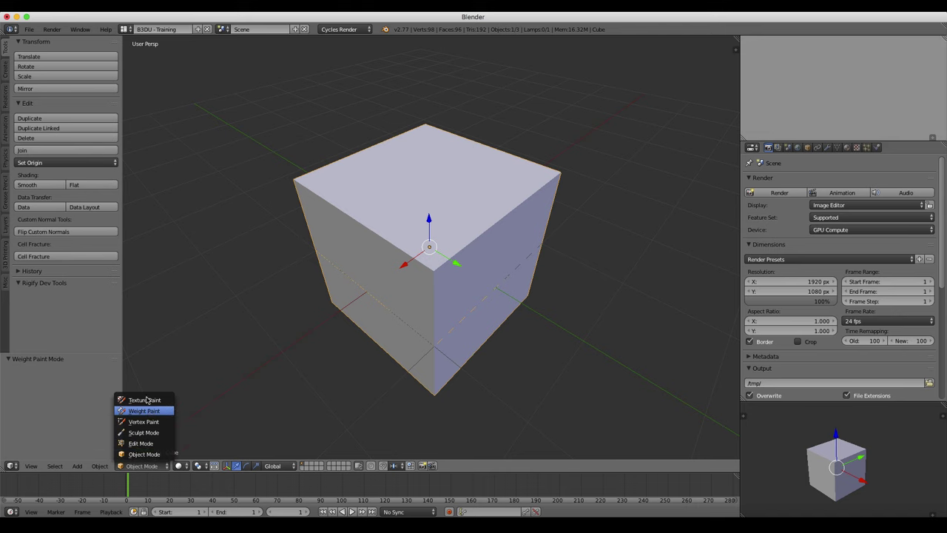
click(145, 443)
middle_drag(401, 194, 420, 244)
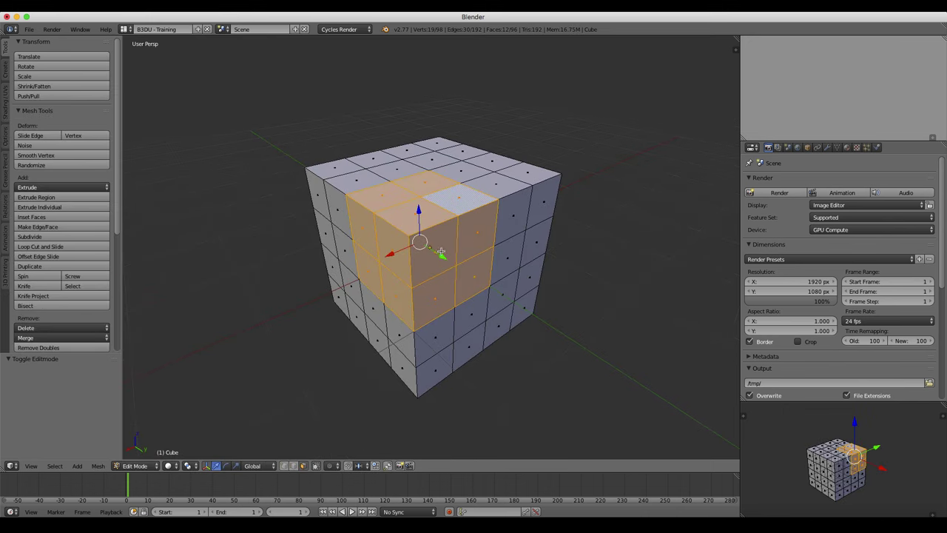
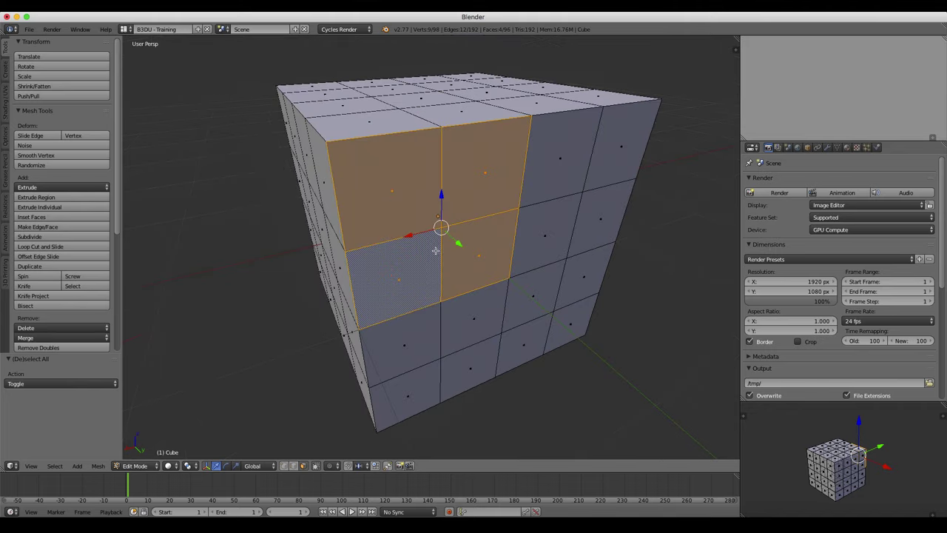
Enable the scale, rotate and translate manipulators together for the four selected side faces
scroll(446, 252, up, 4)
scroll(446, 253, down, 2)
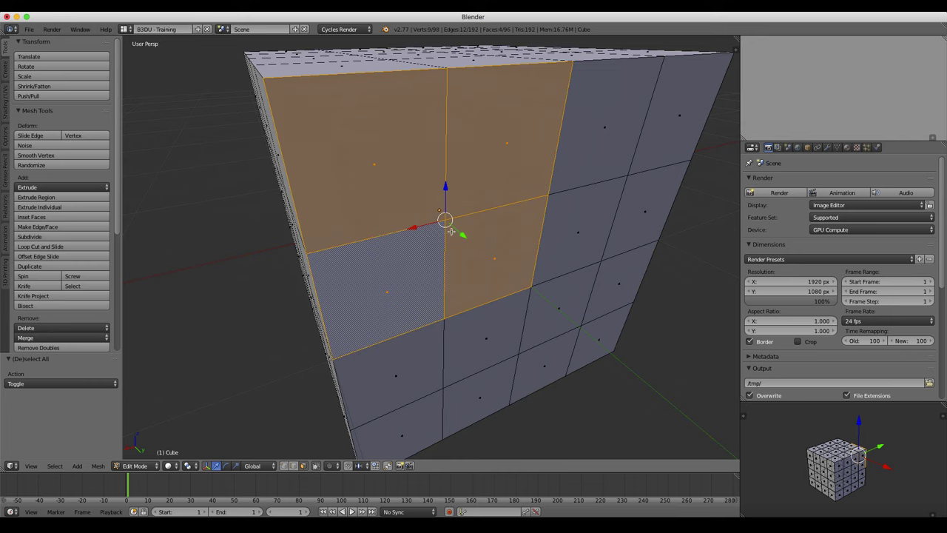
click(225, 467)
click(235, 467)
shift+click(225, 466)
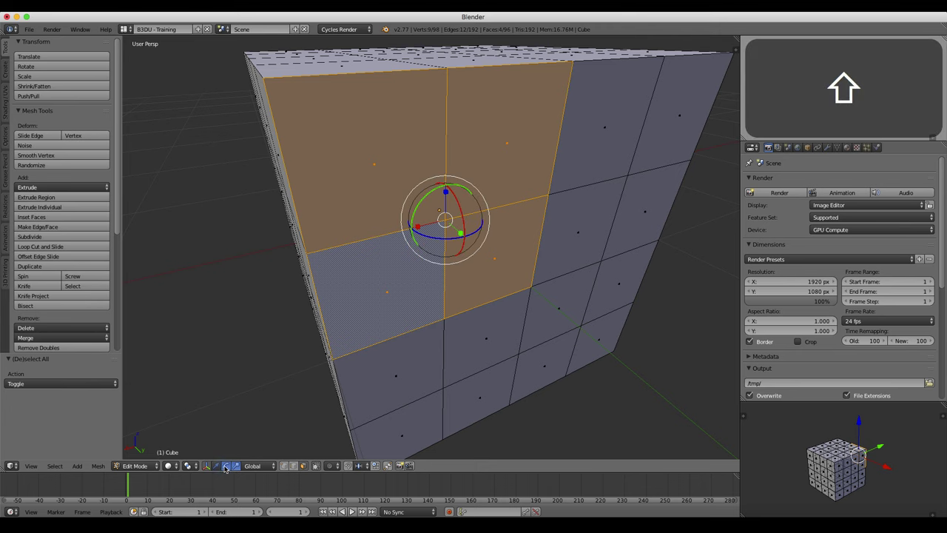
shift+click(216, 466)
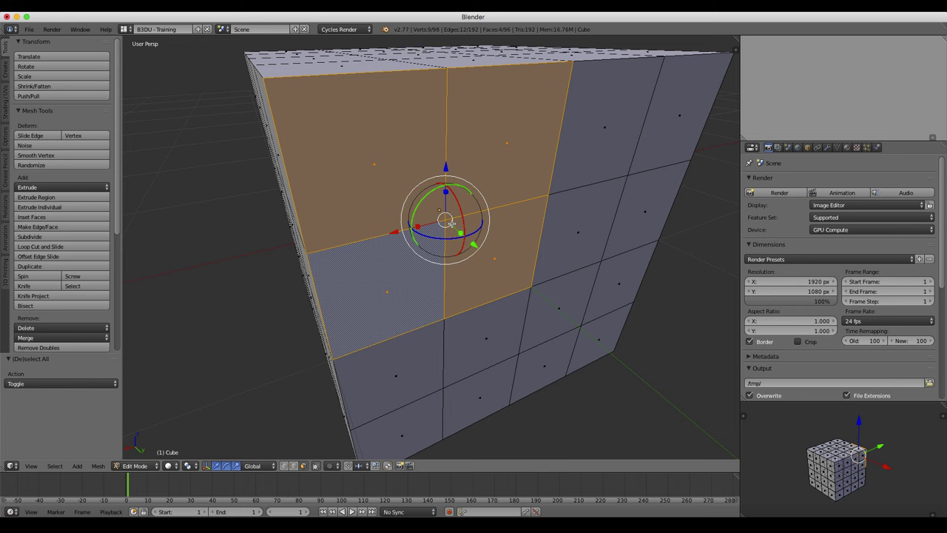
Inspect the combined manipulator around the selected faces and restrict it to translate only
scroll(439, 203, down, 3)
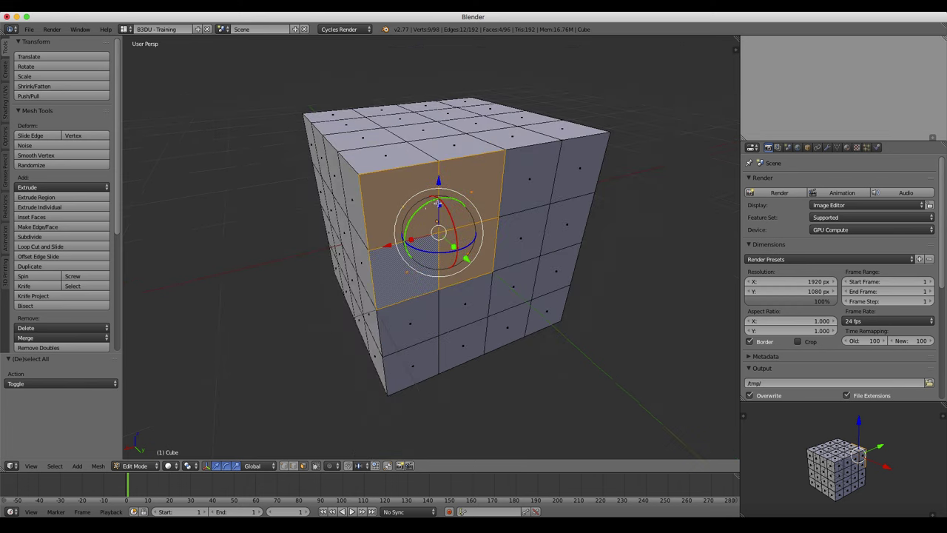
middle_drag(428, 213, 447, 197)
scroll(446, 197, up, 2)
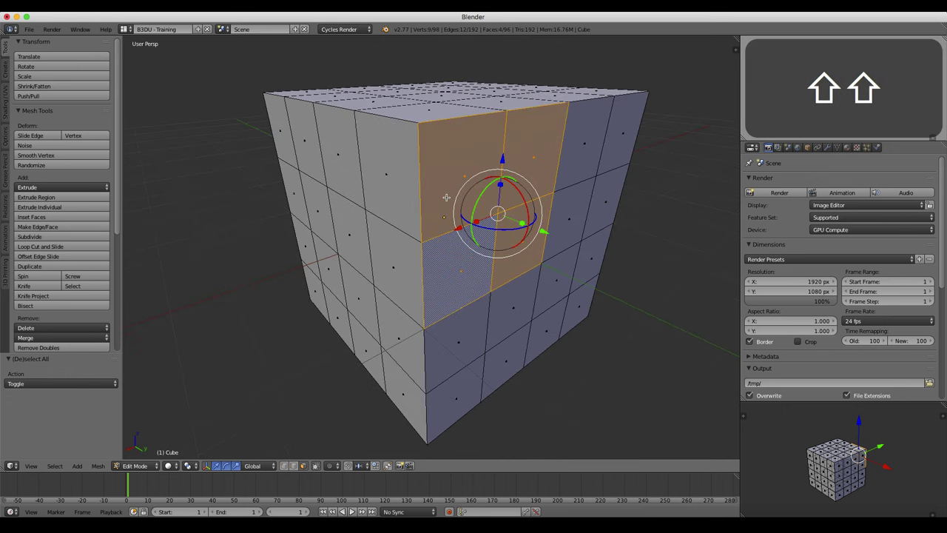
shift+scroll(444, 211, down, 1)
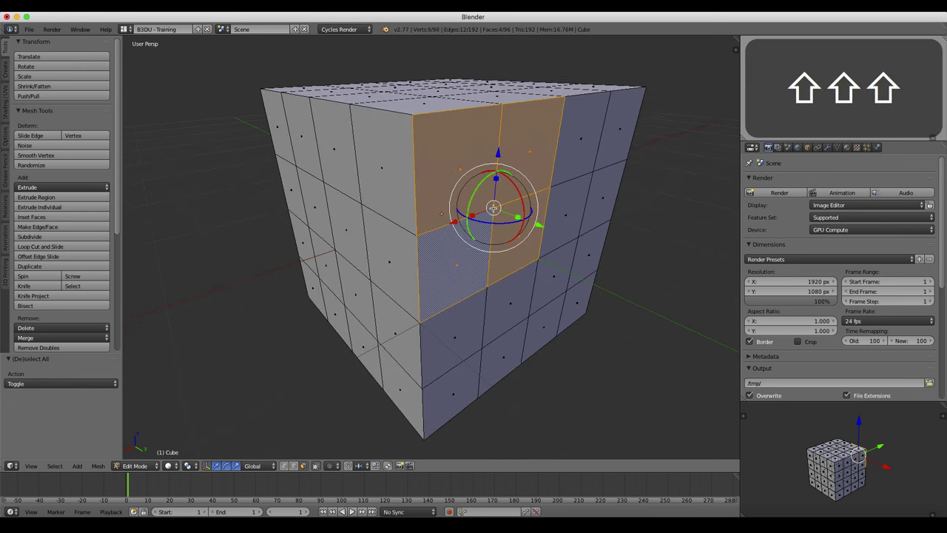
click(217, 467)
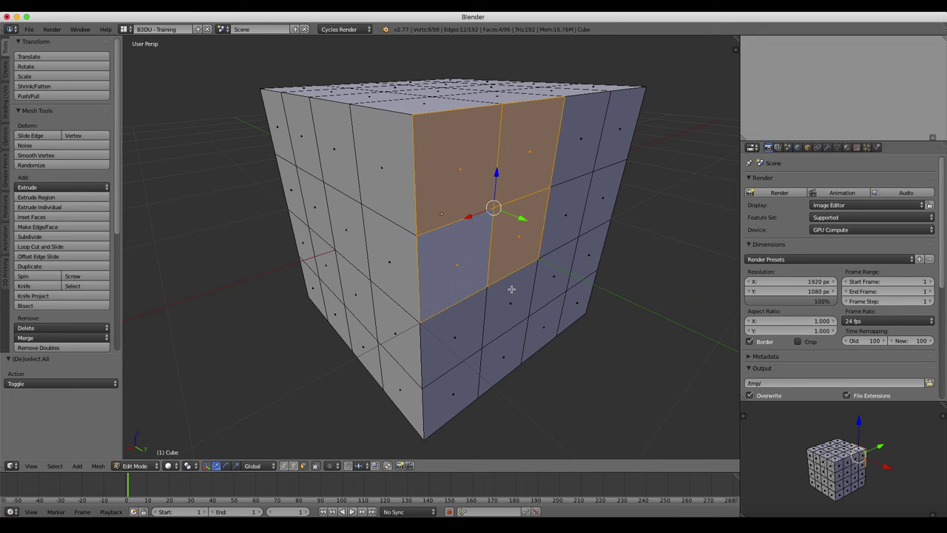
Hide and show the 3D manipulator several times, leaving it shown on the selected faces
click(207, 466)
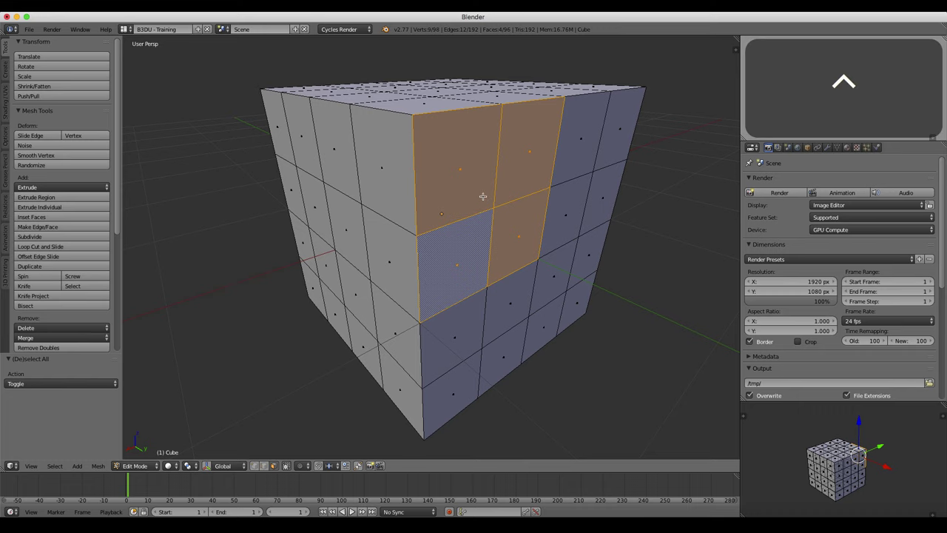
key(ctrl+space)
key(ctrl+space)
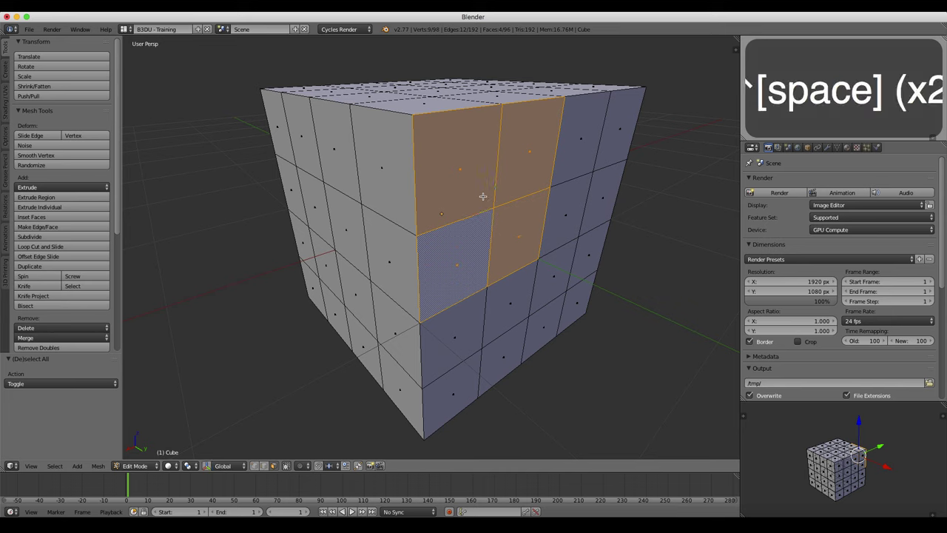
key(ctrl+space)
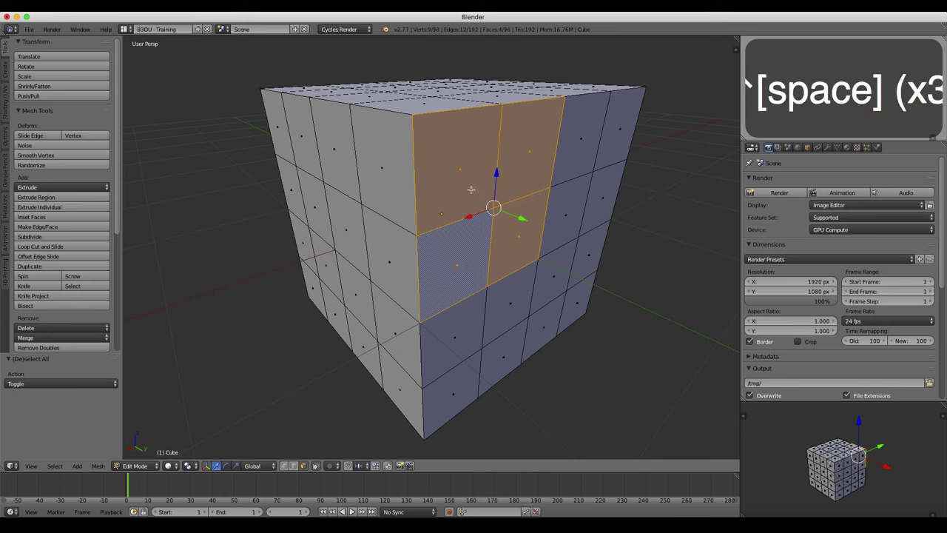
key(ctrl+space)
key(ctrl+space)
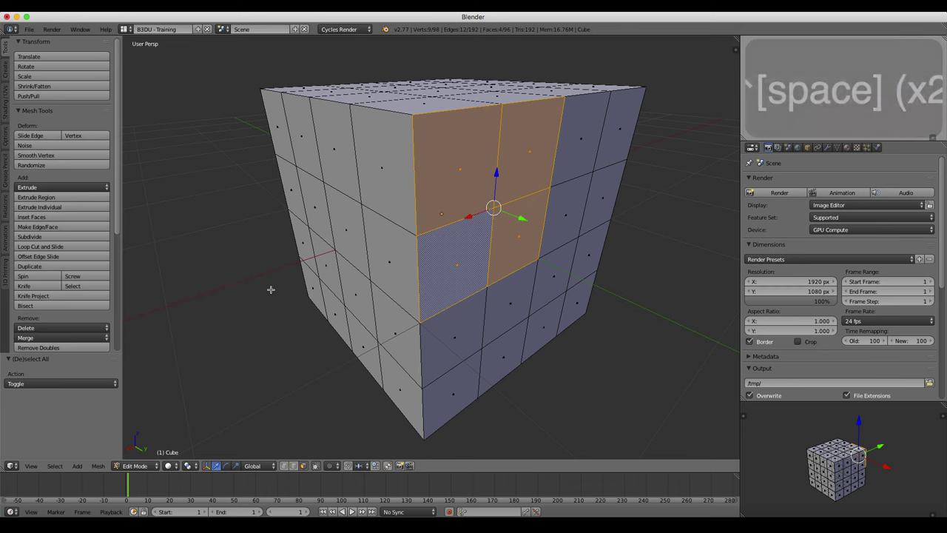
Undo the four-face selection, hide the manipulator, and pick single faces around the cube's front corner one at a time
key(ctrl+z)
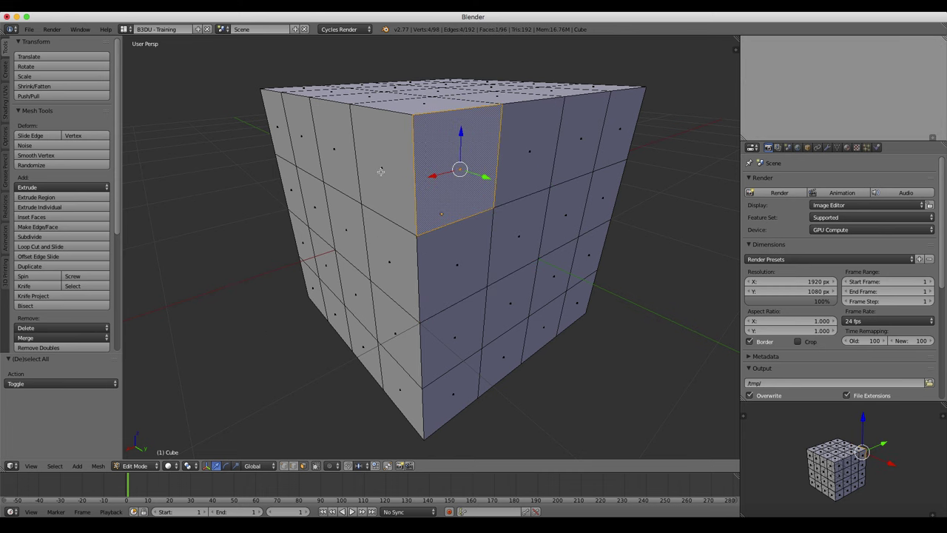
key(ctrl+space)
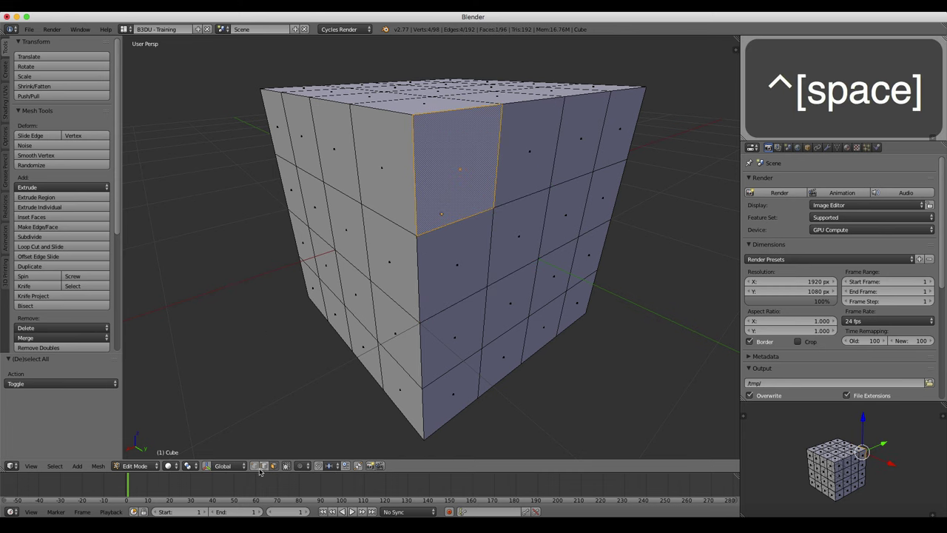
right_click(378, 196)
right_click(422, 193)
right_click(431, 253)
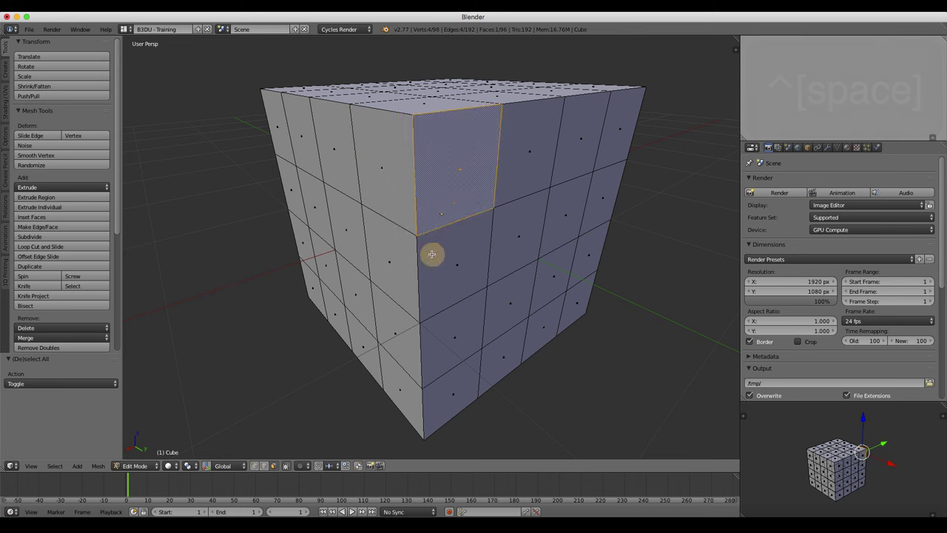
right_click(400, 261)
Clear the selection and select a two-by-two block of upper side faces plus the two adjoining top faces
middle_drag(418, 196, 440, 228)
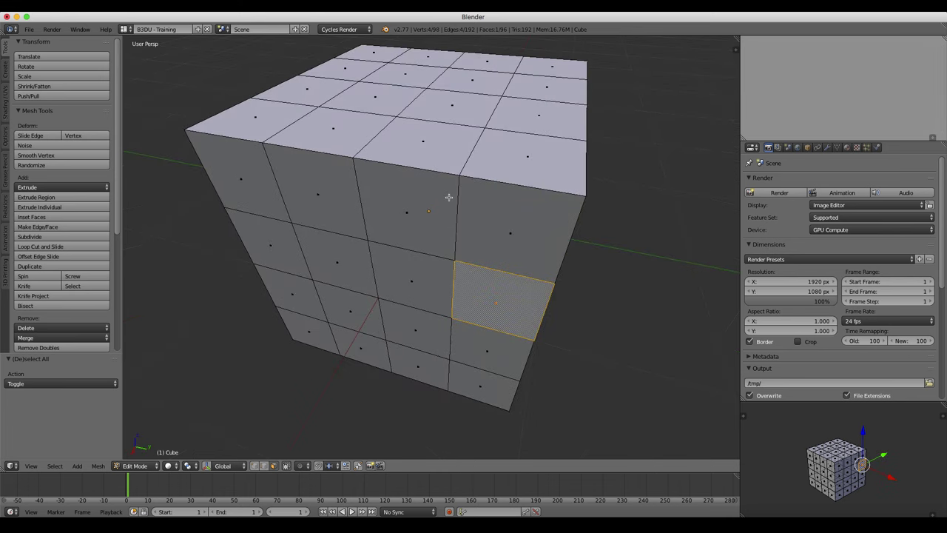
key(a)
scroll(434, 268, down, 4)
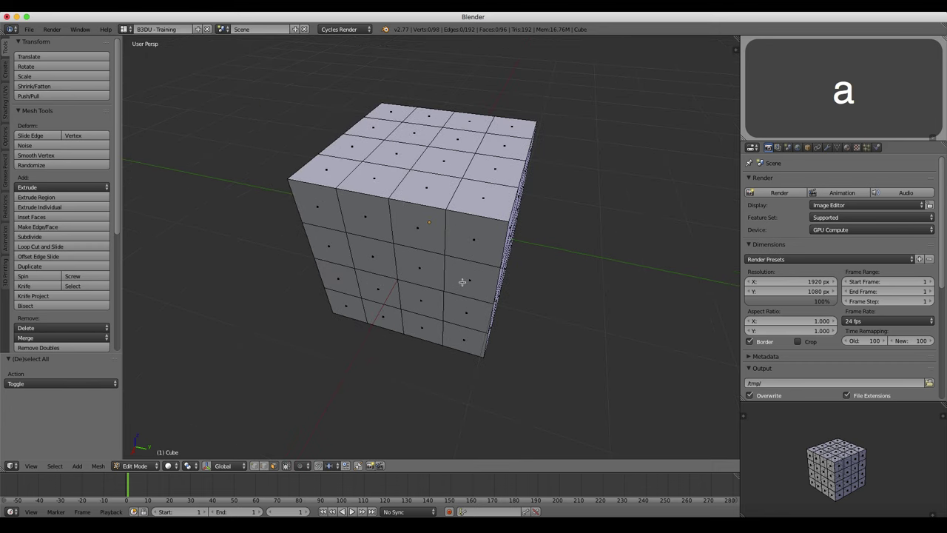
middle_drag(461, 279, 424, 279)
scroll(424, 280, up, 2)
scroll(474, 214, up, 1)
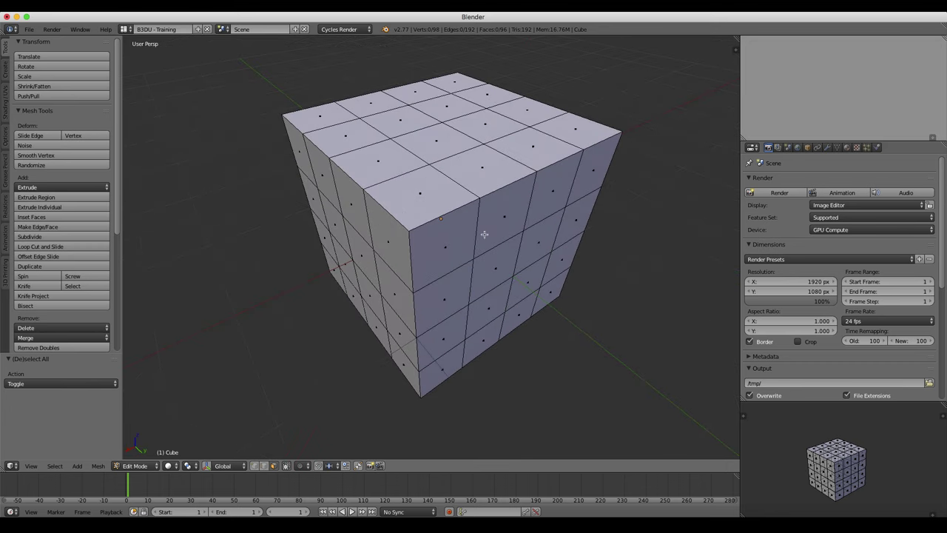
shift+click(506, 212)
shift+click(503, 260)
shift+click(543, 244)
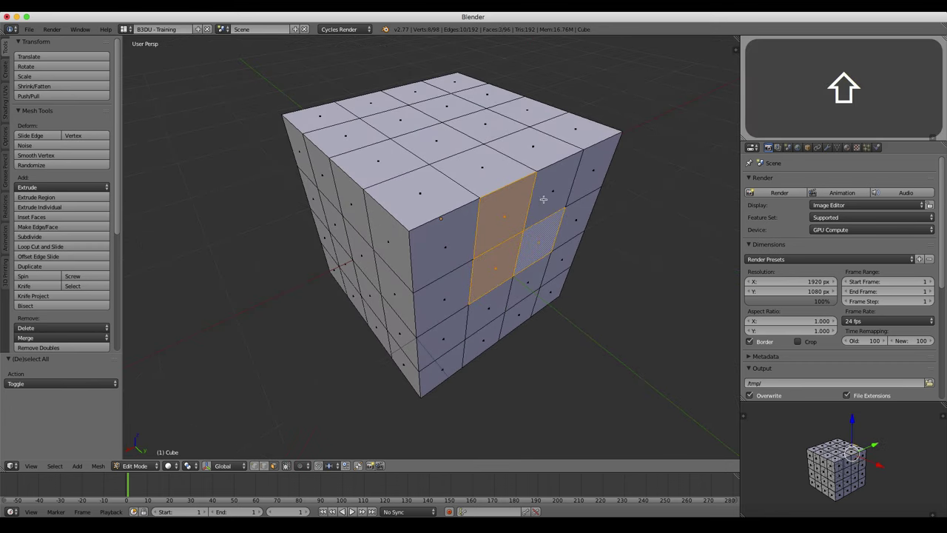
shift+click(544, 199)
shift+click(545, 138)
shift+click(482, 168)
Bring up the delete options for the six selected faces and dismiss them
middle_drag(502, 267, 418, 269)
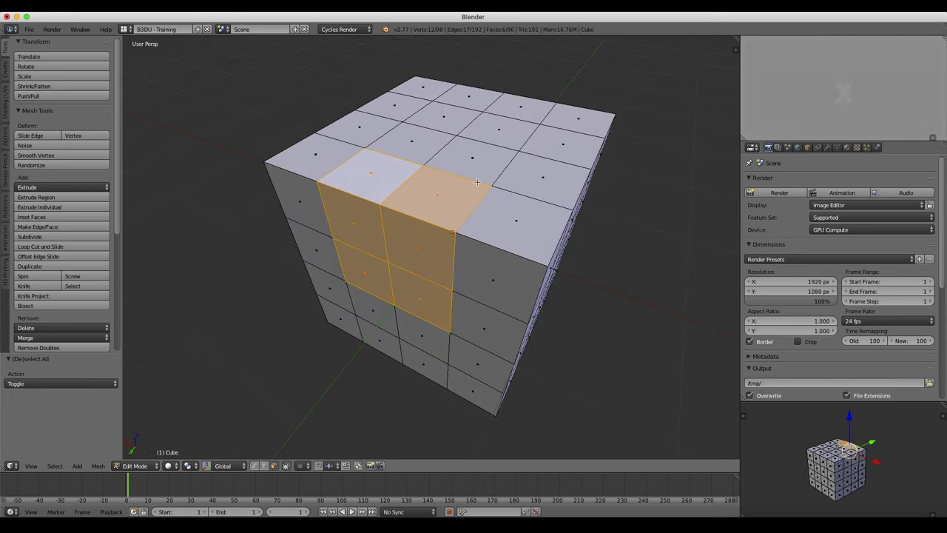
key(x)
middle_drag(407, 193, 477, 206)
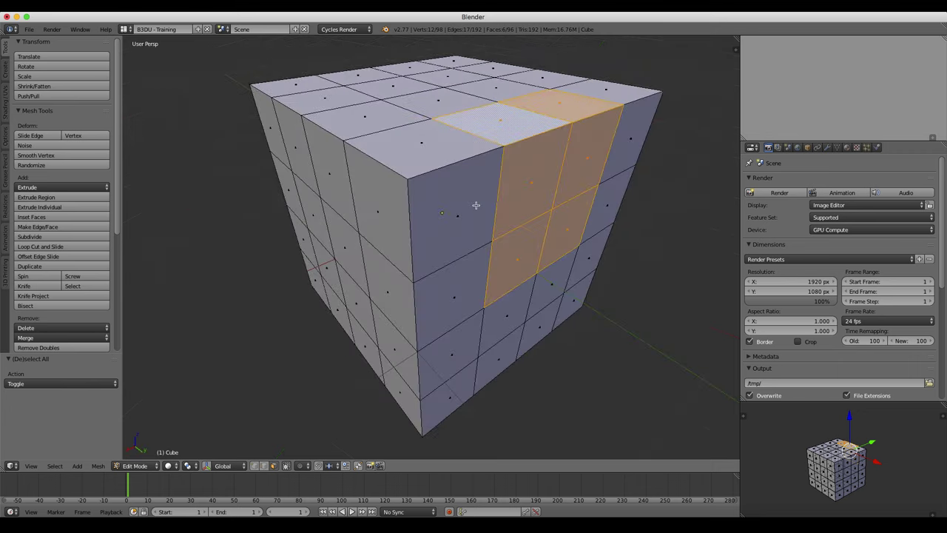
Select the upper corner face of the side alone, and replace it with the neighbouring face in the same row
right_click(460, 219)
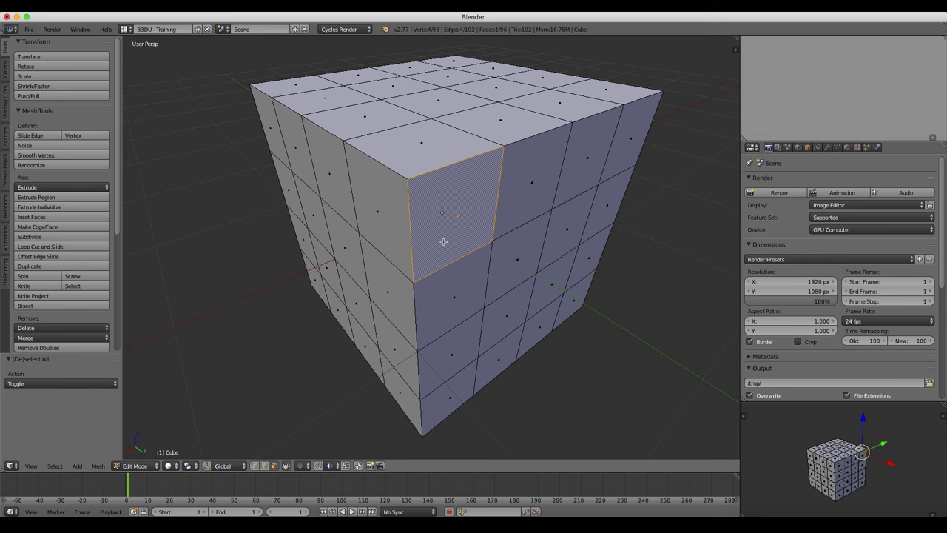
middle_drag(473, 221, 386, 235)
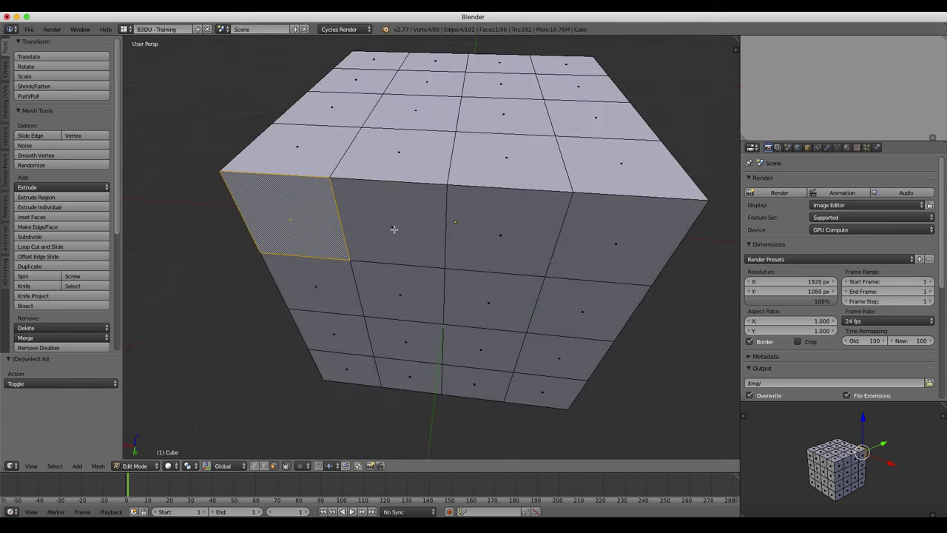
right_click(395, 230)
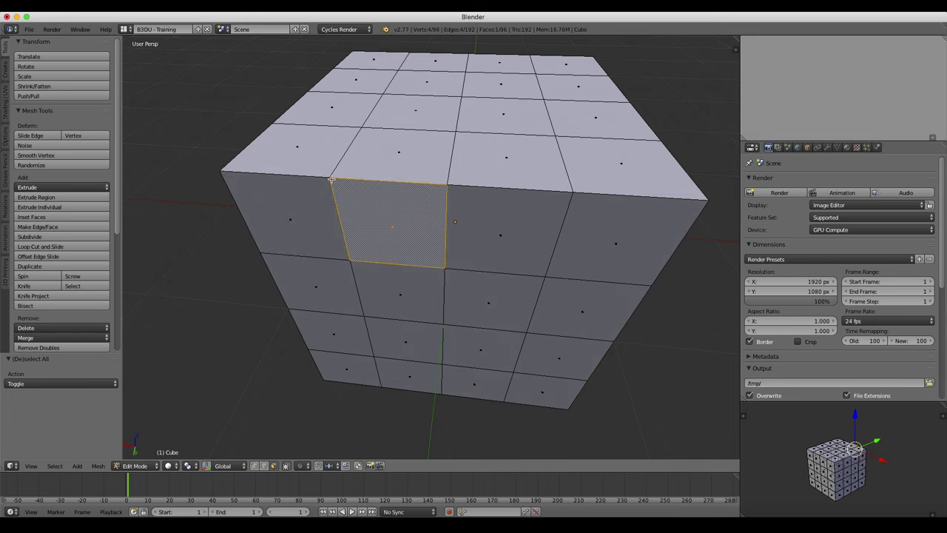
middle_drag(440, 233, 479, 222)
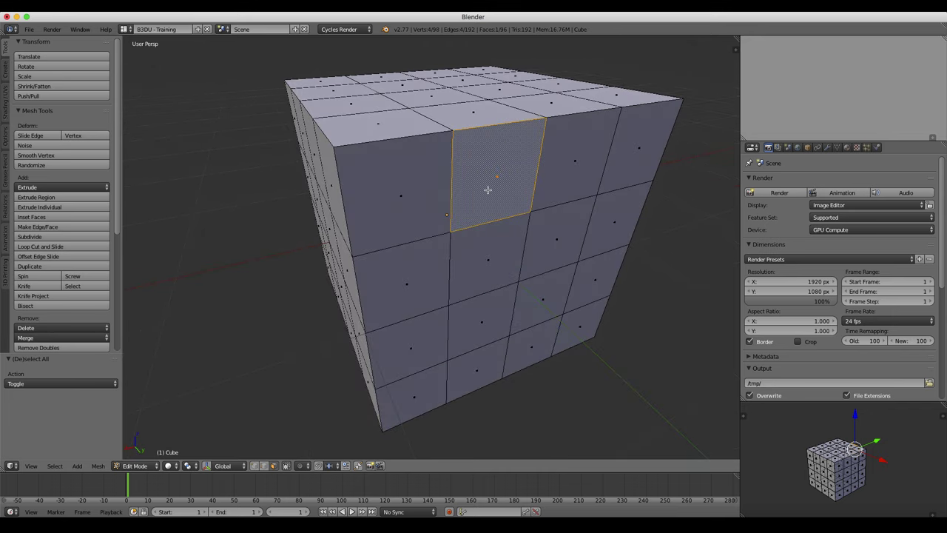
Add three side faces to complete a two-by-two block, plus the two adjoining top faces, to the selection
shift+click(481, 241)
shift+click(559, 244)
shift+click(575, 163)
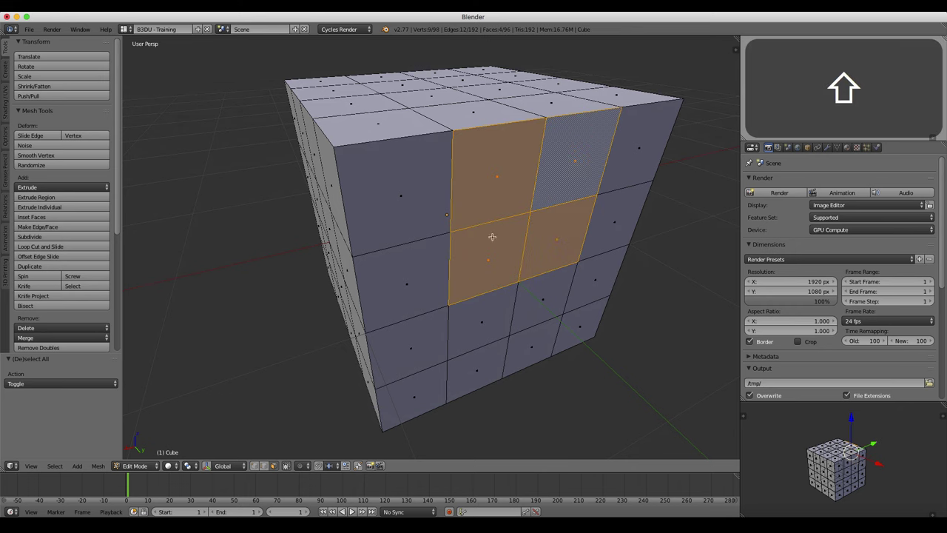
shift+click(490, 122)
shift+click(490, 122)
shift+click(543, 103)
shift+click(504, 112)
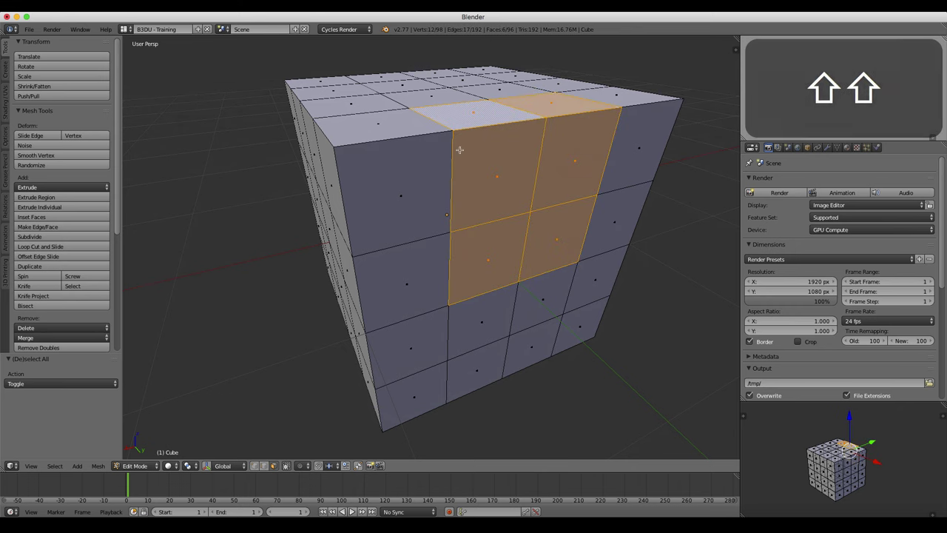
Delete the six selected faces with the Faces option, inspect the opening in the cube, and undo the deletion
middle_drag(458, 148, 437, 188)
key(x)
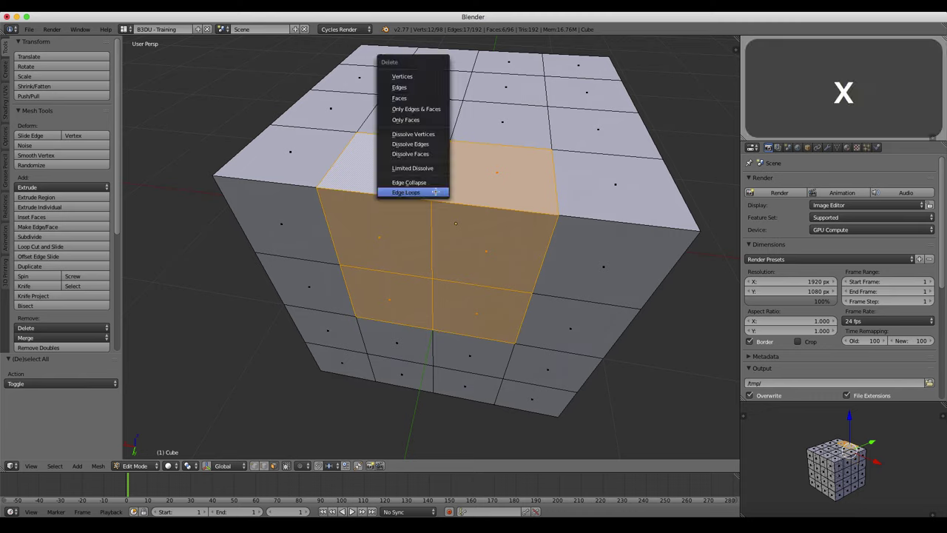
click(428, 98)
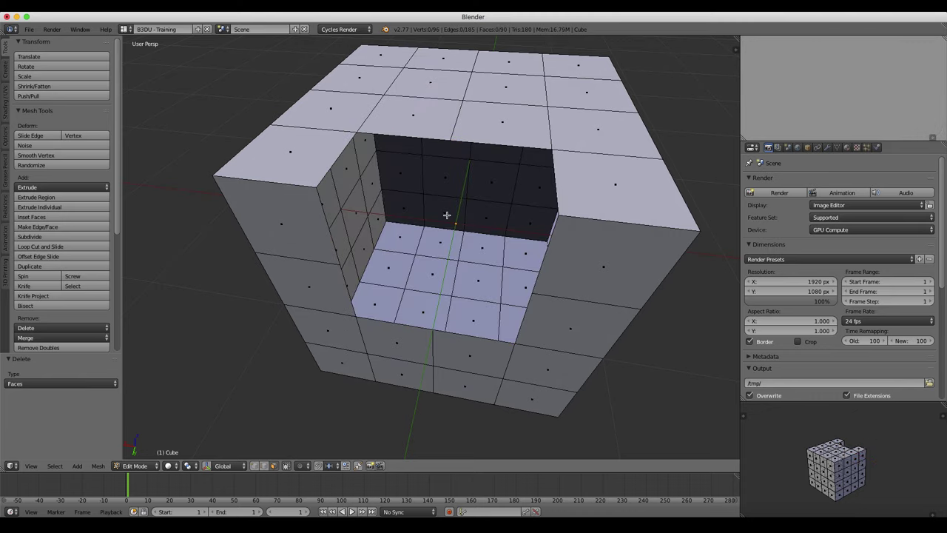
middle_drag(447, 216, 498, 180)
key(super+z)
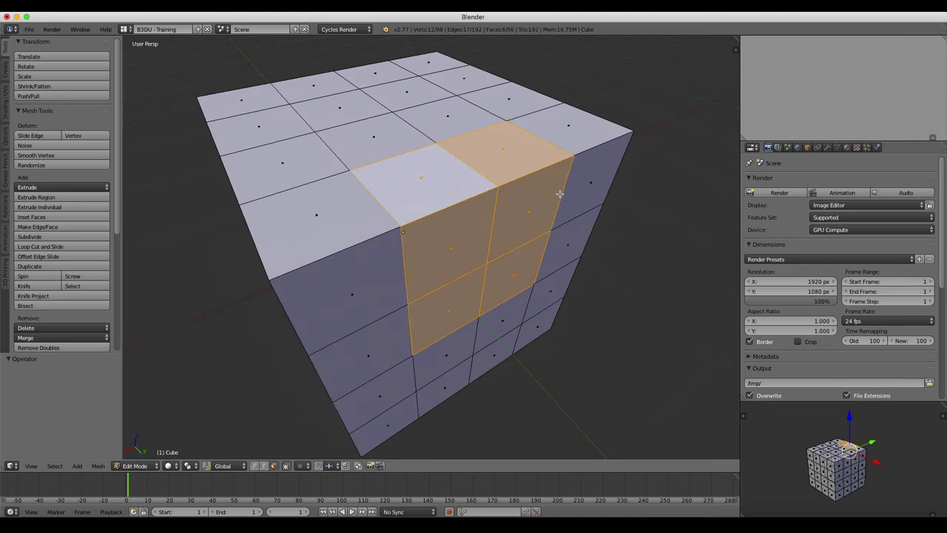
Delete the same six-face selection with the Edges option, and undo the deletion
key(x)
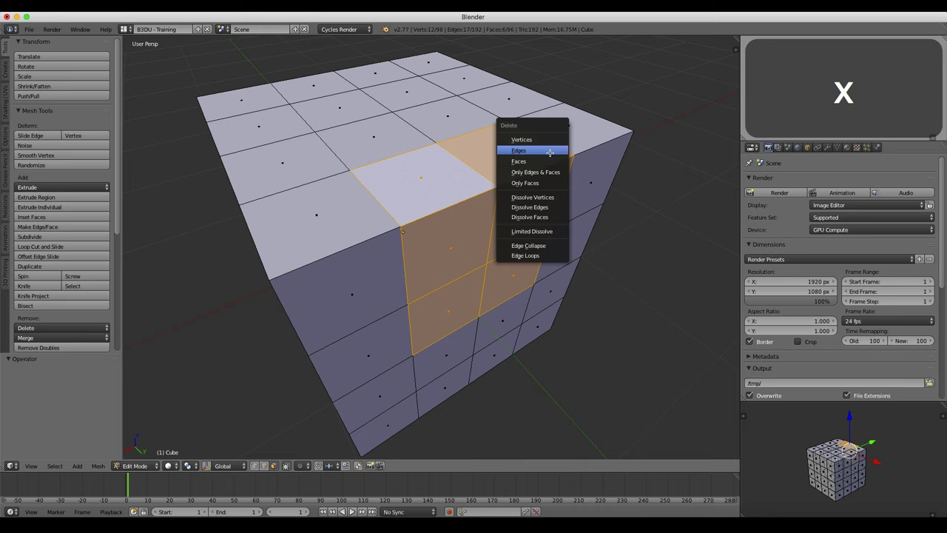
click(550, 151)
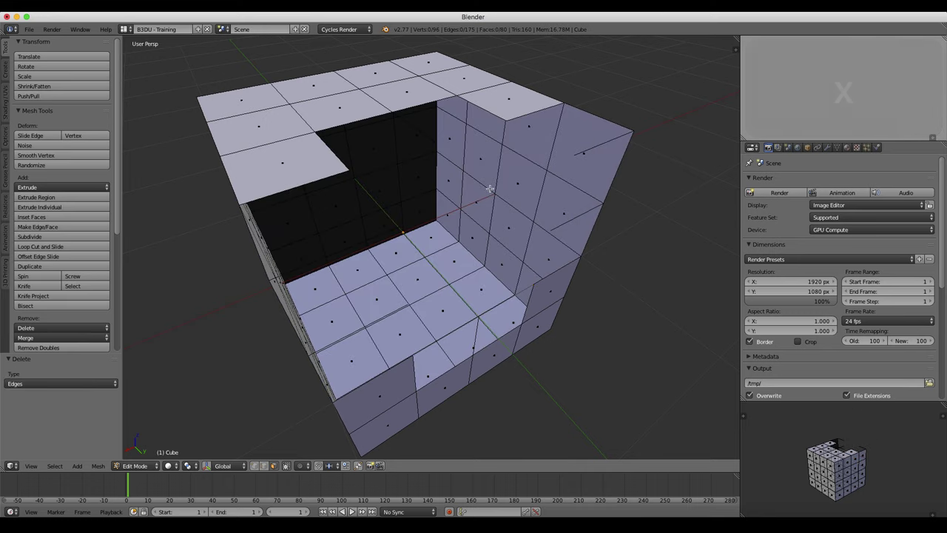
middle_drag(490, 189, 391, 228)
key(super+z)
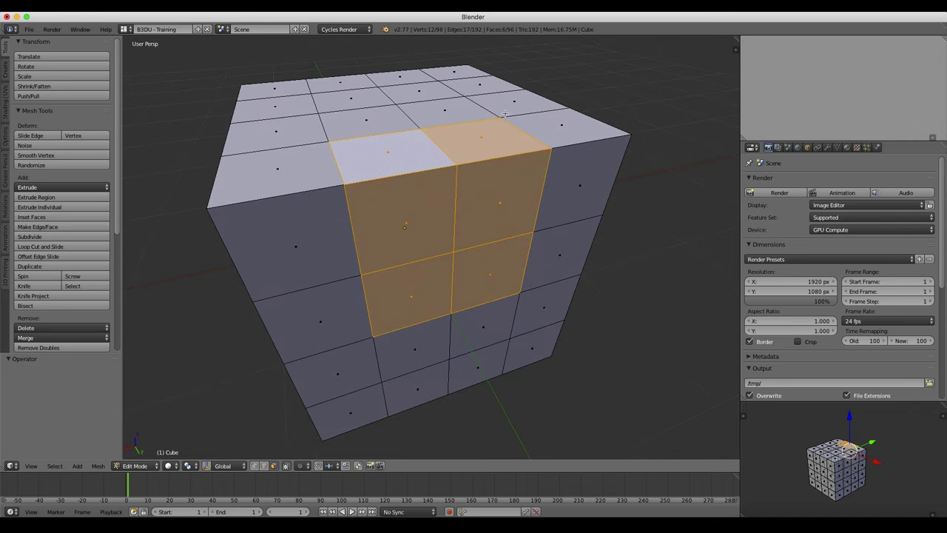
Repeat the Edges deletion on the six-face block, inspect the larger opening from several angles, and undo it
middle_drag(419, 150, 375, 162)
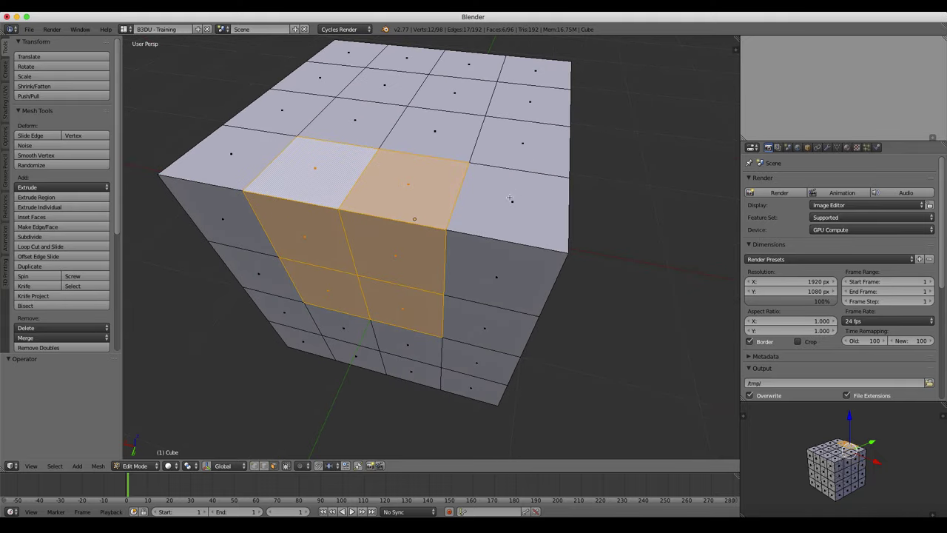
key(x)
click(473, 275)
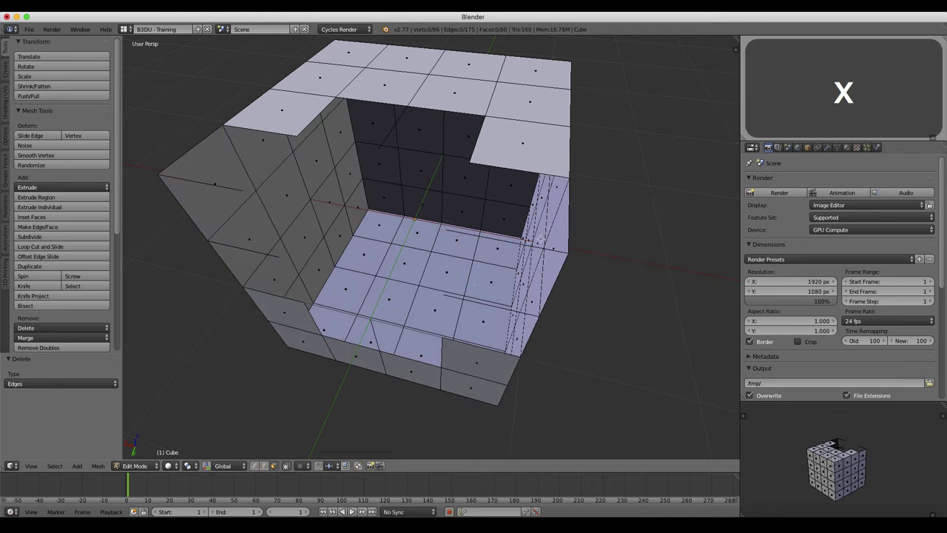
middle_drag(359, 257, 440, 247)
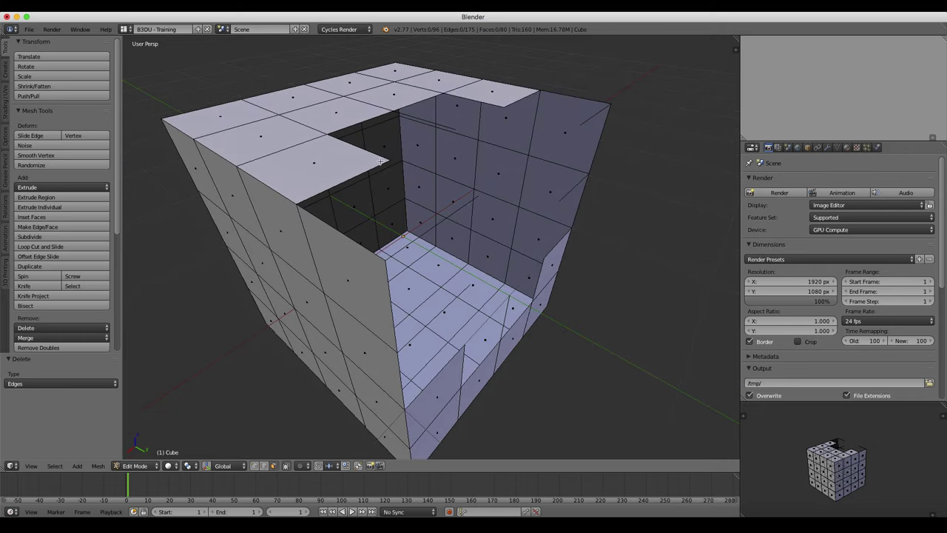
middle_drag(397, 260, 460, 194)
key(super+z)
Delete the six-face selection with the Vertices option, and undo the deletion
key(x)
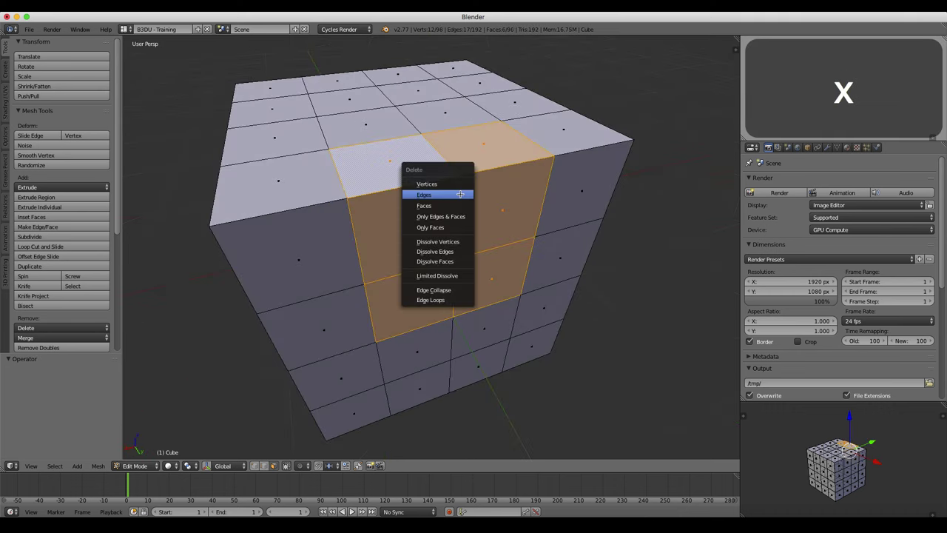
click(460, 190)
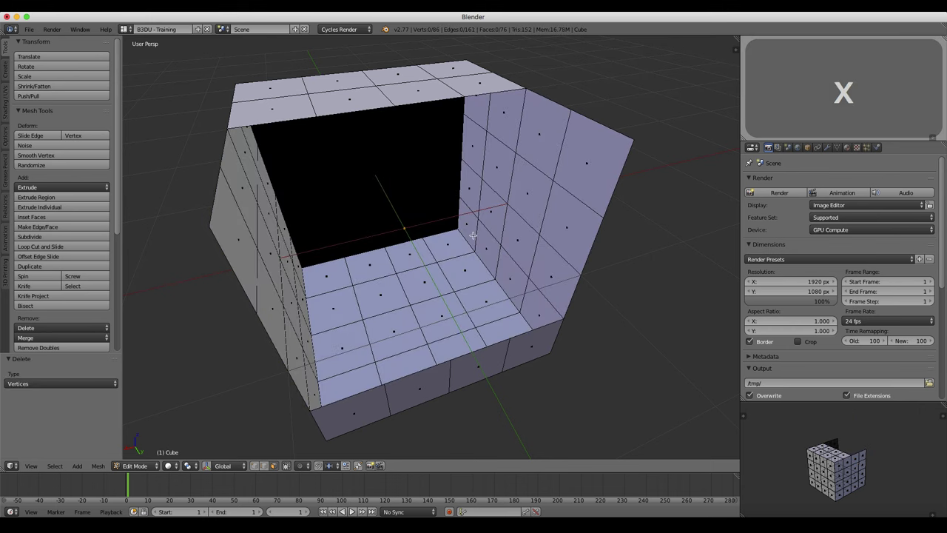
middle_drag(395, 228, 525, 208)
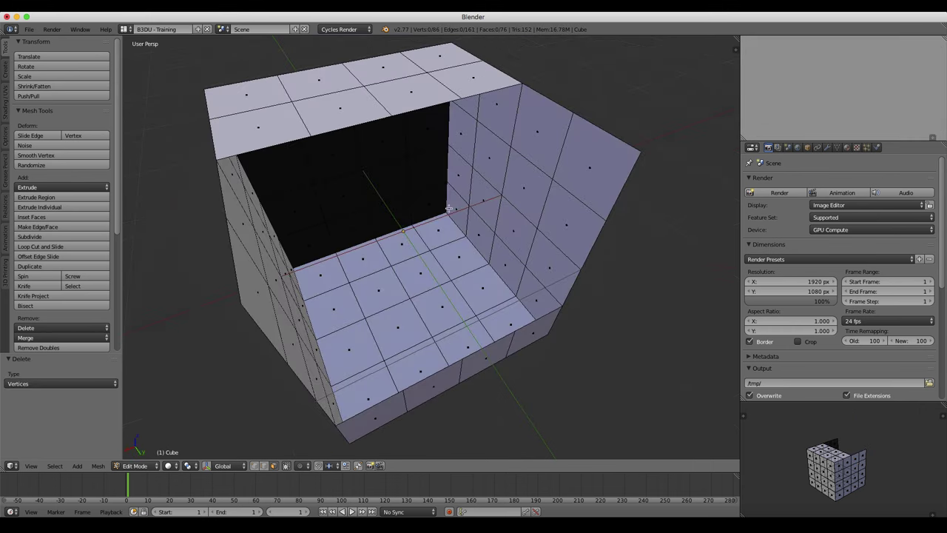
key(super+z)
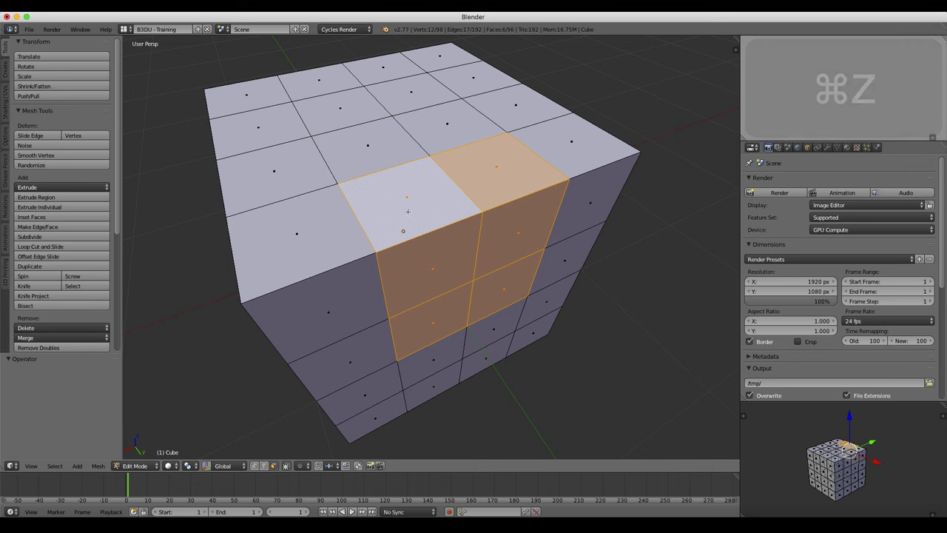
Select ten scattered faces across two sides and the top of the cube, and open and dismiss the delete options
middle_drag(461, 234, 396, 276)
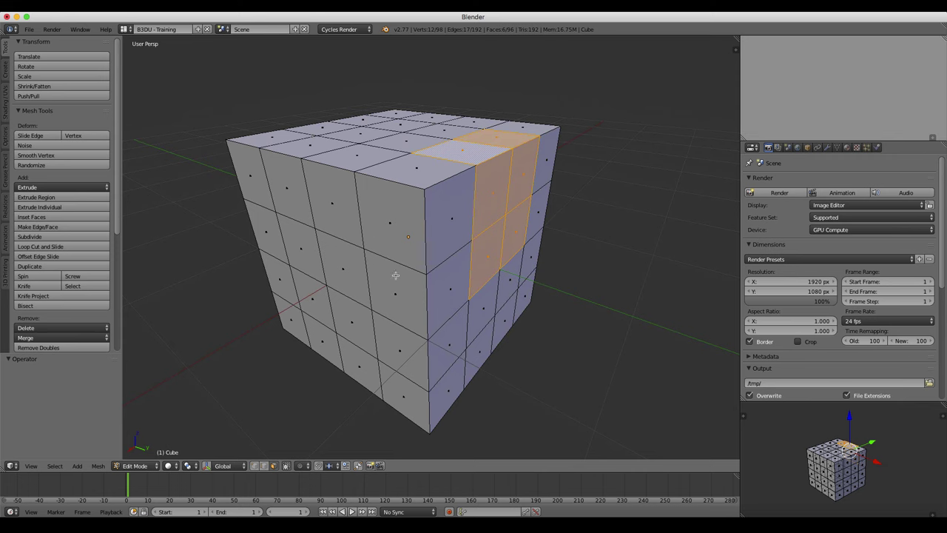
click(379, 238)
shift+click(402, 349)
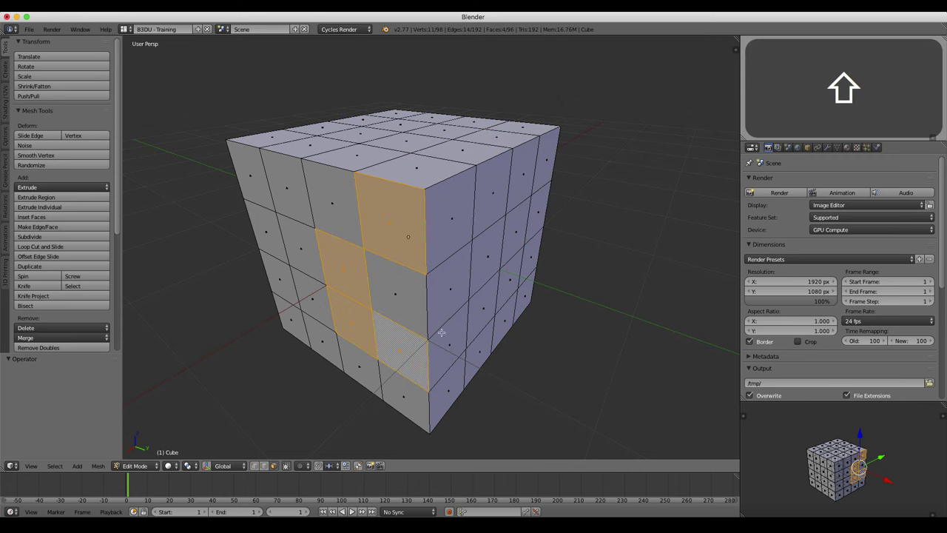
shift+click(483, 307)
shift+click(492, 194)
shift+click(450, 219)
middle_drag(436, 169, 400, 177)
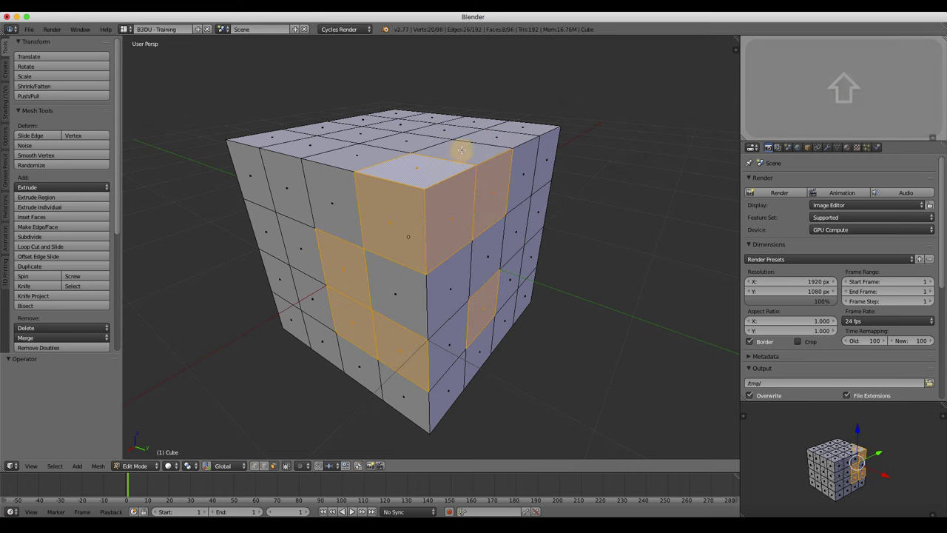
shift+click(377, 172)
shift+click(417, 245)
middle_drag(416, 245, 363, 250)
key(x)
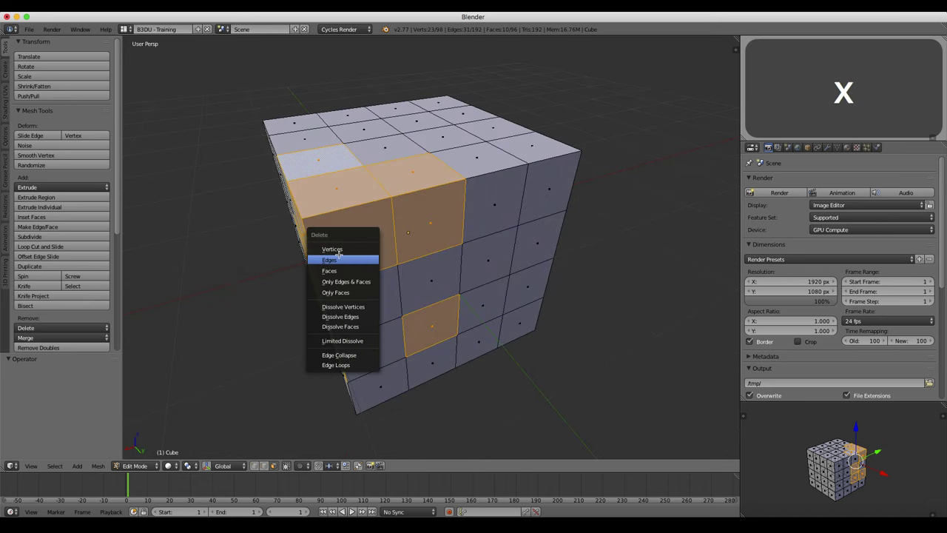
middle_drag(398, 248, 474, 259)
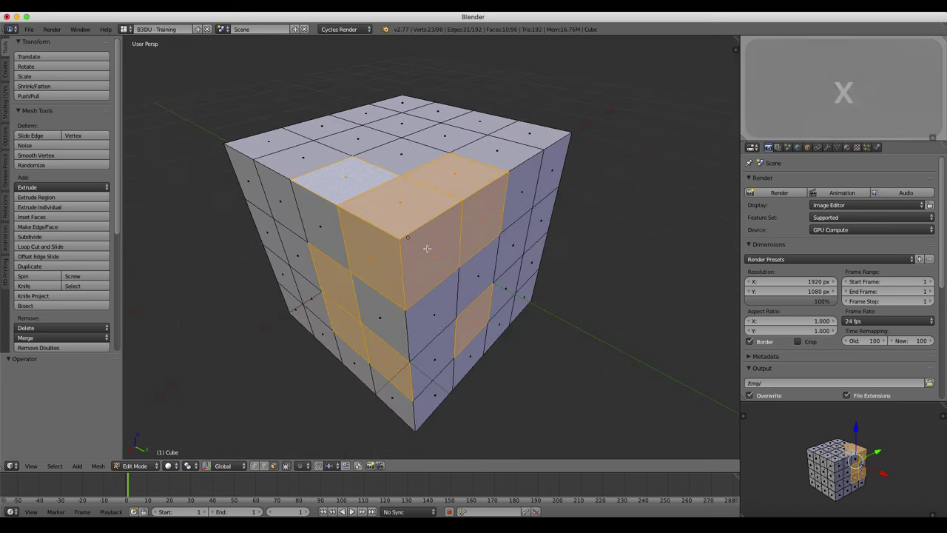
Select the whole cube mesh, delete it with the Only Edges & Faces option, and undo the deletion
key(a)
key(a)
middle_drag(378, 249, 387, 208)
key(x)
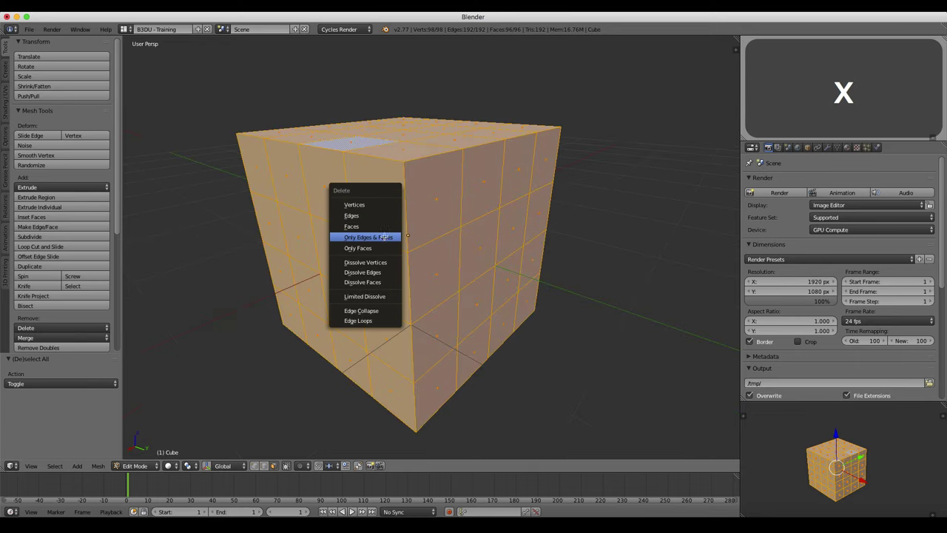
click(375, 236)
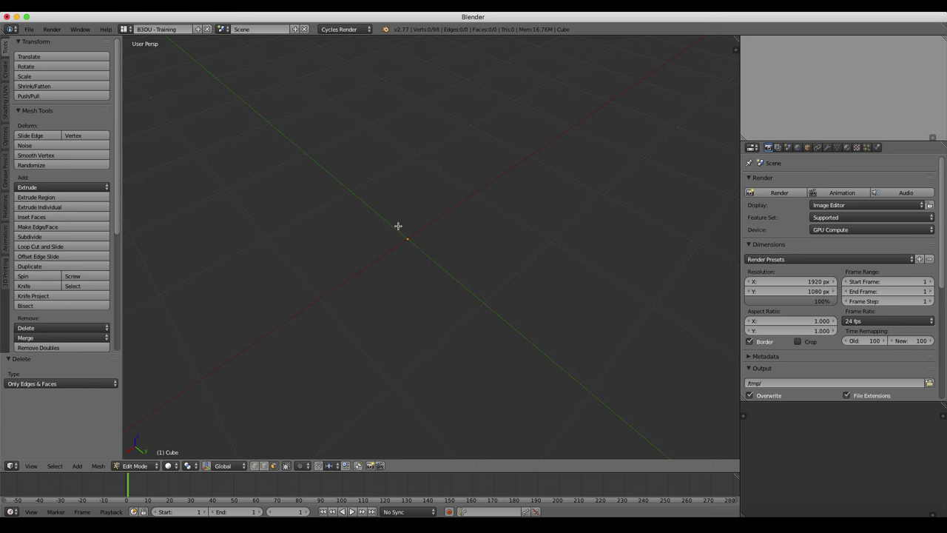
key(super+z)
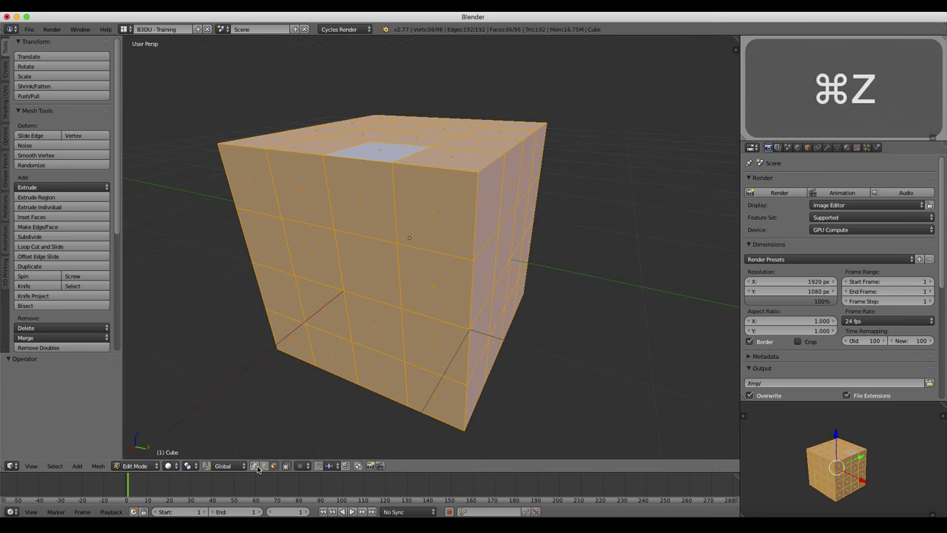
Delete only the edges and faces of the whole cube again, and inspect the remaining points in vertex select mode
key(x)
click(422, 173)
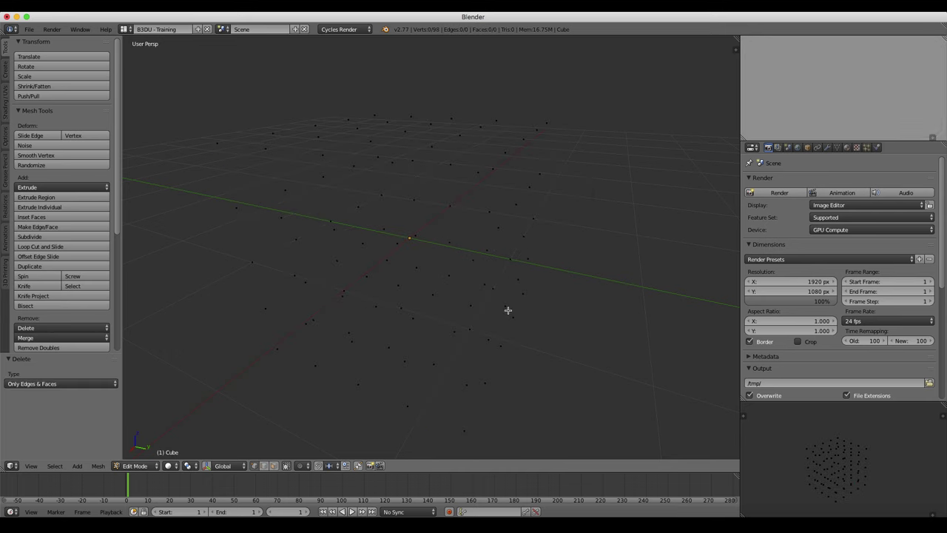
middle_drag(406, 205, 393, 225)
middle_drag(394, 224, 387, 208)
click(264, 466)
click(255, 465)
Undo the Only Edges & Faces deletion and switch to face select mode
key(super+z)
key(super+z)
key(super+z)
key(super+z)
key(super+z)
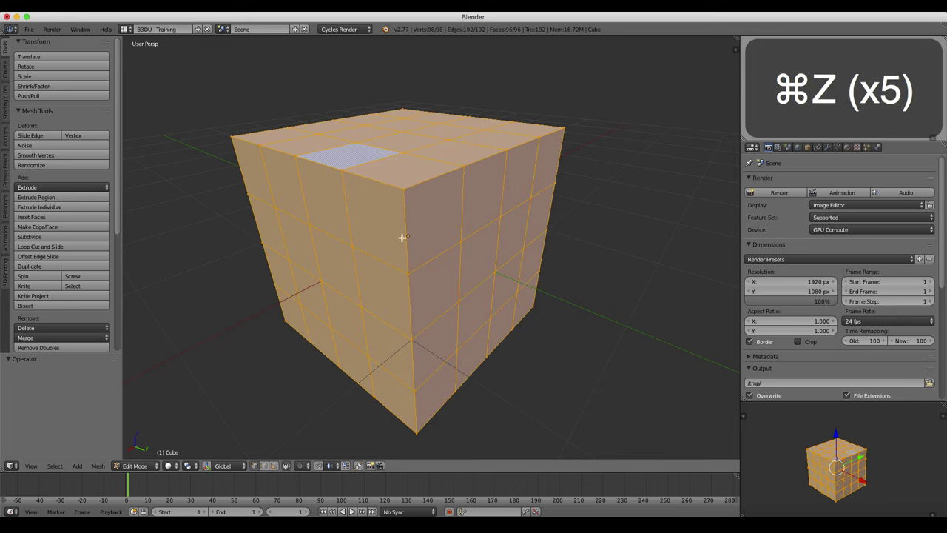
middle_drag(402, 237, 393, 259)
click(274, 466)
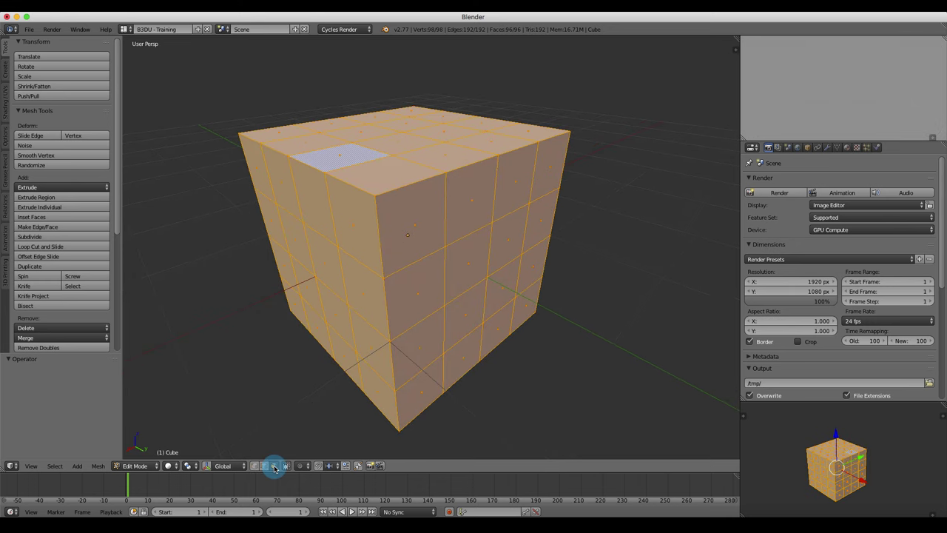
Delete the whole cube's edges and faces only, switch to vertex select mode, and select a single remaining vertex
key(x)
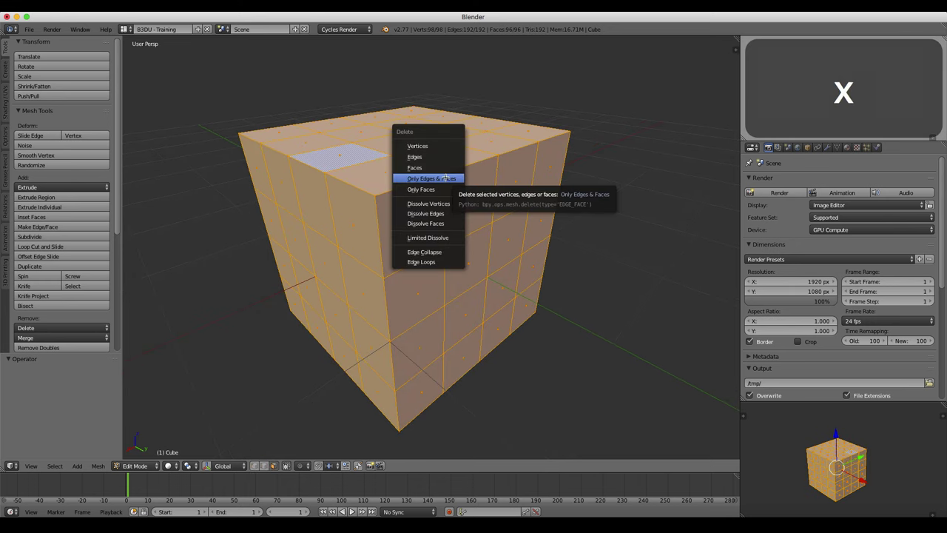
click(444, 179)
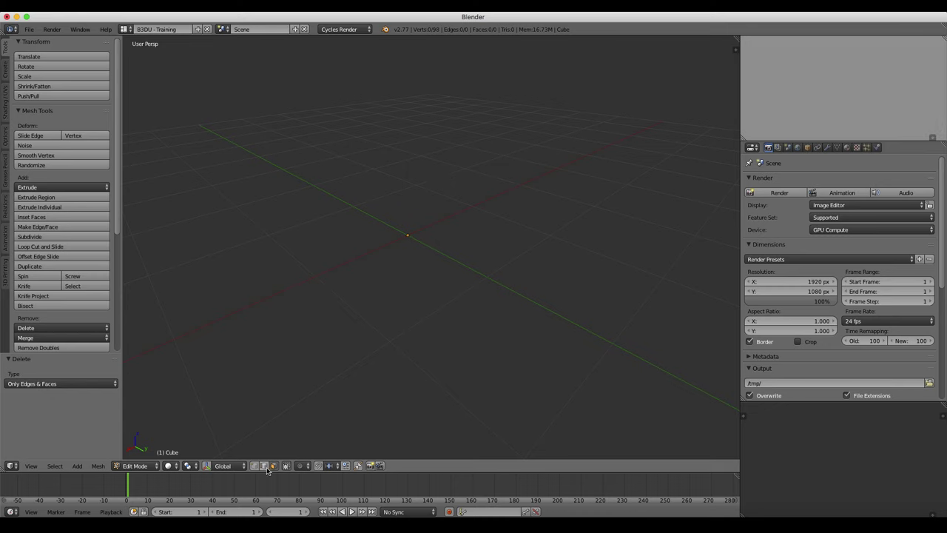
click(254, 466)
right_click(450, 294)
middle_drag(380, 328, 360, 279)
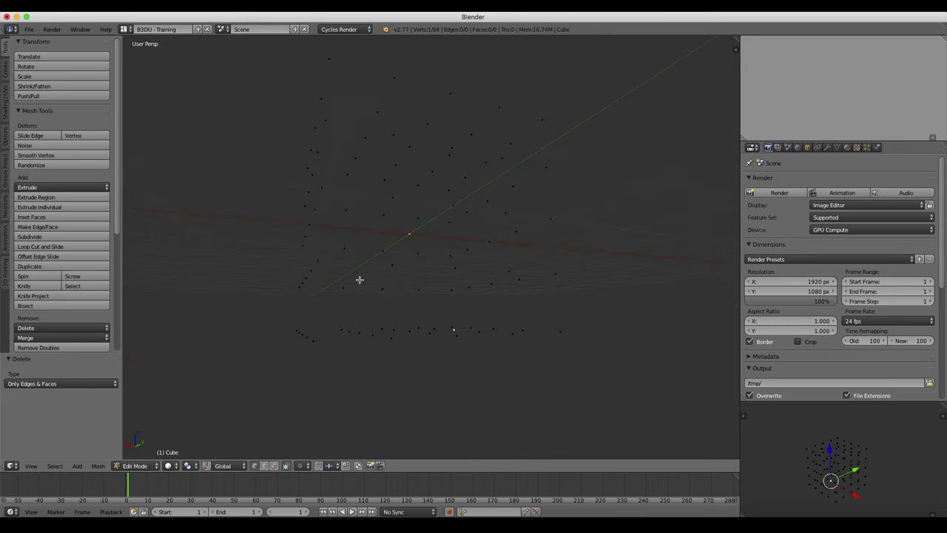
middle_drag(404, 342, 431, 291)
Undo the vertex selection and the deletion to restore the fully selected cube, and return to face select mode
key(super+z)
key(super+z)
key(super+z)
key(super+z)
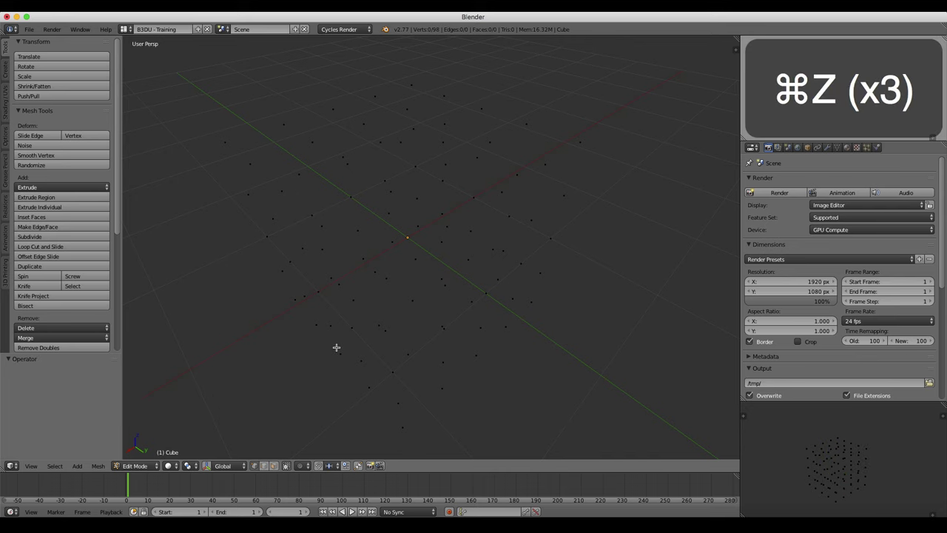
Delete the whole cube's faces with the Only Faces option, keeping its edges and vertices
middle_drag(400, 322, 432, 318)
key(x)
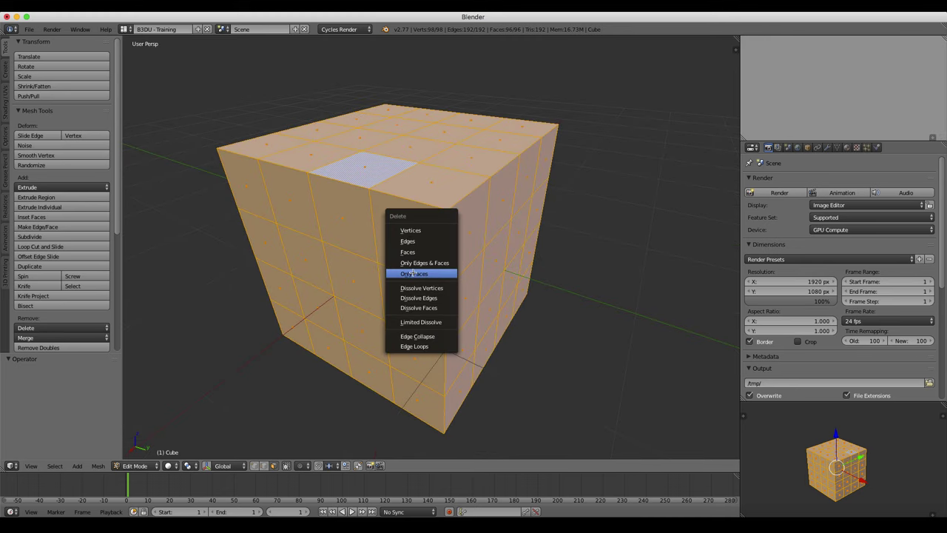
click(415, 274)
middle_drag(387, 296, 375, 288)
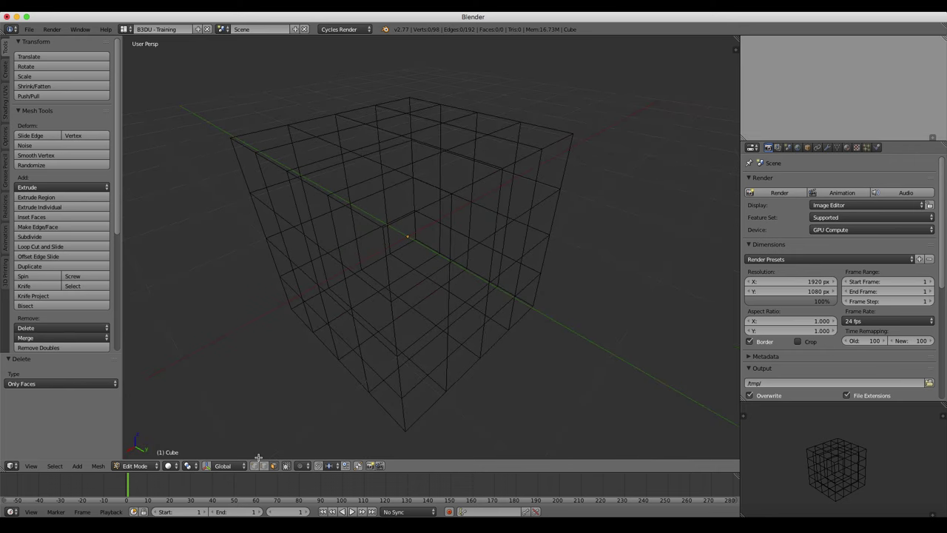
Switch to vertex select mode and select single vertices of the faceless cube
click(254, 465)
right_click(374, 228)
right_click(450, 257)
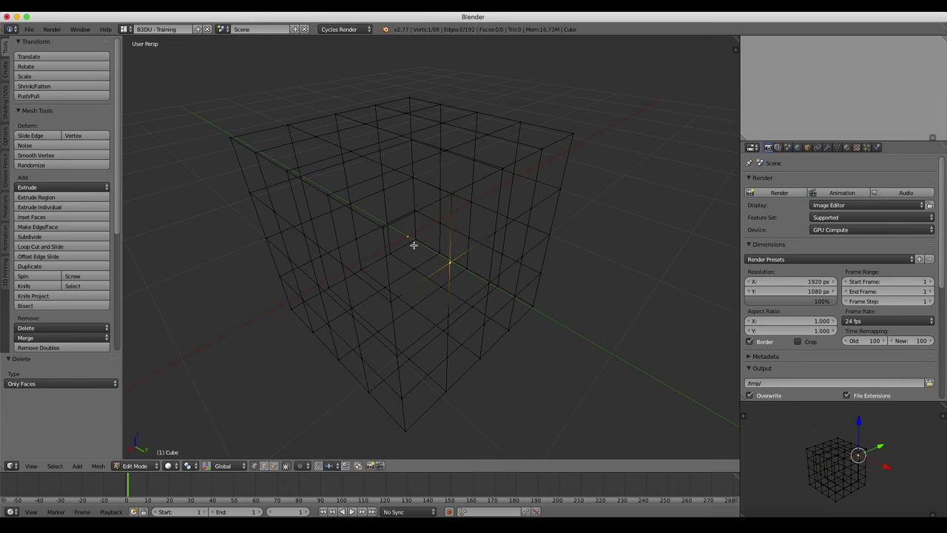
Show the mesh in wireframe, switch to edge select mode, and select a single edge along the cube's upper rim
key(z)
click(264, 466)
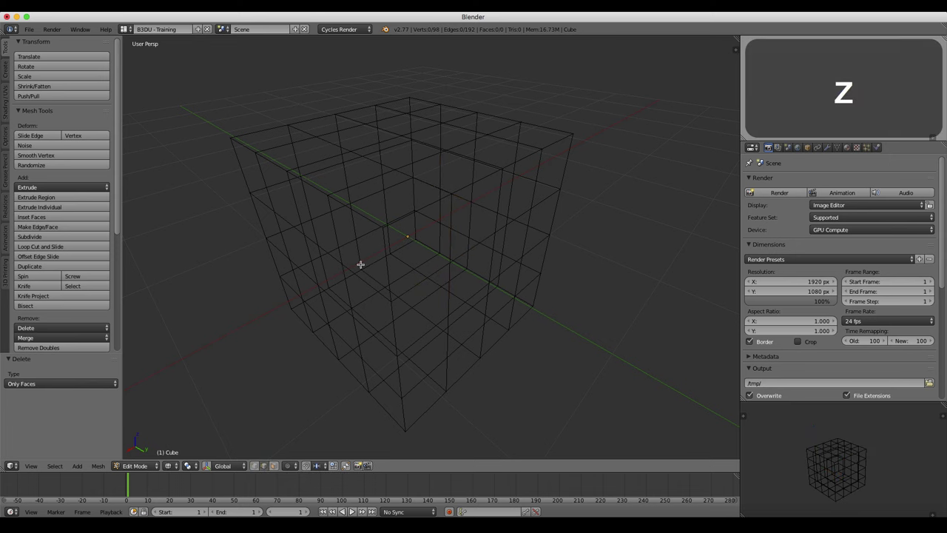
right_click(412, 240)
middle_drag(412, 244, 492, 163)
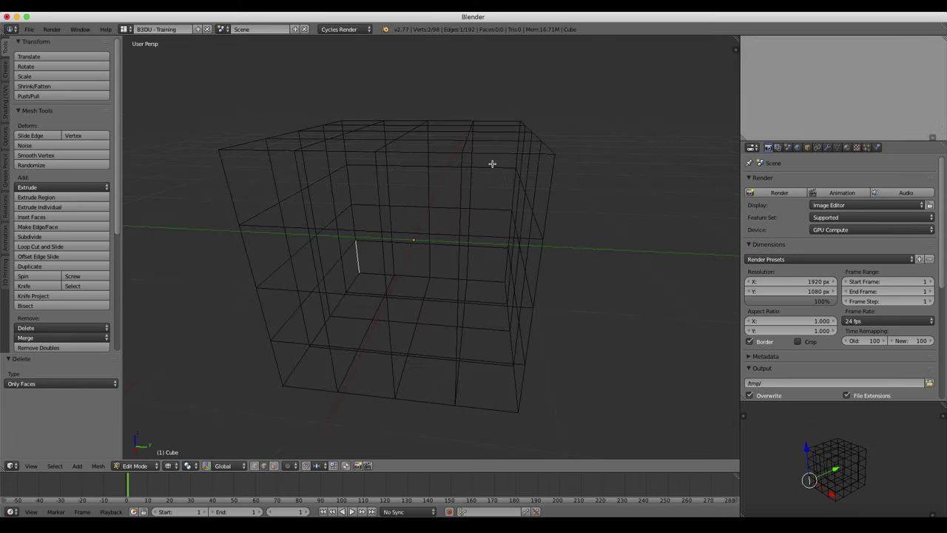
right_click(509, 152)
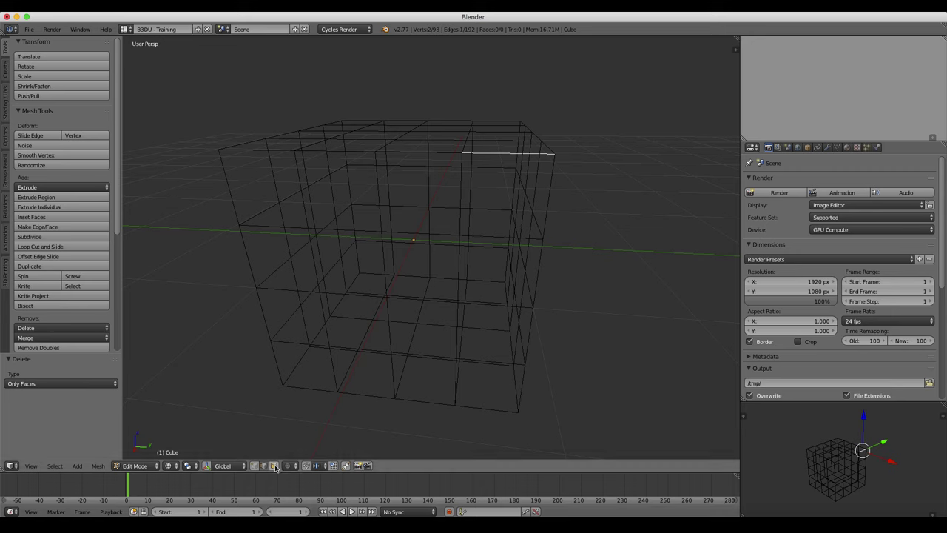
Undo the edge and vertex selections and the Only Faces deletion to restore the fully selected cube, and return to solid shading
key(super+z)
key(super+z)
key(super+z)
key(super+z)
key(super+z)
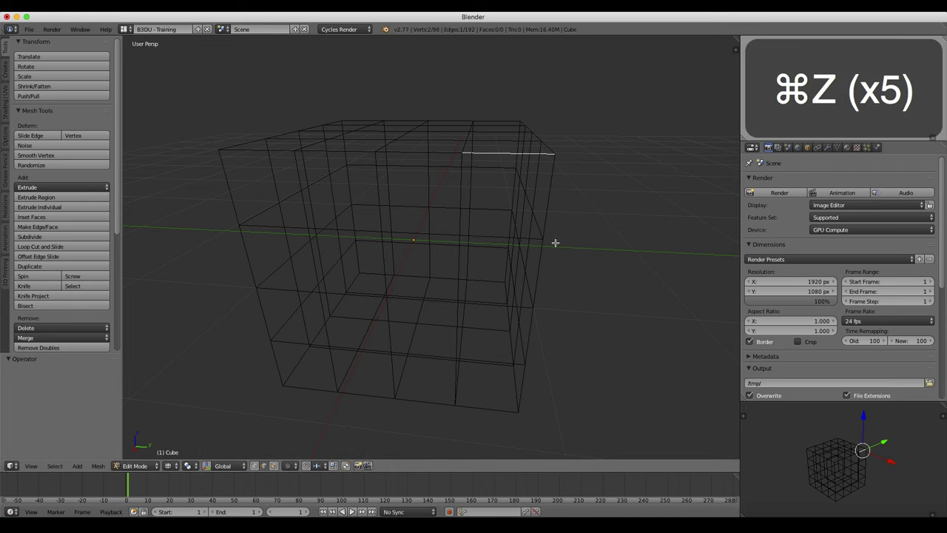
key(super+z)
key(super+z)
key(super+z)
key(super+z)
key(super+z)
key(super+z)
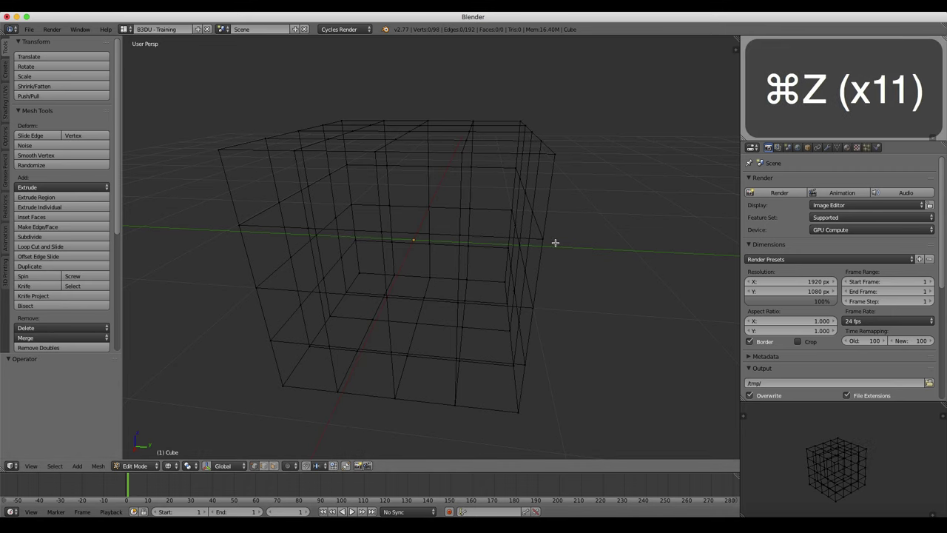
key(super+z)
key(super+z)
key(super+z)
key(super+z)
key(super+z)
key(super+z)
key(super+z)
middle_drag(554, 243, 481, 282)
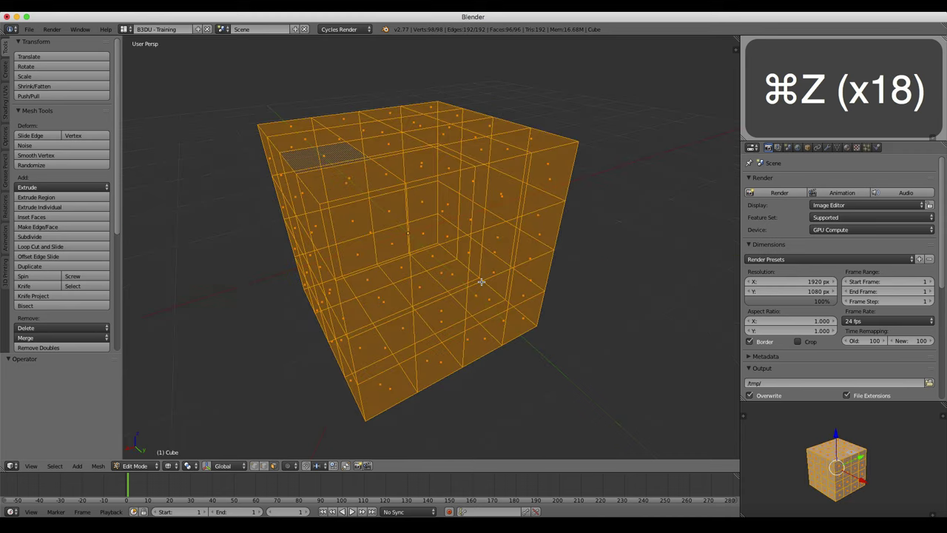
key(z)
middle_drag(442, 233, 410, 213)
Review the delete options without applying one, and switch to vertex select mode
key(x)
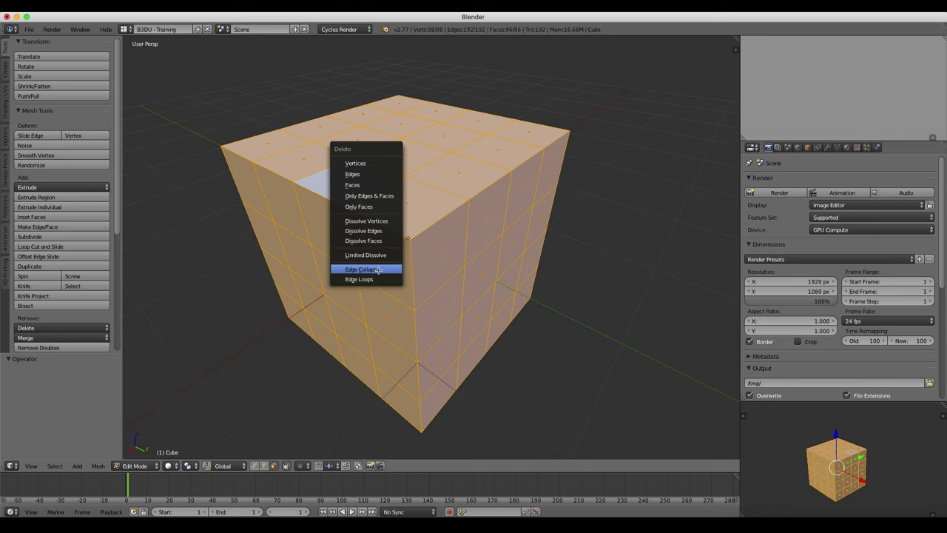
middle_drag(441, 203, 411, 228)
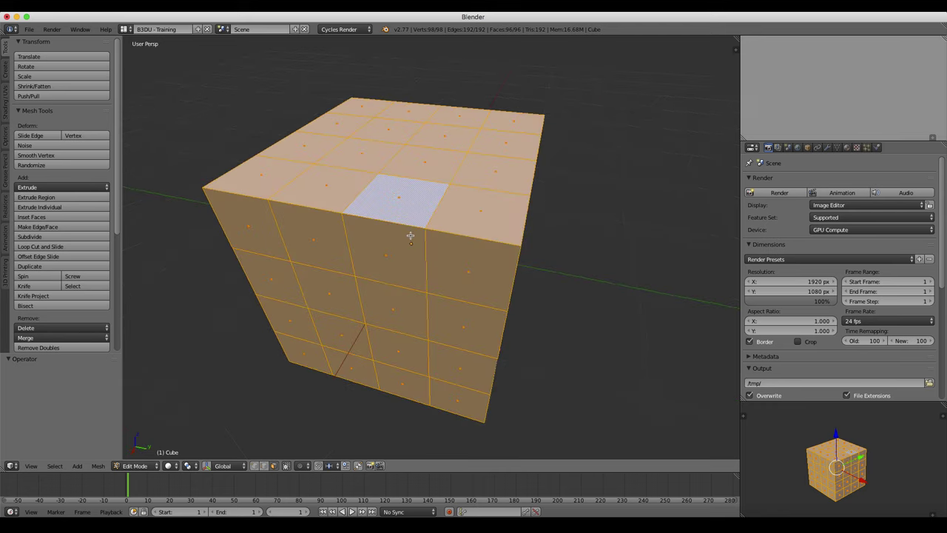
key(ctrl+Tab)
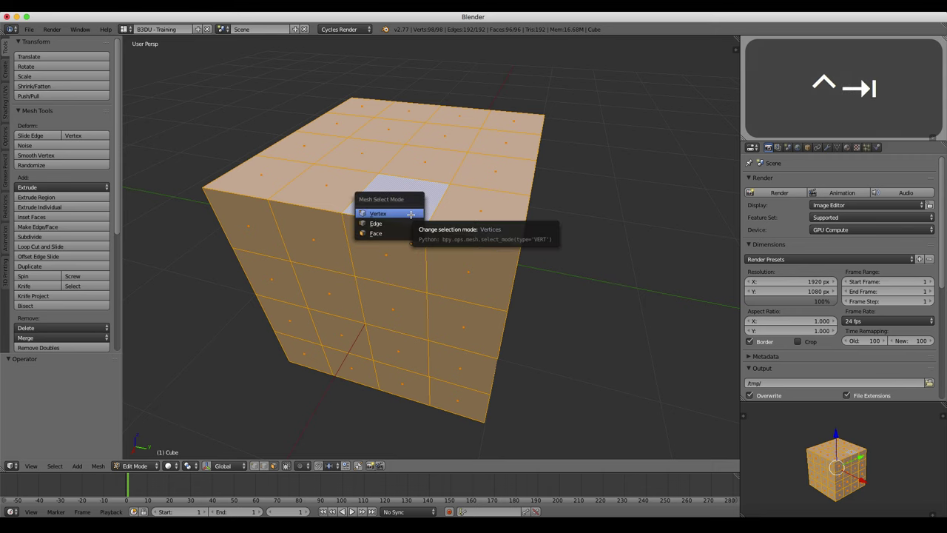
click(407, 213)
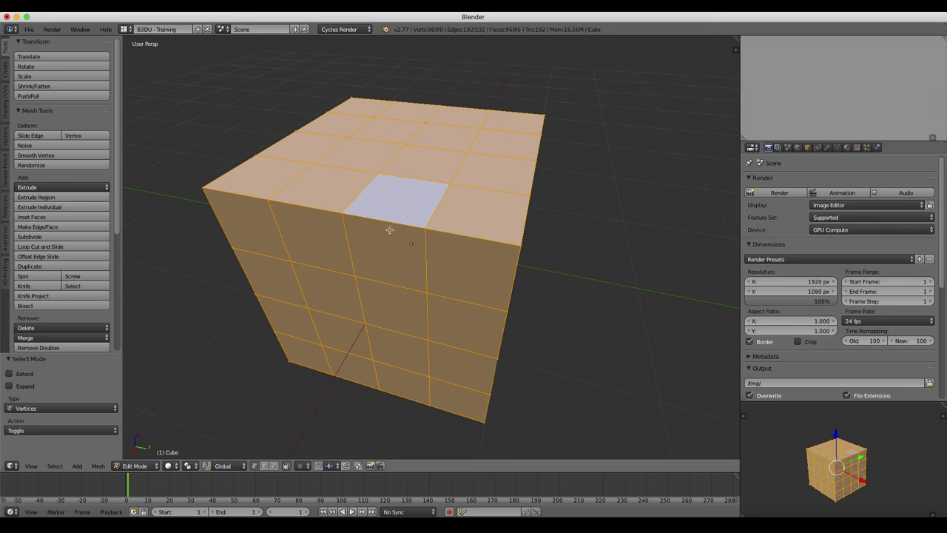
Select all five vertices of the vertical edge line nearest the corner on one side of the cube
right_click(506, 243)
middle_drag(503, 262, 435, 339)
key(shift)
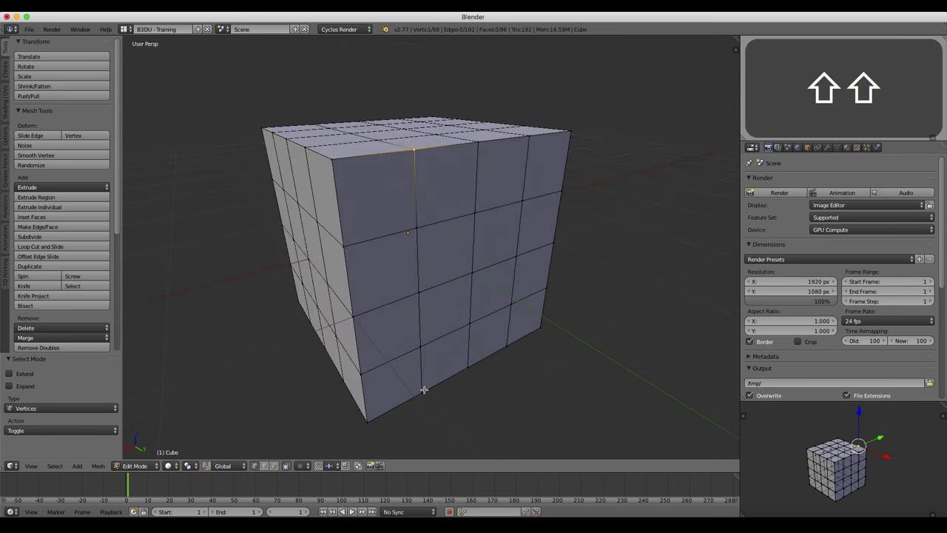
shift+right_click(424, 390)
shift+right_click(420, 344)
shift+right_click(418, 293)
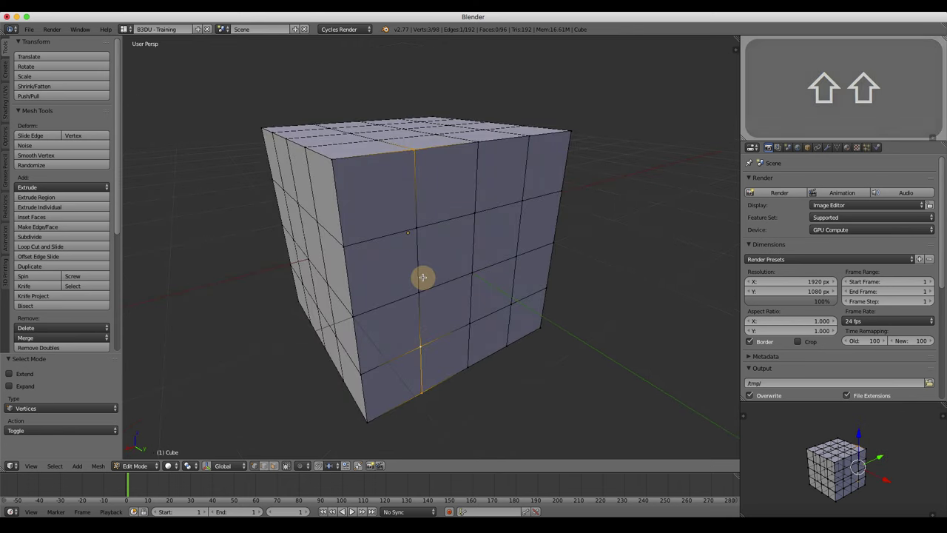
shift+right_click(427, 222)
mouse_move(422, 264)
middle_down()
mouse_move(409, 234)
mouse_move(437, 271)
middle_up()
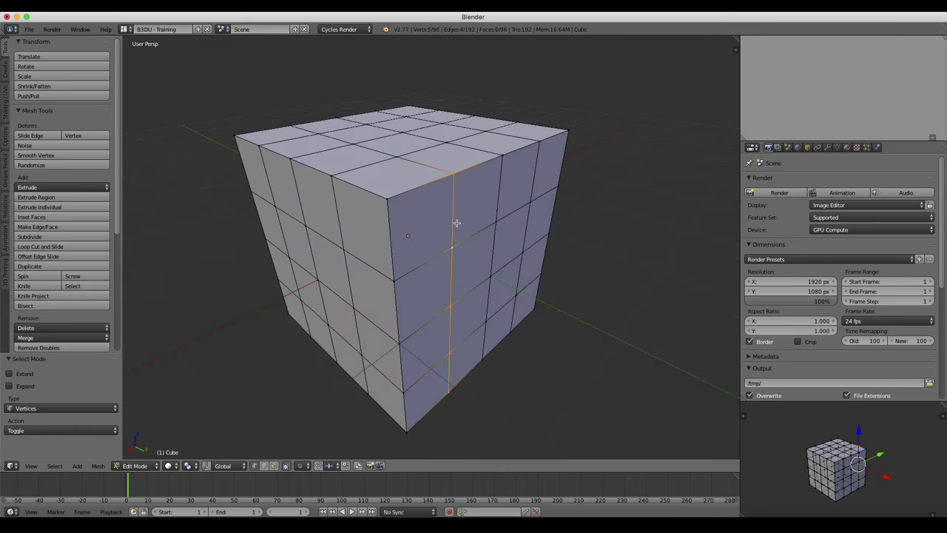
middle_drag(462, 271, 431, 289)
mouse_move(520, 255)
middle_down()
mouse_move(582, 237)
mouse_move(532, 259)
middle_up()
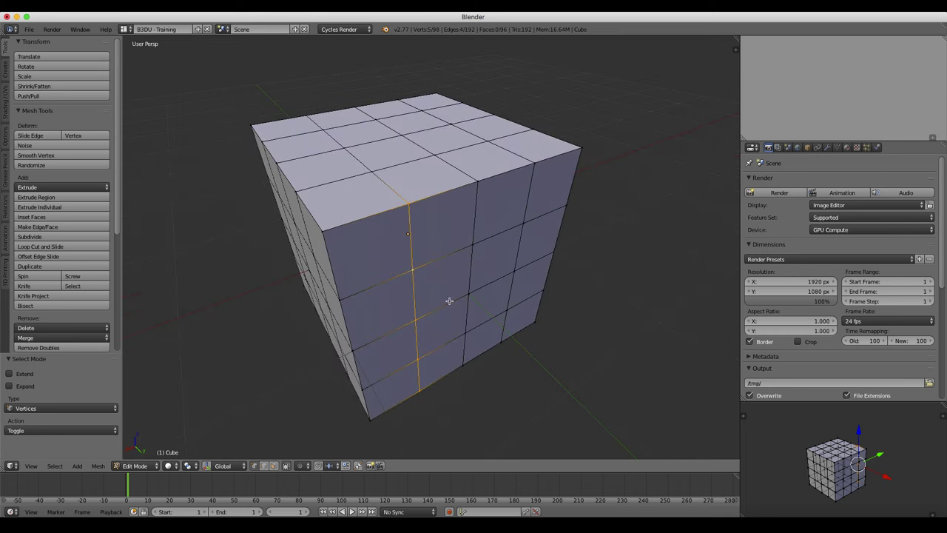
Remove the five selected vertices with Dissolve Vertices and examine the merged side face and rim from several angles
key(x)
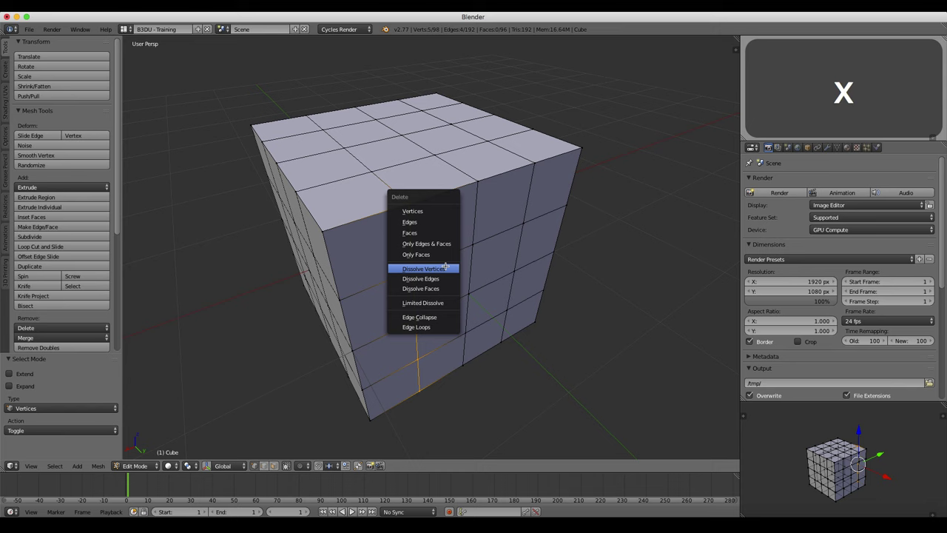
click(444, 268)
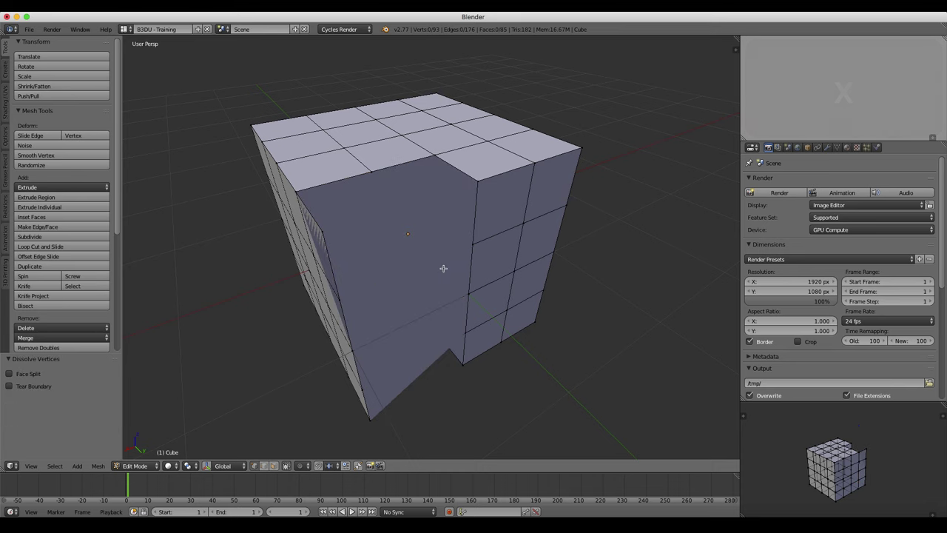
middle_drag(441, 299, 458, 283)
middle_drag(407, 237, 428, 240)
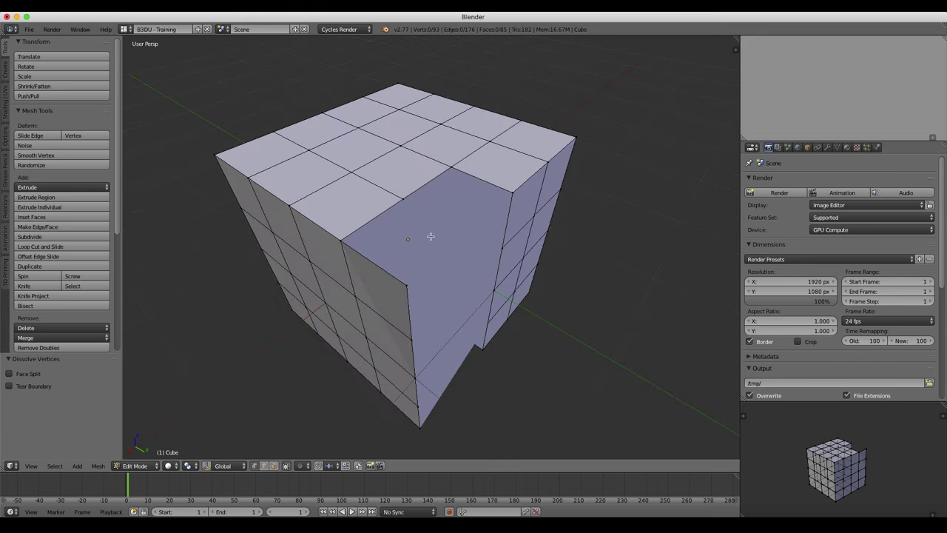
middle_drag(426, 247, 332, 235)
middle_drag(296, 185, 388, 175)
middle_drag(444, 244, 397, 185)
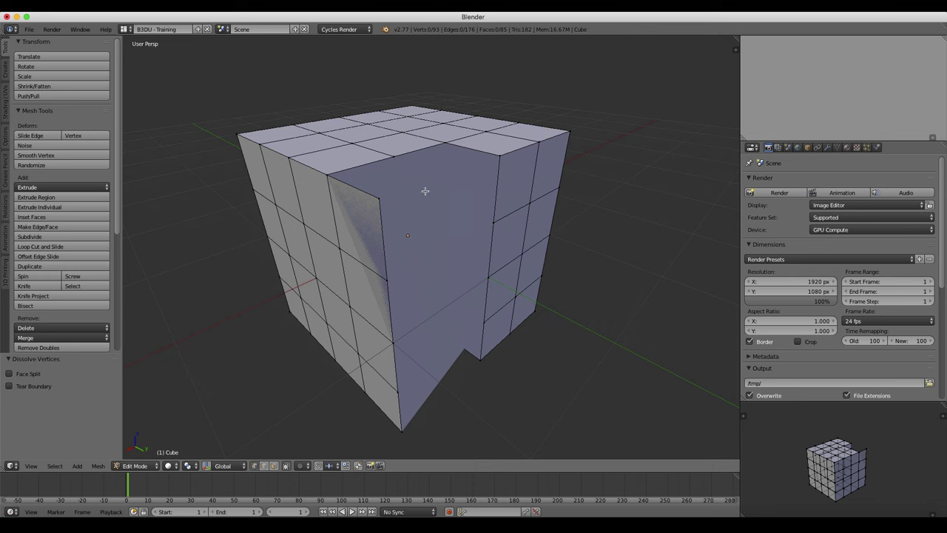
mouse_move(425, 191)
middle_down()
mouse_move(422, 205)
mouse_move(433, 195)
middle_up()
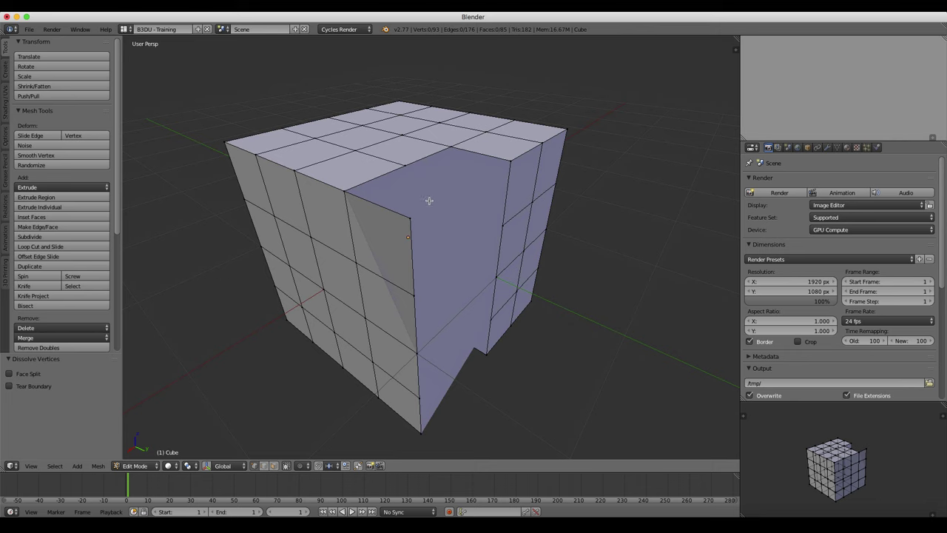
middle_drag(446, 245, 425, 254)
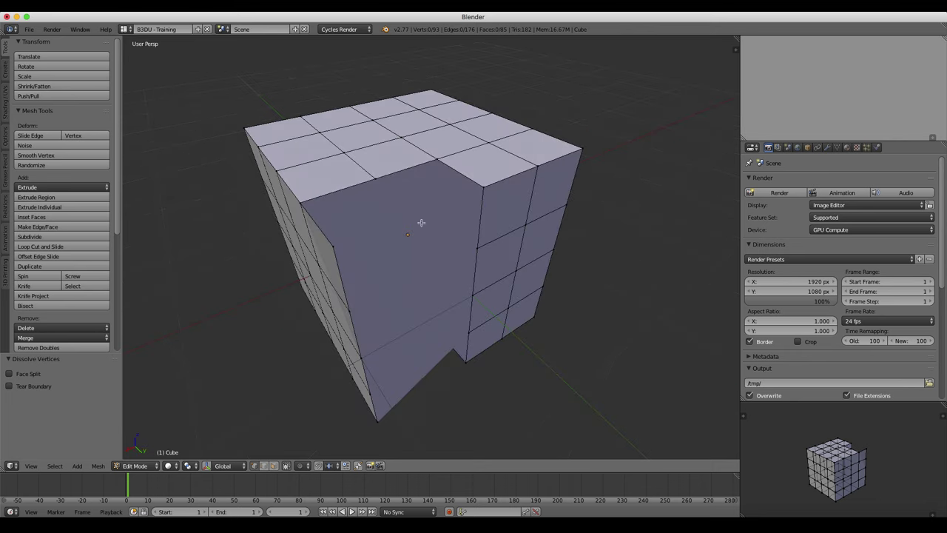
Undo the vertex dissolve and deselect the line's top and bottom vertices, keeping only the three middle ones selected
key(super+z)
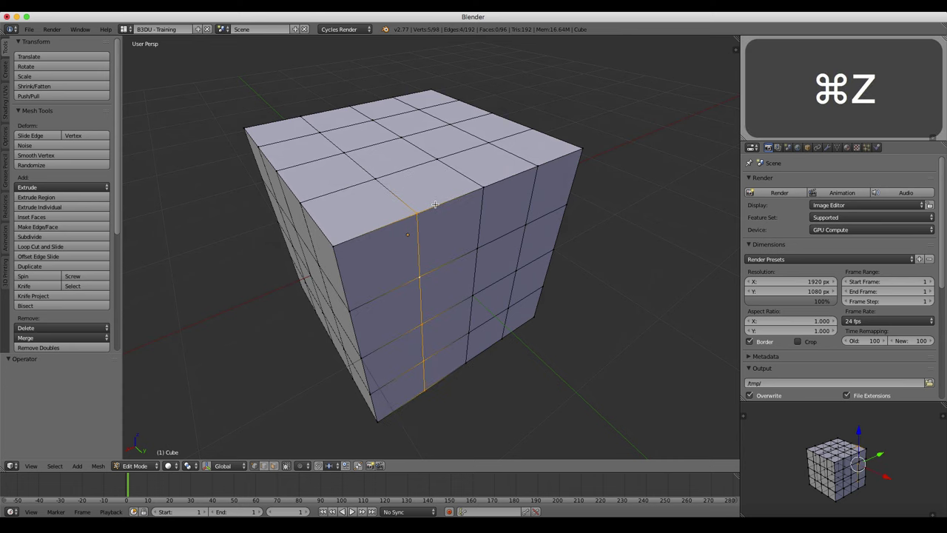
middle_drag(432, 237, 417, 226)
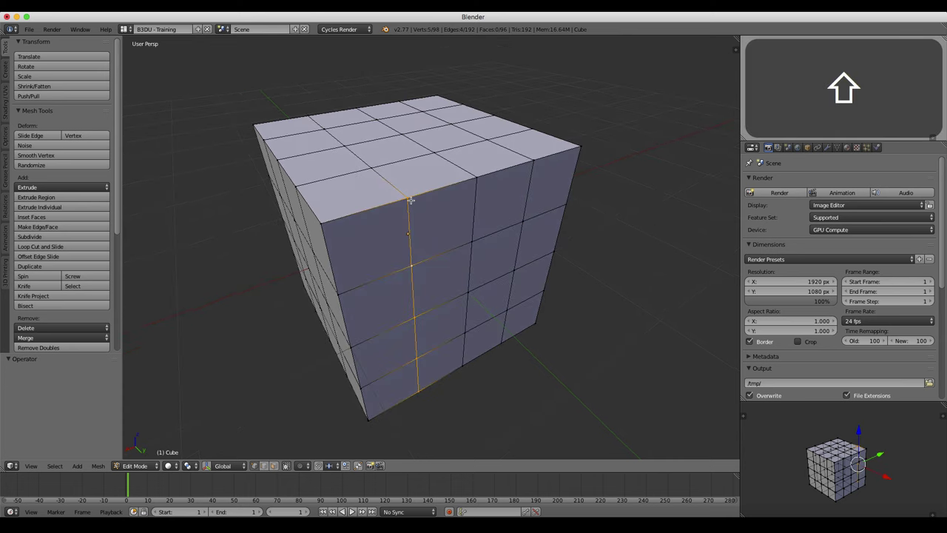
middle_drag(423, 298, 429, 281)
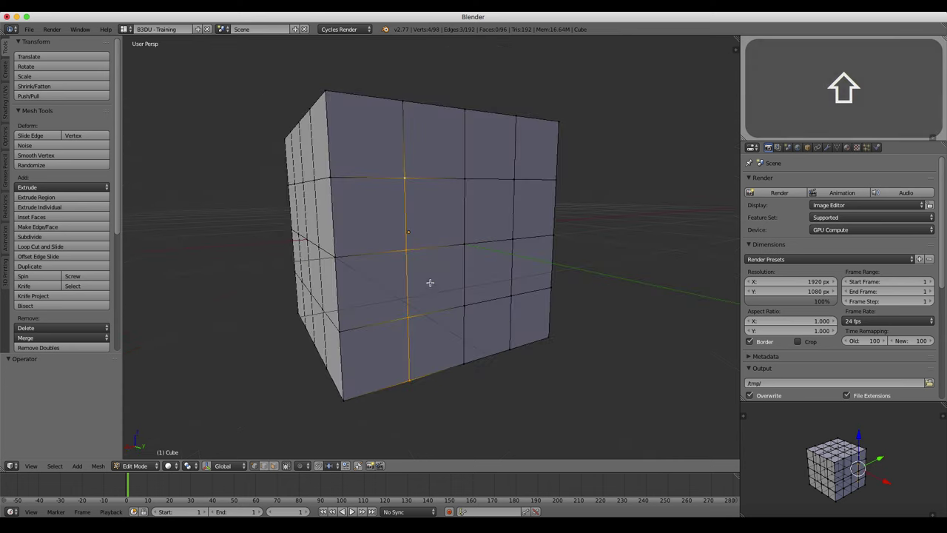
shift+right_click(411, 376)
shift+right_click(410, 377)
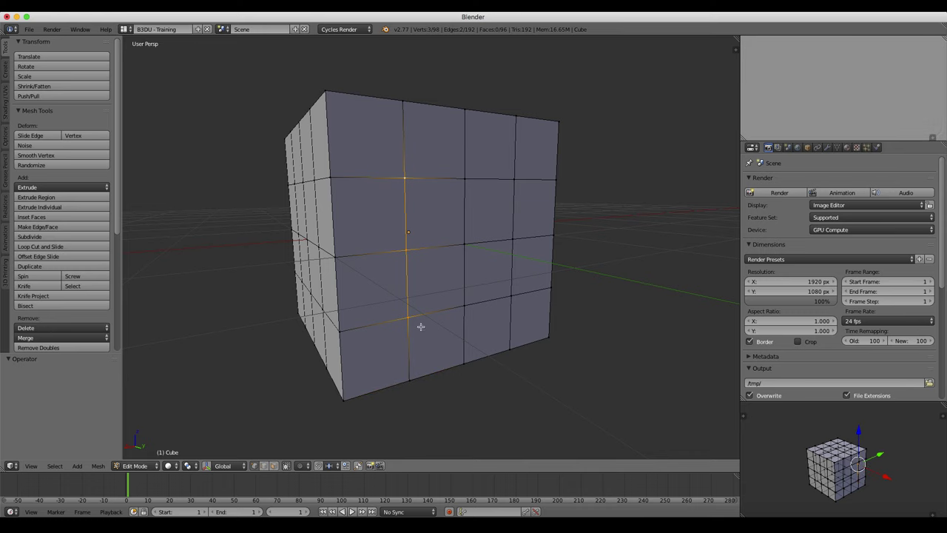
Merge the faces around the three selected middle vertices with Dissolve Vertices
key(x)
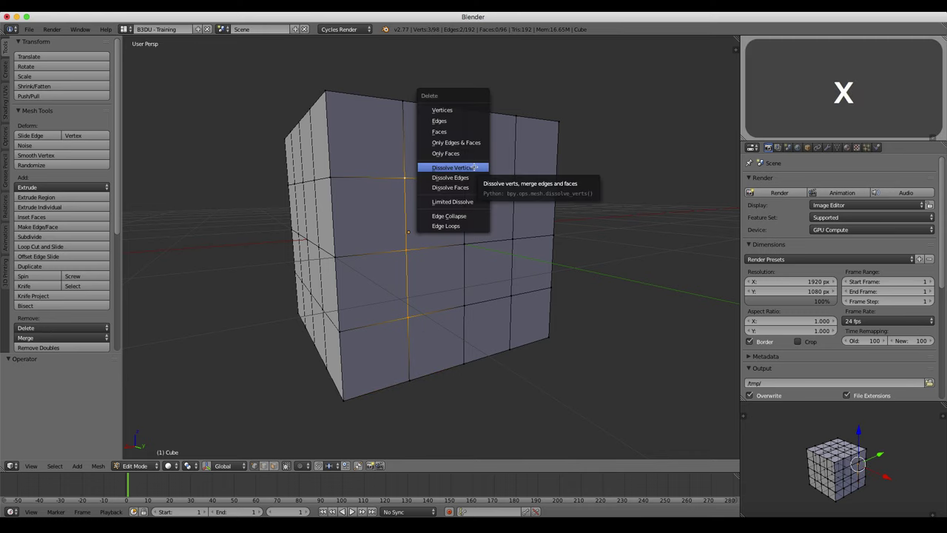
click(474, 168)
middle_drag(449, 191, 461, 214)
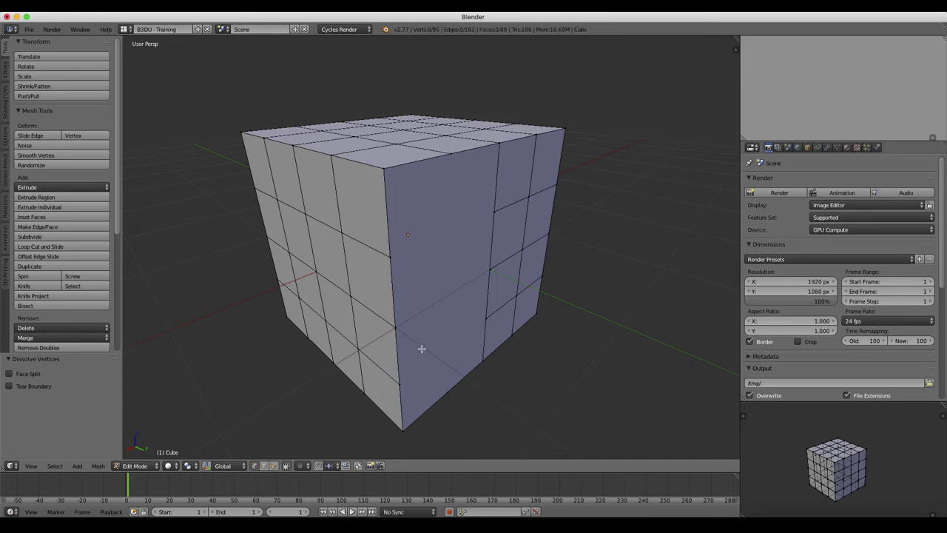
Connect the corner edge's lowest inner vertex to the bottom rim vertex, and its middle vertex to the inner line's lowest inner vertex
right_click(400, 385)
shift+right_click(446, 392)
key(shift+j)
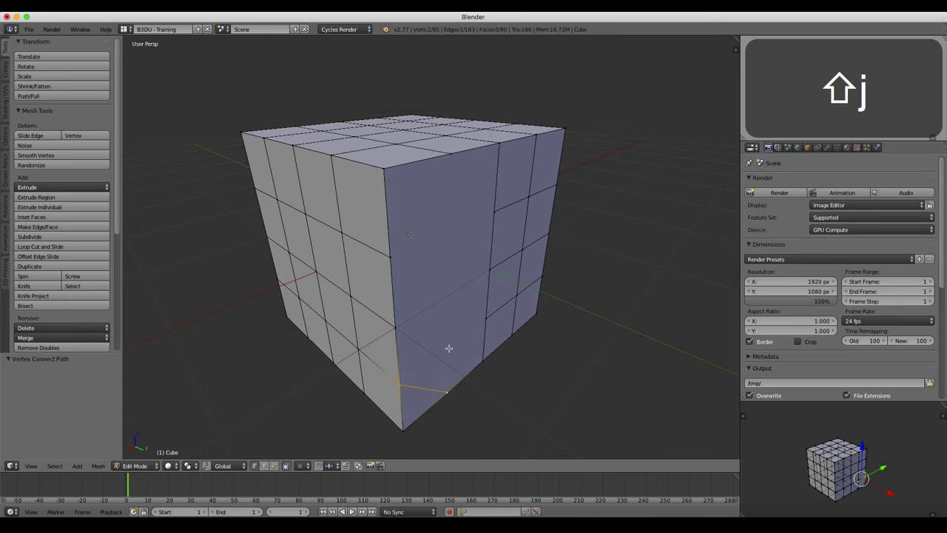
right_click(397, 322)
shift+right_click(473, 320)
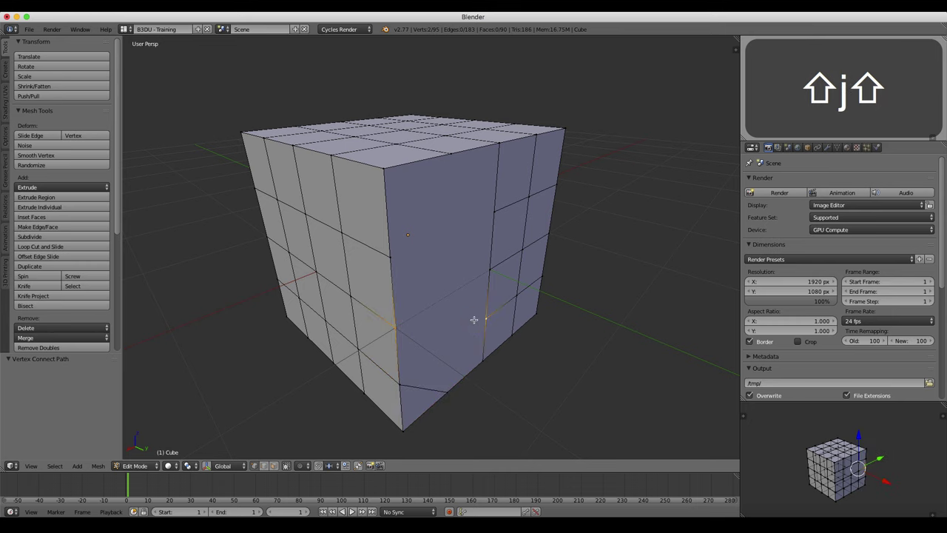
key(shift+j)
Connect the corner edge's upper inner vertex to the inner line's middle vertex, and its upper vertex to the top rim vertex, then deselect everything
right_click(387, 257)
shift+right_click(490, 273)
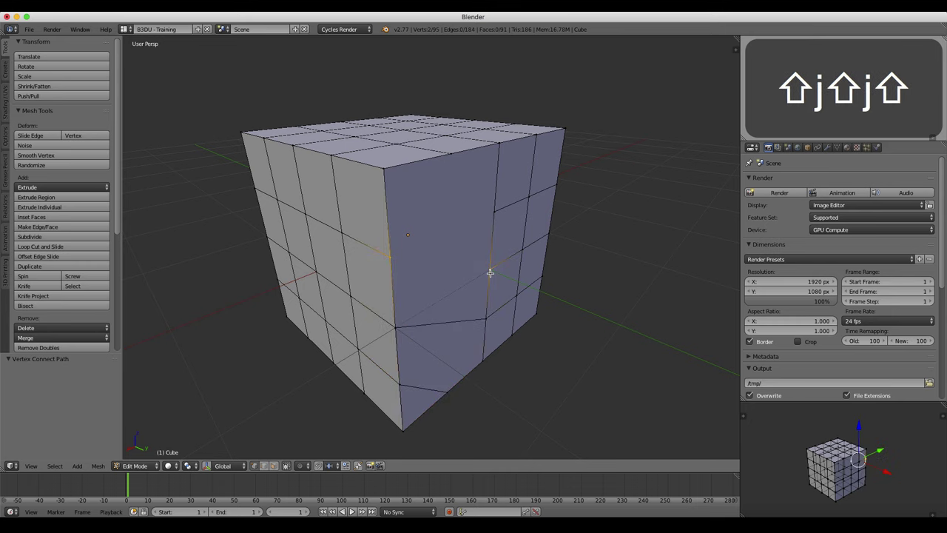
key(shift+j)
middle_drag(444, 281, 417, 271)
right_click(433, 227)
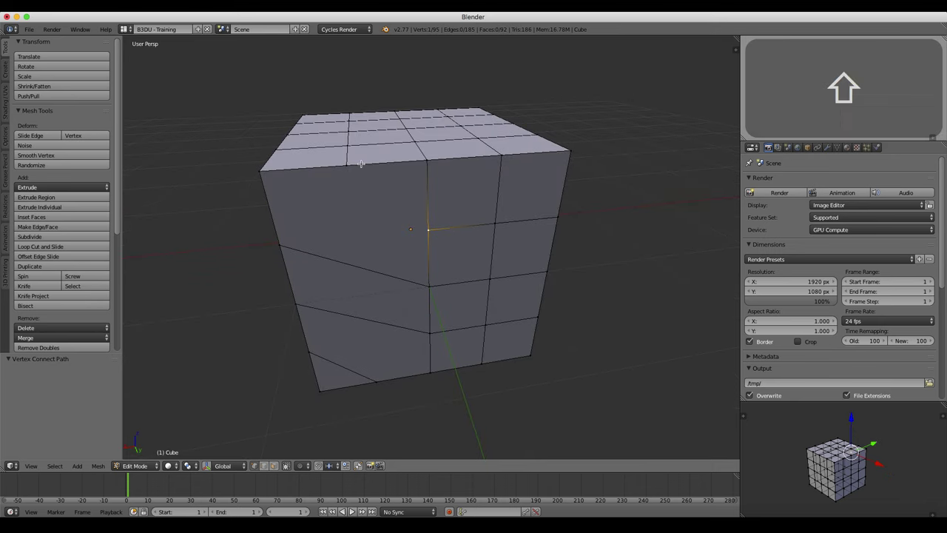
shift+right_click(355, 171)
key(a)
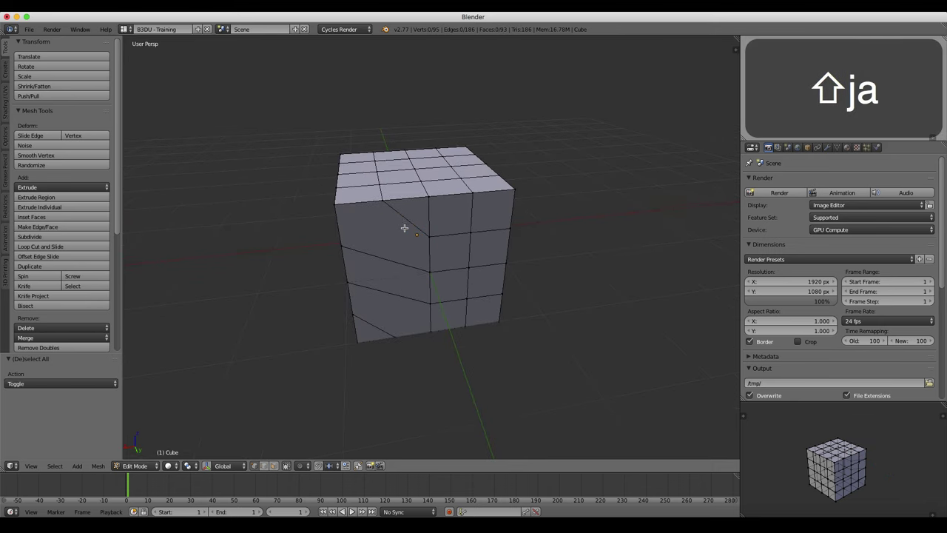
Switch to face select mode and select the faces formed by the new edges one at a time, ending on the upper five-sided face
middle_drag(401, 227, 432, 245)
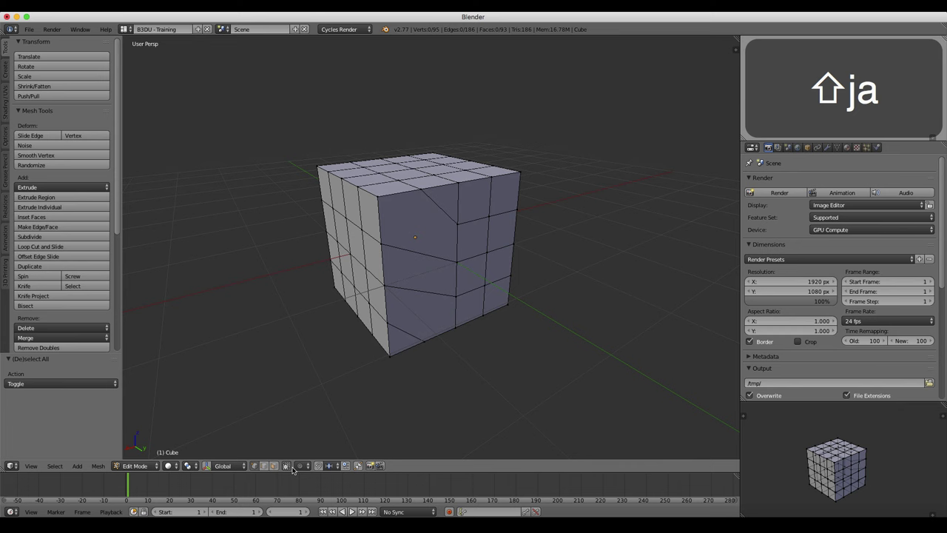
click(274, 466)
scroll(444, 260, up, 6)
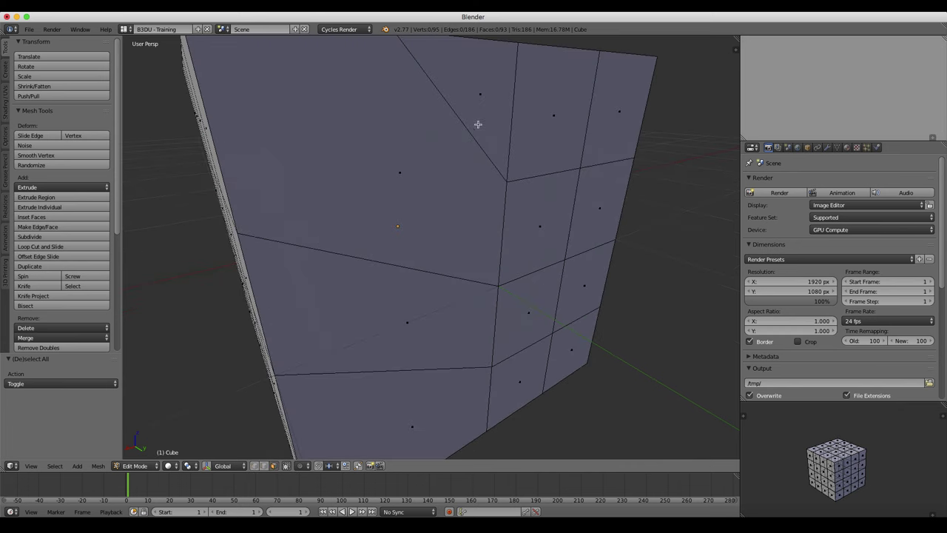
click(478, 124)
click(429, 176)
scroll(418, 237, down, 6)
click(421, 270)
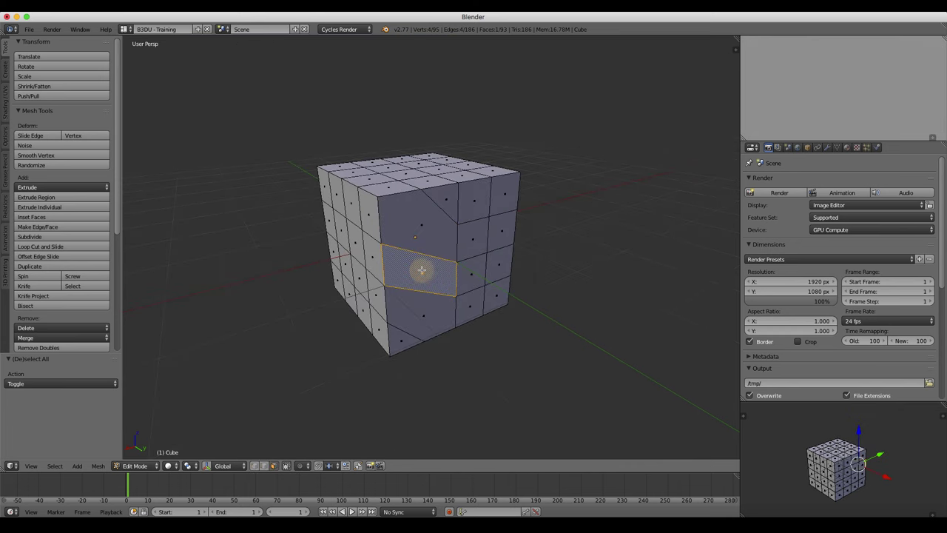
click(420, 322)
click(403, 342)
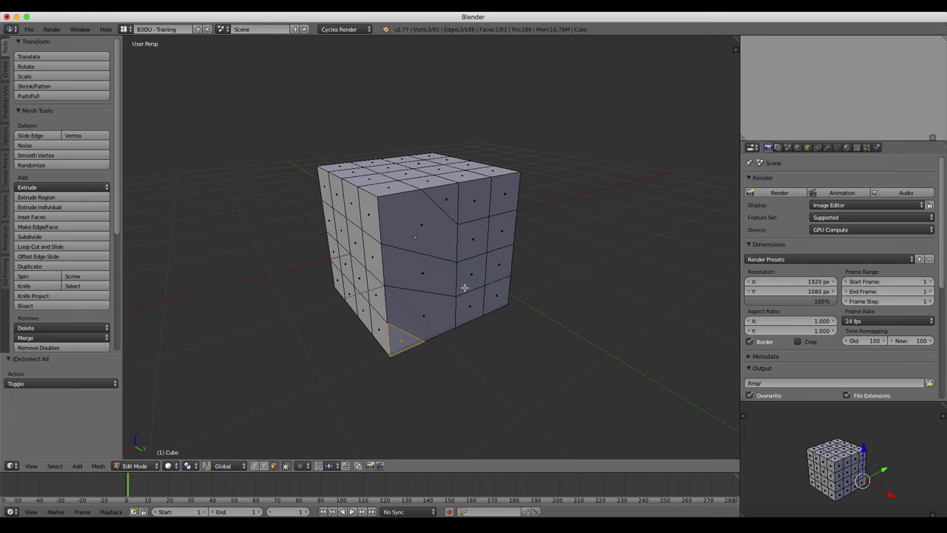
scroll(436, 234, up, 1)
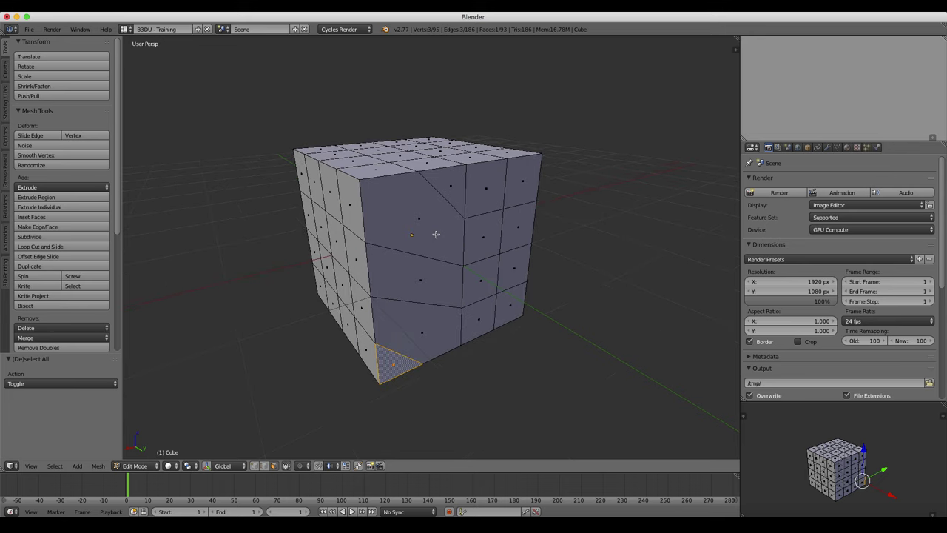
scroll(436, 234, up, 1)
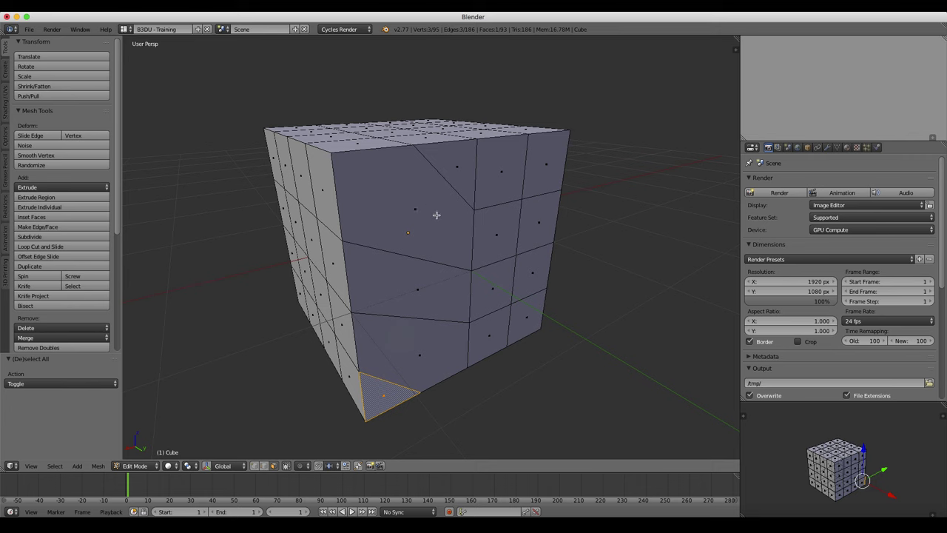
right_click(460, 163)
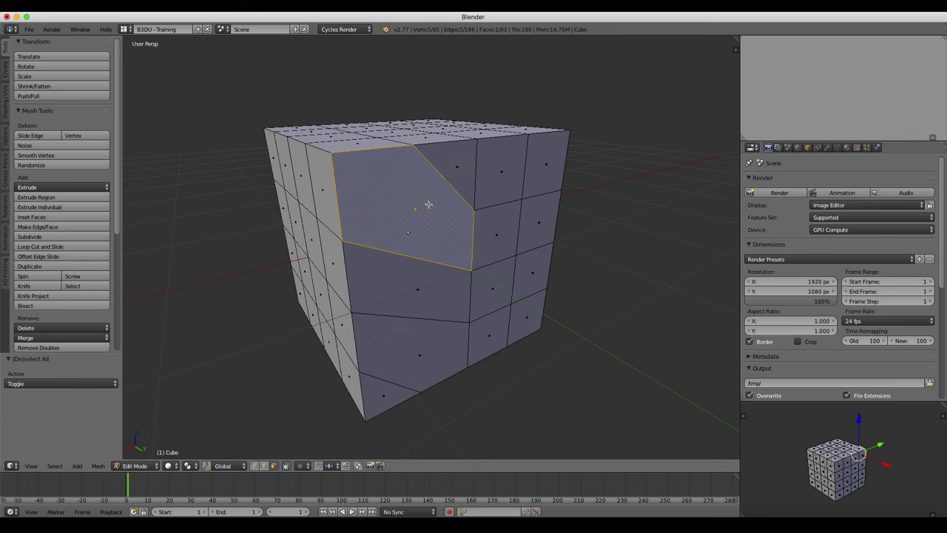
Deselect everything, switch to vertex select mode and try Dissolve Edges on one inner vertex of the modified side face
middle_drag(446, 229, 462, 218)
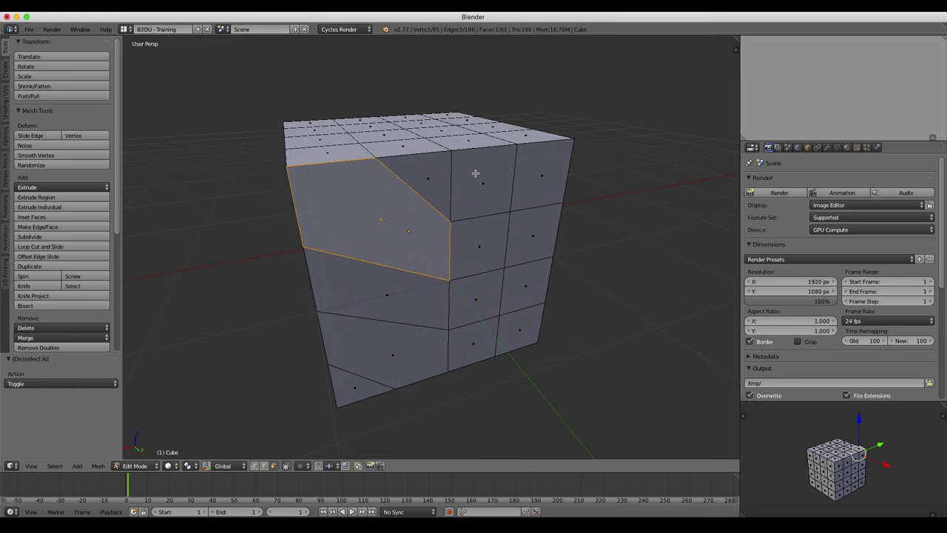
key(a)
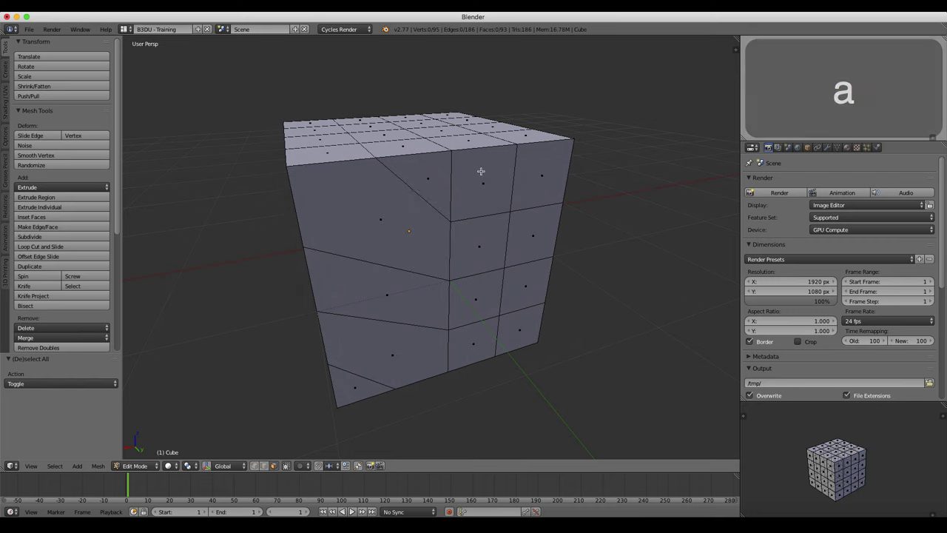
key(ctrl+Tab)
click(425, 204)
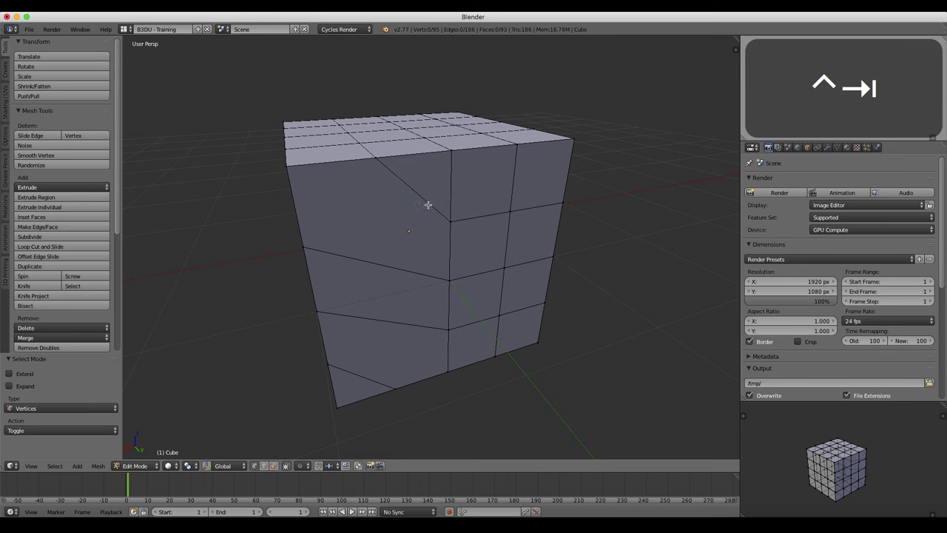
mouse_move(427, 205)
middle_down()
mouse_move(442, 215)
mouse_move(431, 215)
middle_up()
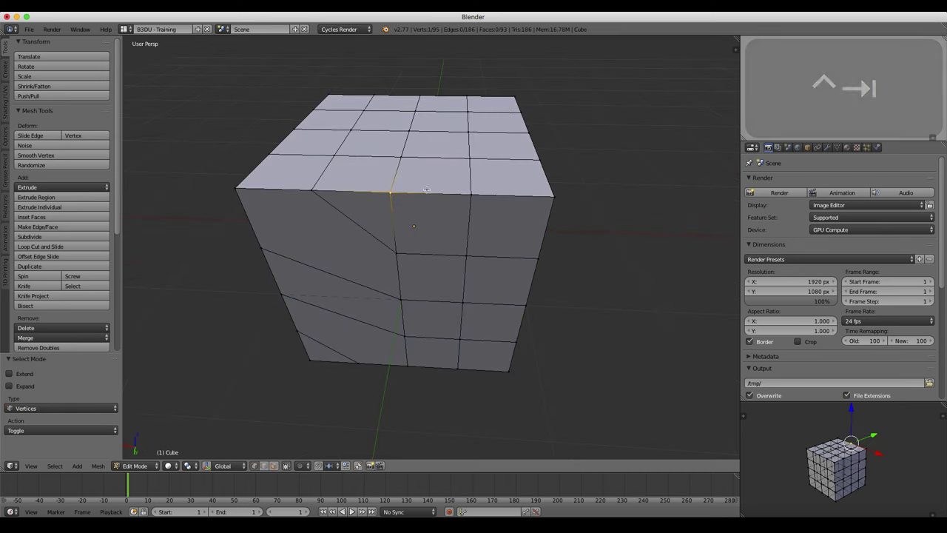
shift+right_click(464, 253)
key(shift+x)
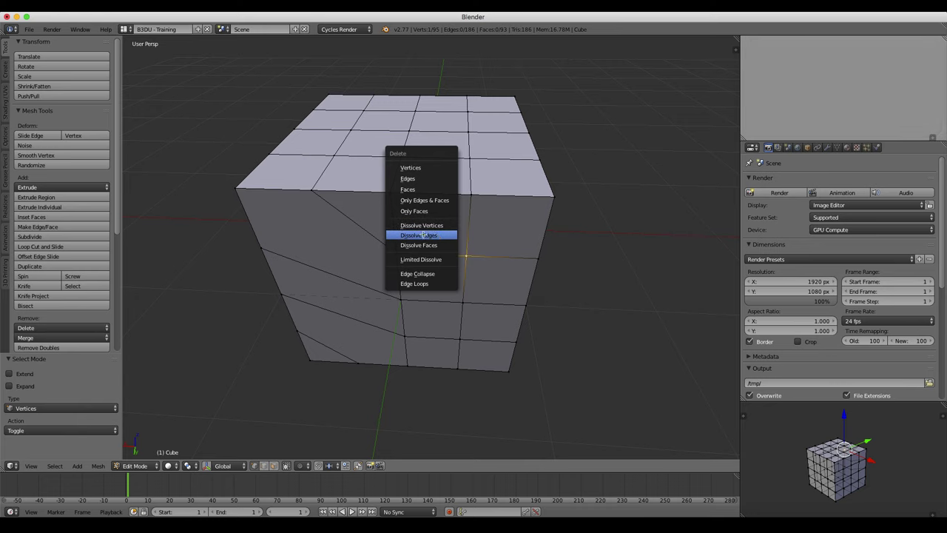
click(421, 234)
In edge select mode, remove the two middle edges of the inner vertical line beside the undamaged corner with Dissolve Edges
key(ctrl+Tab)
click(370, 263)
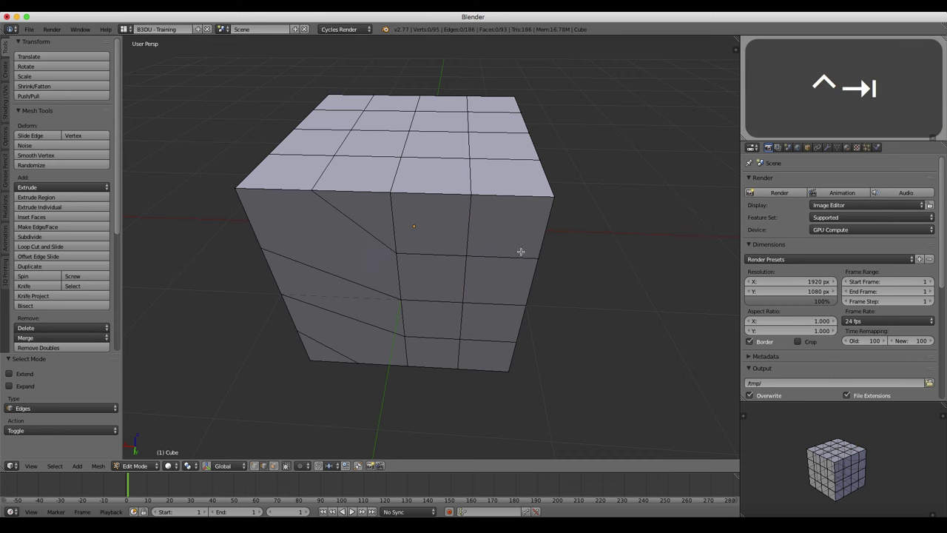
middle_drag(521, 251, 431, 262)
right_click(432, 262)
shift+right_click(430, 314)
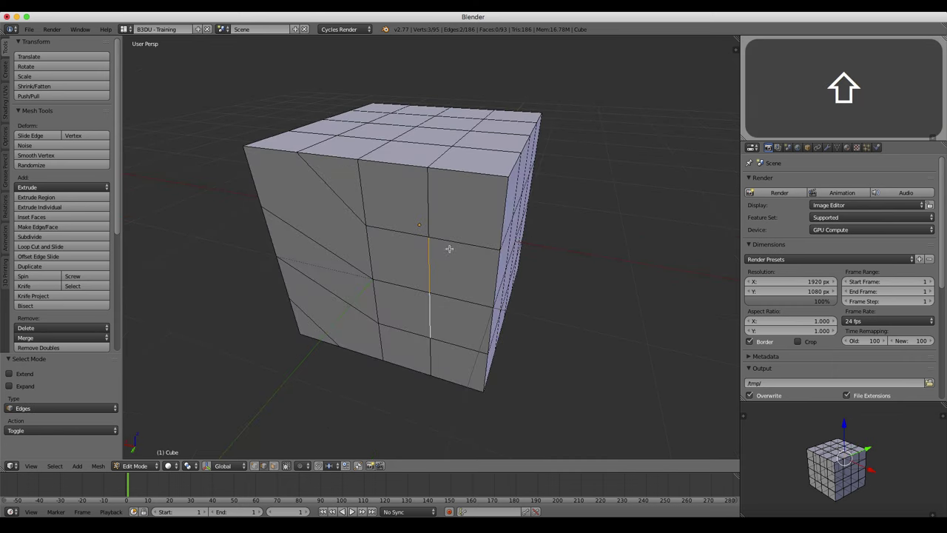
key(x)
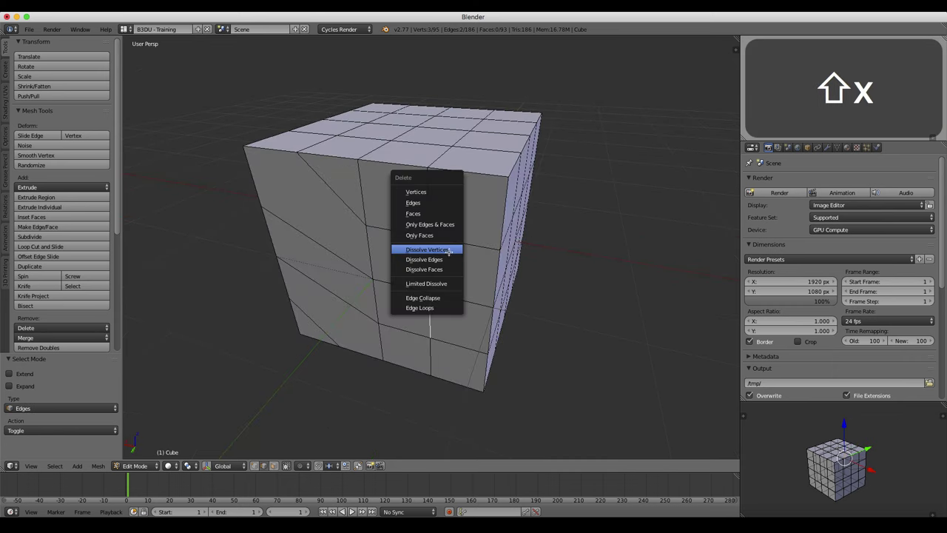
click(447, 259)
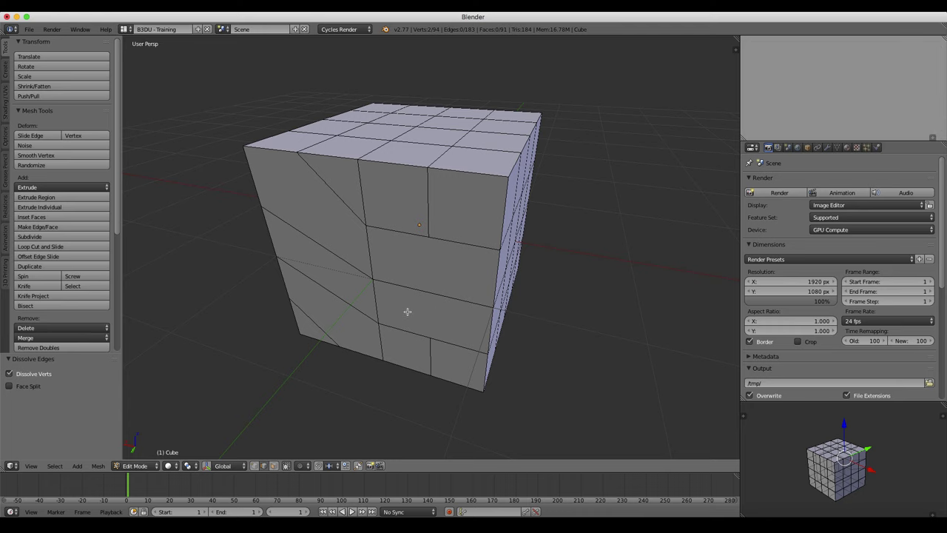
middle_drag(407, 312, 420, 282)
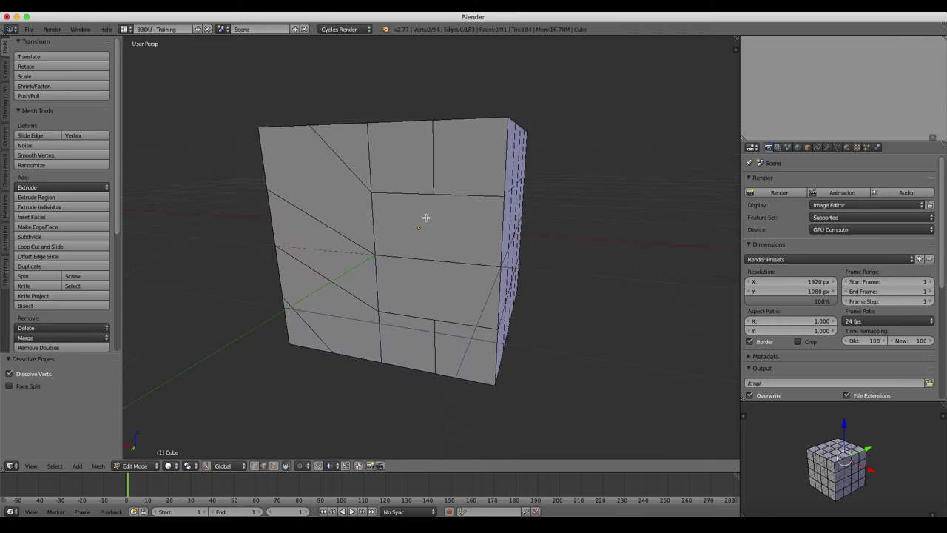
Switch to face select mode, select the two merged faces and a neighbouring square face one at a time, then deselect everything
key(ctrl+Tab)
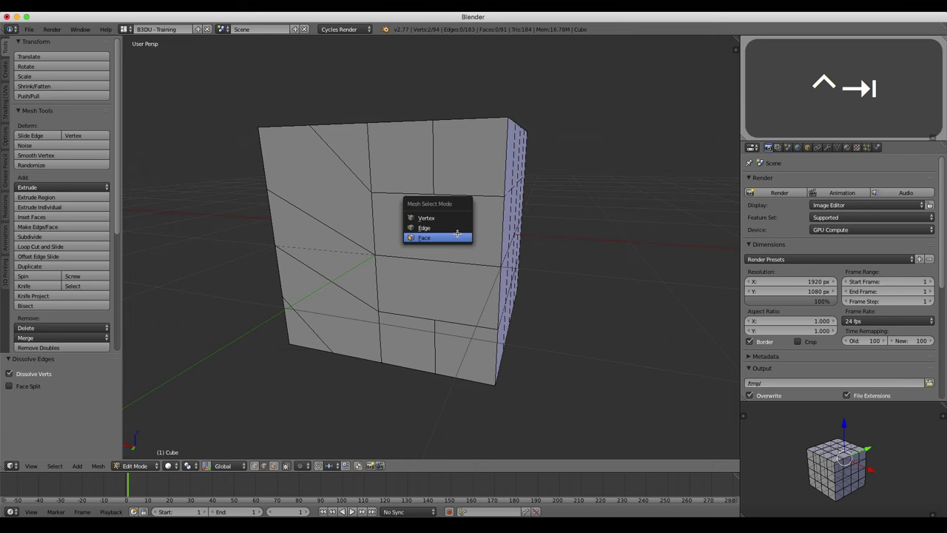
click(444, 239)
right_click(419, 227)
right_click(426, 274)
middle_drag(425, 274, 401, 235)
scroll(442, 231, up, 3)
scroll(390, 169, down, 5)
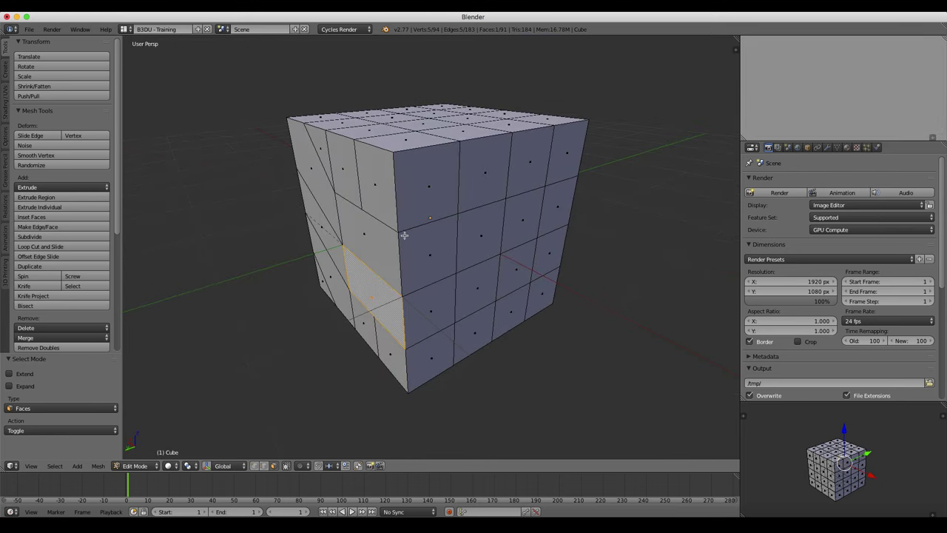
right_click(432, 241)
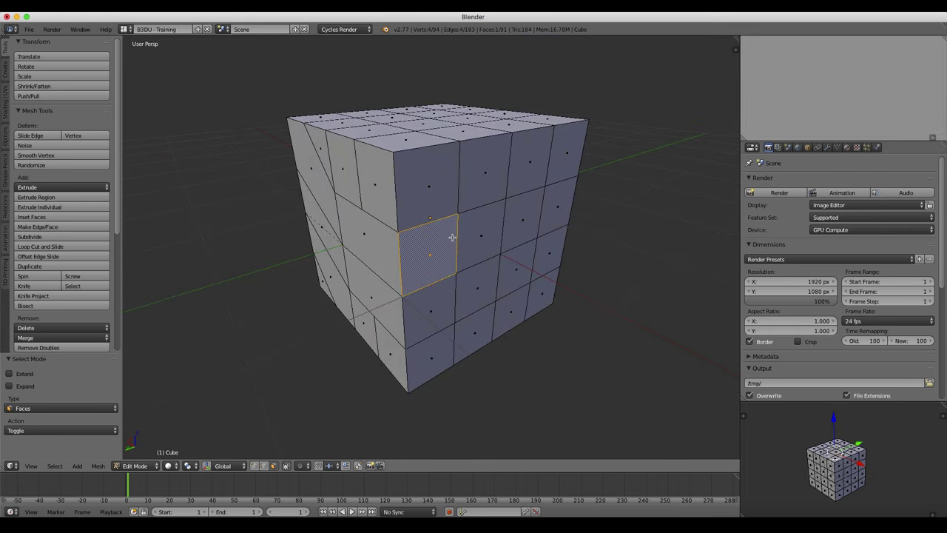
middle_drag(429, 193, 472, 224)
key(a)
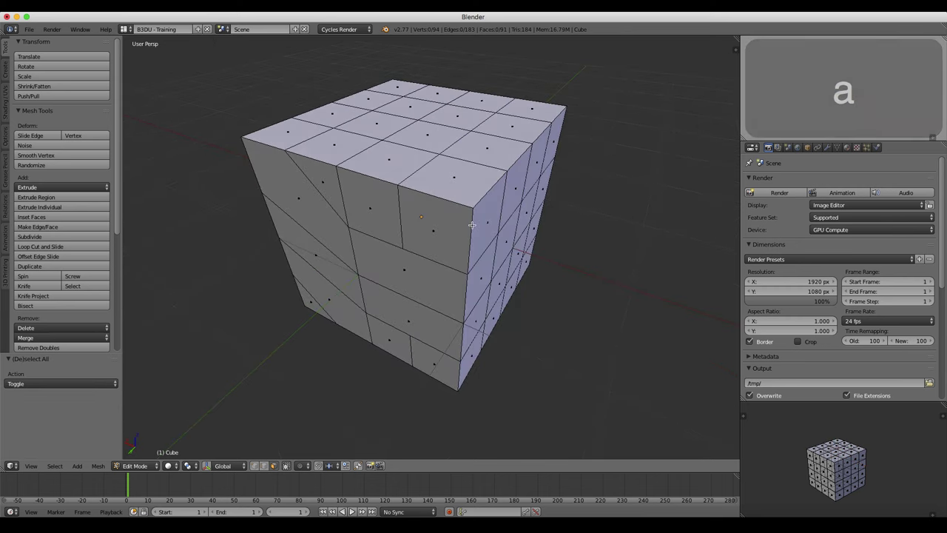
Switch to edge select mode and select the top-face edge that runs inward from the rim beside the corner
key(ctrl+Tab)
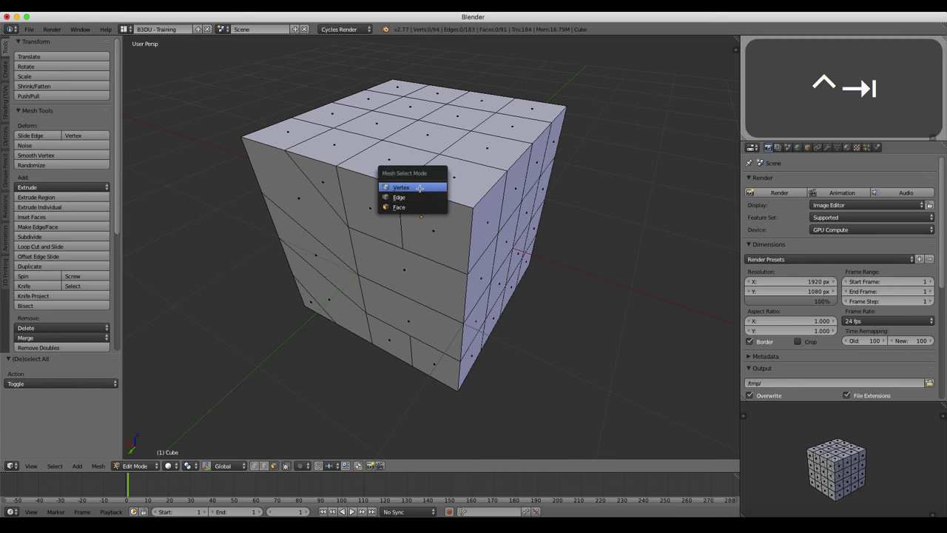
click(416, 197)
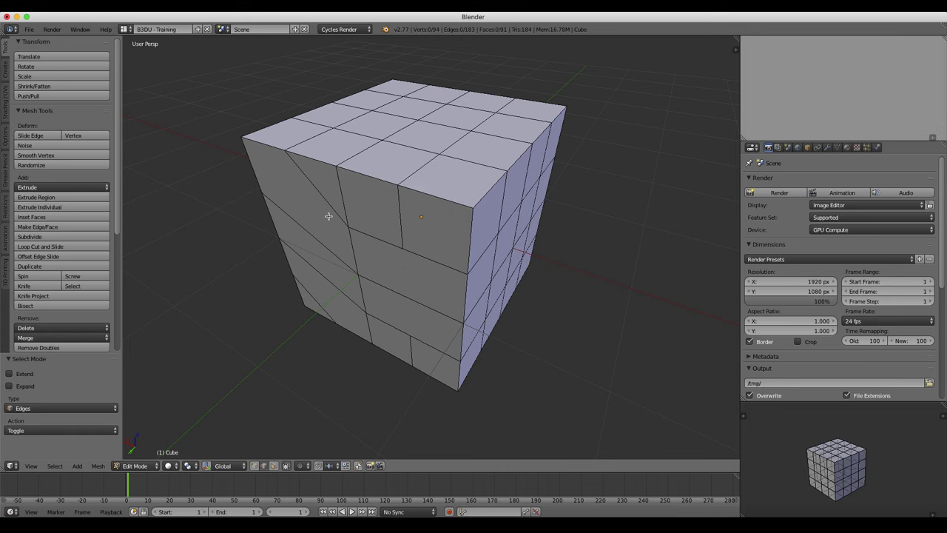
middle_drag(328, 215, 417, 198)
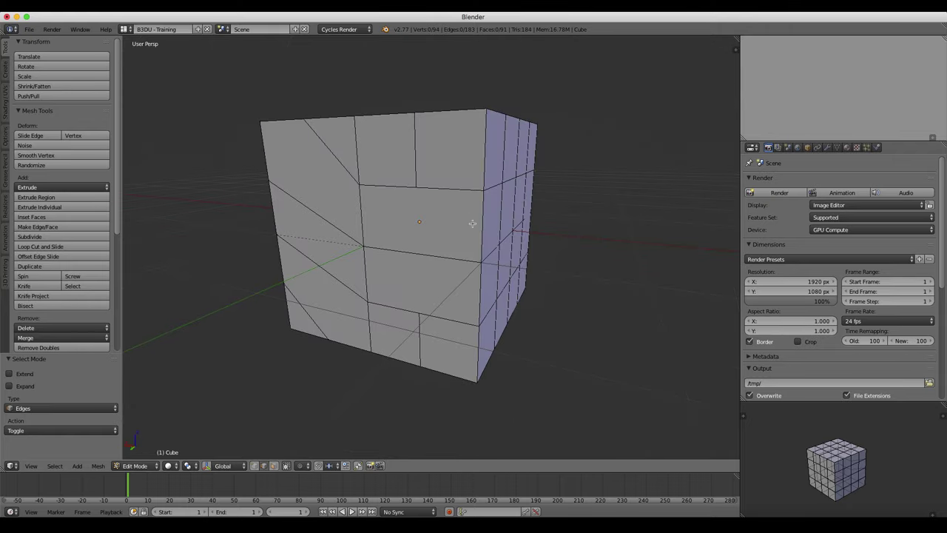
middle_drag(472, 223, 454, 227)
middle_drag(426, 152, 429, 199)
right_click(413, 178)
scroll(432, 177, up, 5)
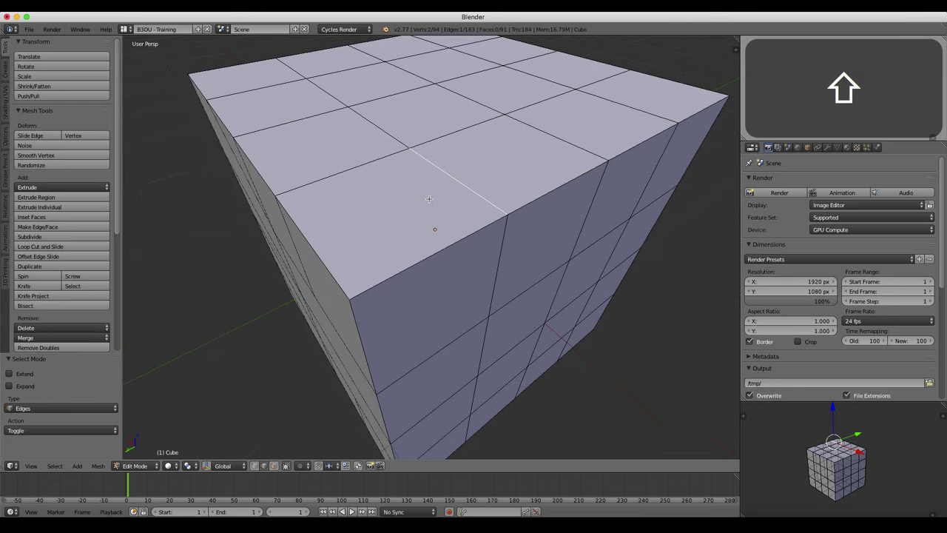
Delete the selected top edge with the Edges option, inspect the opening, then undo the deletion
key(x)
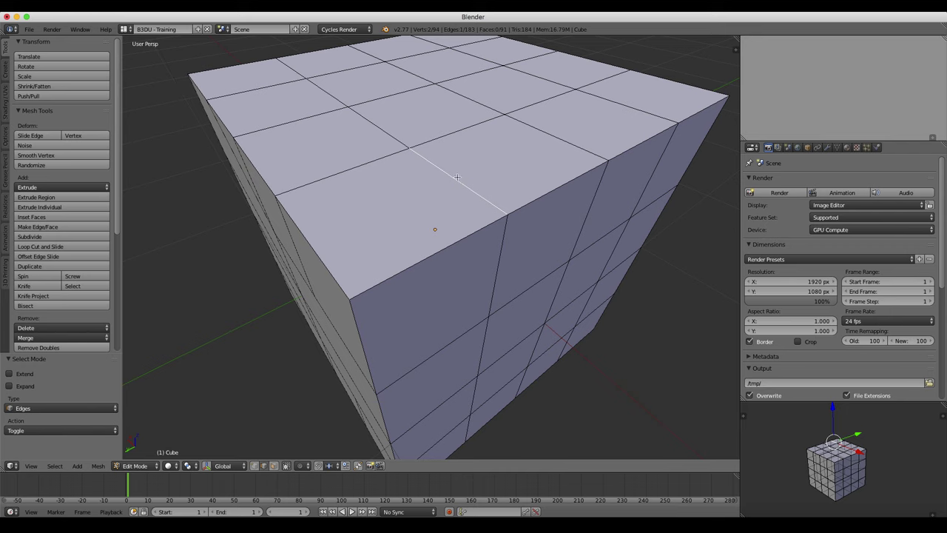
key(x)
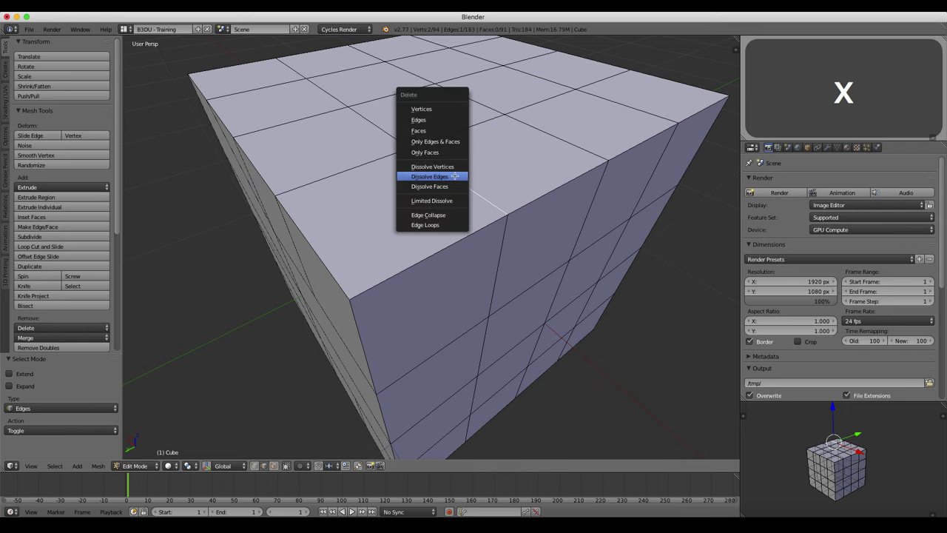
click(441, 121)
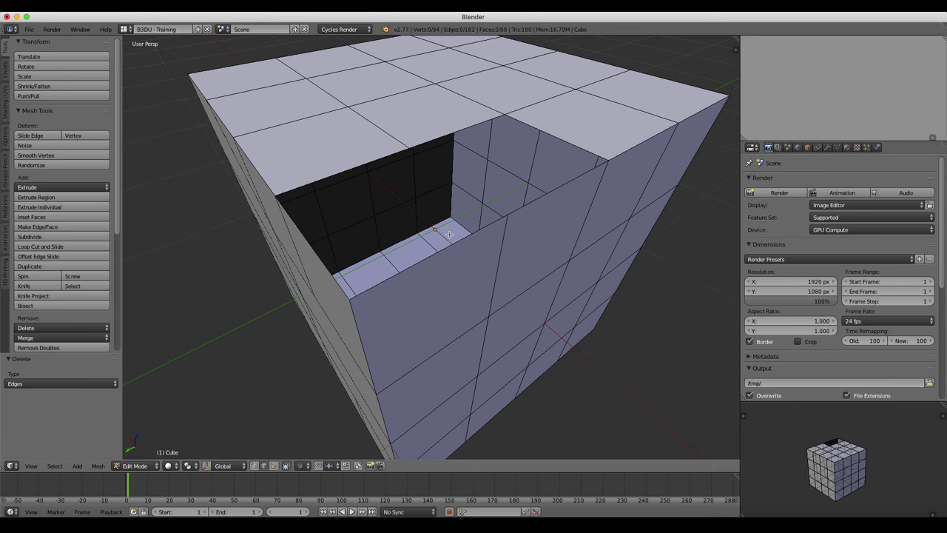
middle_drag(449, 233, 460, 237)
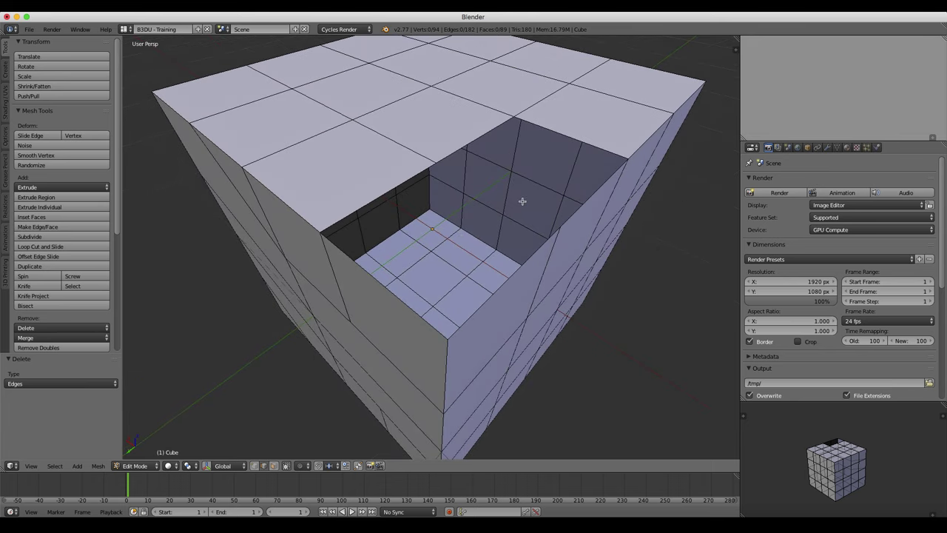
key(super+z)
Collapse the selected top edge with Edge Collapse, inspect the distorted corner area, then undo the collapse
key(x)
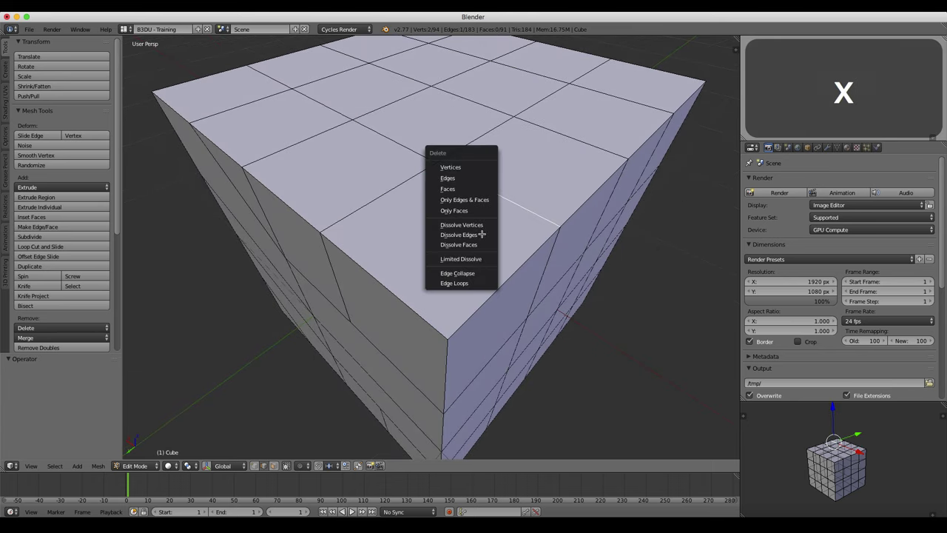
click(457, 273)
middle_drag(514, 239, 455, 222)
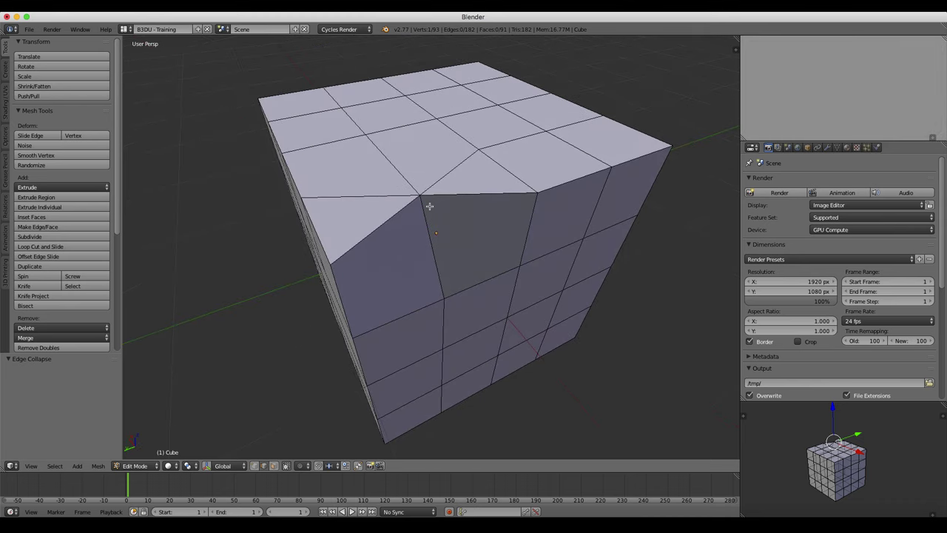
mouse_move(421, 196)
middle_down()
mouse_move(421, 214)
mouse_move(459, 210)
mouse_move(432, 204)
middle_up()
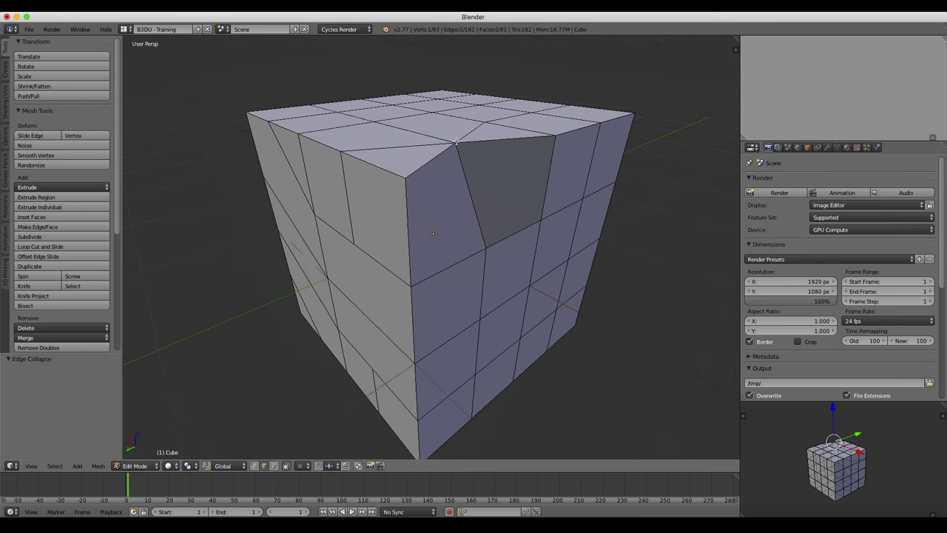
middle_drag(456, 141, 449, 161)
key(super+z)
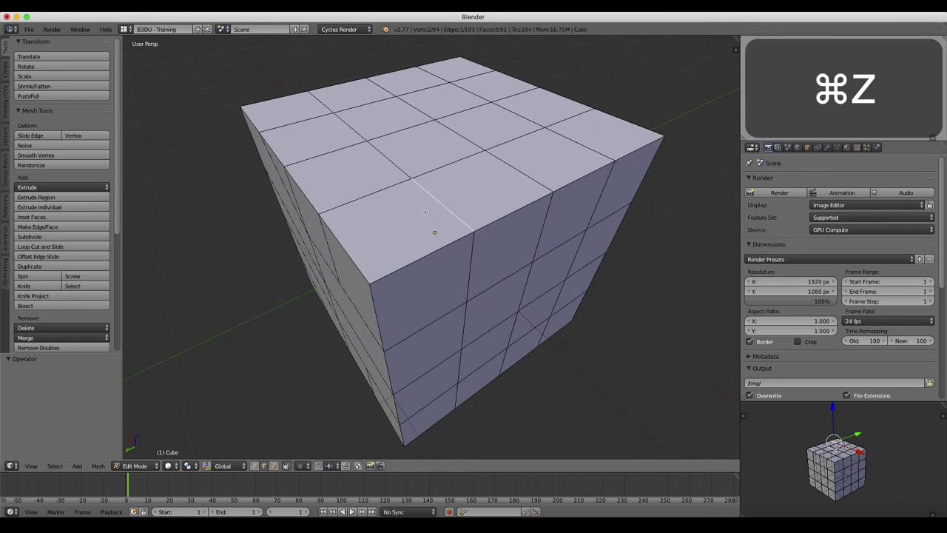
mouse_move(420, 223)
middle_down()
mouse_move(438, 226)
mouse_move(412, 218)
middle_up()
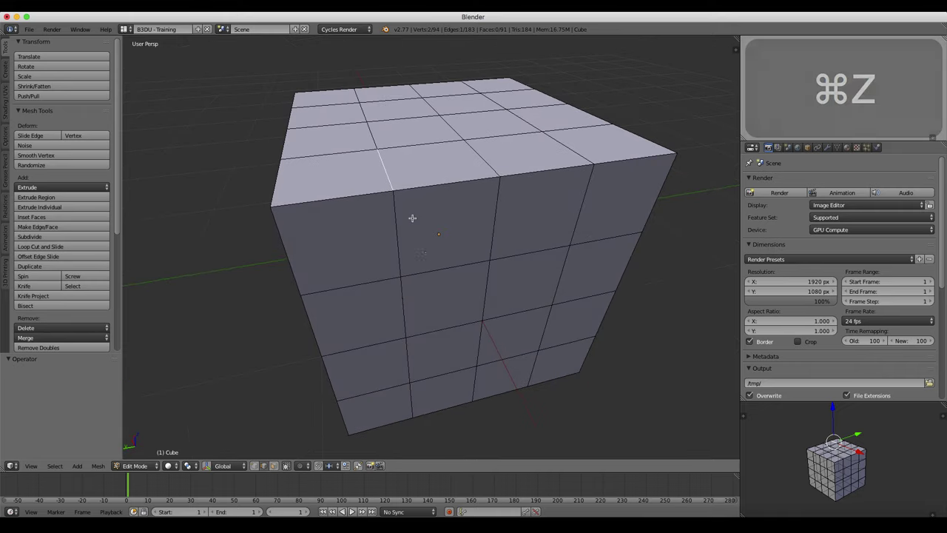
right_click(435, 184)
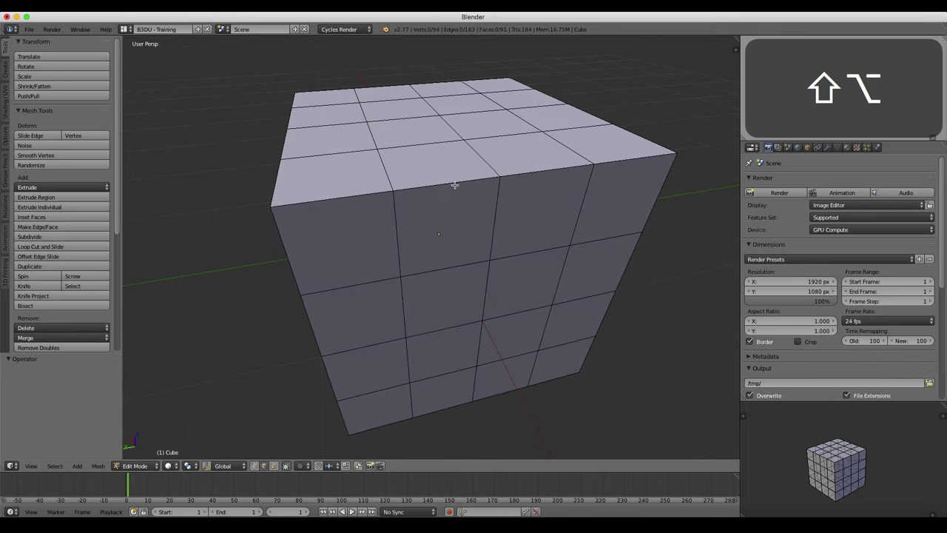
alt+shift+right_click(481, 180)
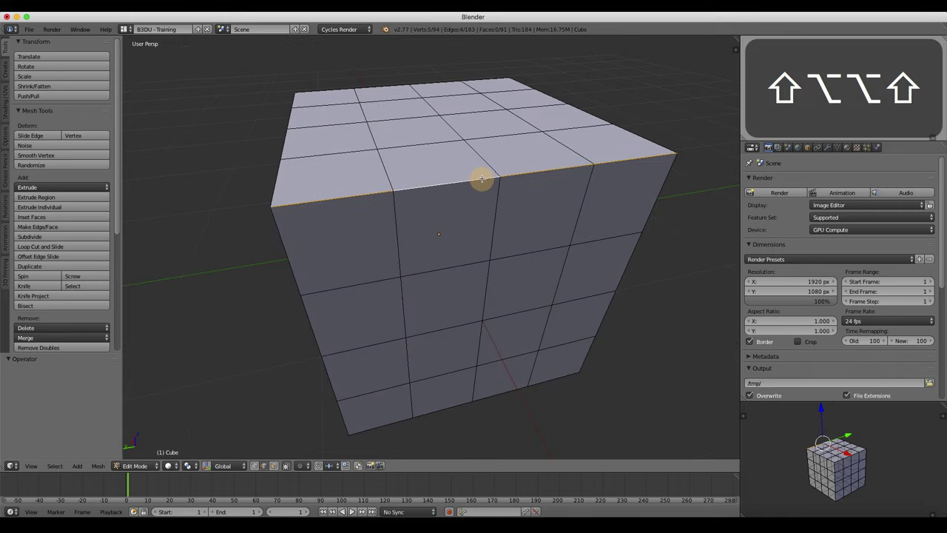
middle_drag(474, 197, 439, 252)
key(a)
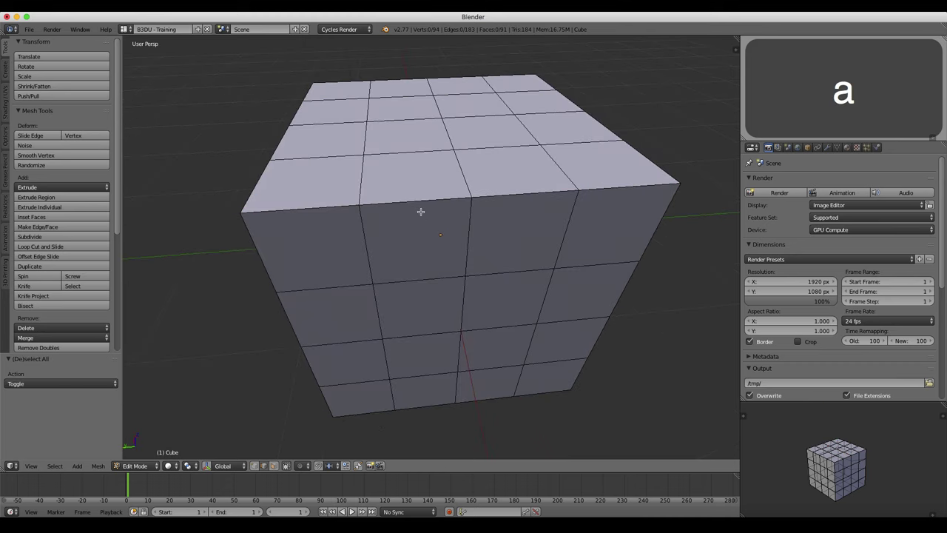
Switch to face select mode, select face loops running over the cube's top and side, try removing them, then undo the removal
key(ctrl+Tab)
click(420, 208)
alt+shift+right_click(419, 208)
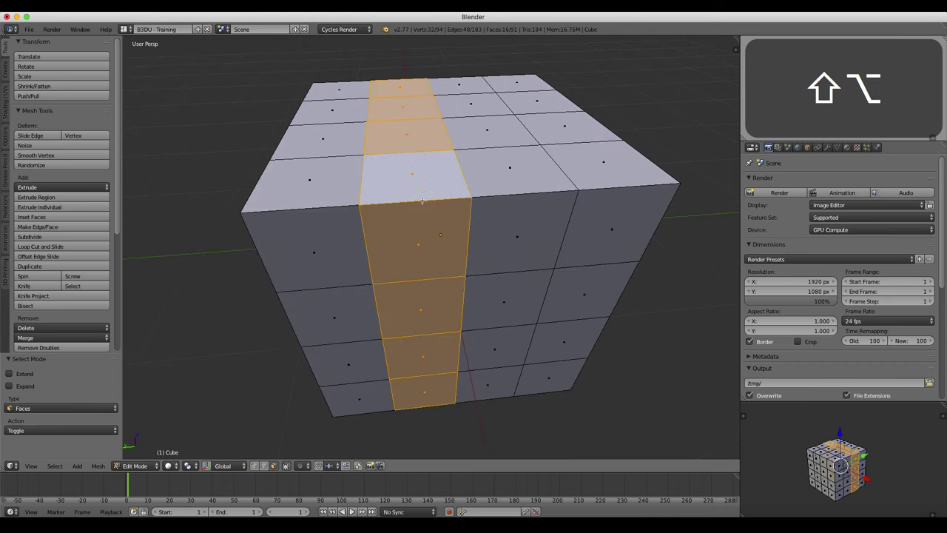
alt+shift+right_click(487, 195)
middle_drag(485, 239, 437, 243)
key(x)
click(473, 235)
key(super+z)
Clear the selection and select the face loop running over the top and down the side through the second column
key(a)
scroll(437, 243, up, 5)
alt+shift+right_click(427, 230)
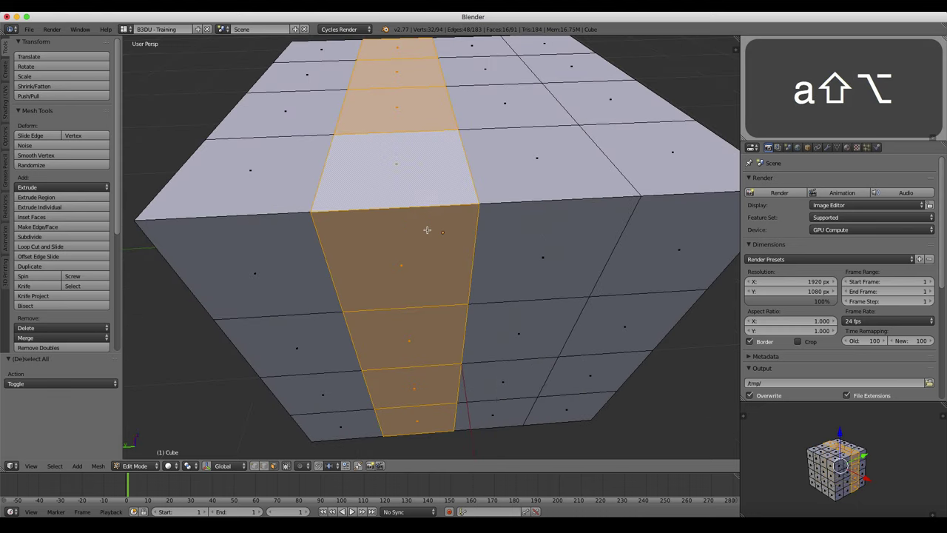
scroll(429, 228, down, 5)
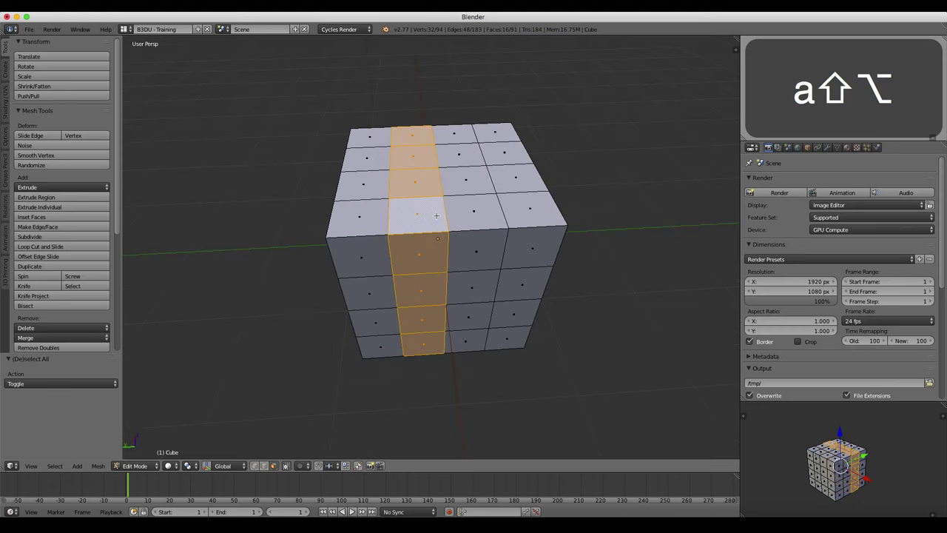
In edge select mode, deselect the two lengthwise loops of the second column and collapse the remaining crosswise edges with Edge Collapse
click(264, 466)
scroll(422, 275, up, 4)
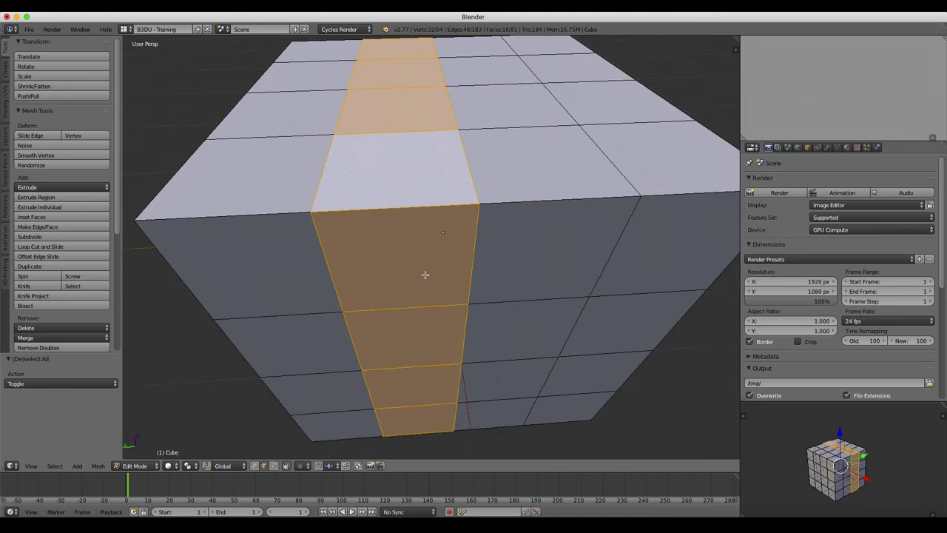
scroll(422, 274, down, 3)
alt+shift+right_click(462, 259)
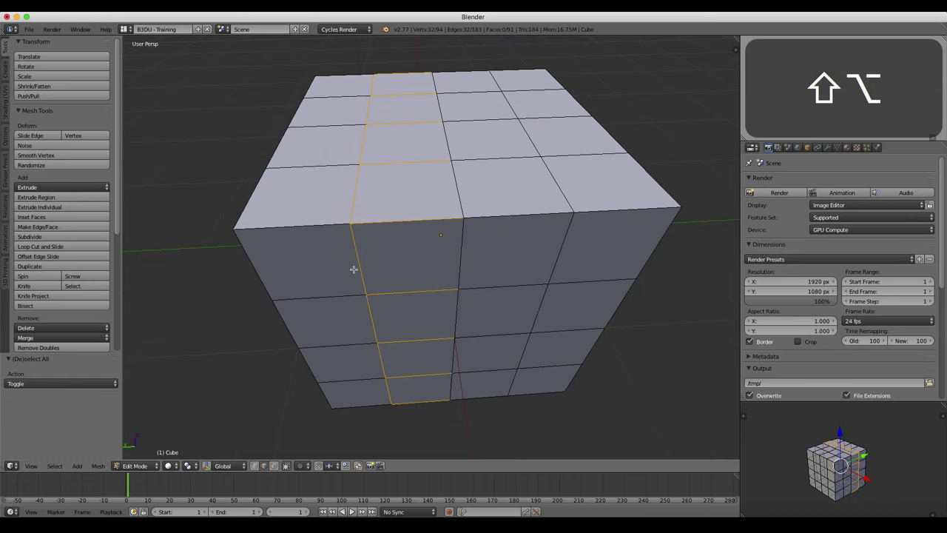
alt+shift+right_click(354, 270)
scroll(408, 245, down, 3)
middle_drag(424, 259, 452, 257)
key(x)
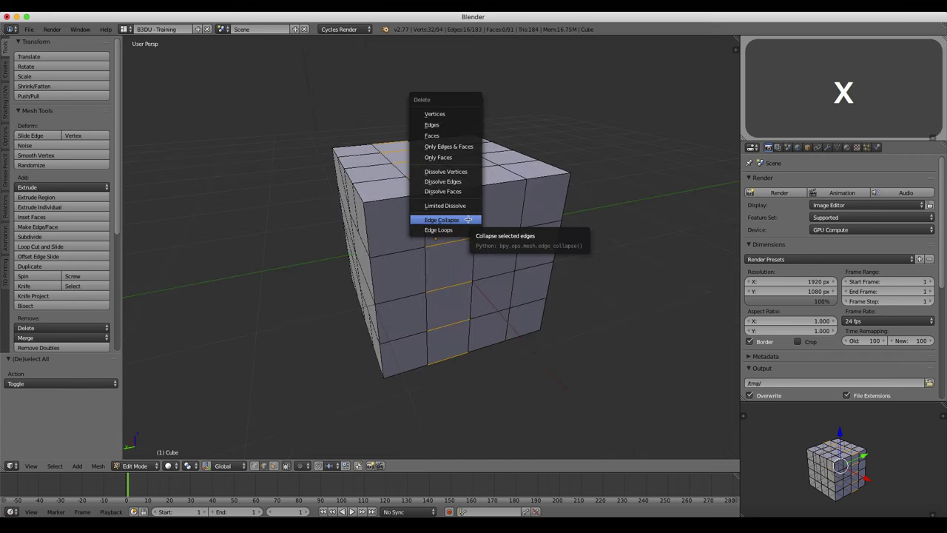
click(467, 217)
middle_drag(495, 232, 469, 247)
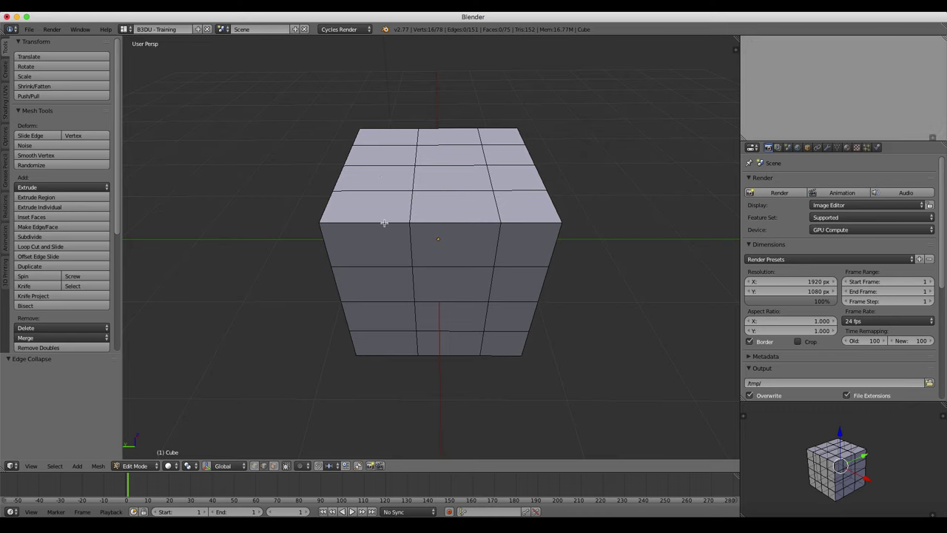
Box-select the edges spanning the cube's middle row in wireframe top orthographic view and collapse them with Edge Collapse
alt+shift+right_click(463, 223)
key(a)
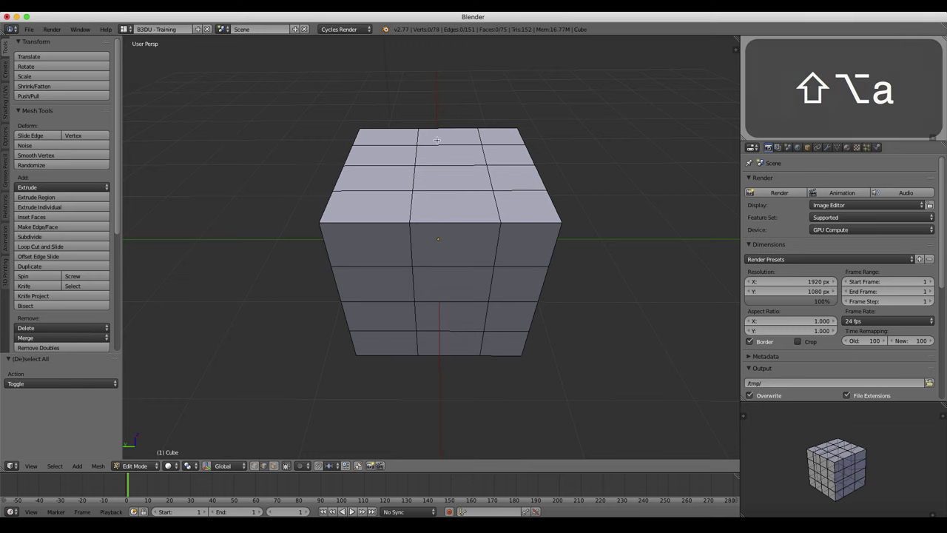
key(KP_7)
key(z)
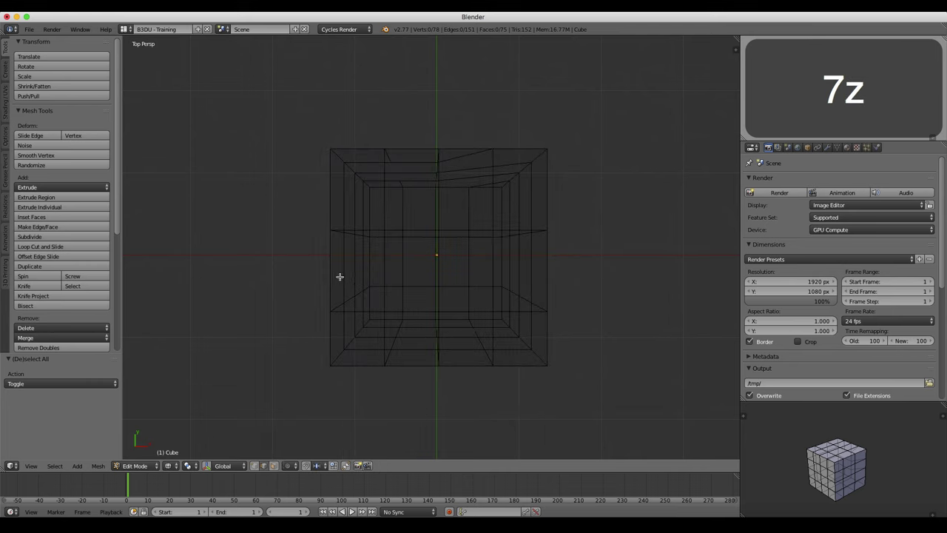
key(KP_5)
key(b)
key(v)
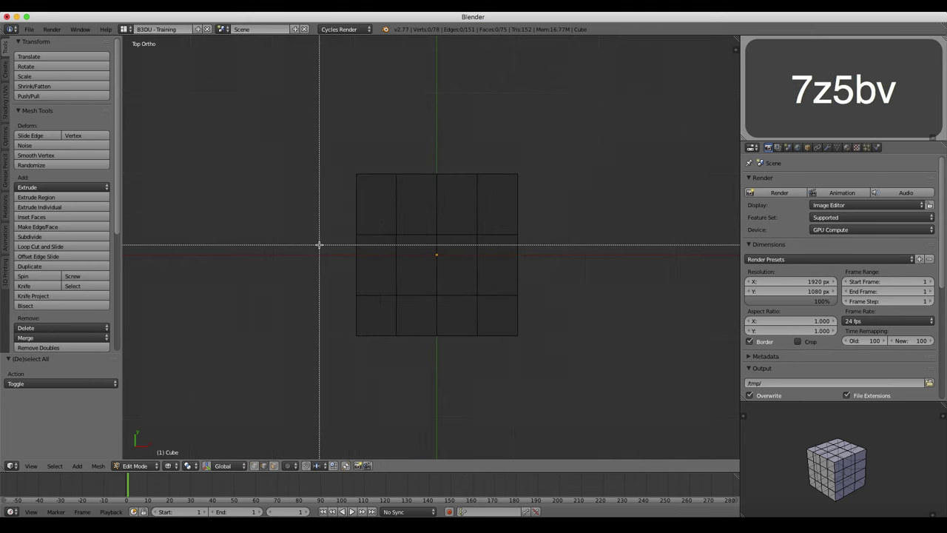
drag(319, 247, 543, 273)
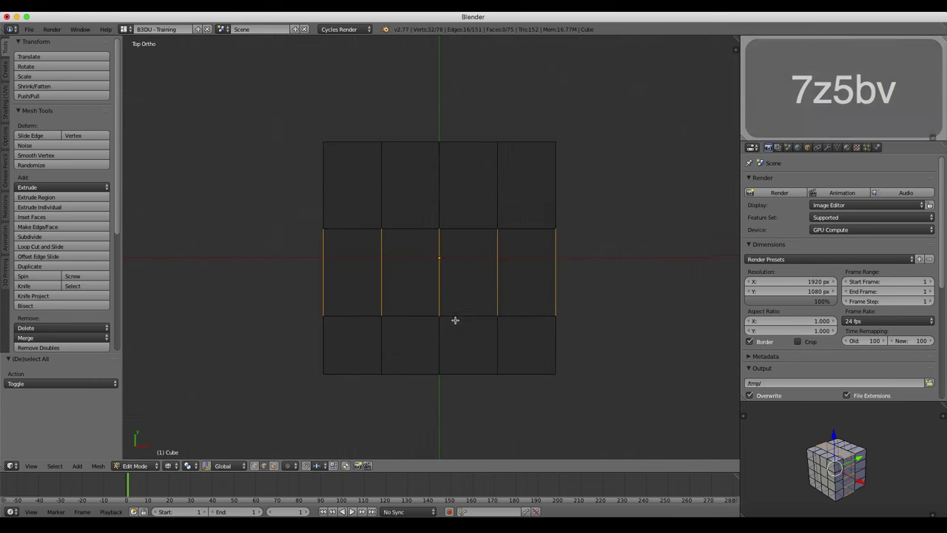
mouse_move(455, 321)
middle_down()
mouse_move(449, 264)
mouse_move(385, 258)
mouse_move(420, 255)
mouse_move(427, 273)
middle_up()
key(z)
key(x)
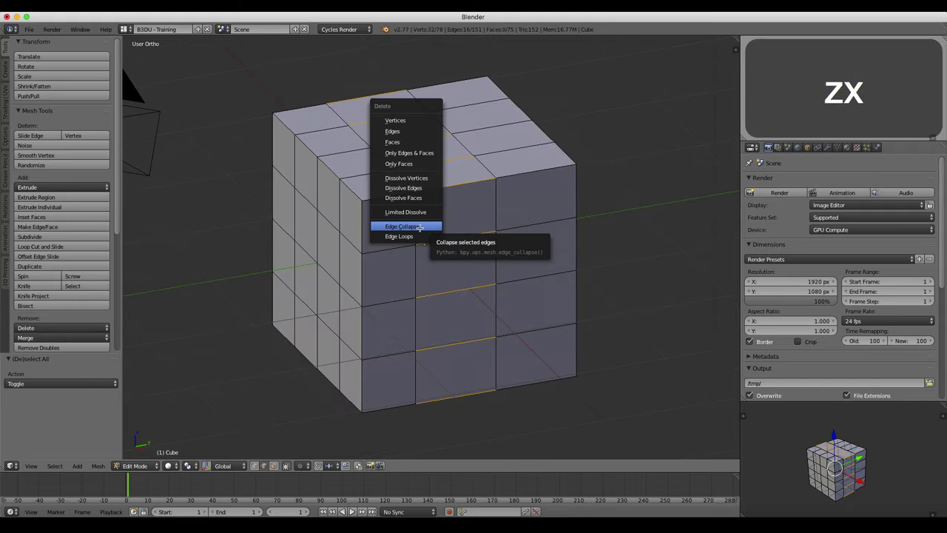
click(423, 229)
middle_drag(478, 249, 449, 259)
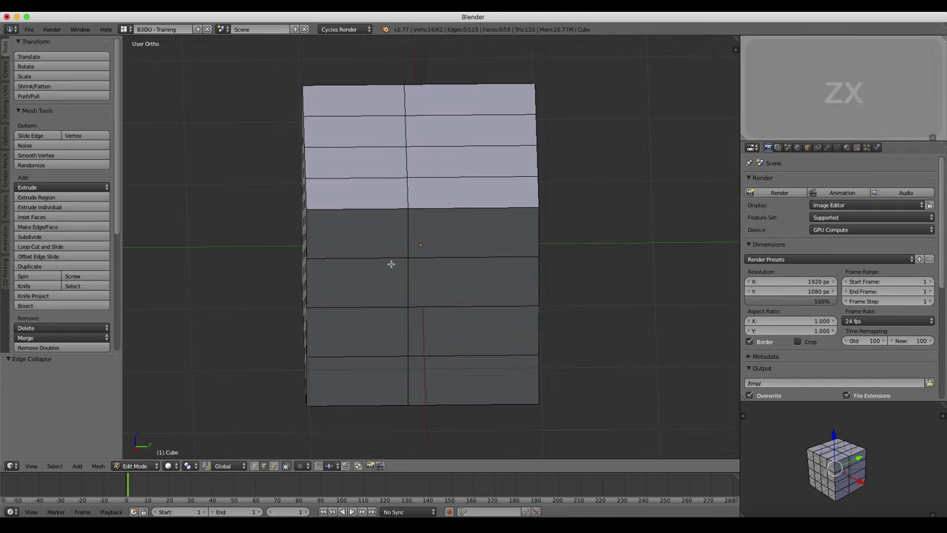
Switch to face select mode and pick individual faces in both side columns to examine the reduced topology
key(ctrl+Tab)
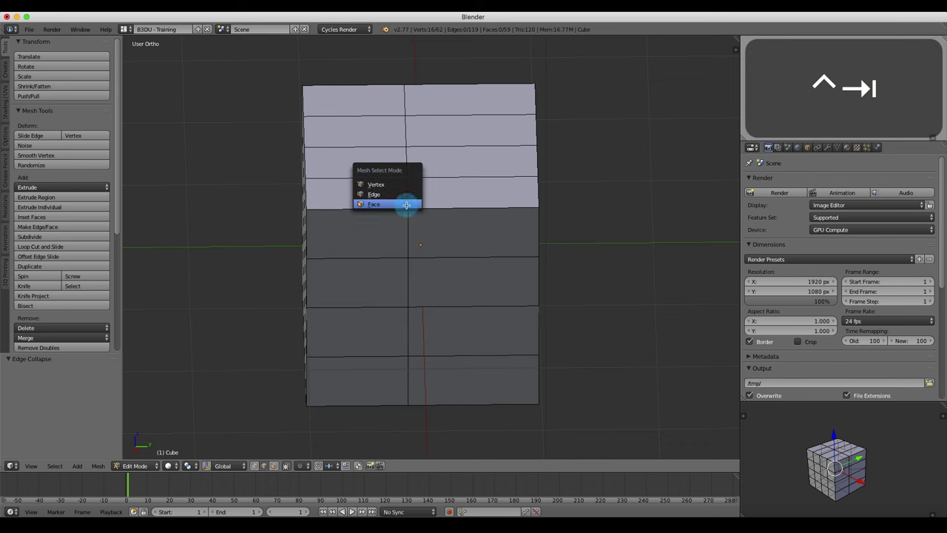
click(409, 204)
middle_drag(409, 204, 447, 253)
click(429, 216)
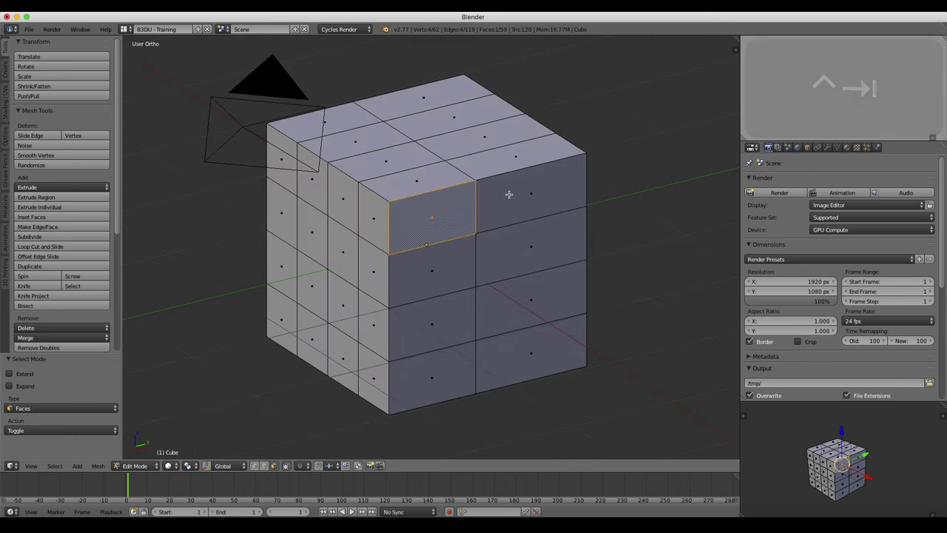
click(507, 195)
click(509, 234)
click(459, 250)
click(456, 328)
click(519, 308)
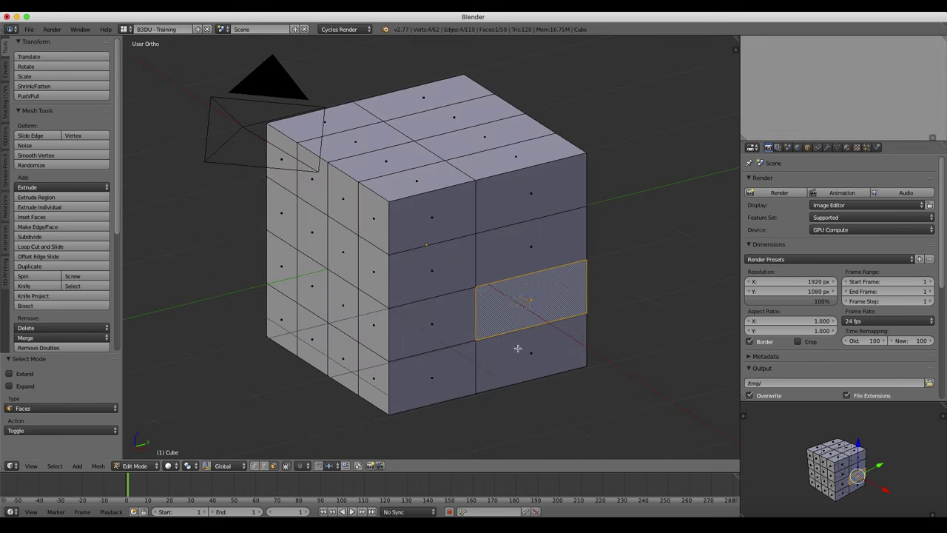
click(518, 348)
click(456, 354)
mouse_move(395, 298)
middle_down()
mouse_move(501, 288)
mouse_move(371, 294)
mouse_move(389, 297)
middle_up()
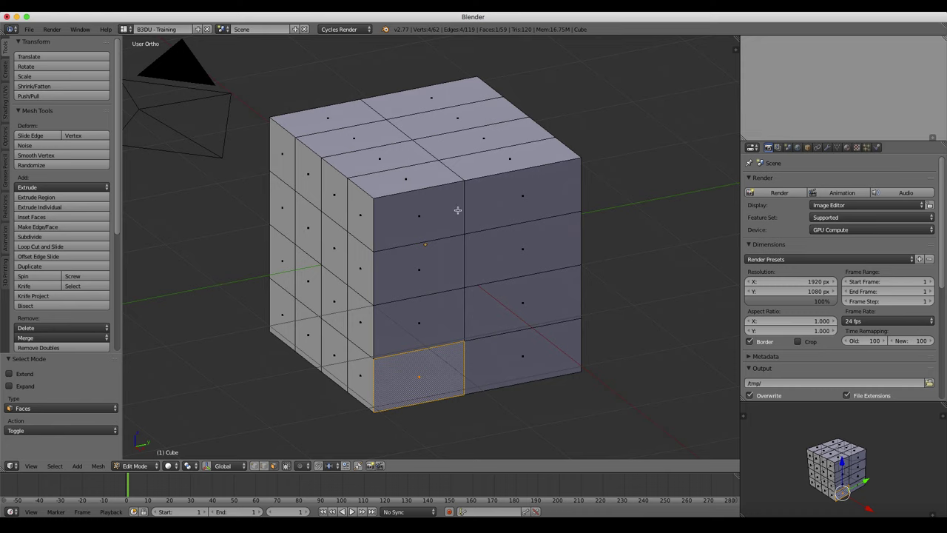
Clear the selection, switch to vertex select mode and select two adjacent vertices along the cube's upper edge
key(a)
key(ctrl+Tab)
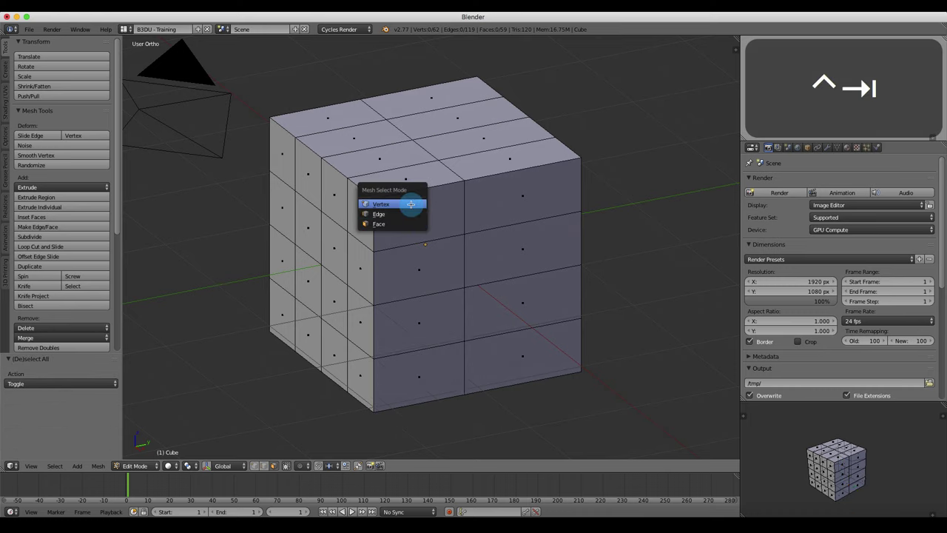
click(411, 205)
mouse_move(436, 243)
middle_down()
mouse_move(423, 245)
mouse_move(477, 262)
mouse_move(432, 224)
mouse_move(433, 240)
middle_up()
right_click(505, 216)
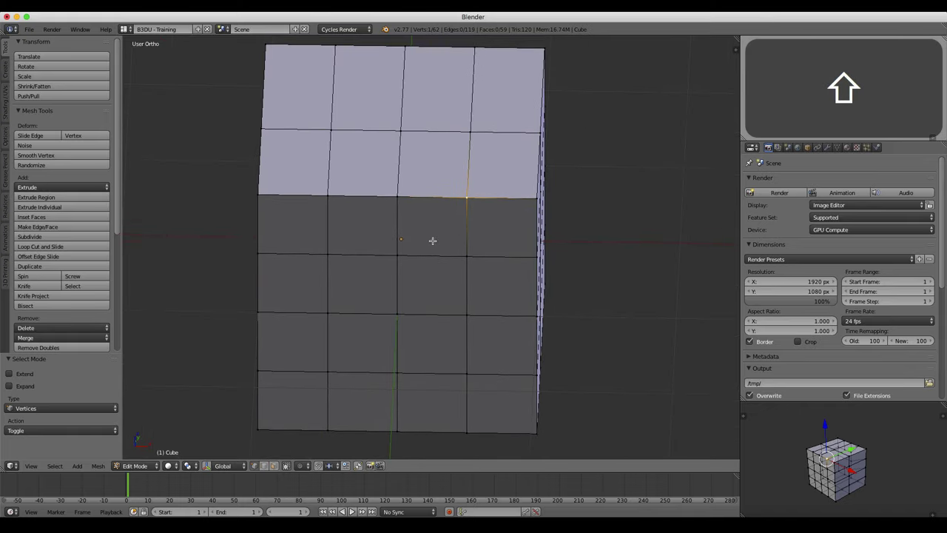
shift+right_click(400, 197)
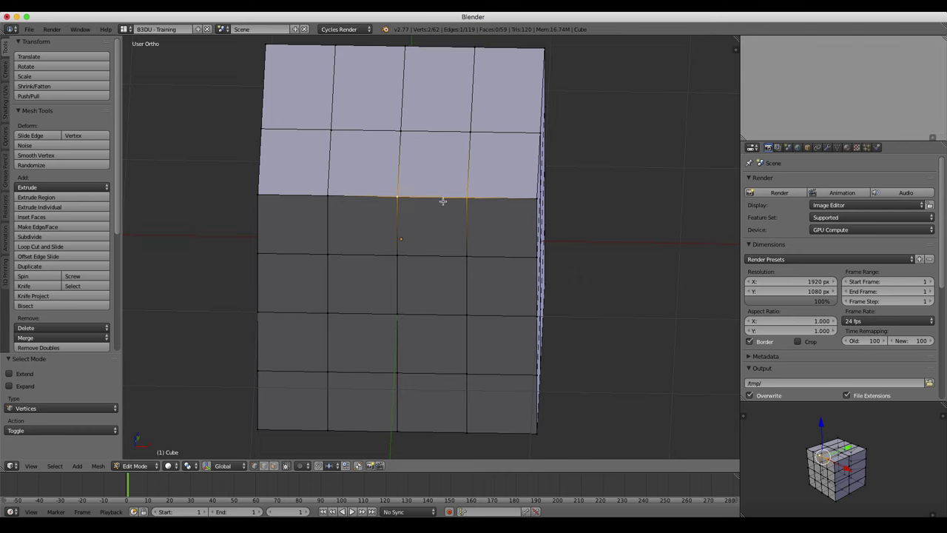
middle_drag(442, 201, 395, 224)
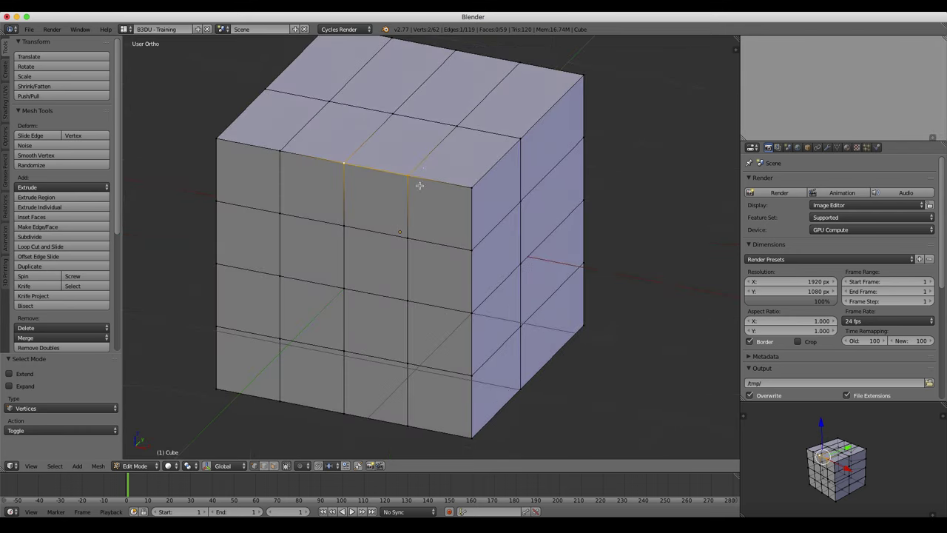
shift+middle_drag(427, 168, 452, 209)
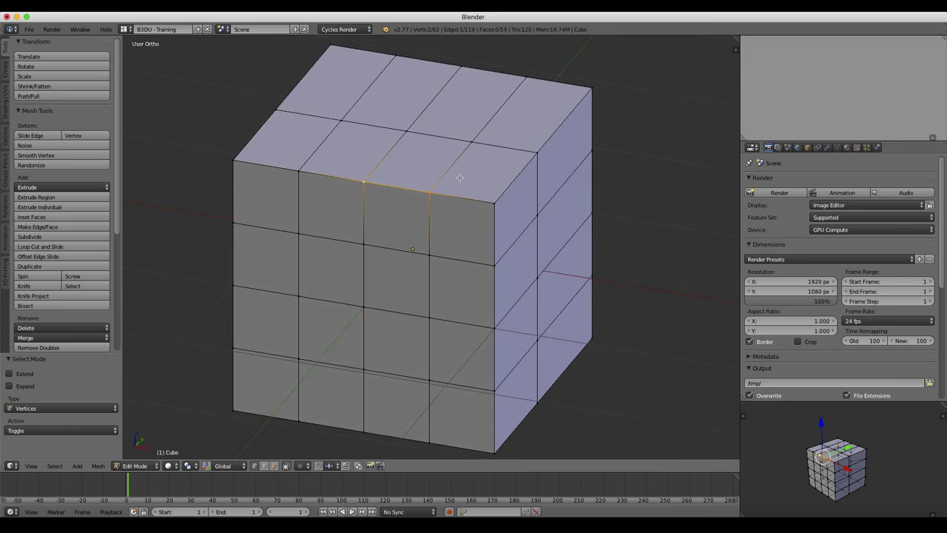
Merge the two selected vertices At Center and test moving the merged vertex, cancelling the move
key(alt+m)
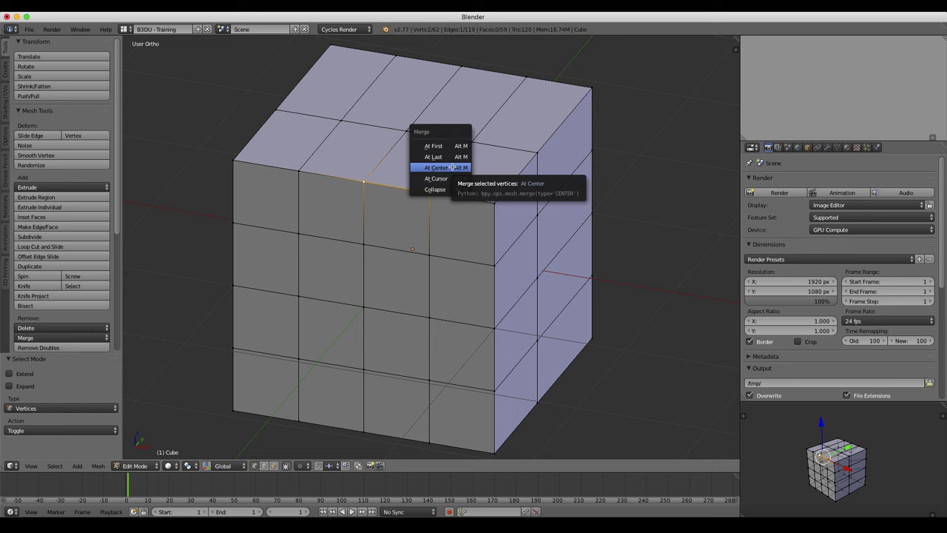
click(452, 168)
middle_drag(416, 203, 433, 198)
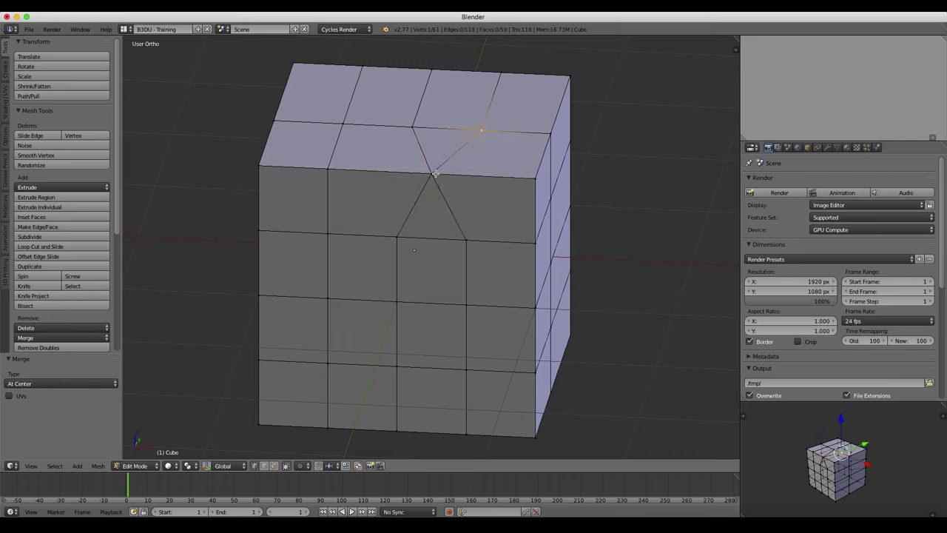
key(g)
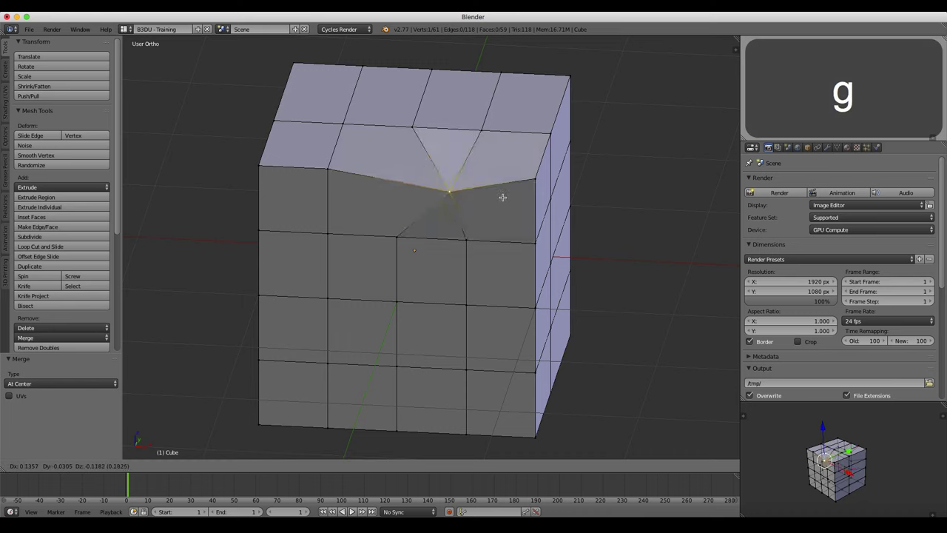
key(Escape)
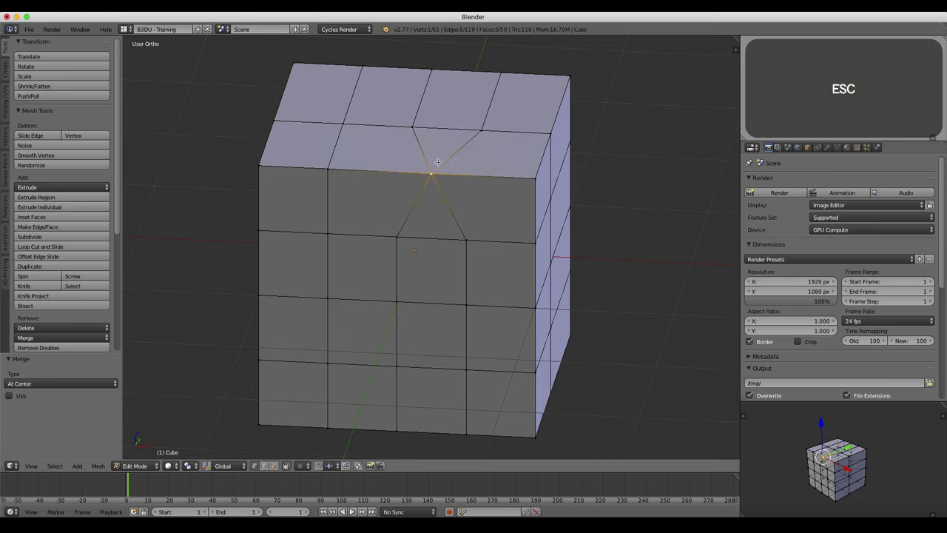
Undo the At Center merge to restore the two separate vertices
key(super+z)
key(super+z)
key(super+z)
key(super+z)
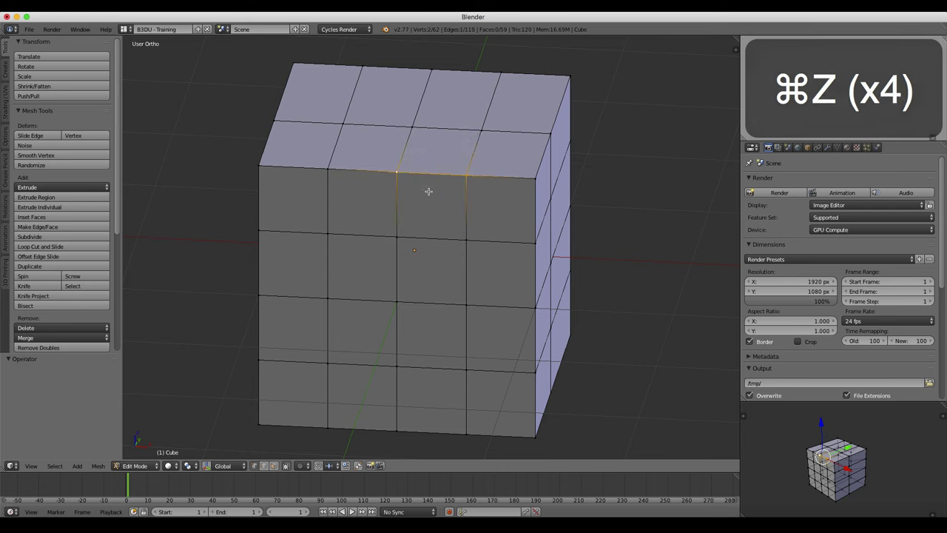
Merge the two selected vertices with the Collapse option, then undo the merge
key(alt+m)
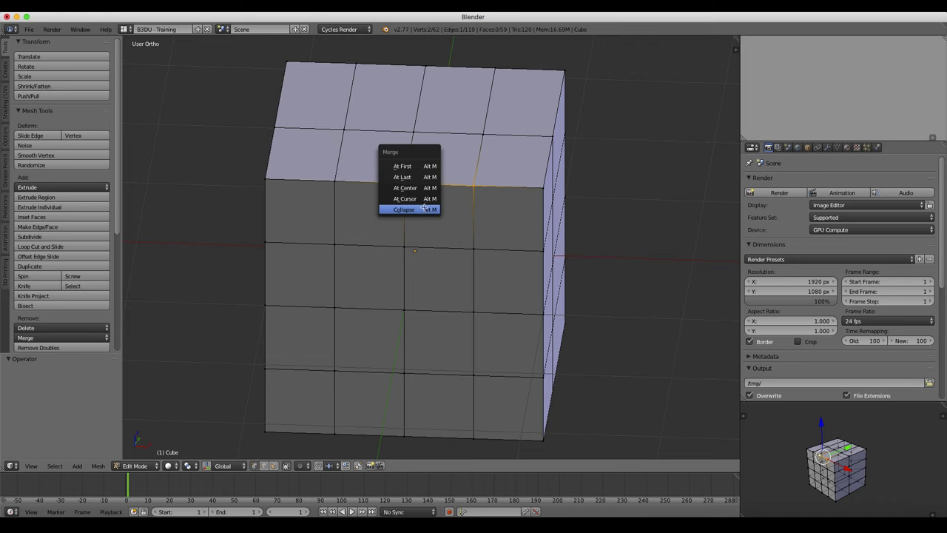
click(417, 209)
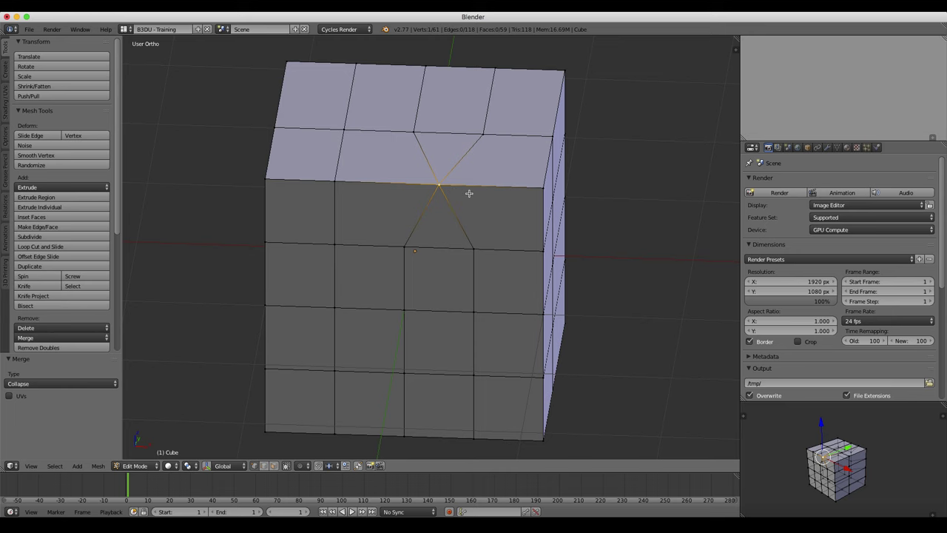
key(super+z)
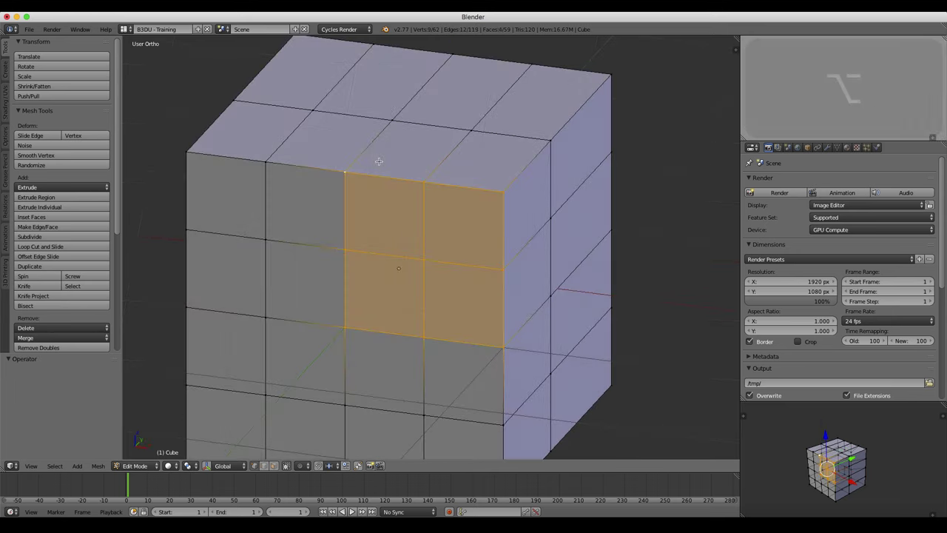
Reselect the nine vertices of the two-by-two corner face block one by one, starting at its lower outer corner, and merge them At First
key(alt+m)
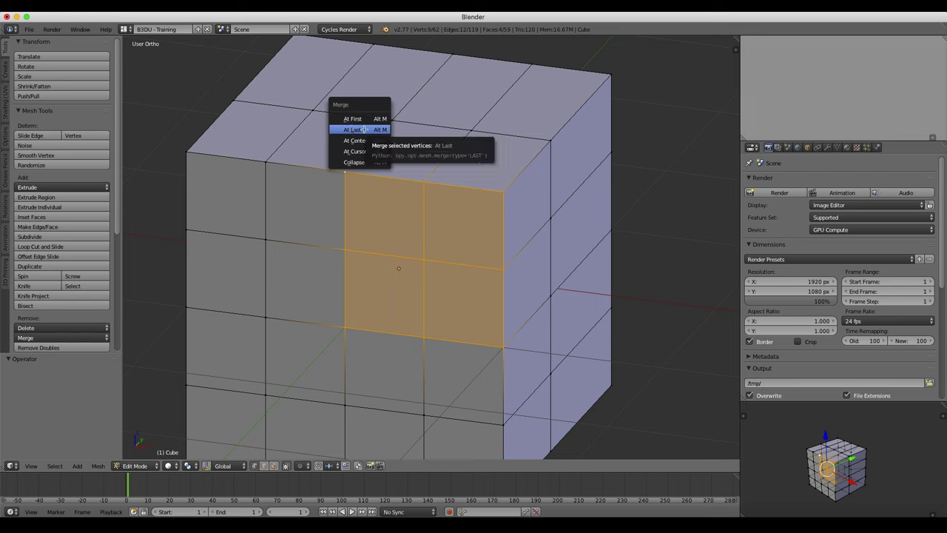
key(Escape)
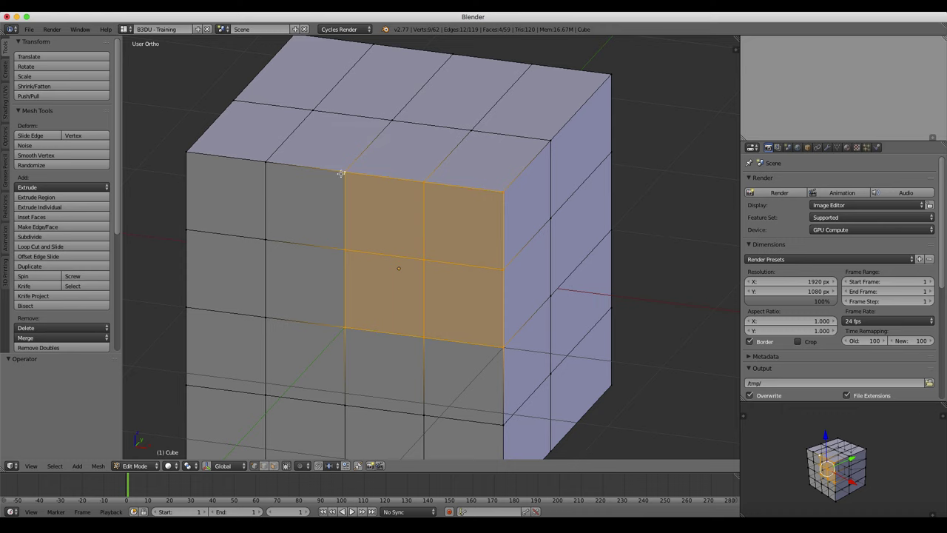
right_click(503, 344)
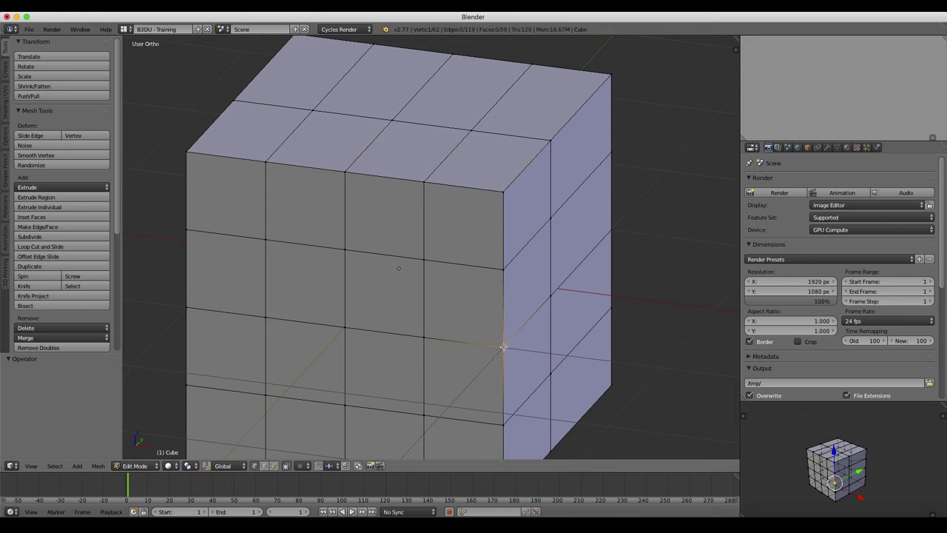
shift+right_click(503, 266)
shift+right_click(503, 192)
shift+right_click(424, 183)
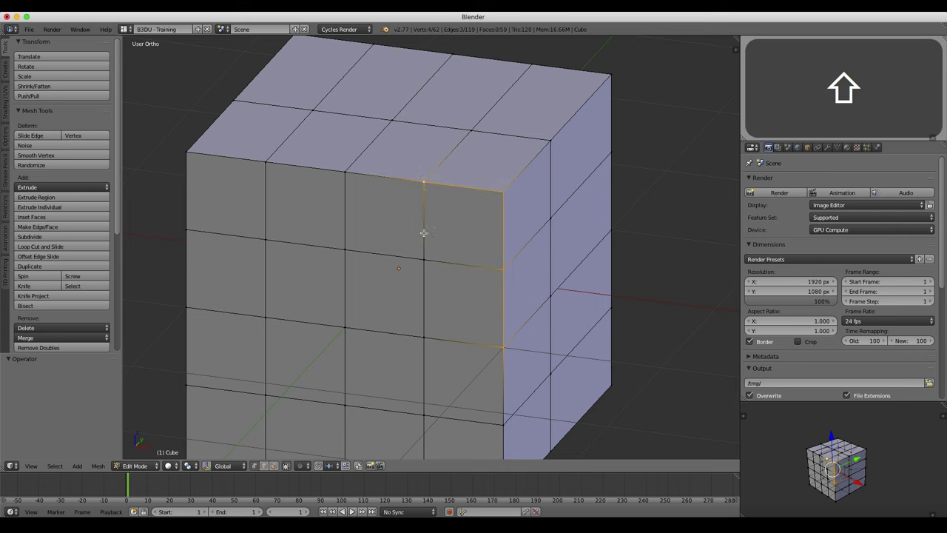
shift+right_click(420, 255)
shift+right_click(423, 332)
shift+right_click(346, 323)
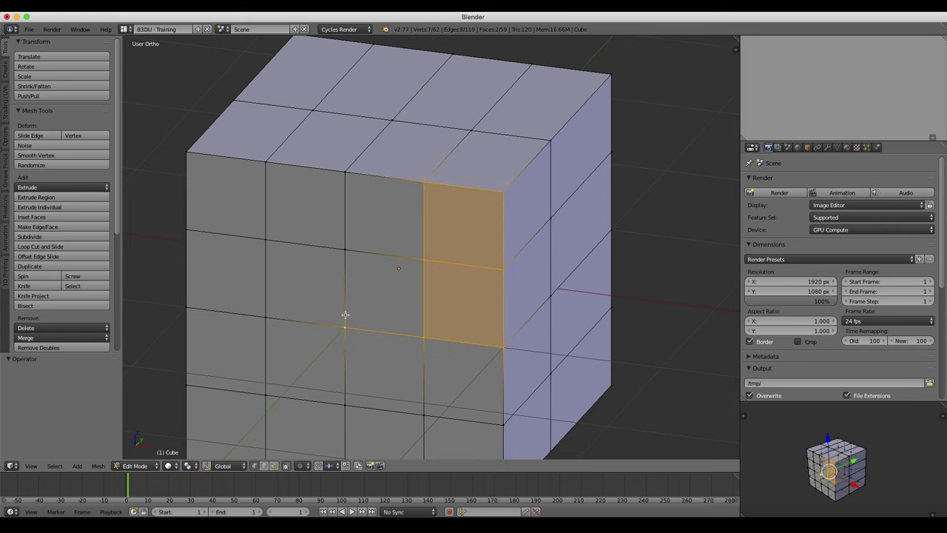
shift+right_click(346, 238)
shift+right_click(347, 176)
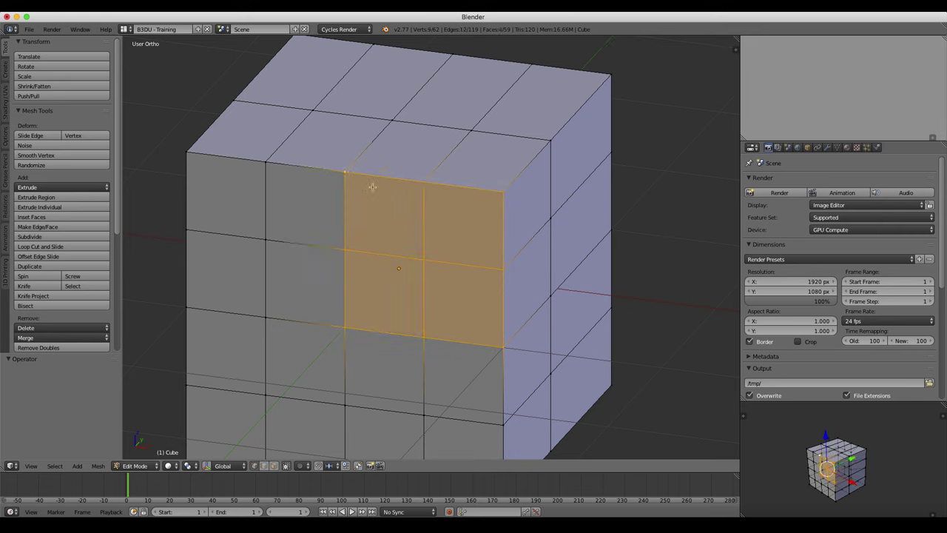
key(alt+m)
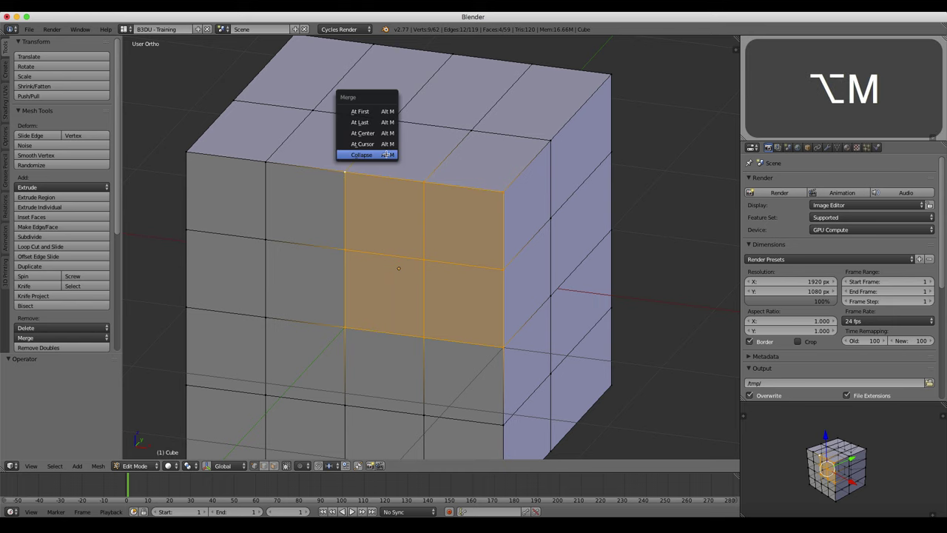
click(382, 113)
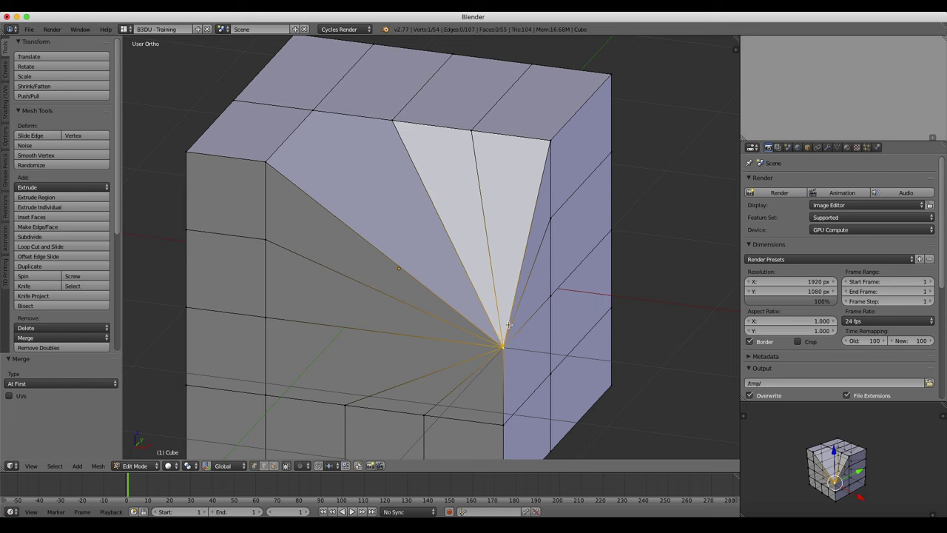
Undo the At First merge, then try merging the same nine vertices At Last and revert that merge
key(super+z)
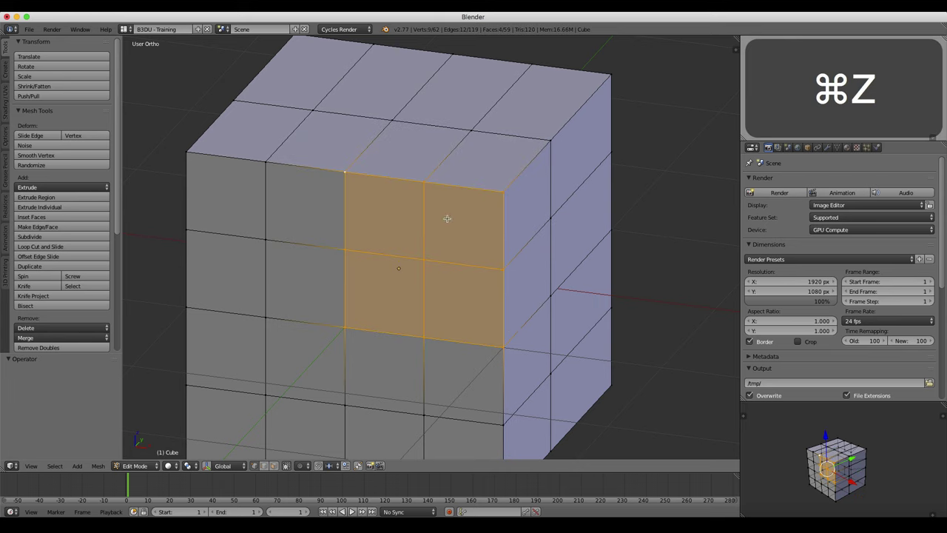
key(alt+m)
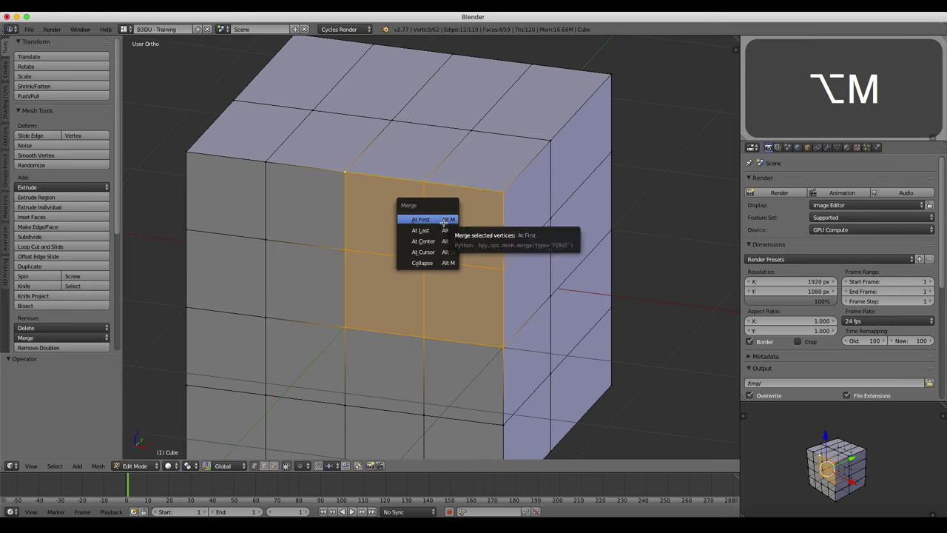
click(442, 230)
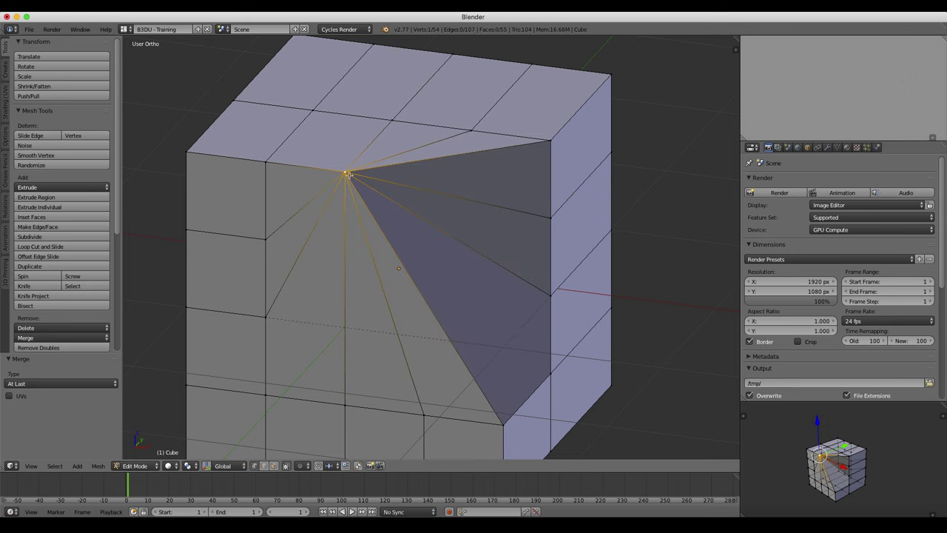
key(super+z)
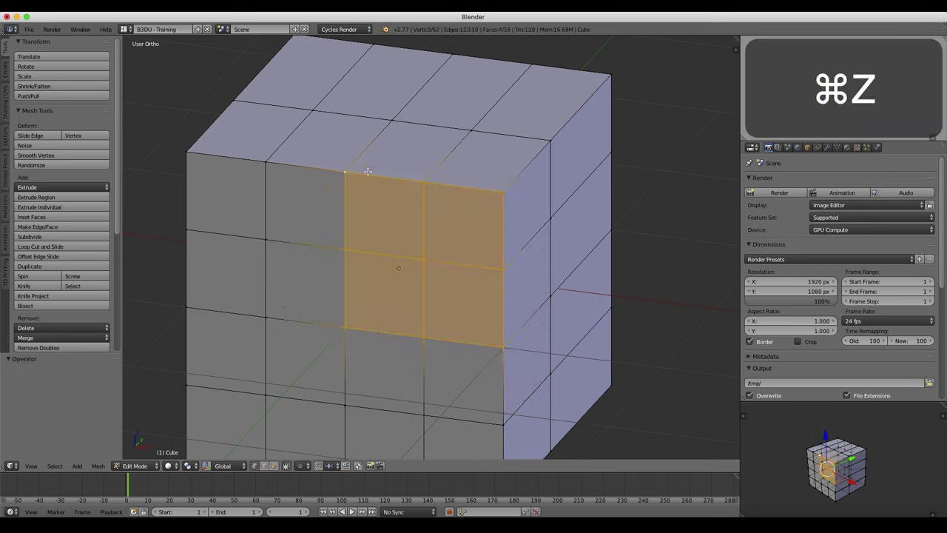
Select two horizontally adjacent inner vertices in the front face's upper row, merge them At Last, inspect the result, and undo the merge
right_click(350, 247)
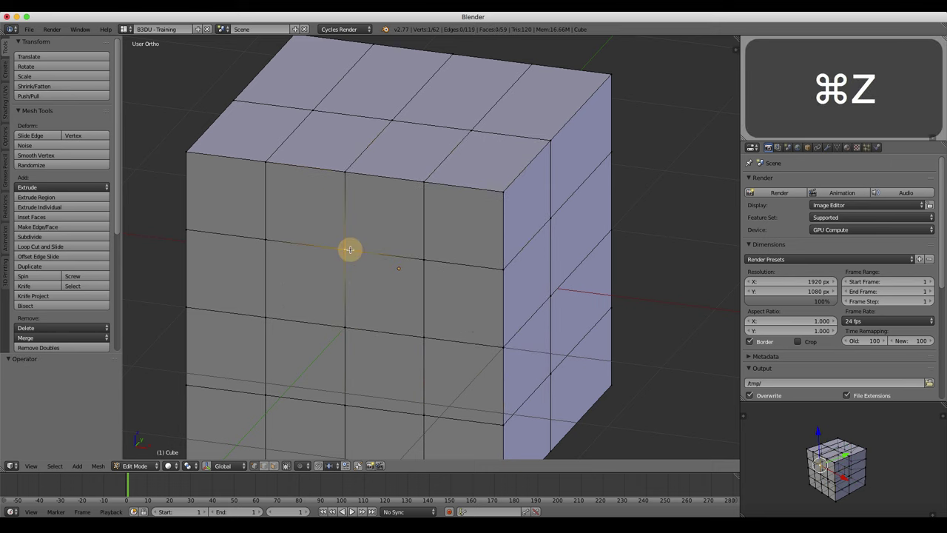
shift+right_click(270, 242)
key(alt+m)
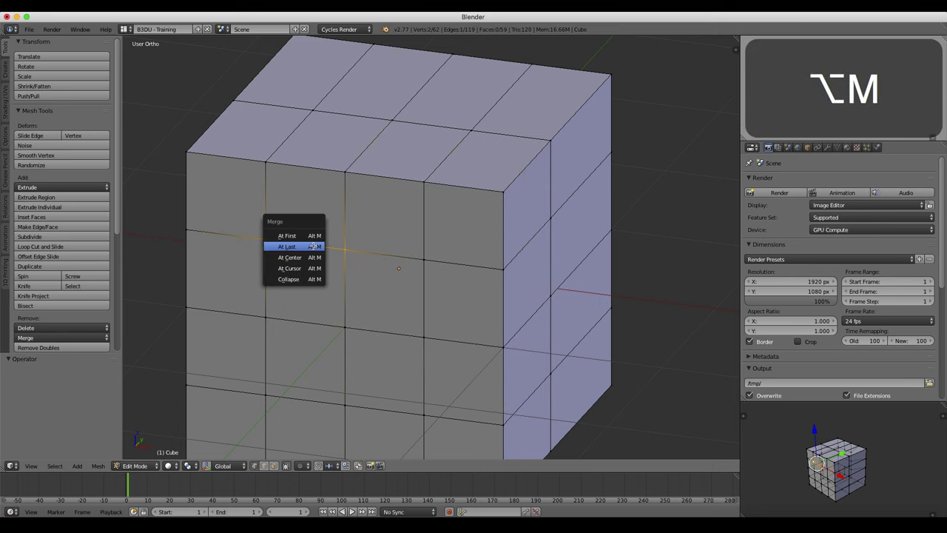
click(313, 245)
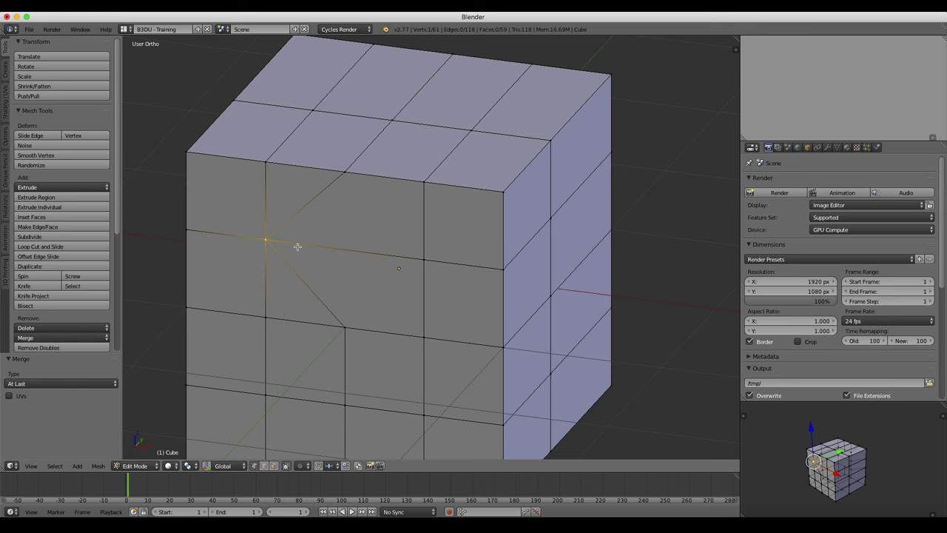
middle_drag(298, 246, 325, 249)
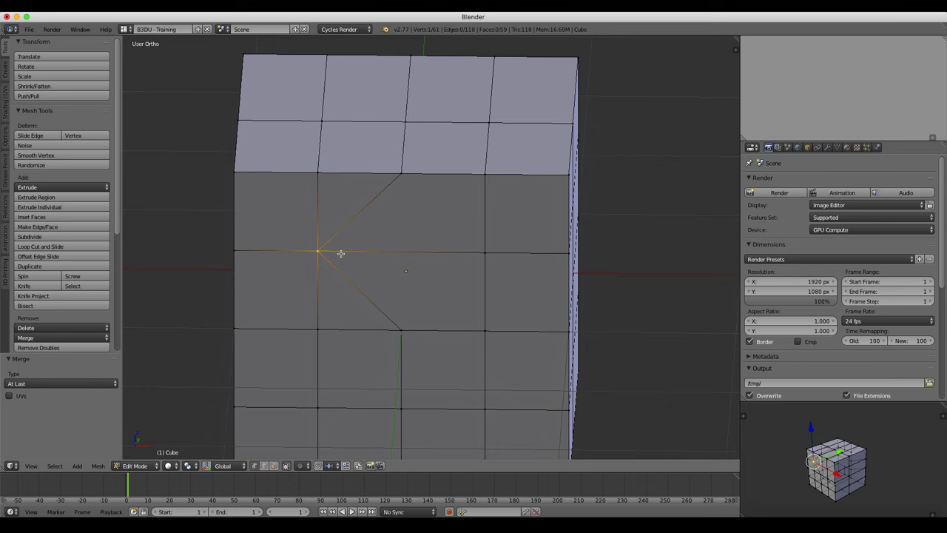
middle_drag(359, 244, 419, 248)
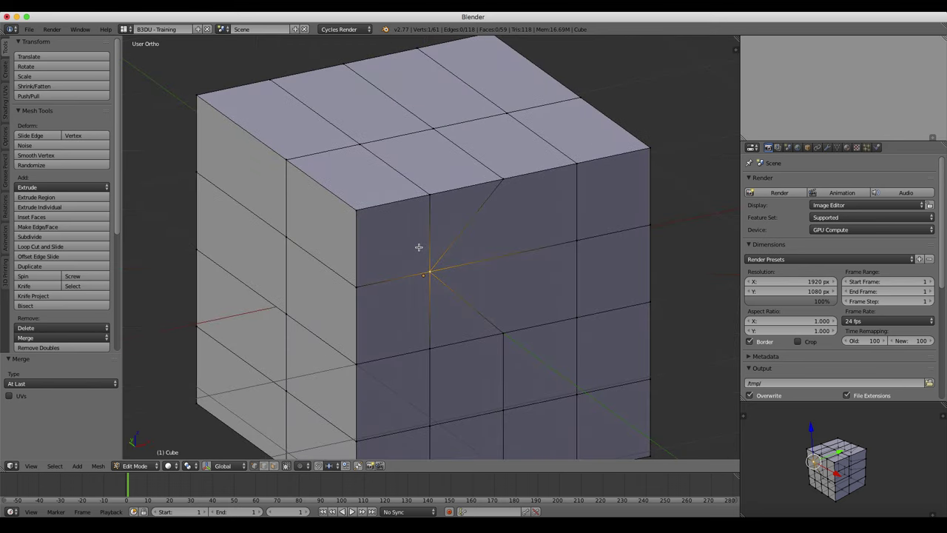
key(super+z)
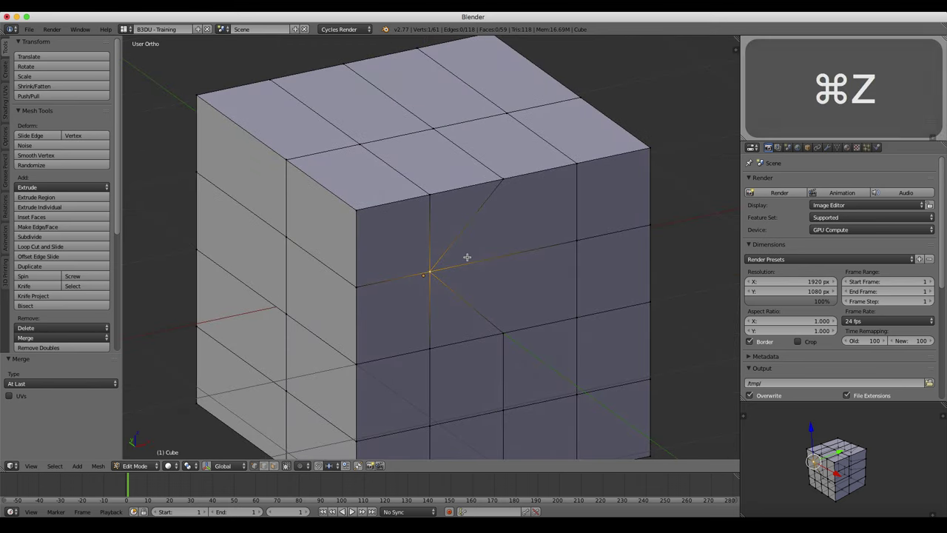
Deselect all of the cube's geometry
middle_drag(473, 247, 386, 259)
key(a)
key(a)
key(a)
middle_drag(417, 293, 444, 260)
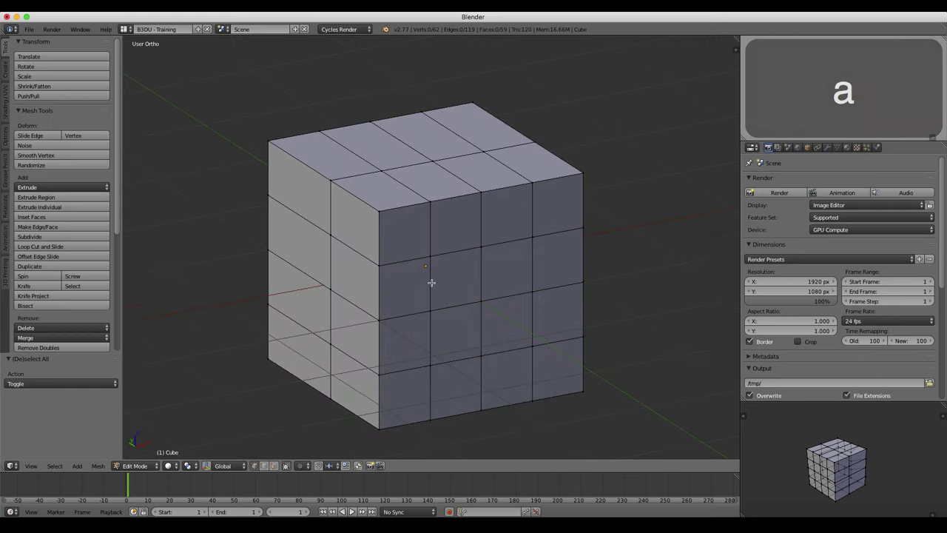
Try placing the 3D cursor at several spots around the cube
scroll(459, 256, down, 3)
scroll(459, 256, down, 6)
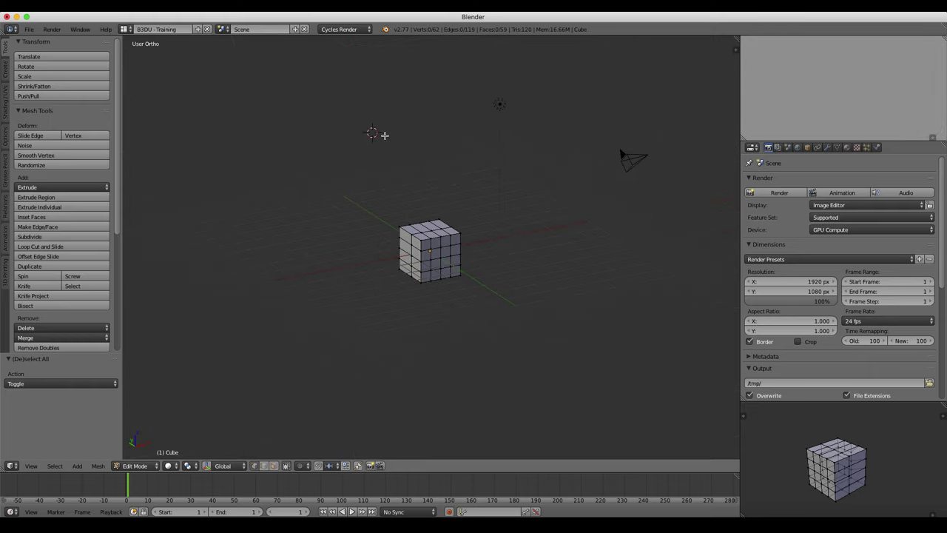
scroll(331, 191, up, 2)
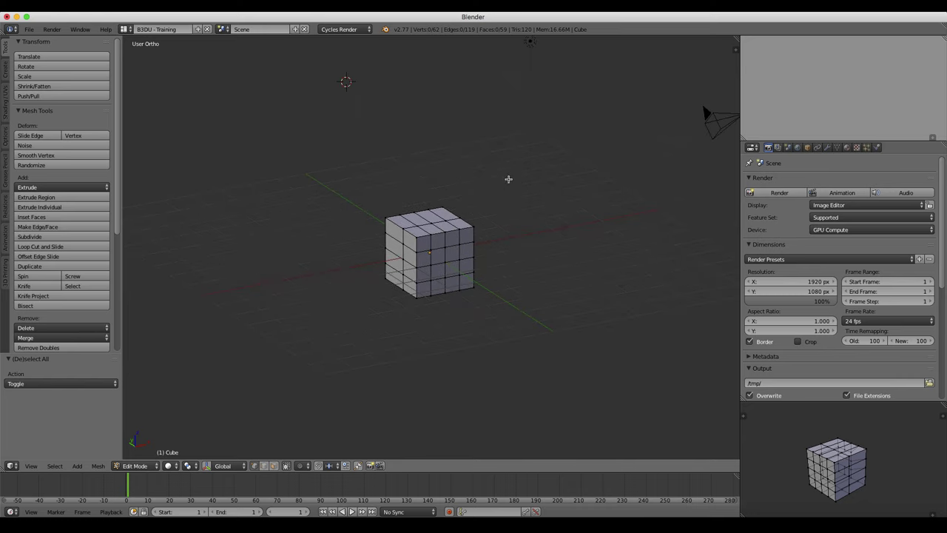
click(369, 263)
middle_drag(351, 234, 390, 275)
click(325, 241)
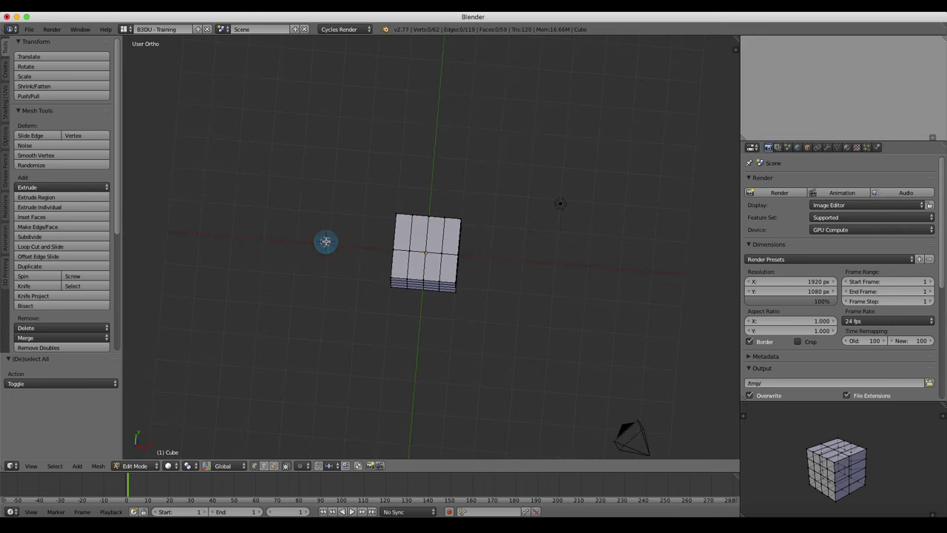
click(415, 349)
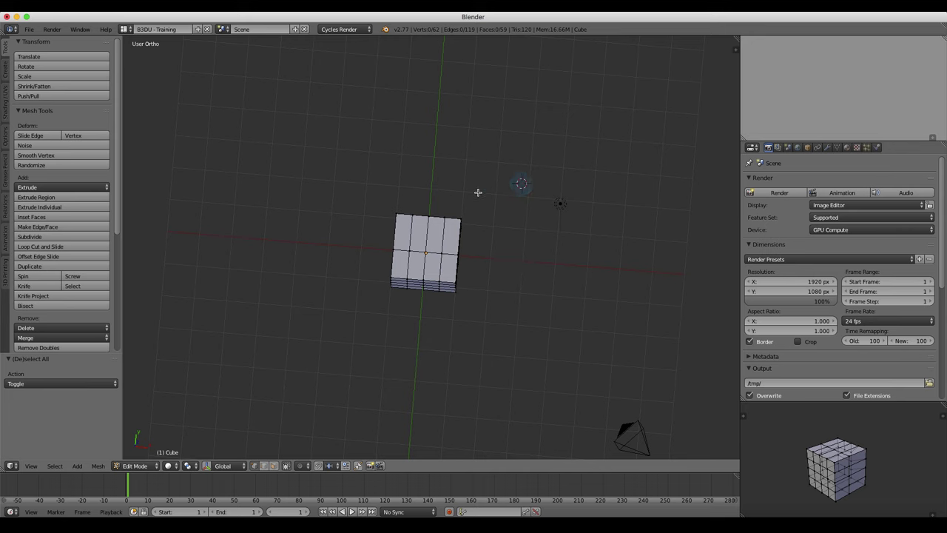
click(335, 208)
click(382, 329)
mouse_move(554, 264)
middle_down()
mouse_move(490, 239)
mouse_move(543, 252)
middle_up()
middle_drag(495, 275, 550, 264)
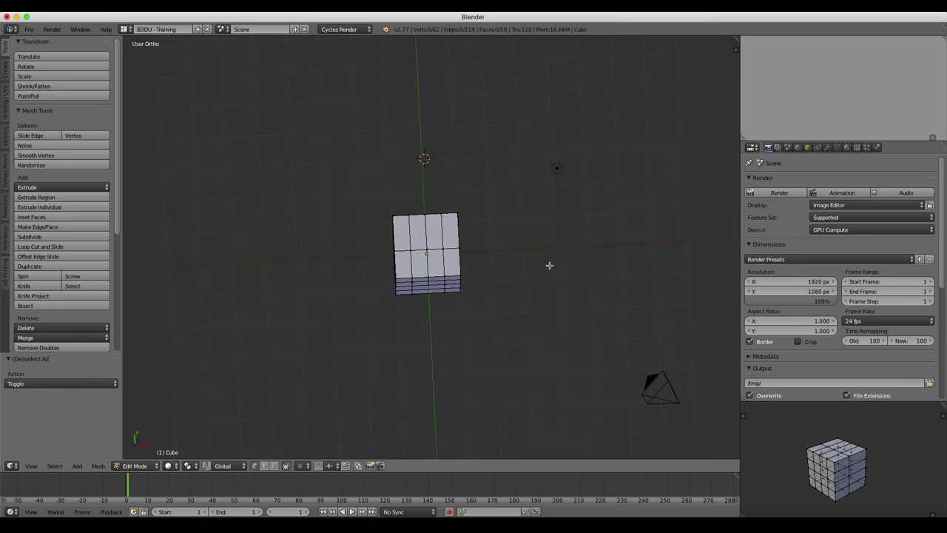
Place the 3D cursor on the X axis beyond the cube's negative X side, aligning it in the top and front views
key(KP_7)
scroll(488, 253, up, 6)
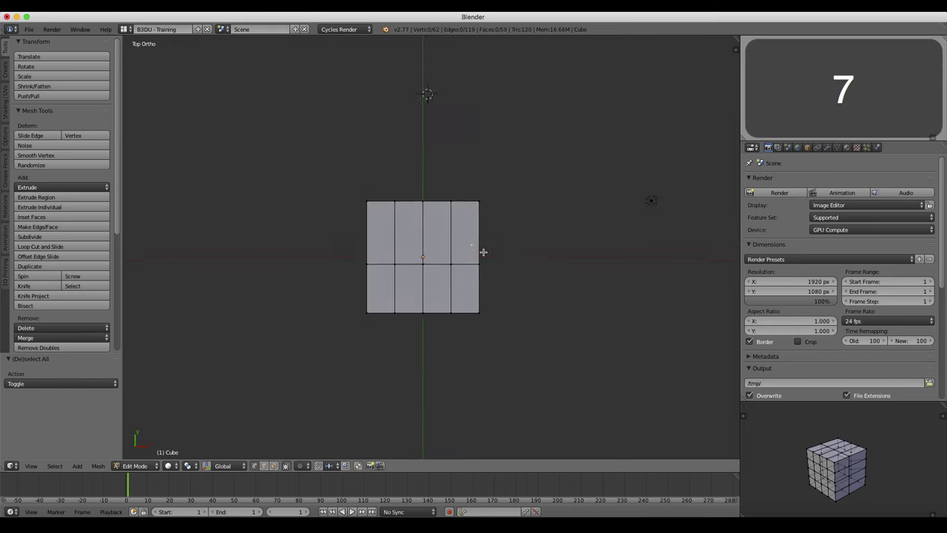
click(221, 264)
scroll(324, 257, down, 2)
middle_drag(324, 256, 336, 188)
key(KP_3)
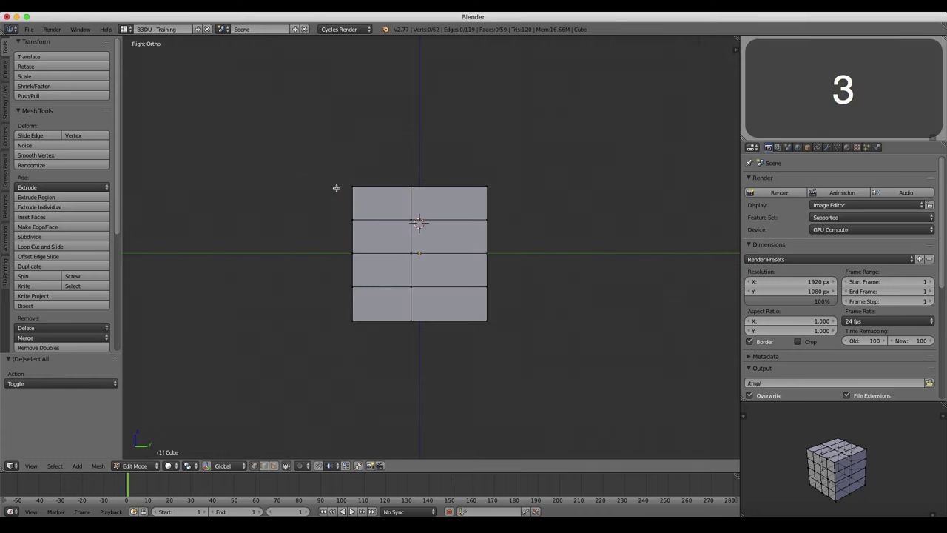
key(KP_1)
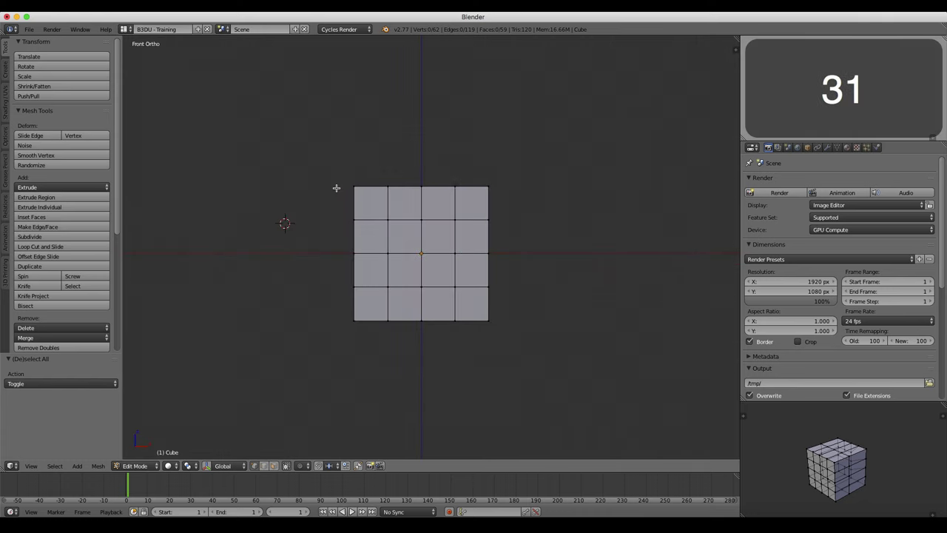
click(285, 255)
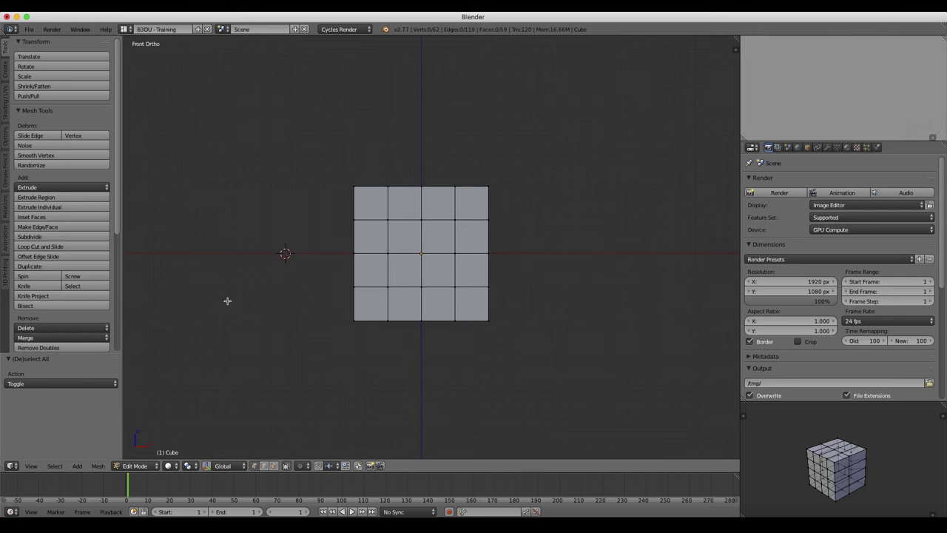
Switch to face selection and circle-select all eight faces on the cube's negative X side
middle_drag(321, 244, 361, 275)
key(ctrl+Tab)
click(346, 297)
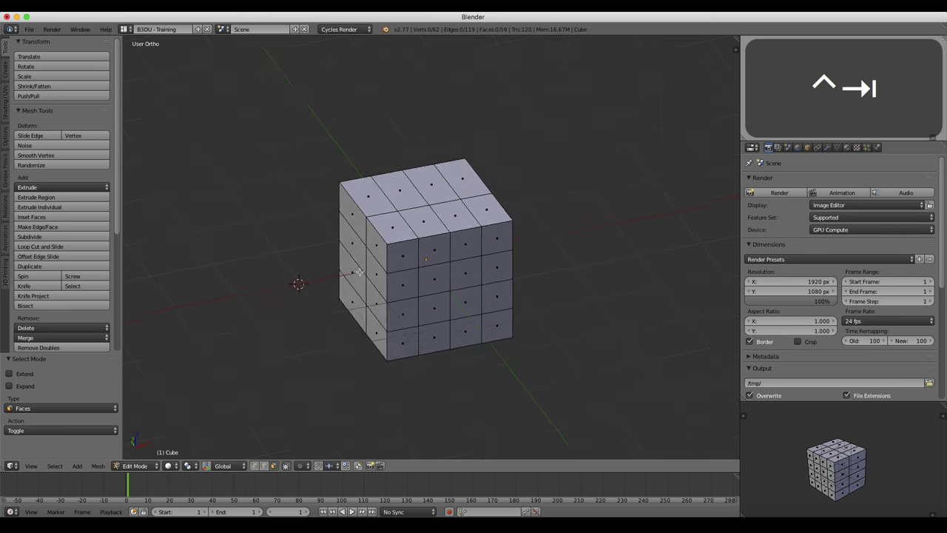
key(shift+c)
drag(359, 249, 357, 305)
key(Escape)
middle_drag(338, 317, 349, 333)
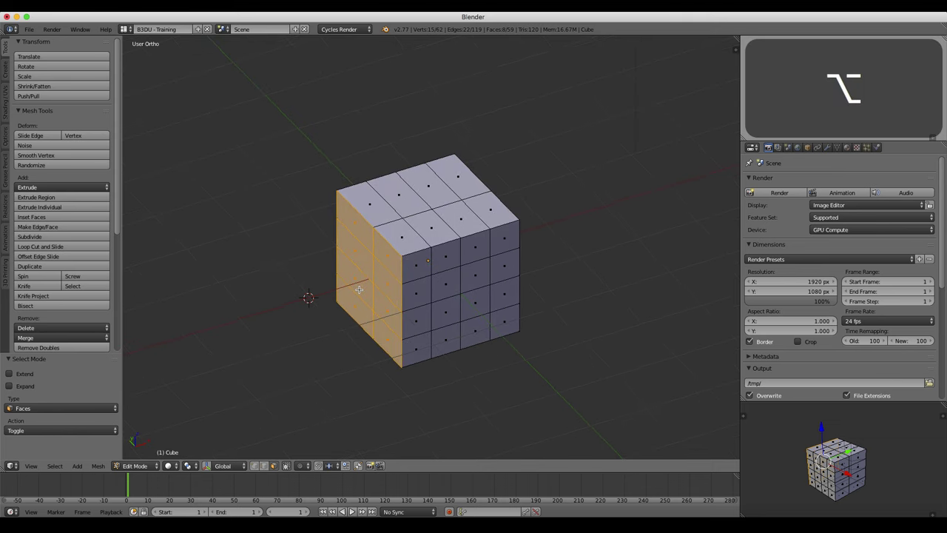
Merge the eight selected side faces At Cursor, inspect the resulting point, then undo the merge and clear the selection
key(alt+m)
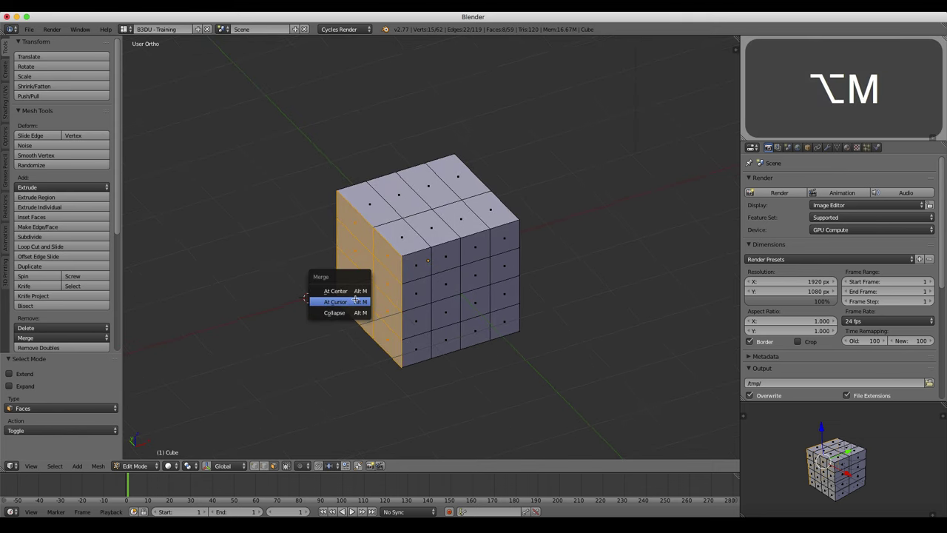
click(355, 301)
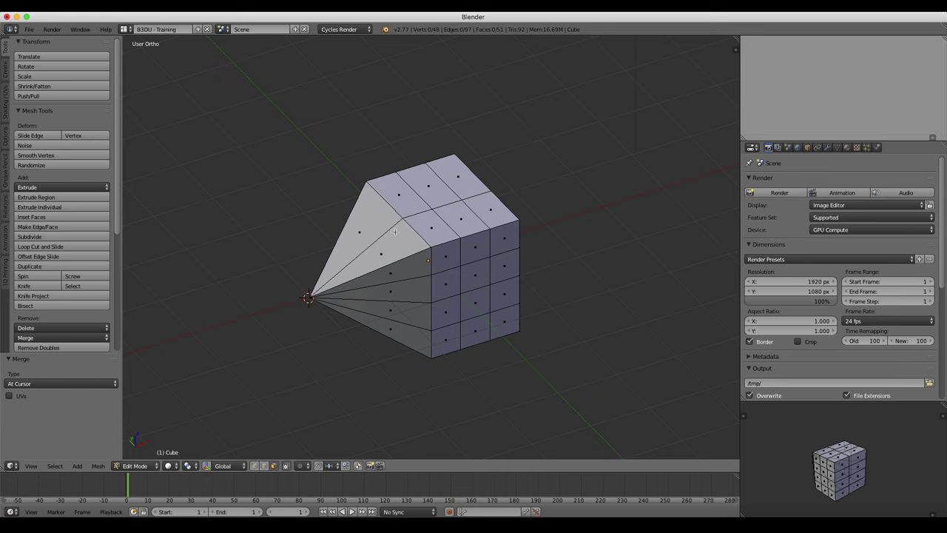
middle_drag(374, 287, 341, 228)
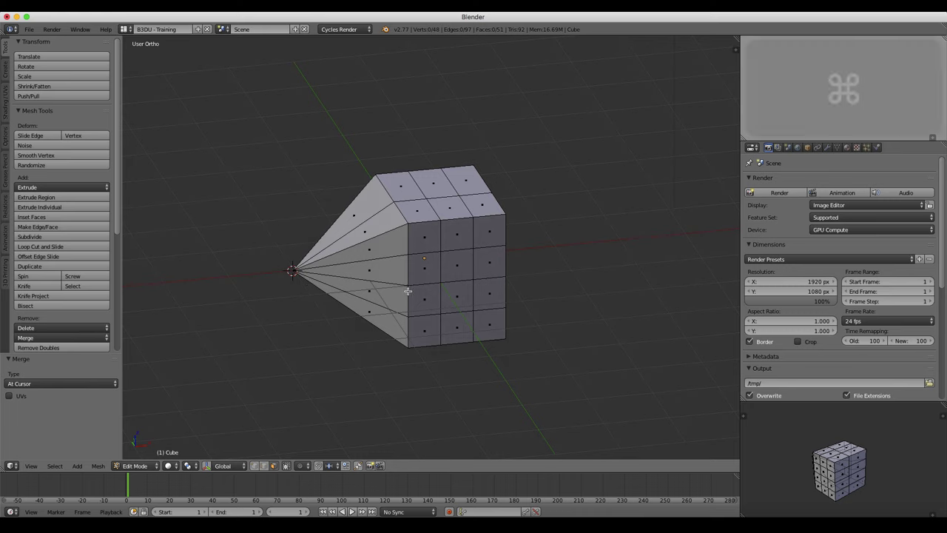
key(super+z)
key(a)
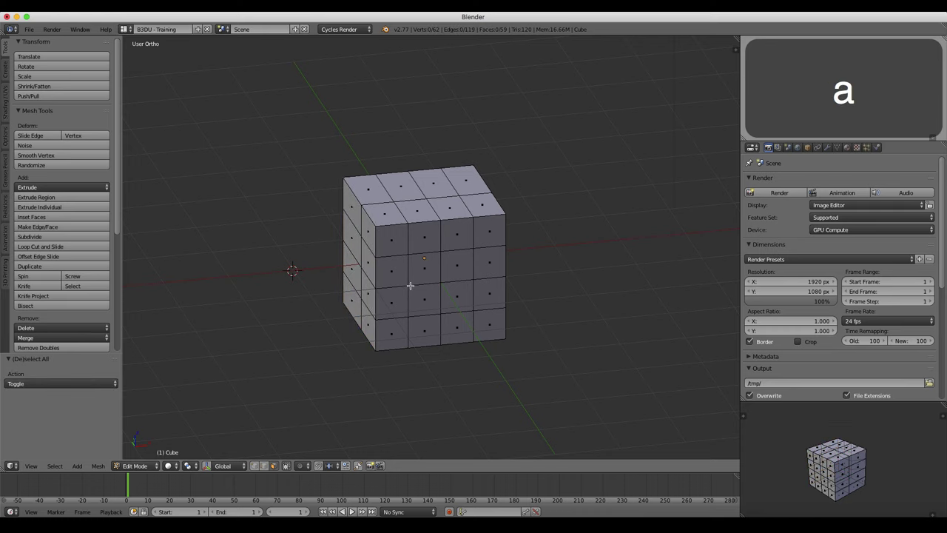
Place the 3D cursor from the top view beyond the cube's positive X side, in line with its back edge
key(KP_7)
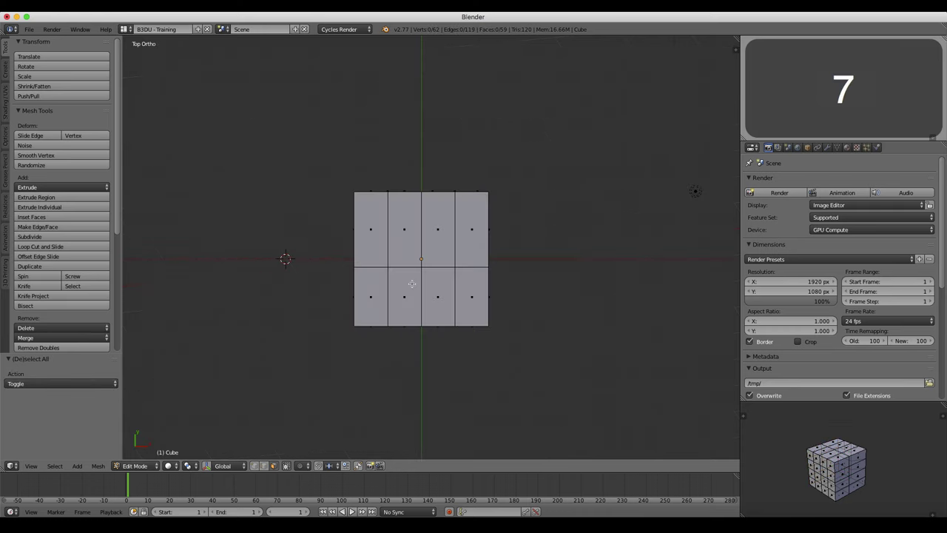
click(555, 191)
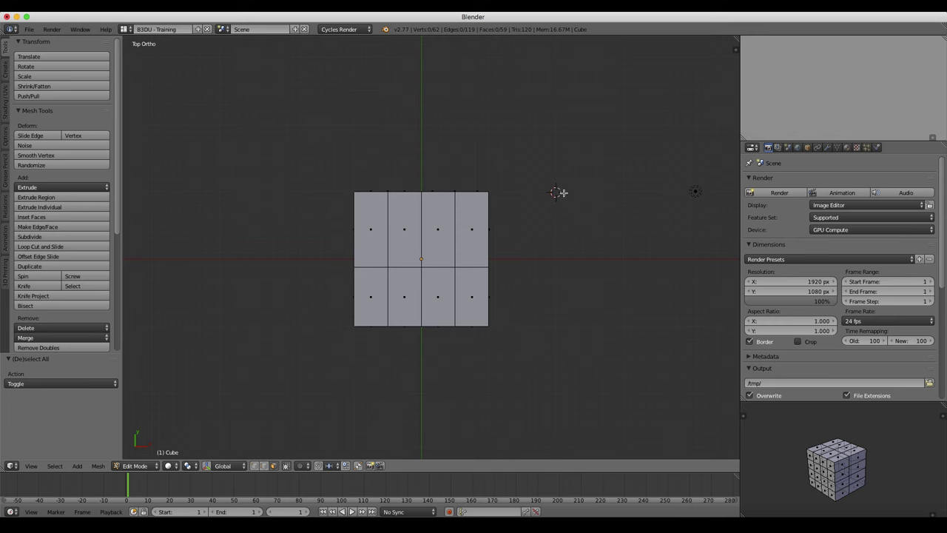
middle_drag(521, 278, 451, 204)
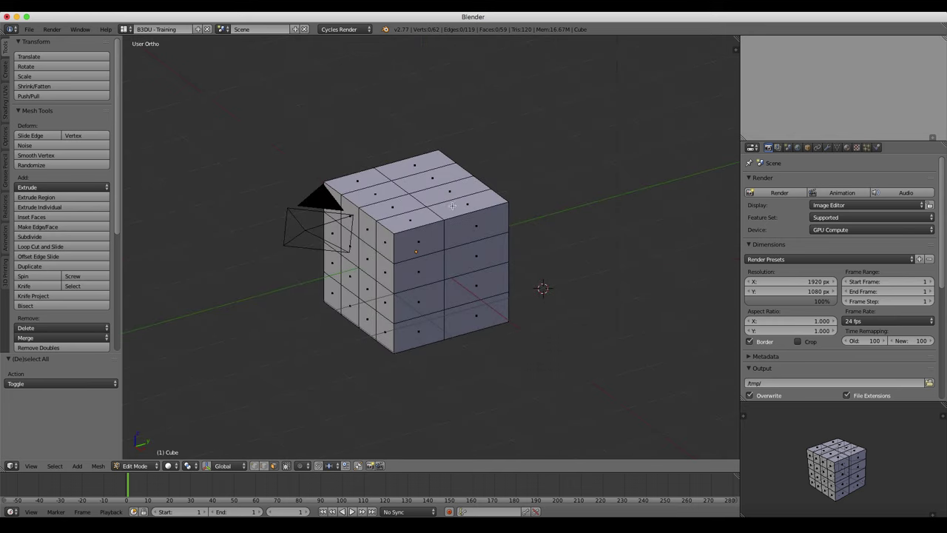
Switch to vertex selection and select the two lowest vertices of the vertical edge at the cube's positive X, positive Y corner
key(ctrl+Tab)
click(469, 217)
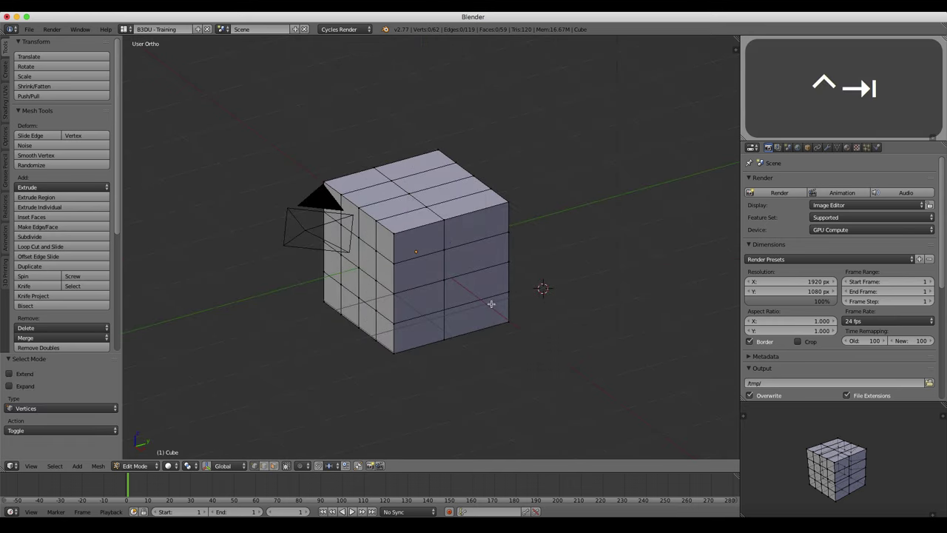
click(501, 319)
shift+click(507, 296)
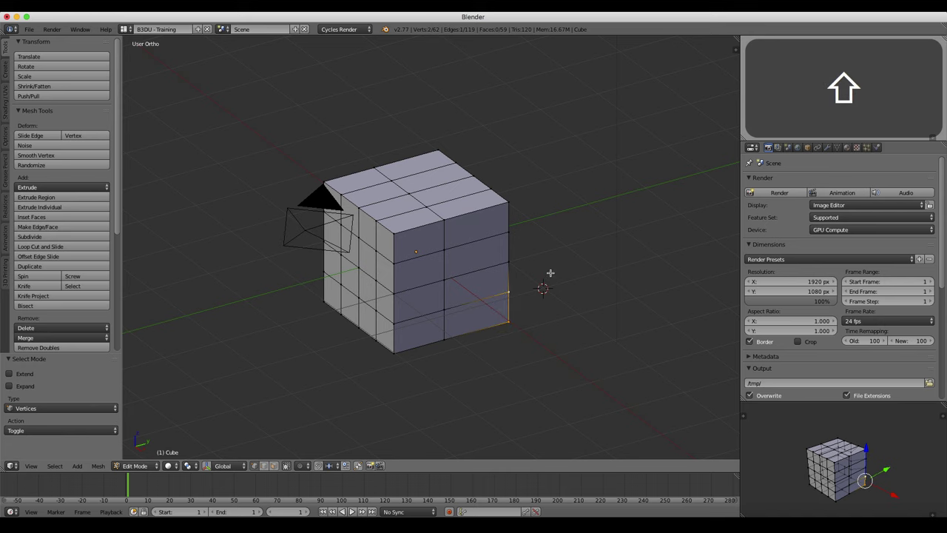
Merge the two selected corner vertices At Cursor and inspect the stretched geometry from several angles
key(shift+KP_7)
key(alt+m)
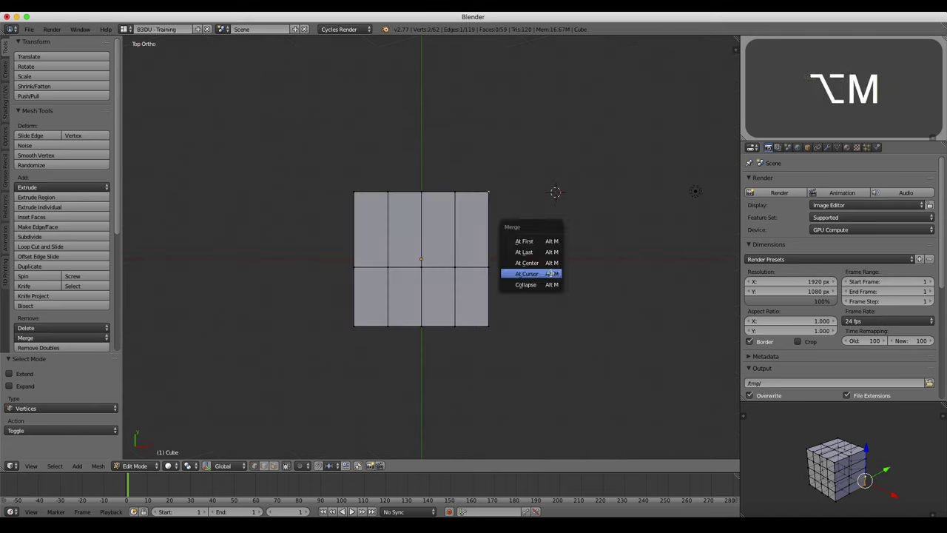
click(550, 272)
middle_drag(554, 305, 341, 198)
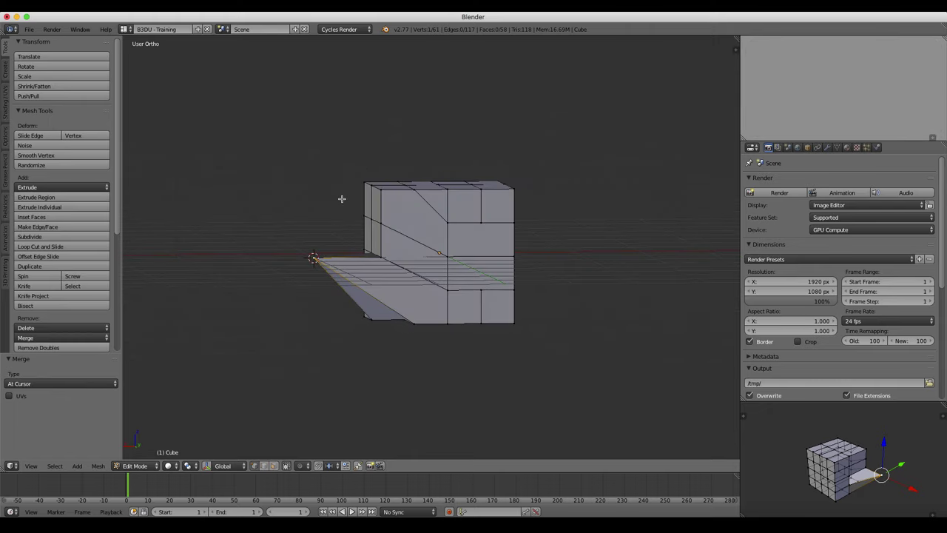
middle_drag(301, 255, 311, 286)
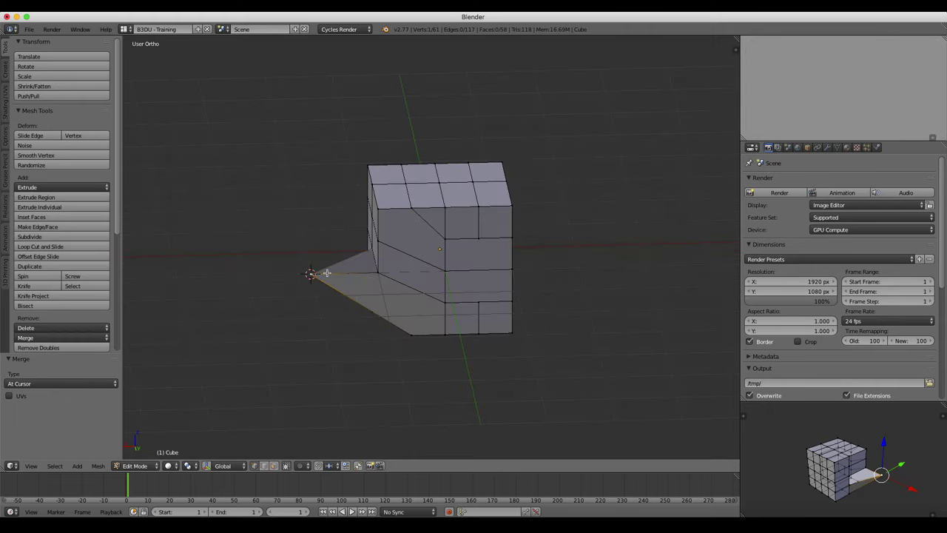
middle_drag(315, 237, 444, 239)
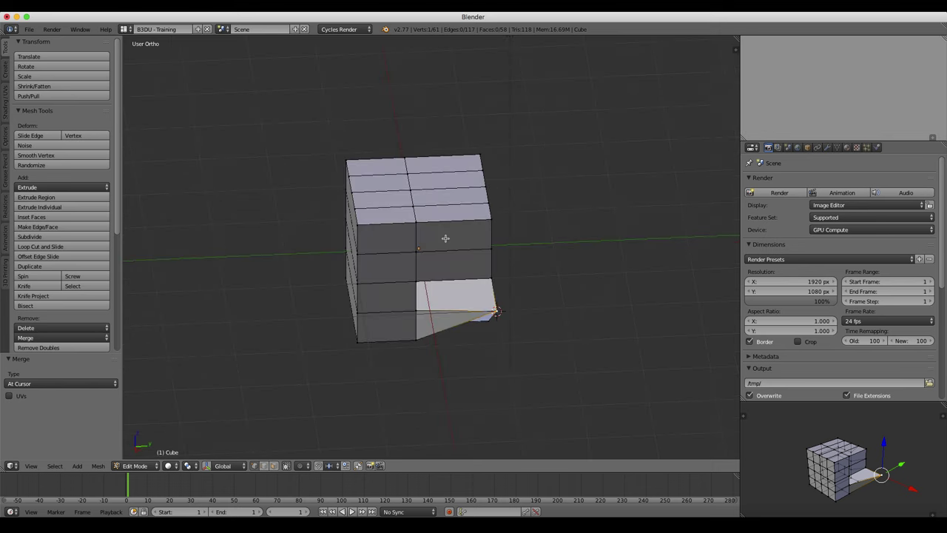
Undo the At Cursor merge of the two corner vertices and clear the selection
key(super+z)
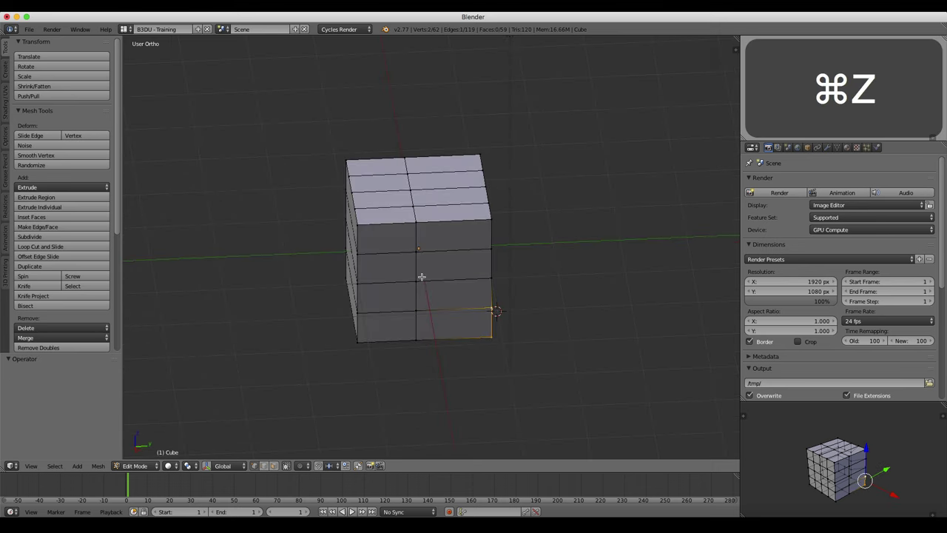
middle_drag(412, 280, 485, 282)
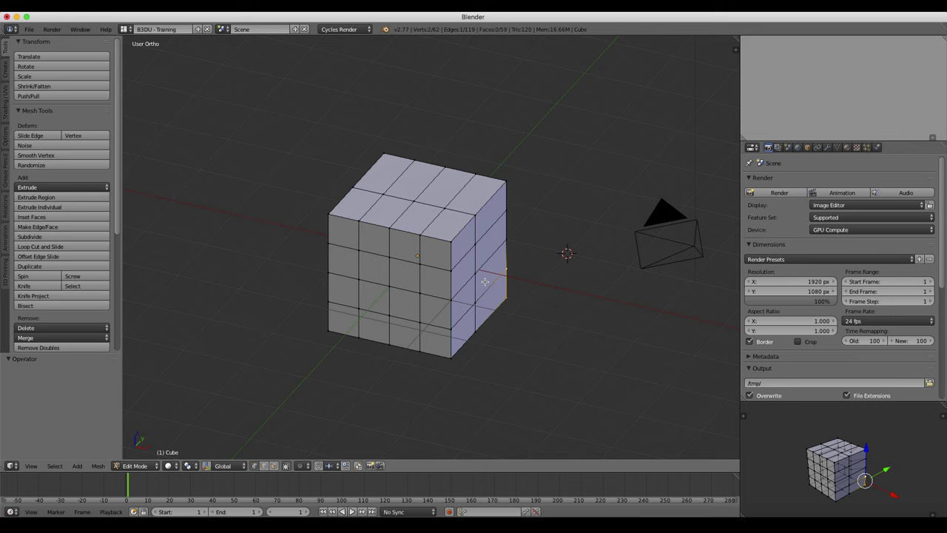
key(a)
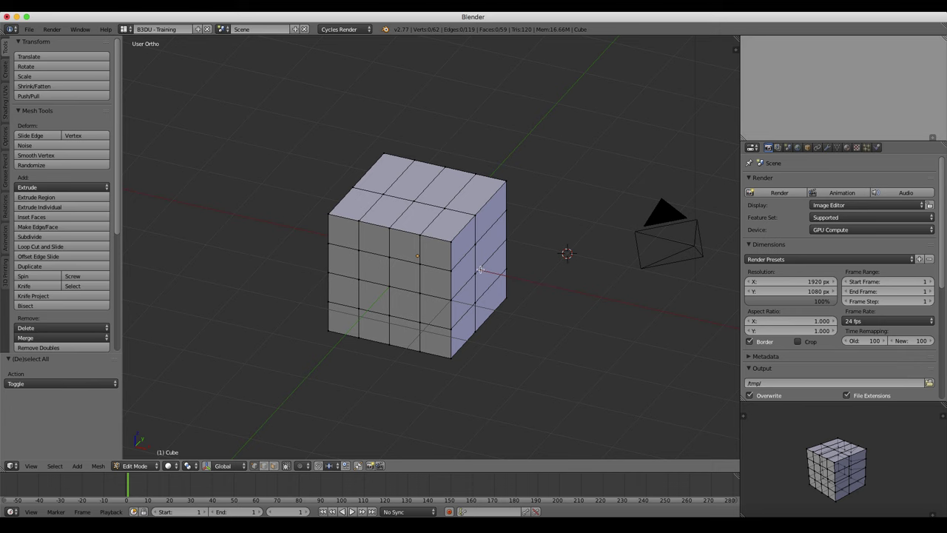
Reset the 3D cursor to the world origin and frame the cube closely
key(shift+c)
scroll(438, 309, up, 3)
shift+middle_drag(372, 318, 412, 303)
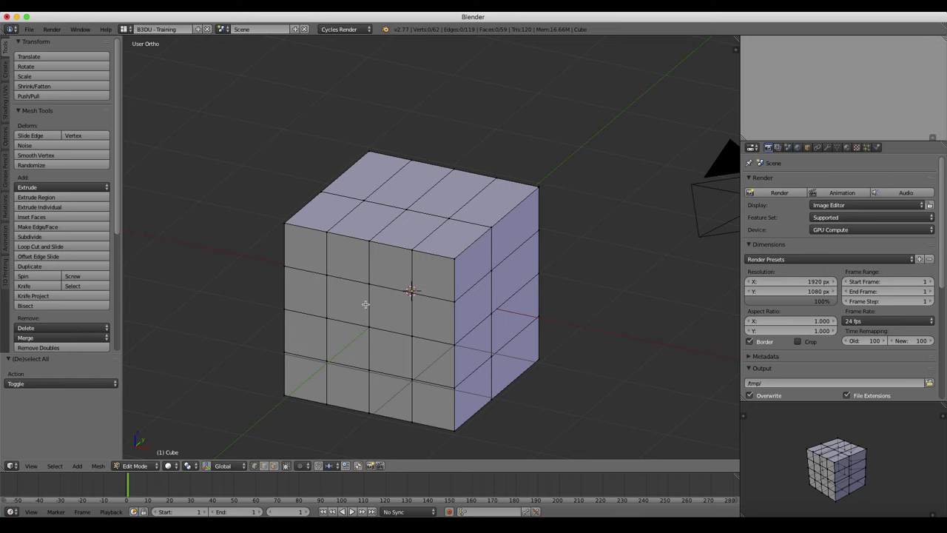
In vertex selection mode, select the full vertical column of vertices beside the positive X edge on the cube's negative Y face
key(ctrl+Tab)
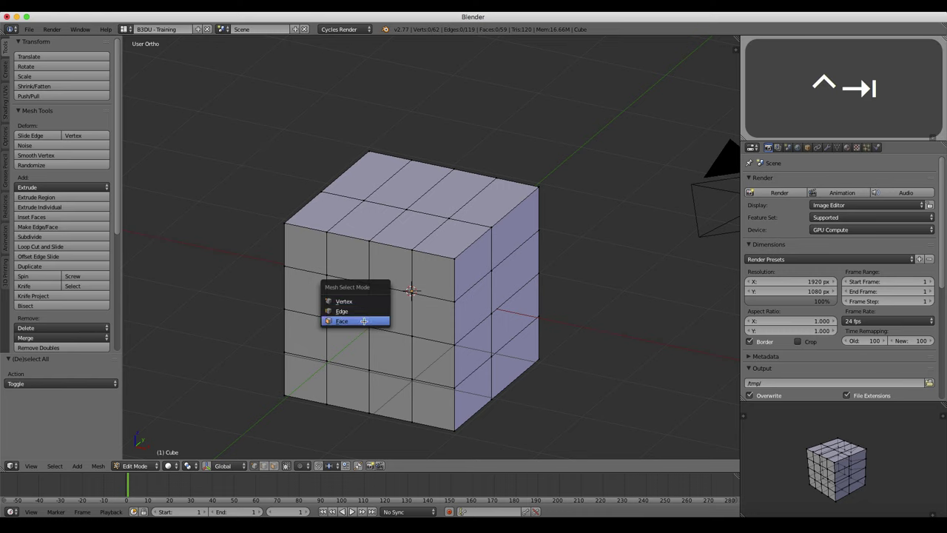
click(362, 301)
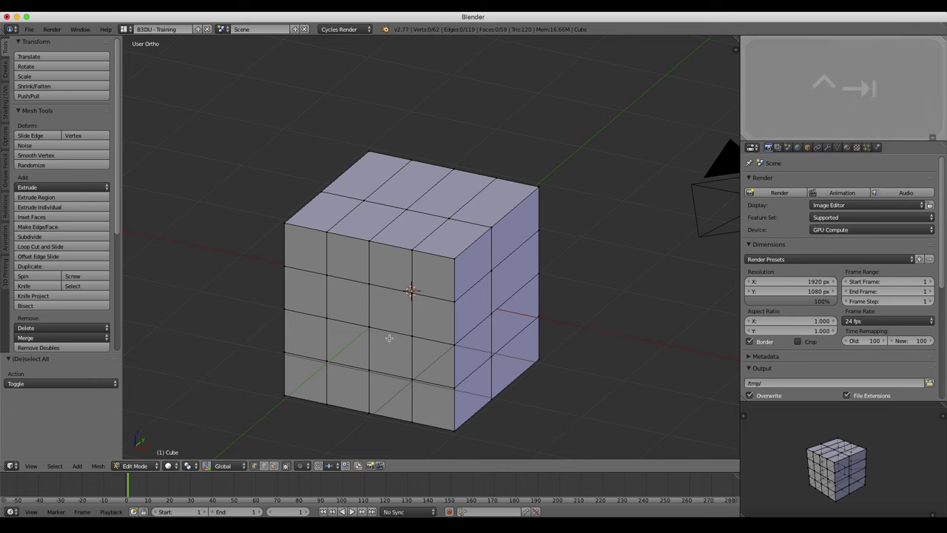
right_click(412, 256)
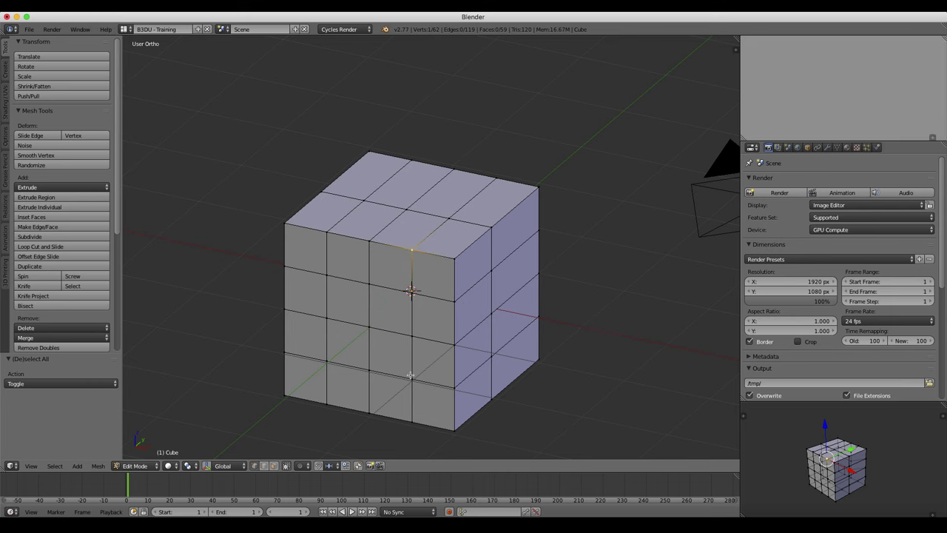
ctrl+shift+right_click(412, 418)
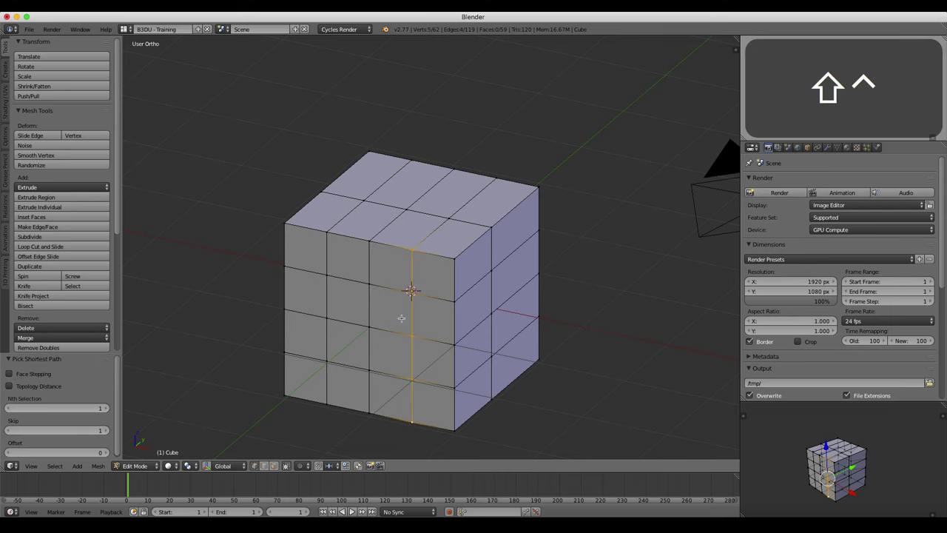
Try edge-sliding the selected vertex column across the negative Y face toward the cube's positive X corner
middle_drag(423, 341, 446, 312)
scroll(446, 311, up, 3)
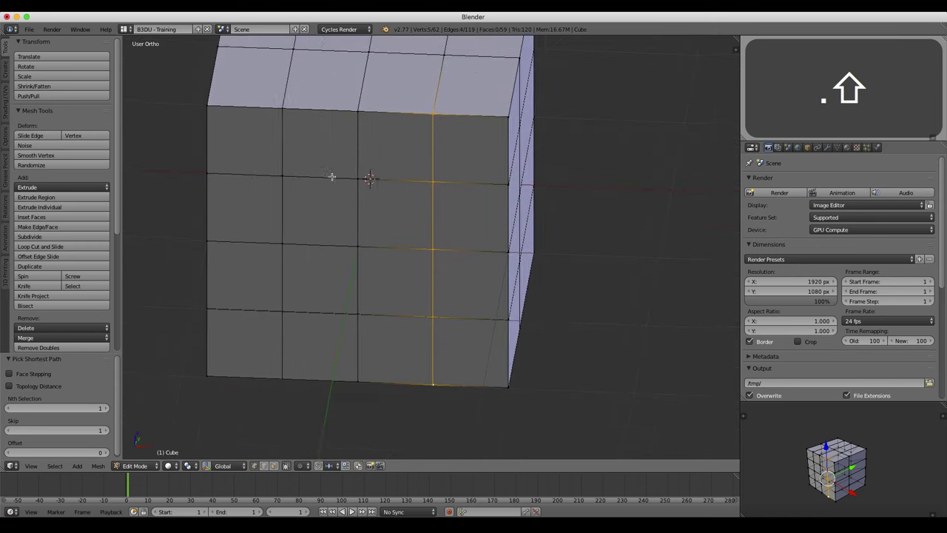
shift+middle_drag(333, 175, 393, 212)
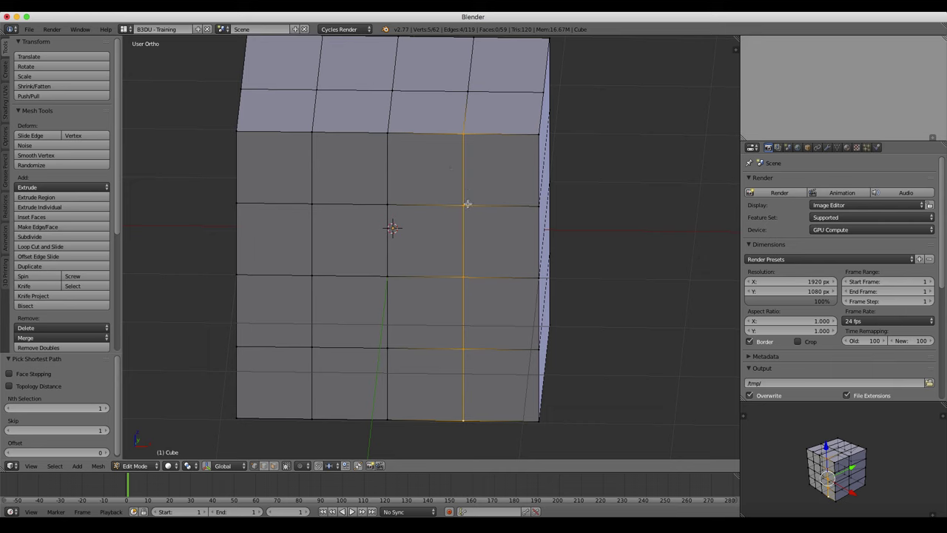
key(g)
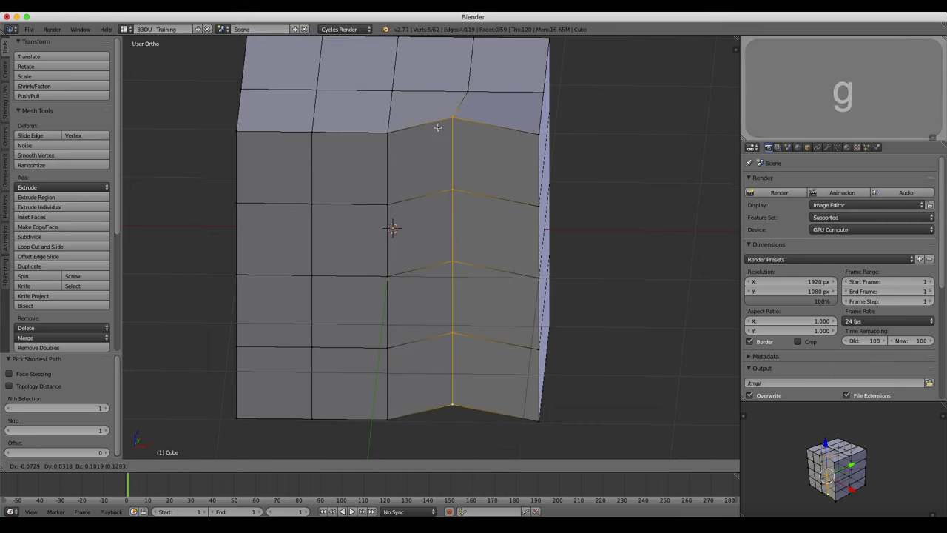
key(g)
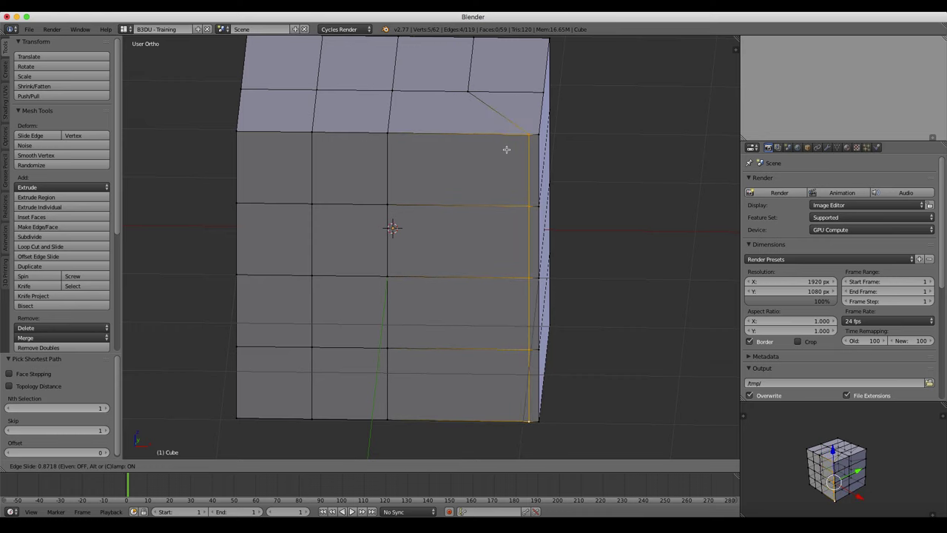
key(Escape)
Try the column's edge slide once more, and try vertex-sliding the adjacent top corner vertex down its vertical edge
middle_drag(482, 165, 414, 222)
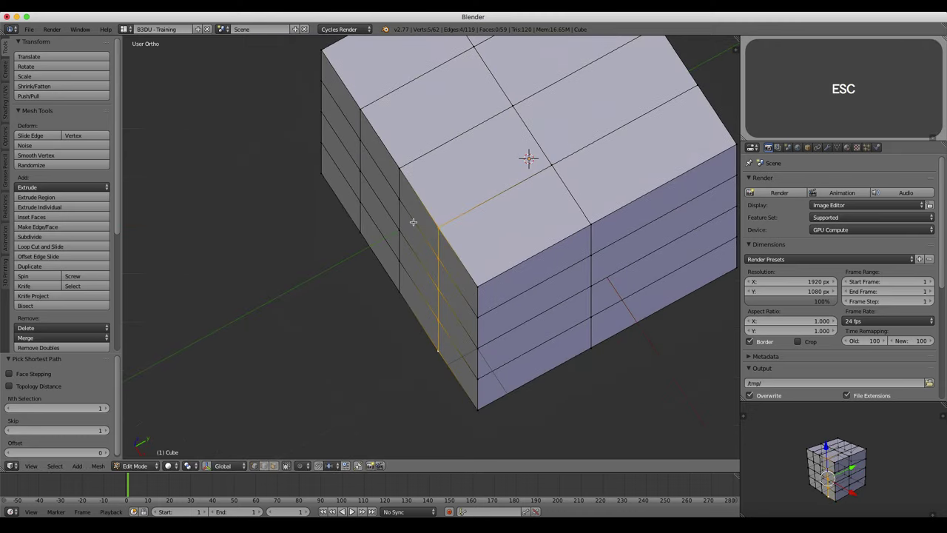
key(g)
key(g)
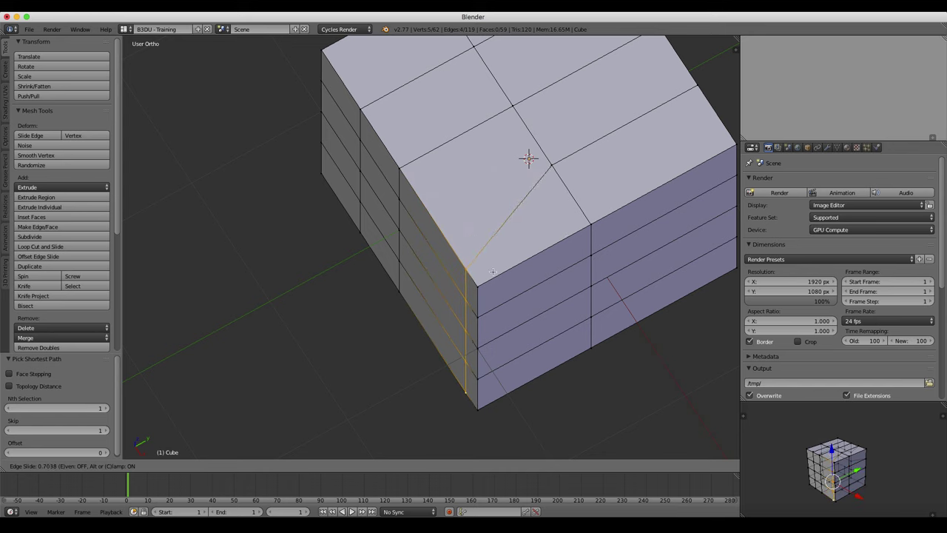
key(Escape)
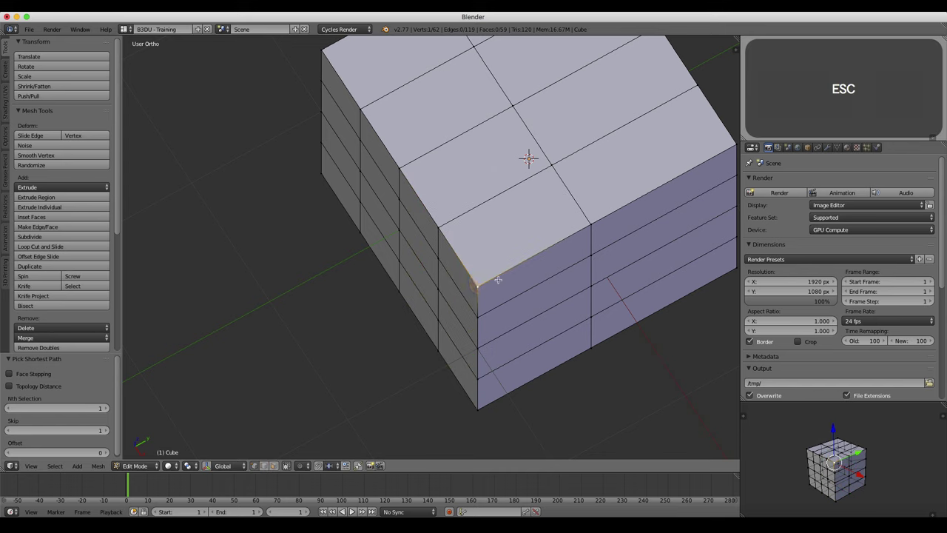
key(g)
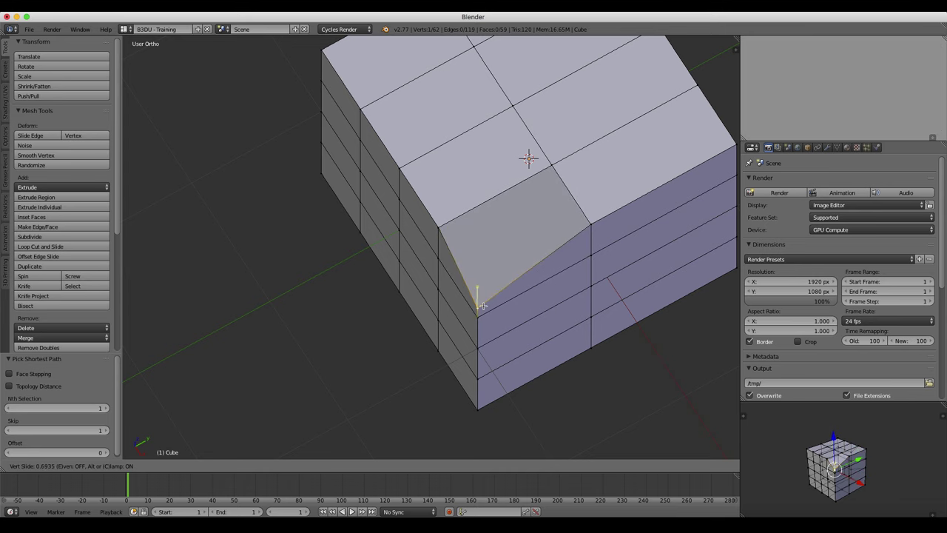
key(Escape)
Select the vertex column beside the negative X edge on the negative Y face and try edge-sliding it toward that edge
middle_drag(501, 258, 470, 227)
right_click(347, 181)
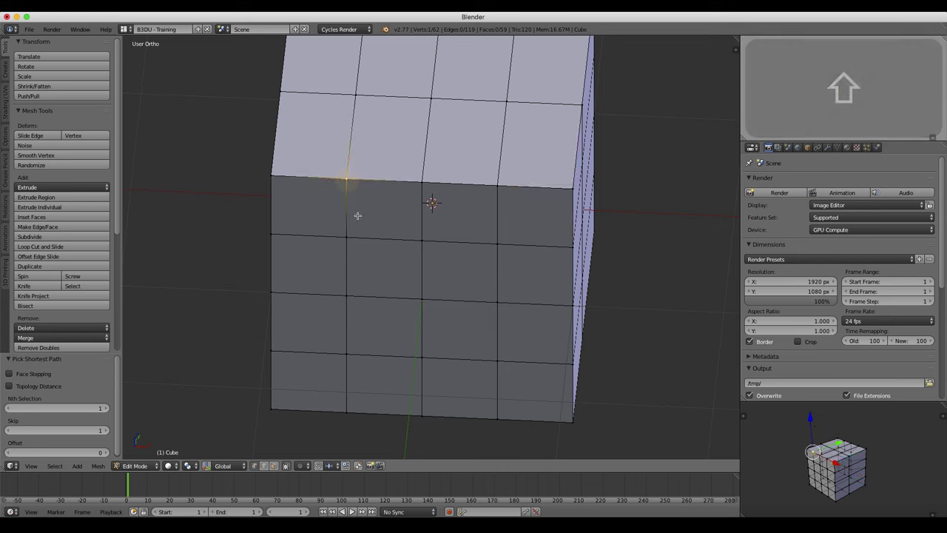
ctrl+right_click(343, 413)
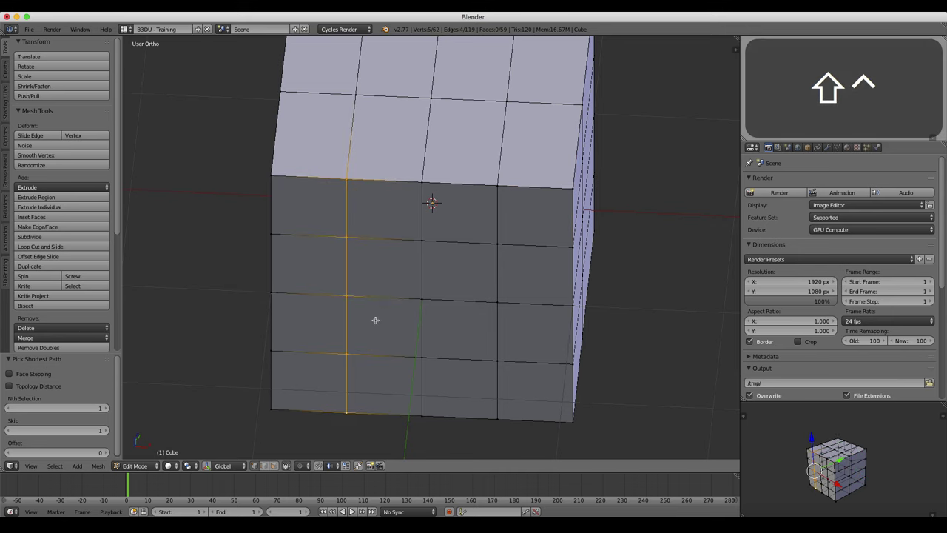
key(g)
key(g)
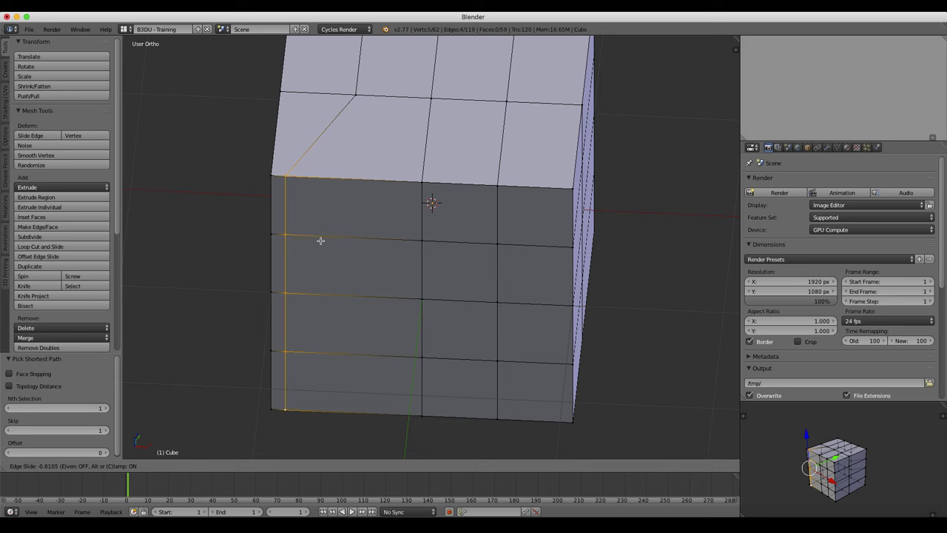
key(Escape)
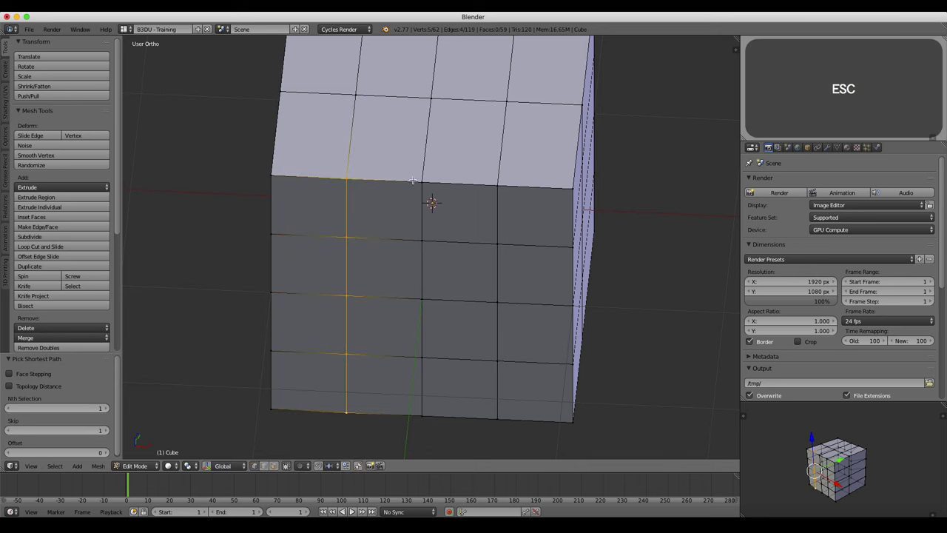
Select the upper two vertices of the negative Y face's middle column and try edge-sliding them toward positive X
middle_drag(357, 178, 401, 150)
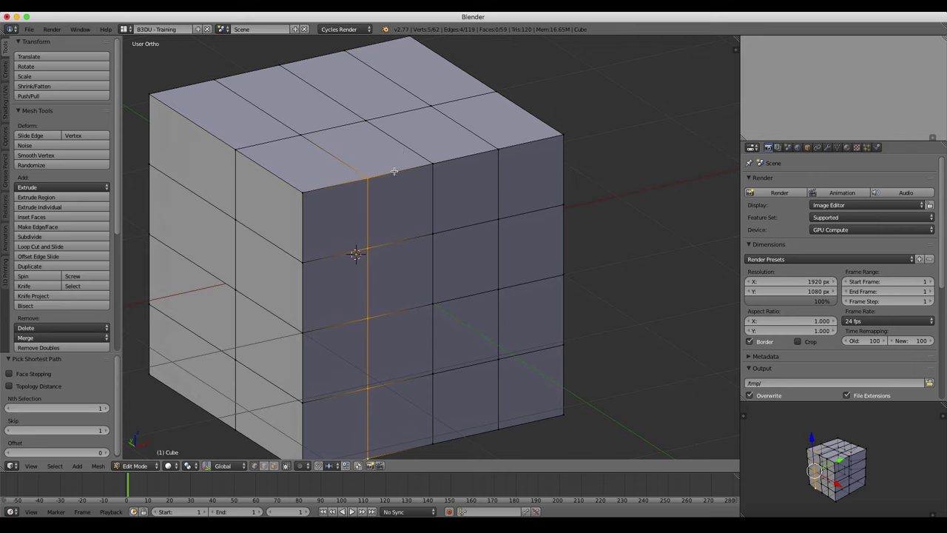
key(ctrl+Tab)
click(406, 172)
right_click(432, 164)
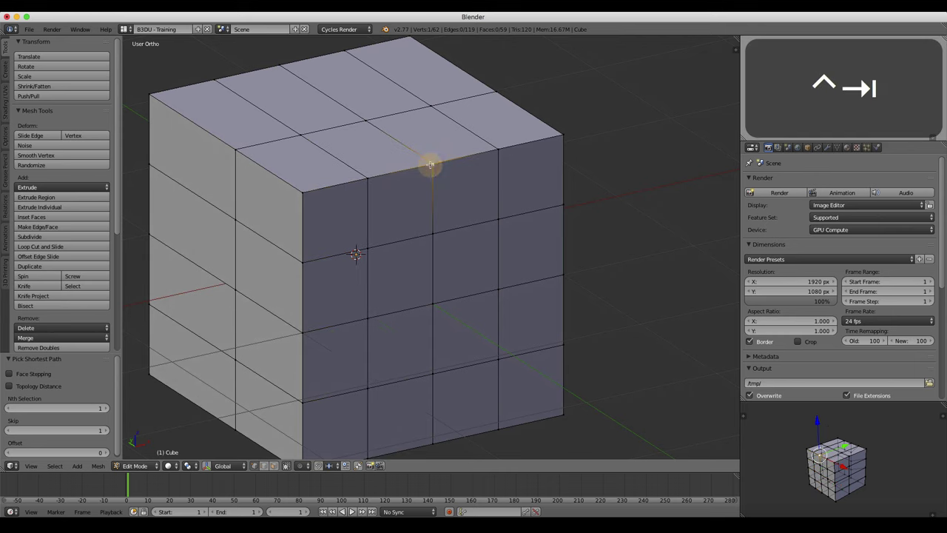
ctrl+right_click(433, 236)
key(g)
key(g)
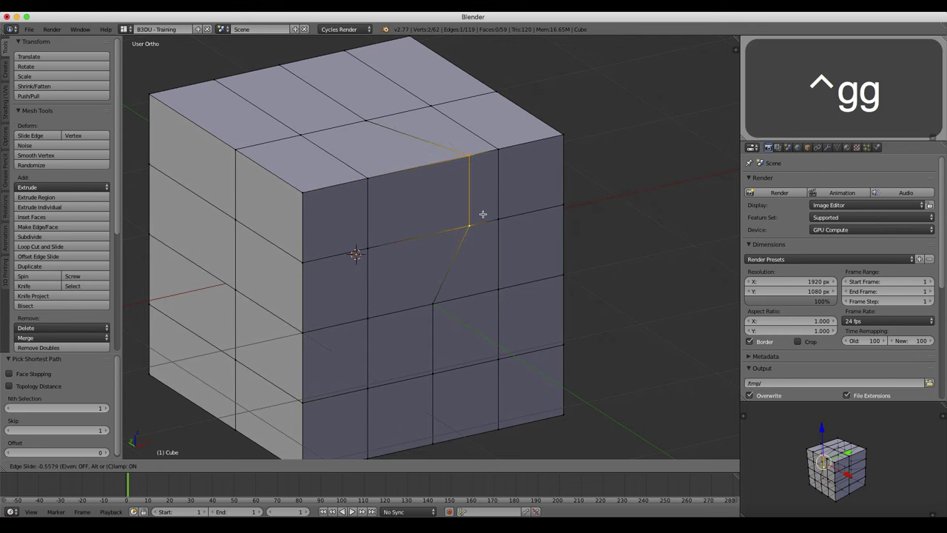
key(Escape)
Vertex-slide the middle top vertex of the negative Y face inward across the top by a factor of 0.432
right_click(430, 163)
key(g)
key(g)
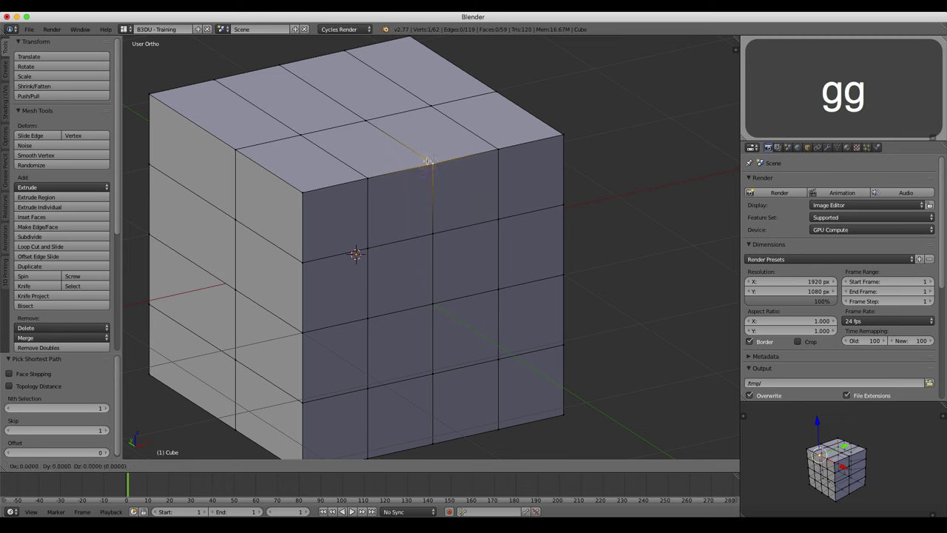
click(396, 142)
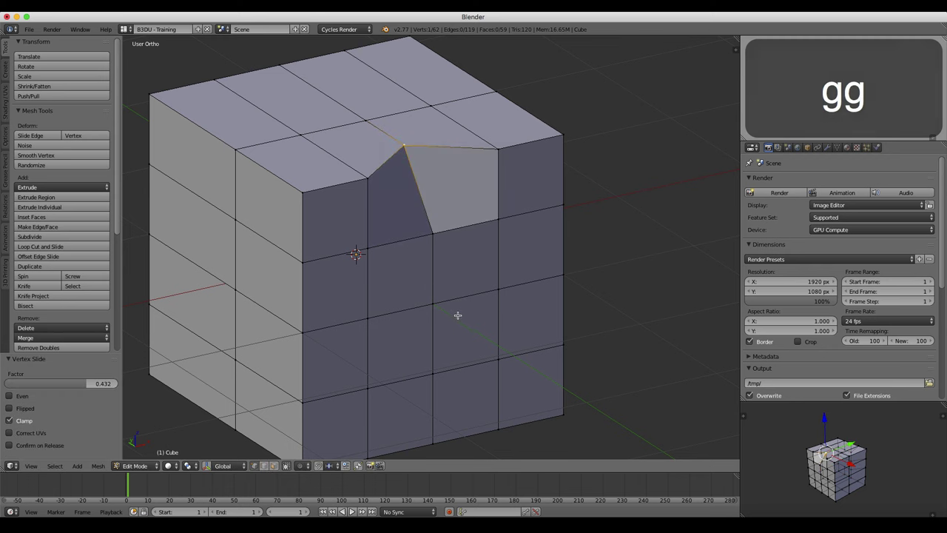
Vertex-slide the neighbouring top vertex on the negative X side inward across the top by a factor of 0.382
middle_drag(456, 313, 472, 300)
right_click(377, 172)
key(g)
key(g)
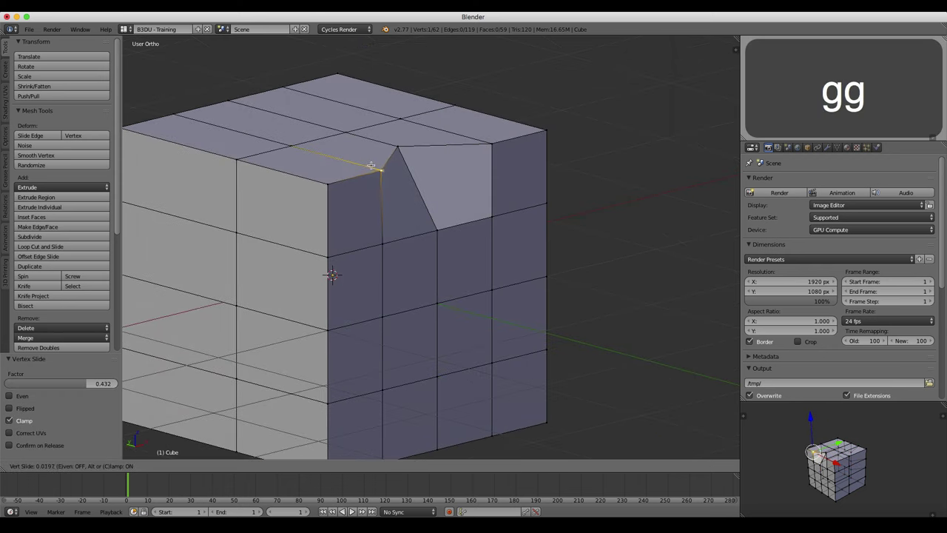
click(345, 160)
Vertex-slide the top negative X, negative Y corner vertex down its vertical edge by about 0.48, then inward by 0.396
right_click(328, 184)
key(g)
key(g)
click(329, 198)
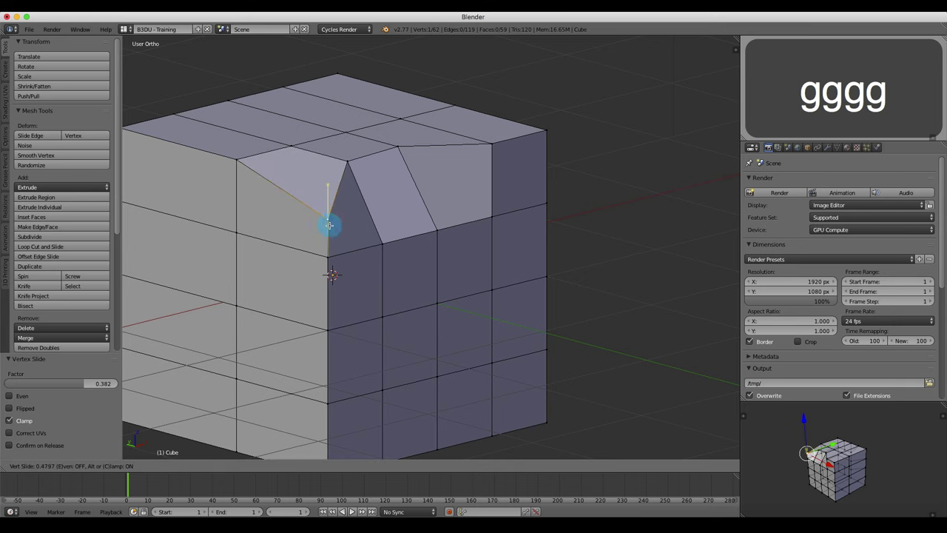
key(g)
key(g)
click(352, 227)
Fine-tune the top vertex beside that corner with a 0.038 vertex slide, inspect the rounded edge and clear the selection
middle_drag(352, 227, 350, 246)
key(g)
key(g)
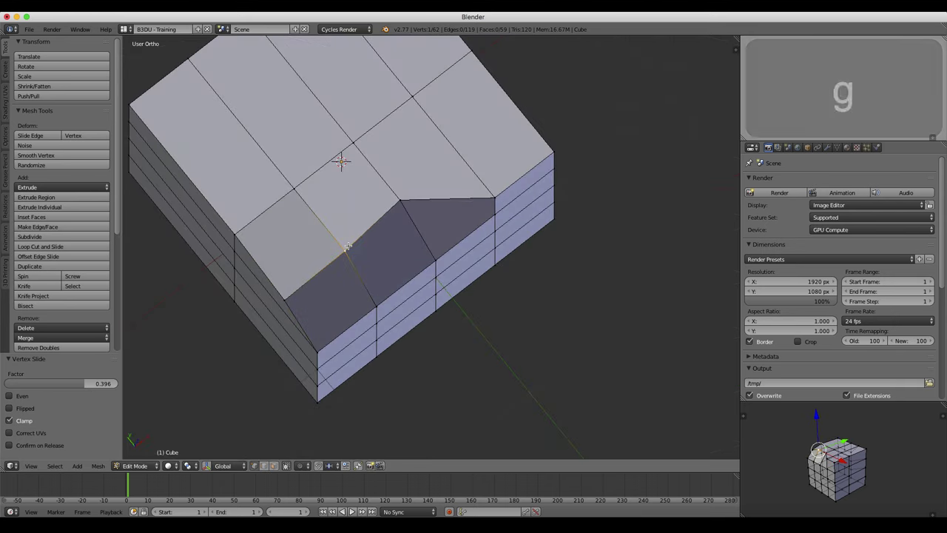
click(360, 289)
middle_drag(360, 290, 410, 224)
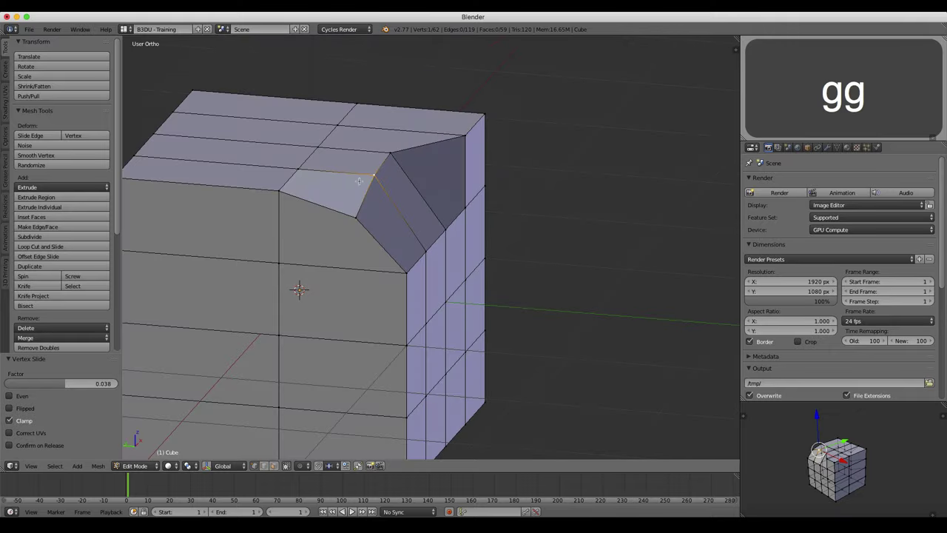
middle_drag(375, 191, 335, 189)
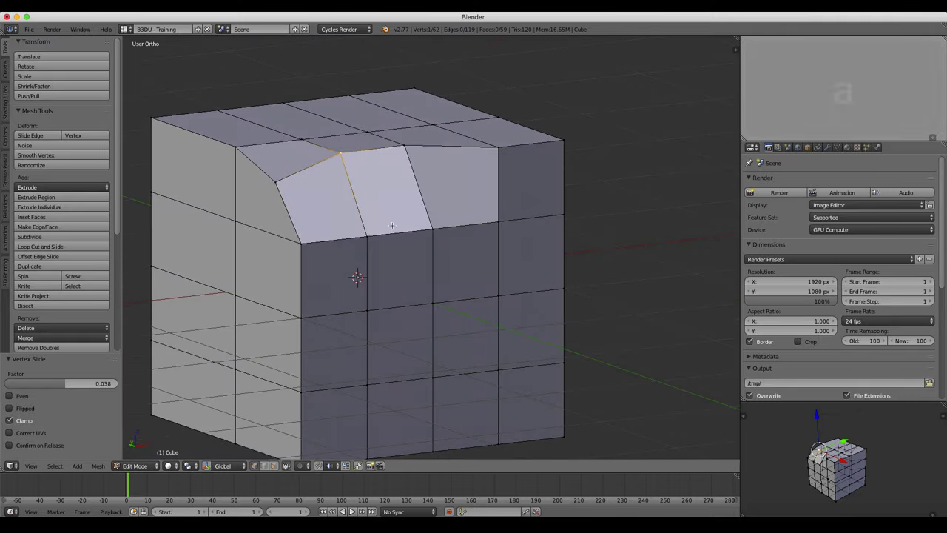
key(a)
Vertex-slide the top vertex next to the positive X, negative Y corner inward across the top by a factor of 0.424
scroll(429, 258, down, 2)
scroll(430, 258, up, 1)
middle_drag(429, 258, 497, 284)
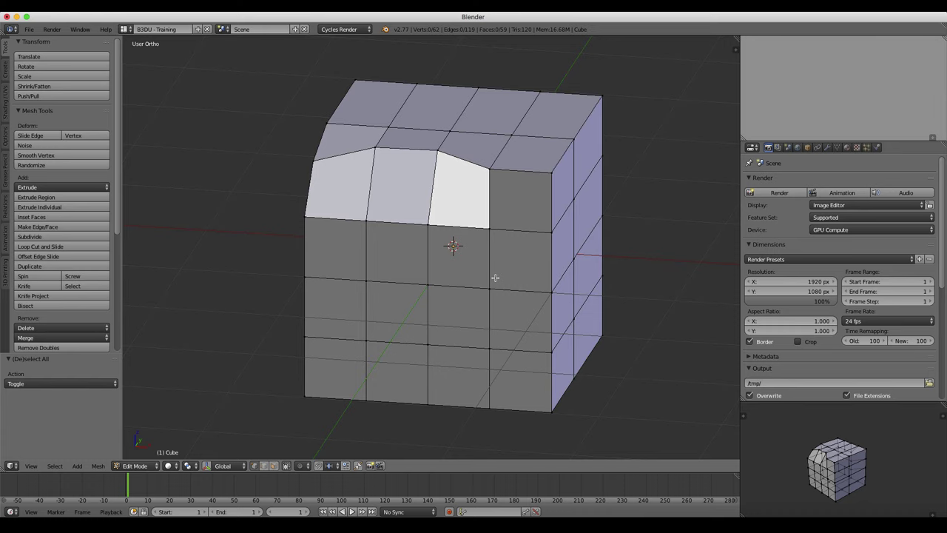
right_click(493, 173)
middle_drag(494, 173, 516, 247)
key(g)
key(g)
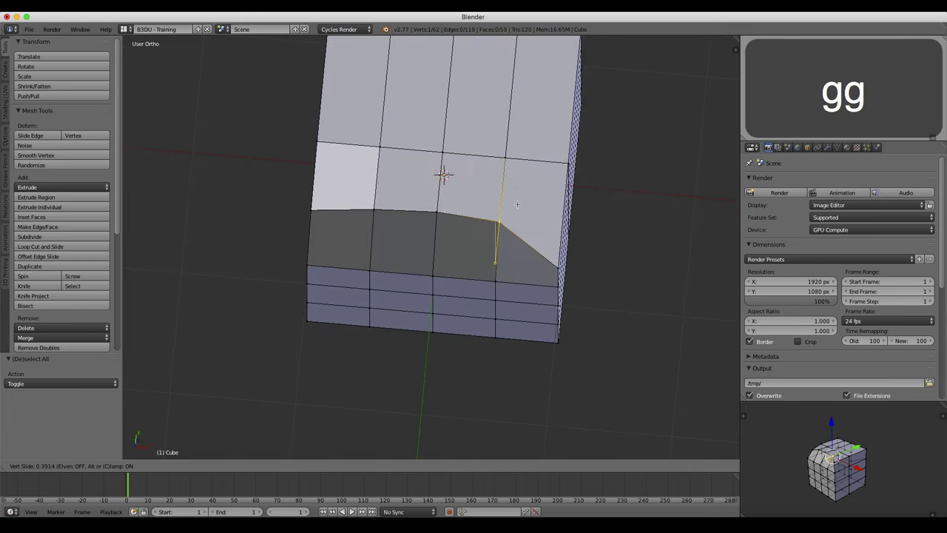
click(517, 202)
Vertex-slide the top positive X, negative Y corner vertex inward by about 0.32, then clear the selection and inspect the bevelled edge
middle_drag(554, 281, 471, 313)
key(g)
key(g)
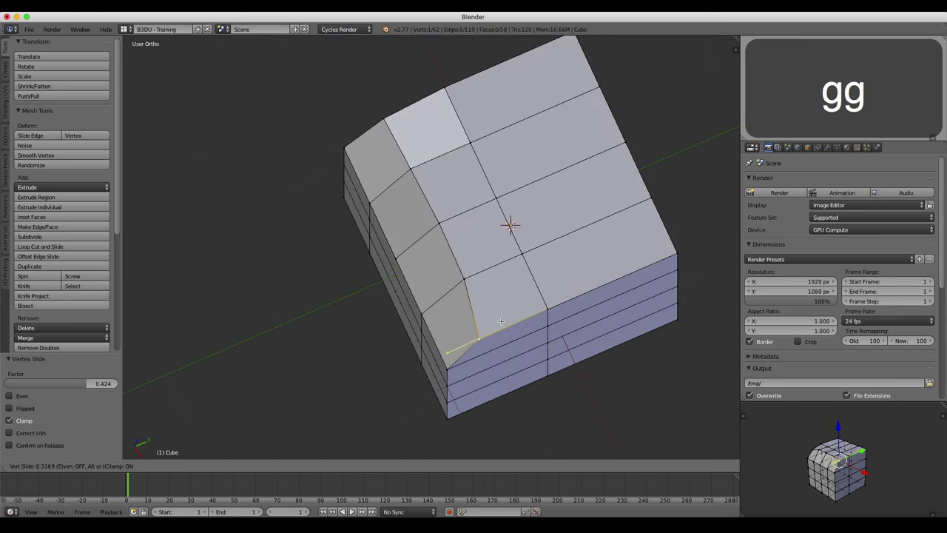
click(500, 321)
middle_drag(457, 349, 495, 293)
key(a)
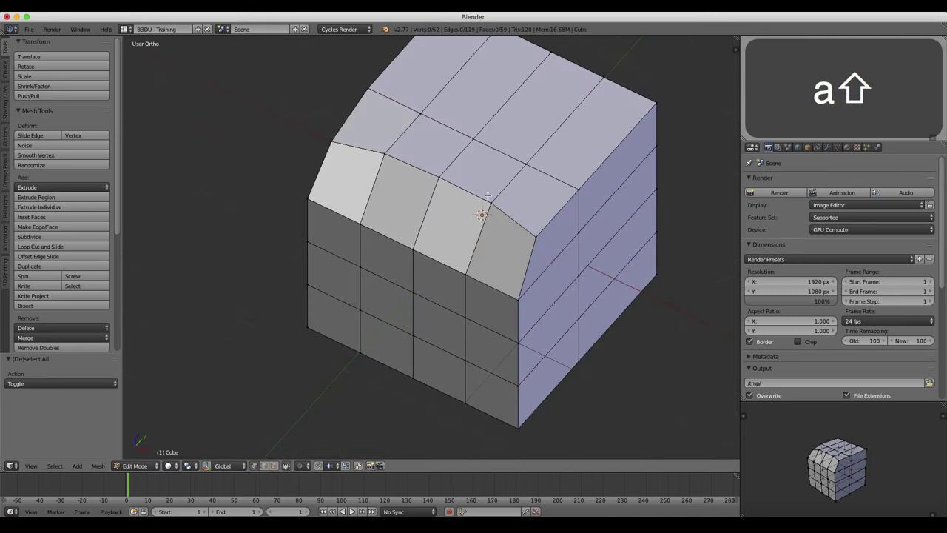
shift+middle_drag(489, 195, 450, 236)
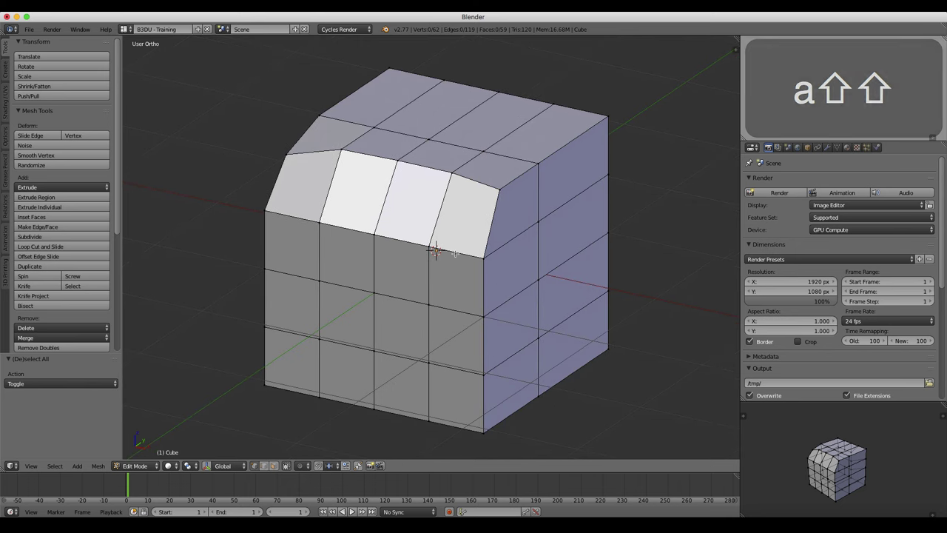
Preview the bevelled cube in Object Mode, return to Edit Mode and inspect its negative X side
key(Tab)
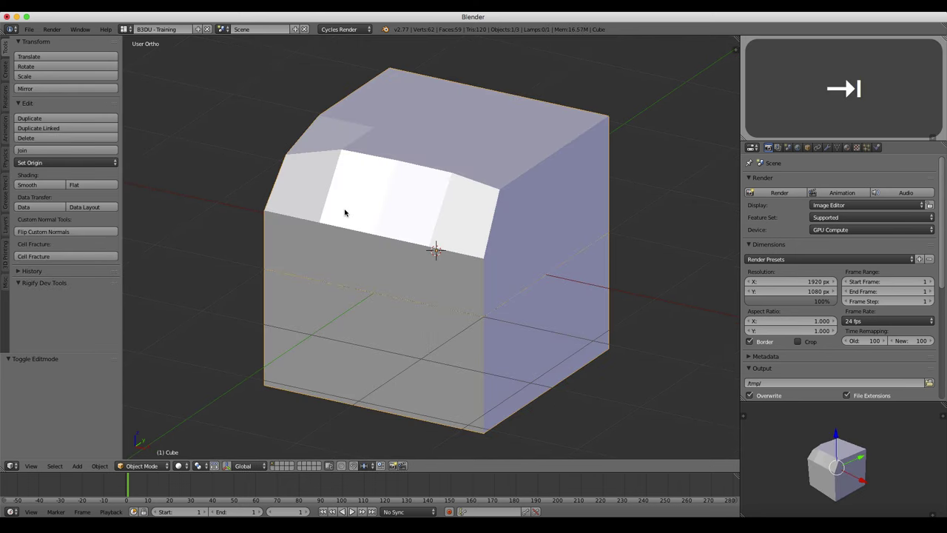
key(Tab)
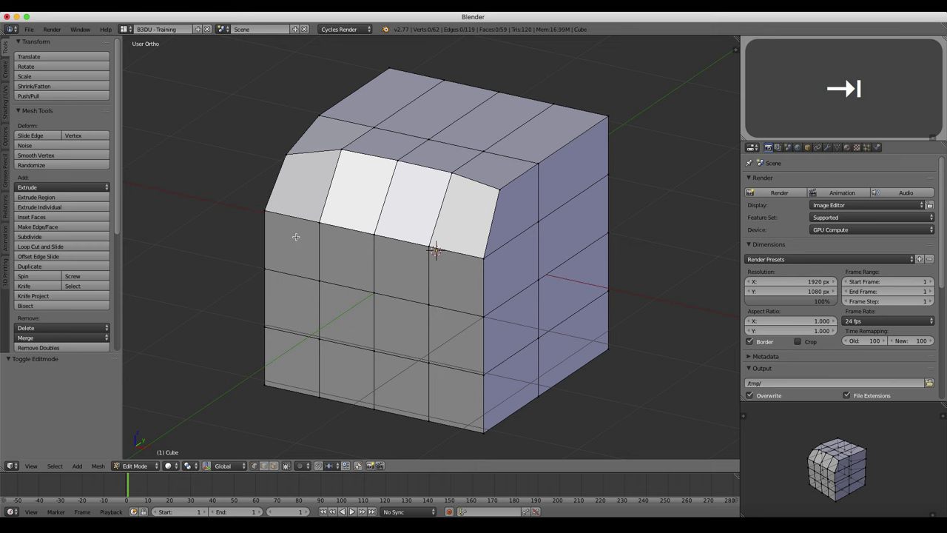
middle_drag(430, 253, 449, 222)
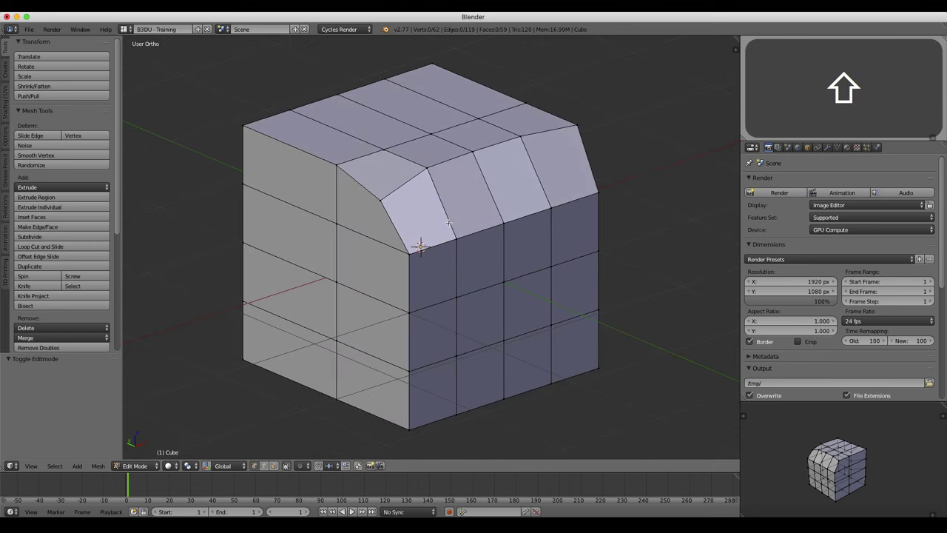
Look up "merge", "move" and "translate" in the operator search without running any of them
key(space)
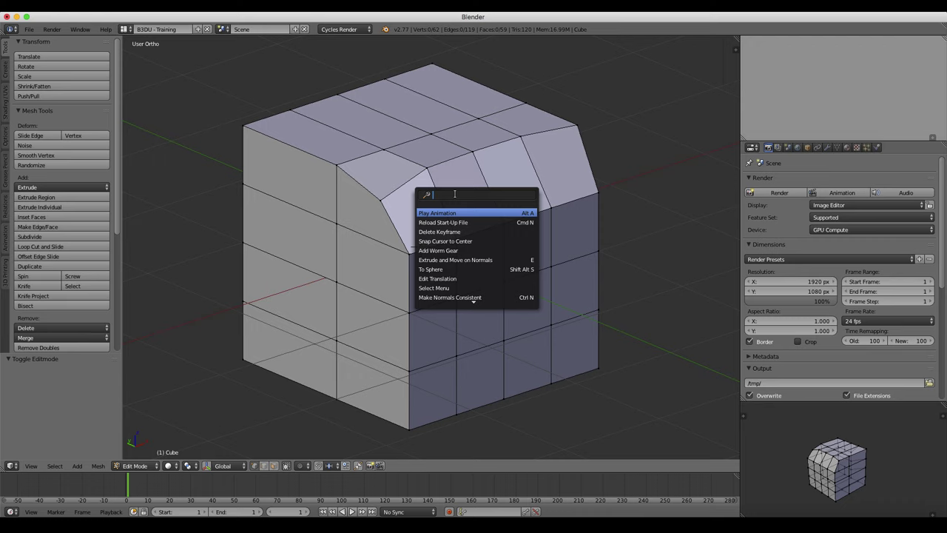
text(merge)
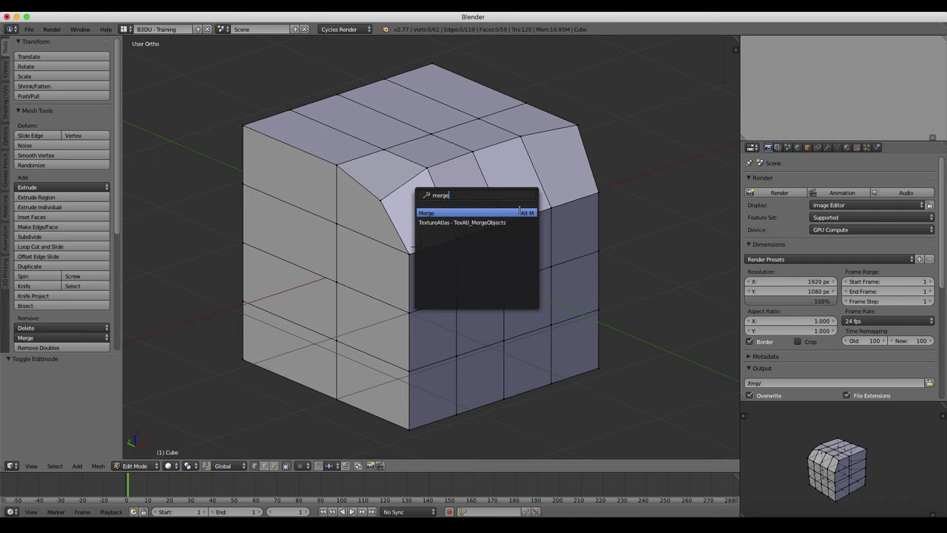
key(BackSpace)
key(BackSpace)
key(BackSpace)
key(BackSpace)
key(BackSpace)
key(BackSpace)
text(move)
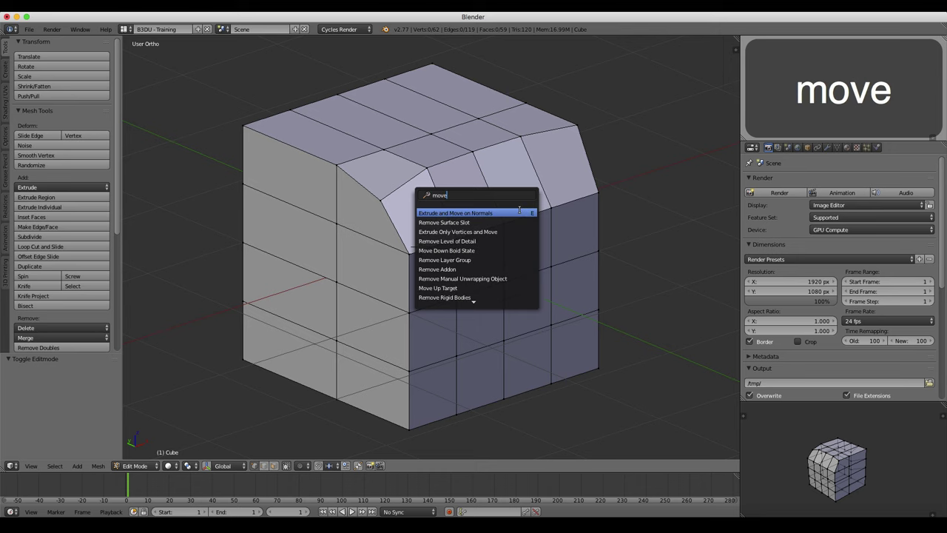
key(BackSpace)
key(BackSpace)
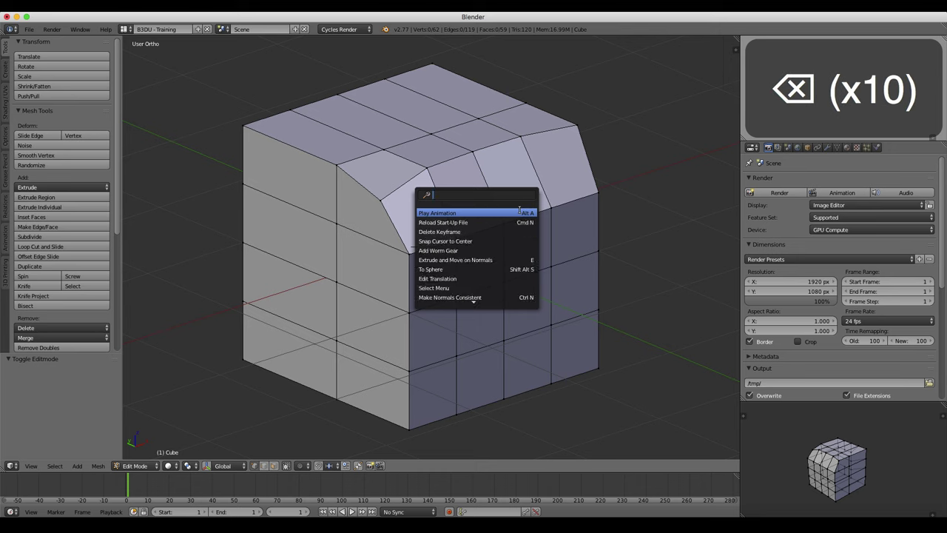
text(translate)
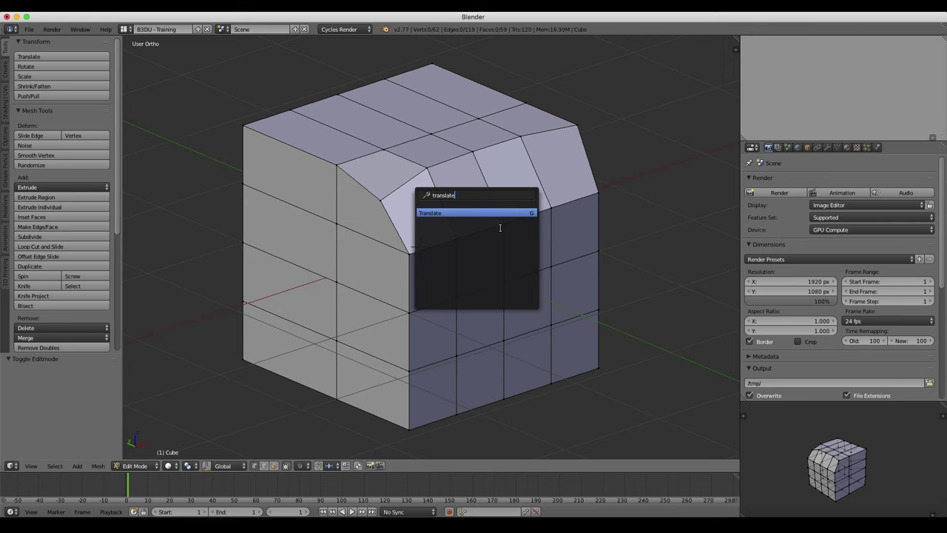
key(Escape)
middle_drag(366, 234, 386, 237)
key(space)
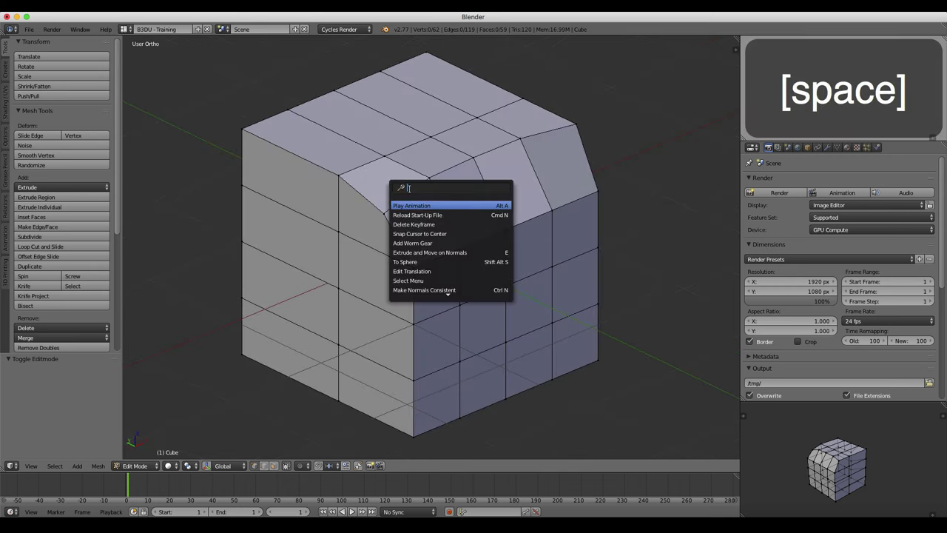
key(Escape)
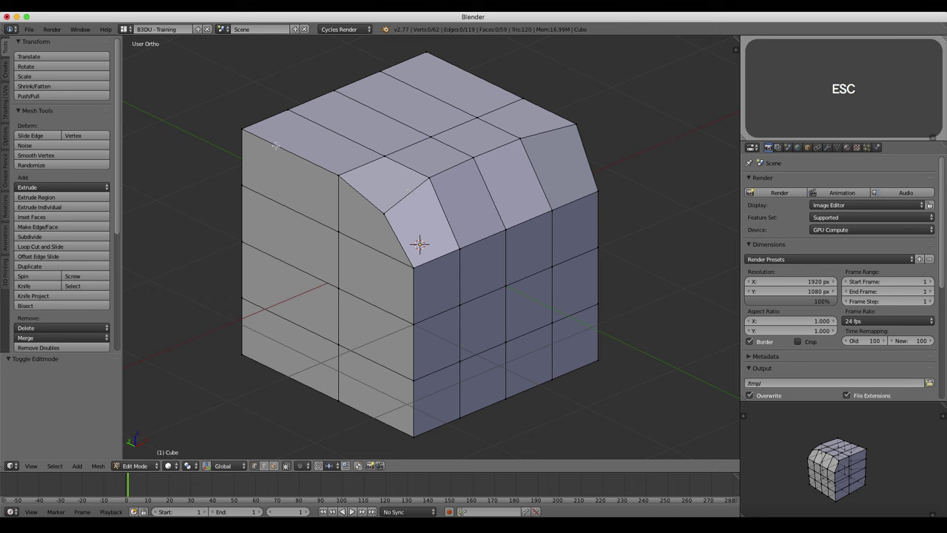
Enable the 3D View: Dynamic Spacebar Menu add-on in the user preferences and close the preferences window
click(29, 29)
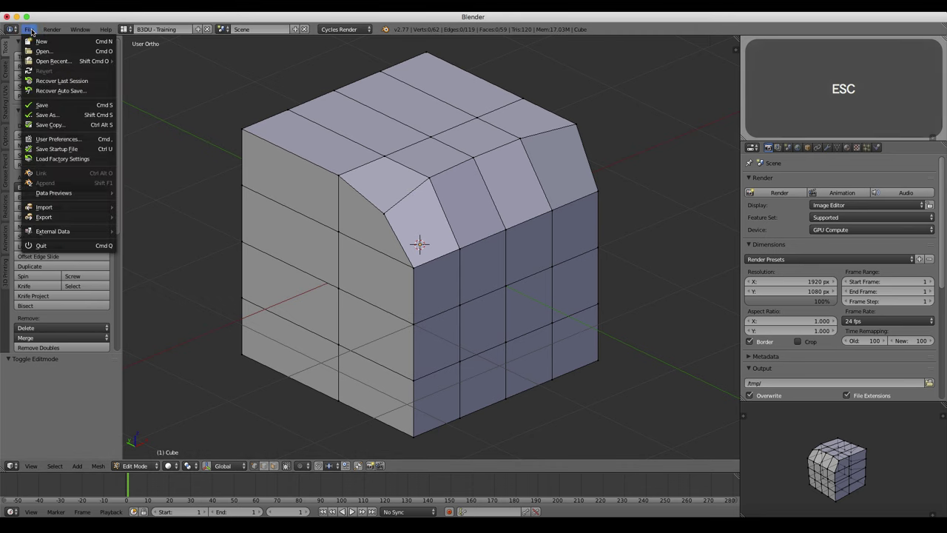
click(73, 141)
drag(199, 11, 468, 114)
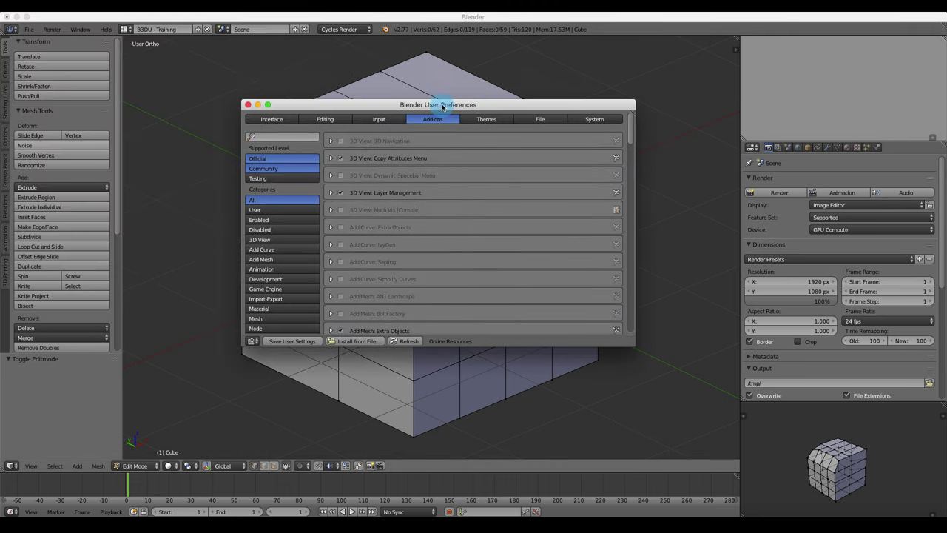
click(262, 137)
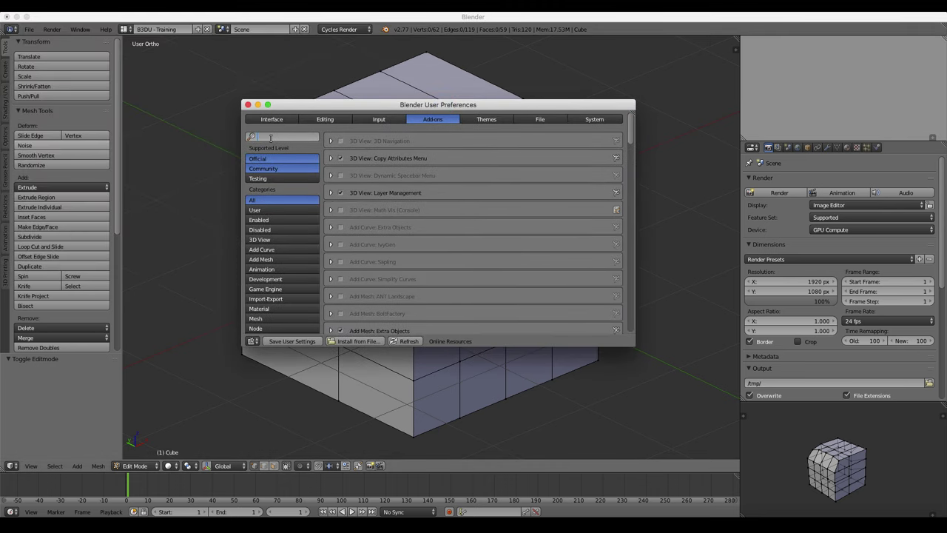
click(254, 201)
click(341, 175)
click(248, 105)
Examine the Dynamic Spacebar Menu's entries, including Search, Add Mesh, Edit Mesh Tools and Specials
key(space)
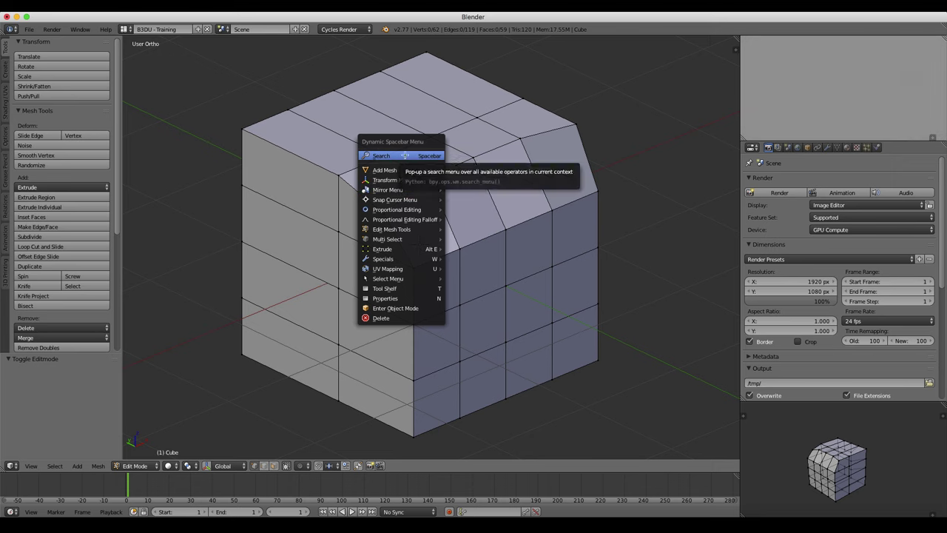
key(space)
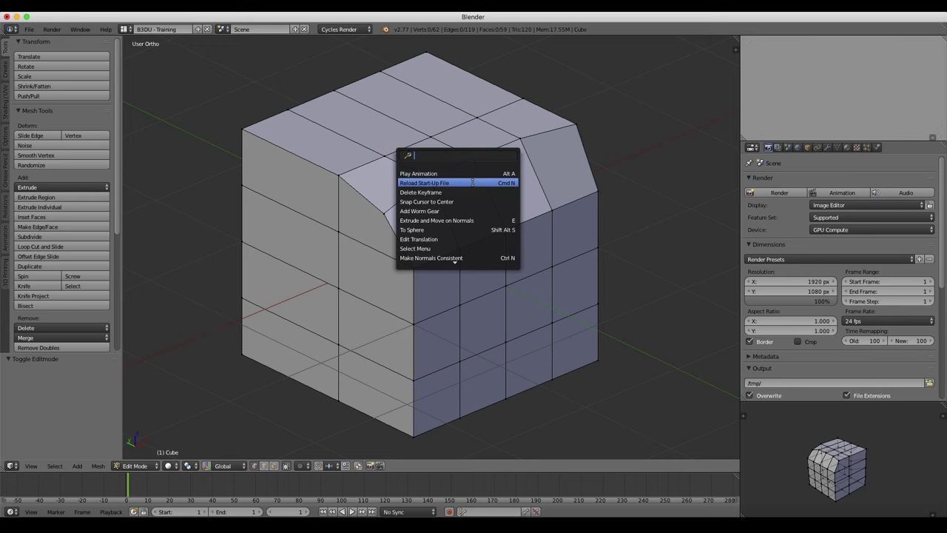
key(Escape)
key(space)
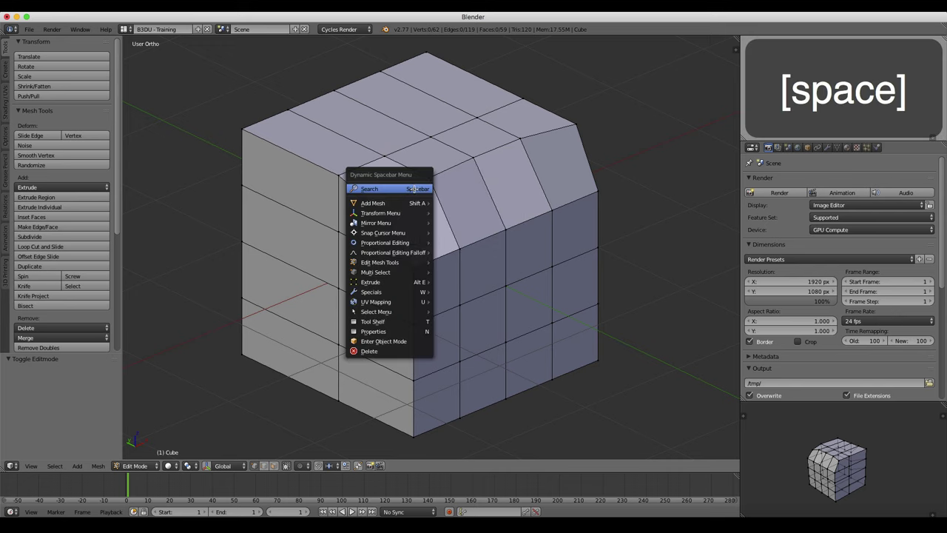
mouse_move(403, 198)
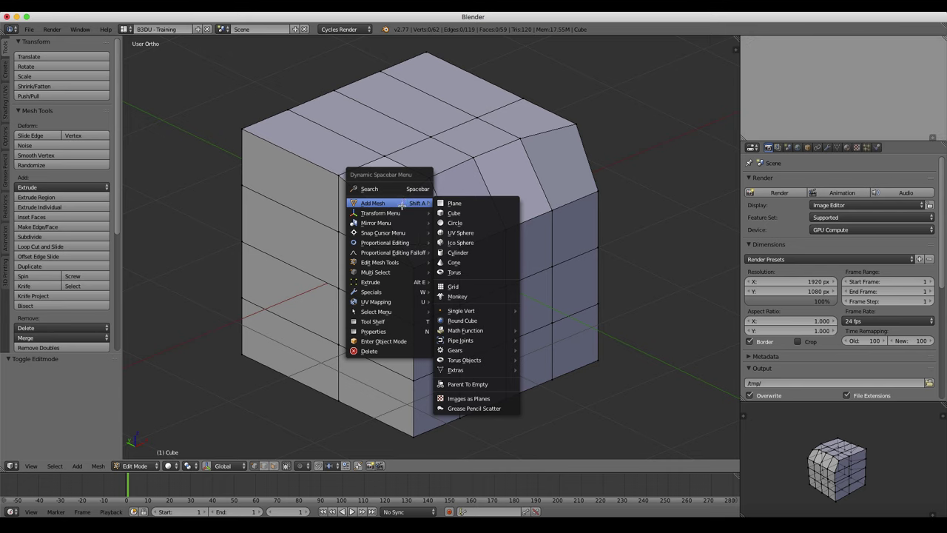
mouse_move(404, 215)
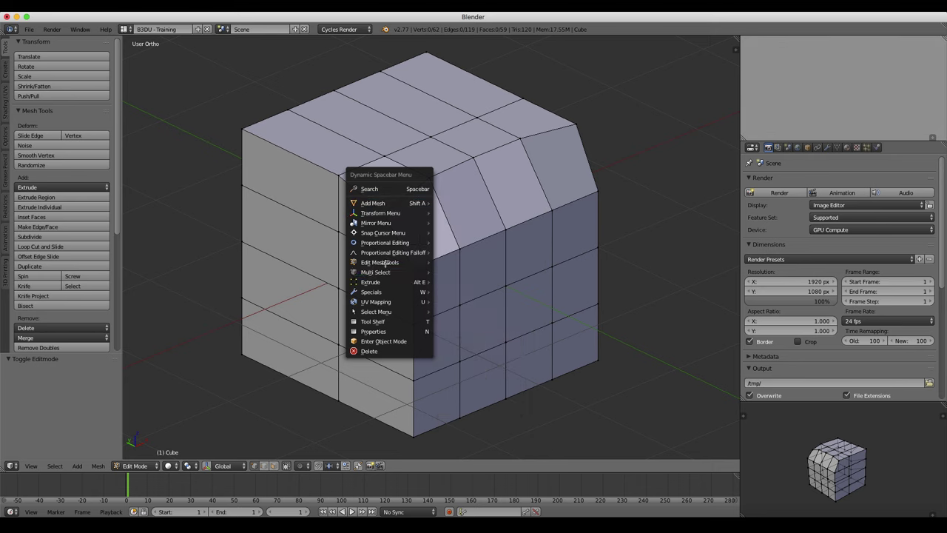
mouse_move(390, 260)
mouse_move(456, 264)
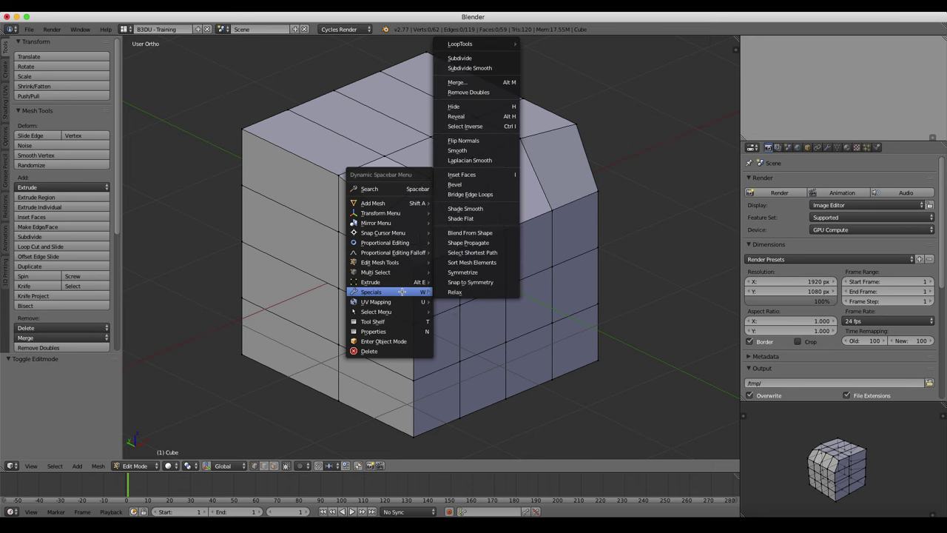
mouse_move(397, 311)
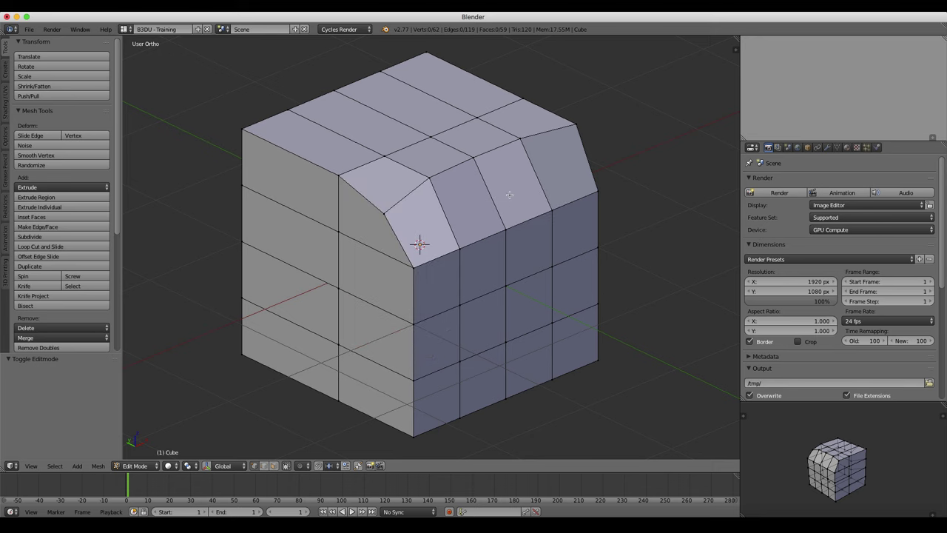
Review the tool shelf's mesh primitives and its editing commands, including the Delete and Merge options
middle_drag(475, 183, 390, 253)
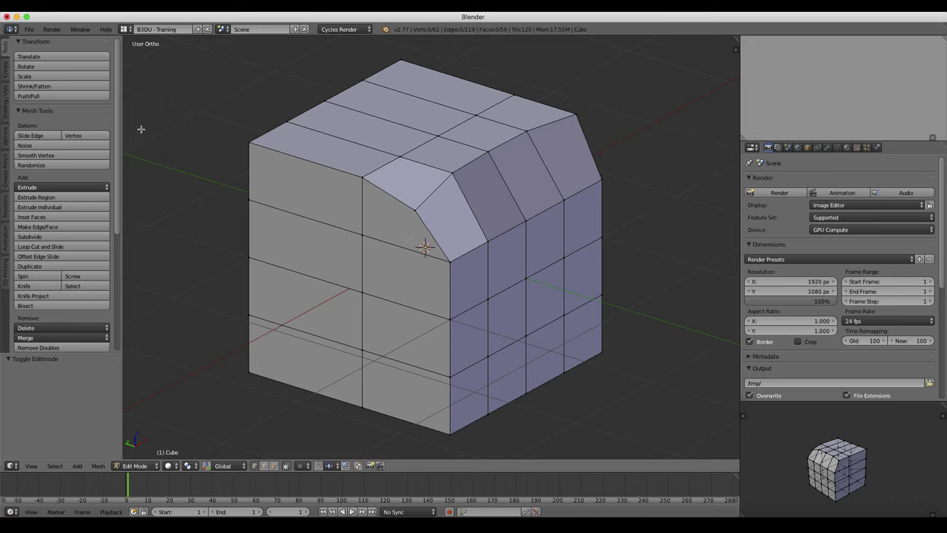
click(5, 68)
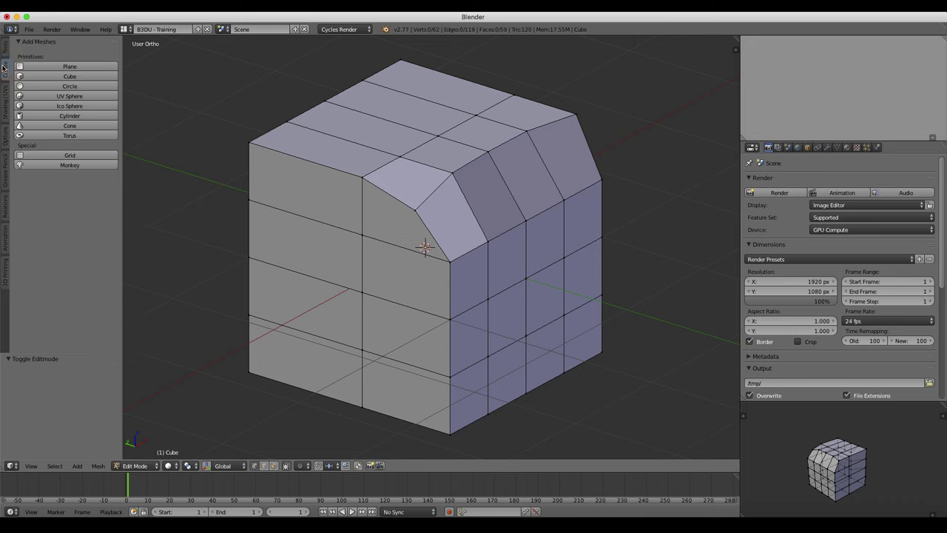
right_click(427, 215)
click(4, 48)
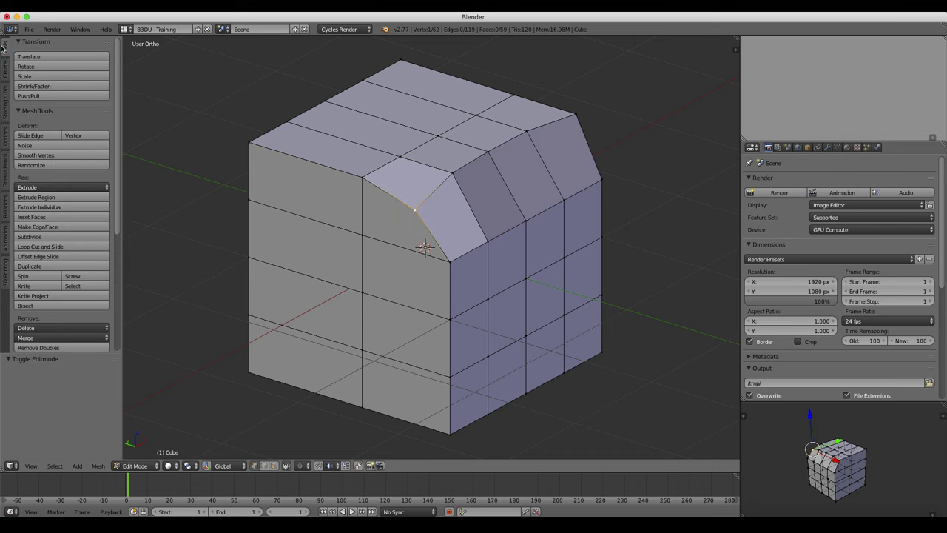
key(ctrl+z)
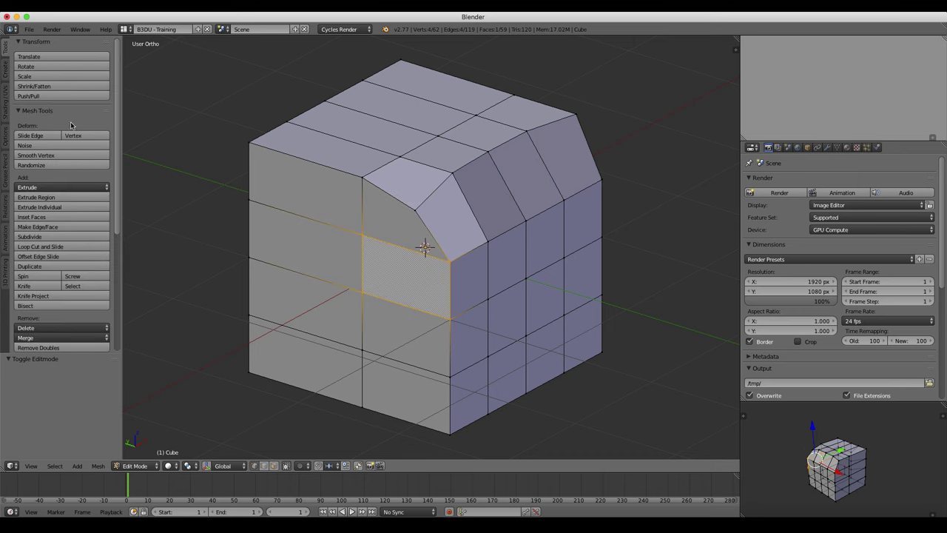
scroll(76, 154, down, 5)
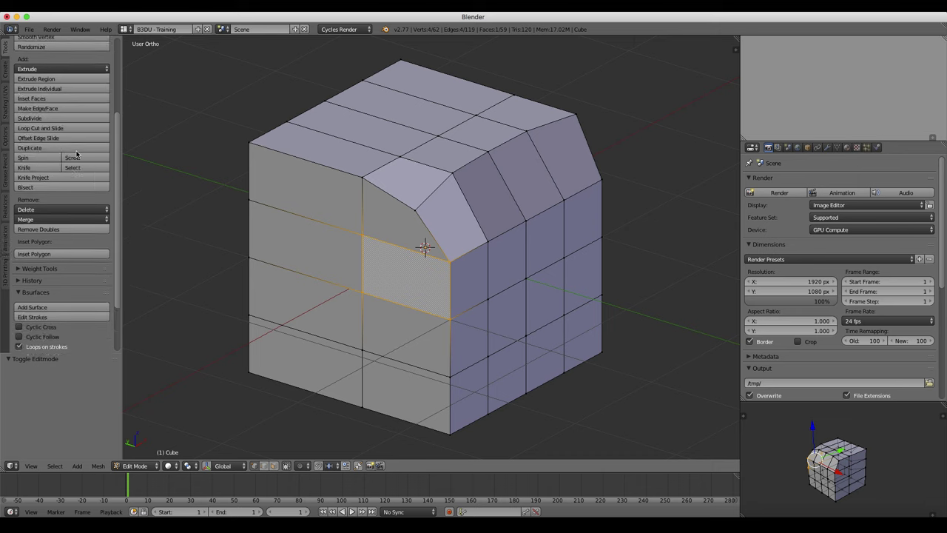
scroll(76, 154, down, 3)
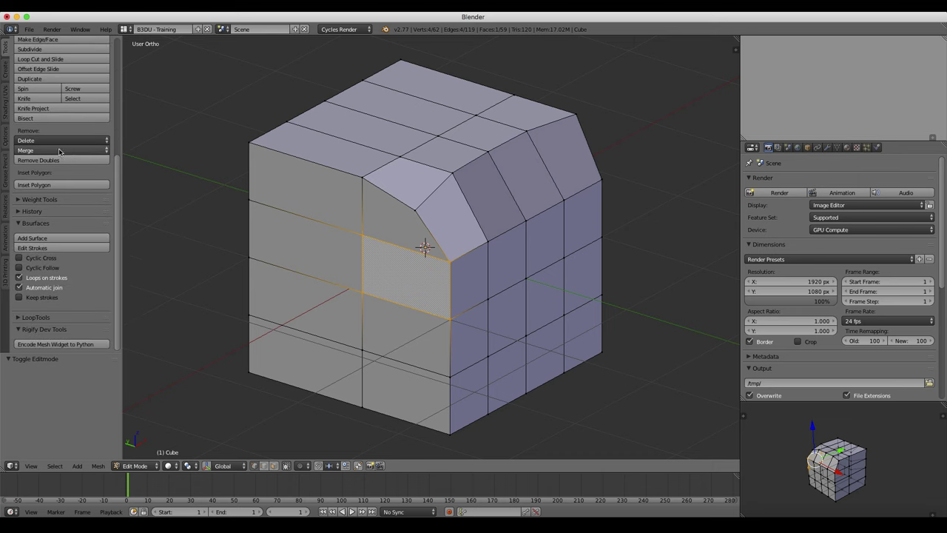
click(43, 141)
click(42, 151)
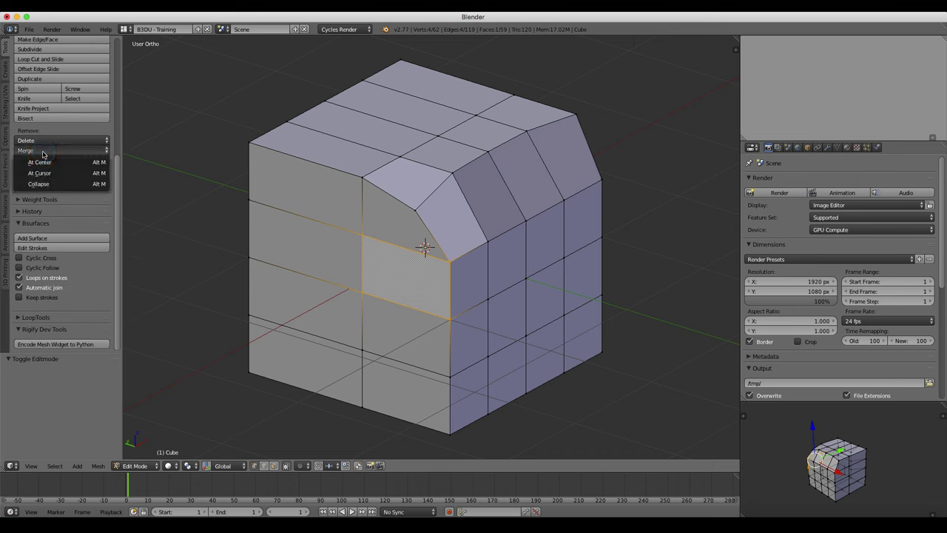
click(43, 152)
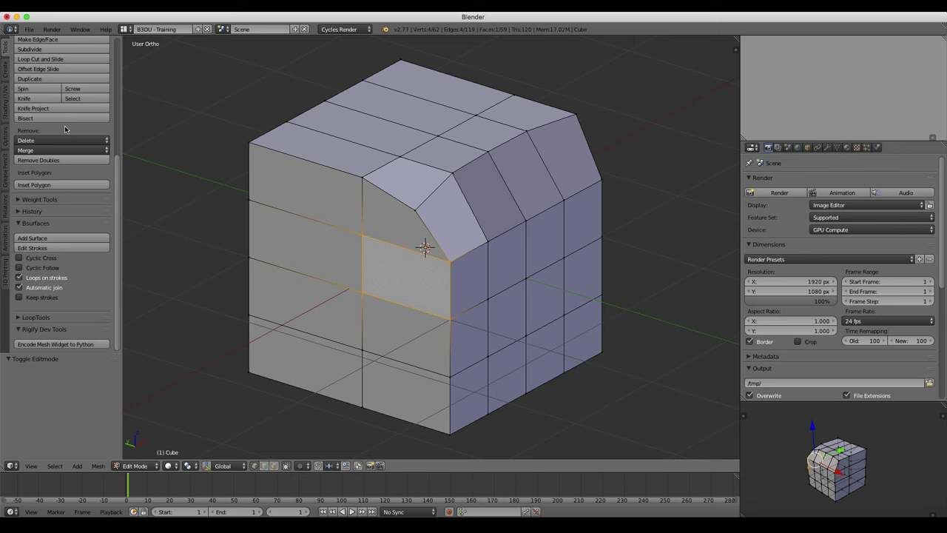
scroll(65, 130, up, 8)
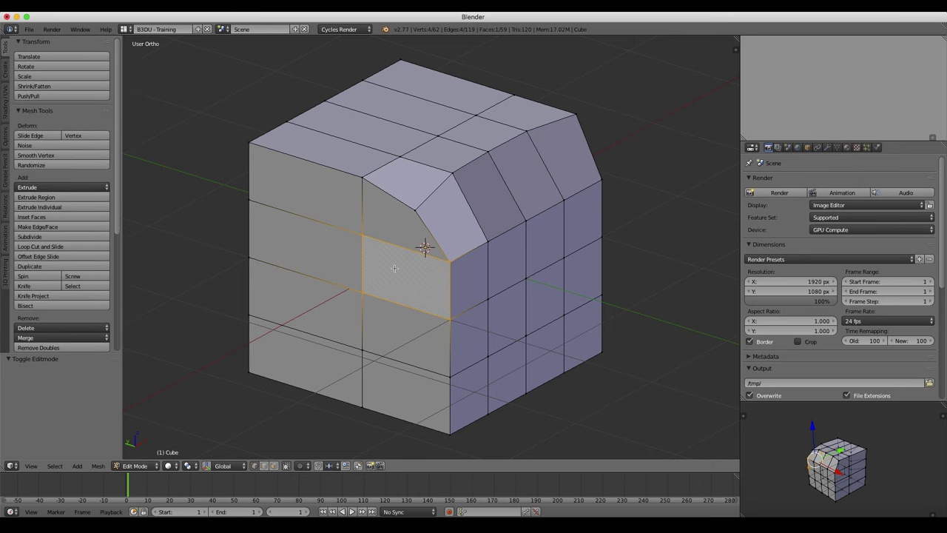
Compare the Mesh commands in the viewport header with the operator search as other ways to reach the editing tools
click(96, 466)
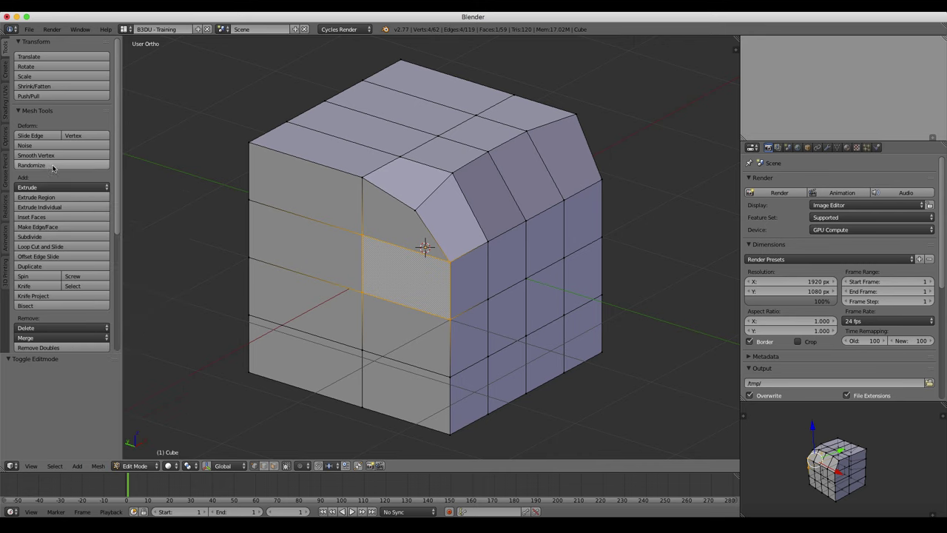
key(shift+space)
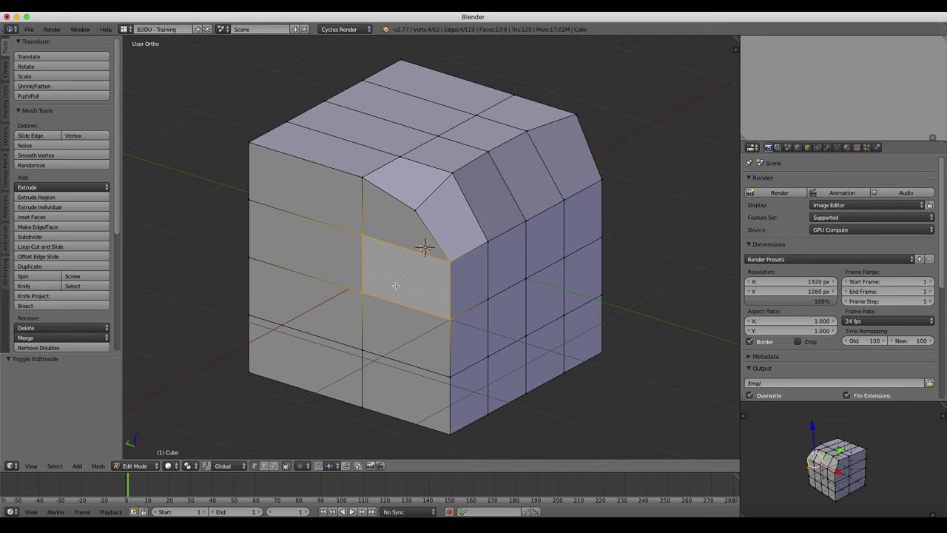
key(space)
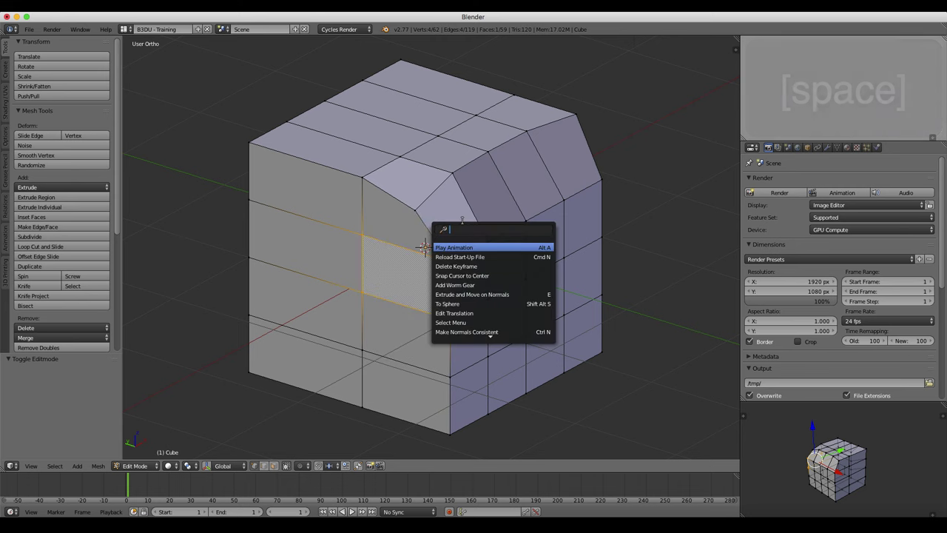
click(98, 466)
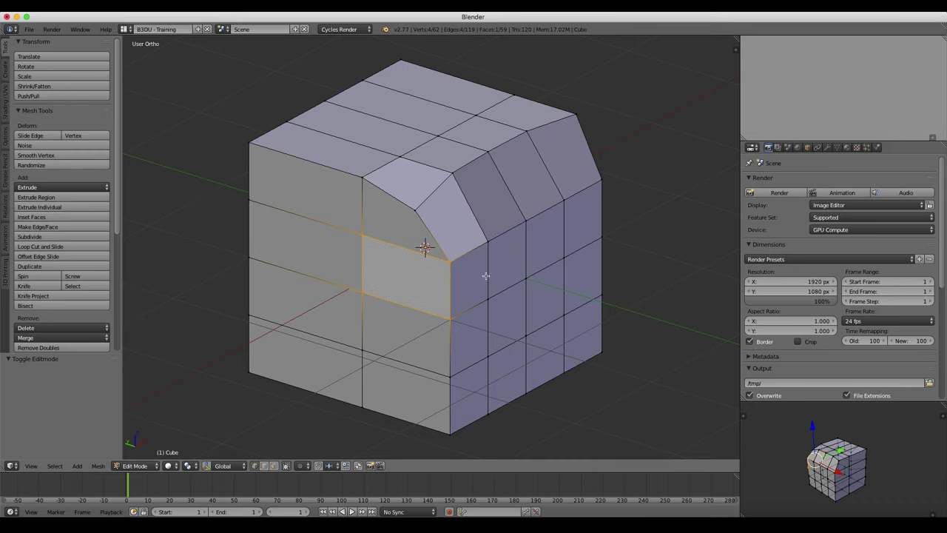
Select the middle vertex of the bevelled edge's profile on the cube's negative X side
mouse_move(486, 276)
middle_down()
mouse_move(358, 280)
mouse_move(444, 292)
mouse_move(499, 271)
middle_up()
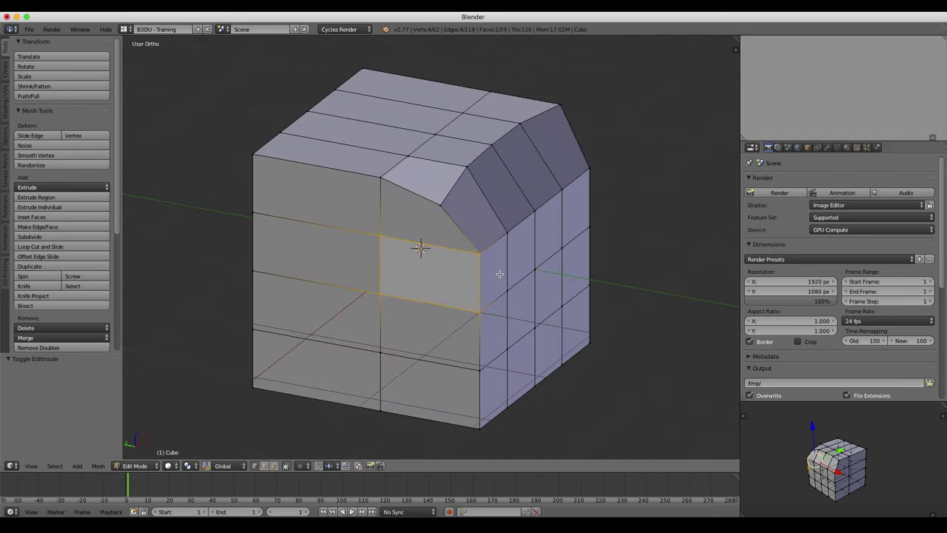
right_click(438, 204)
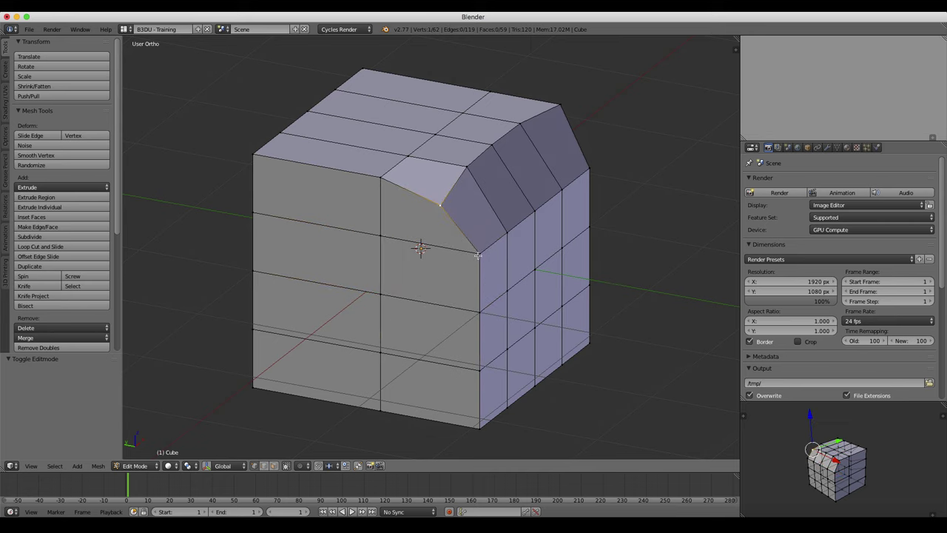